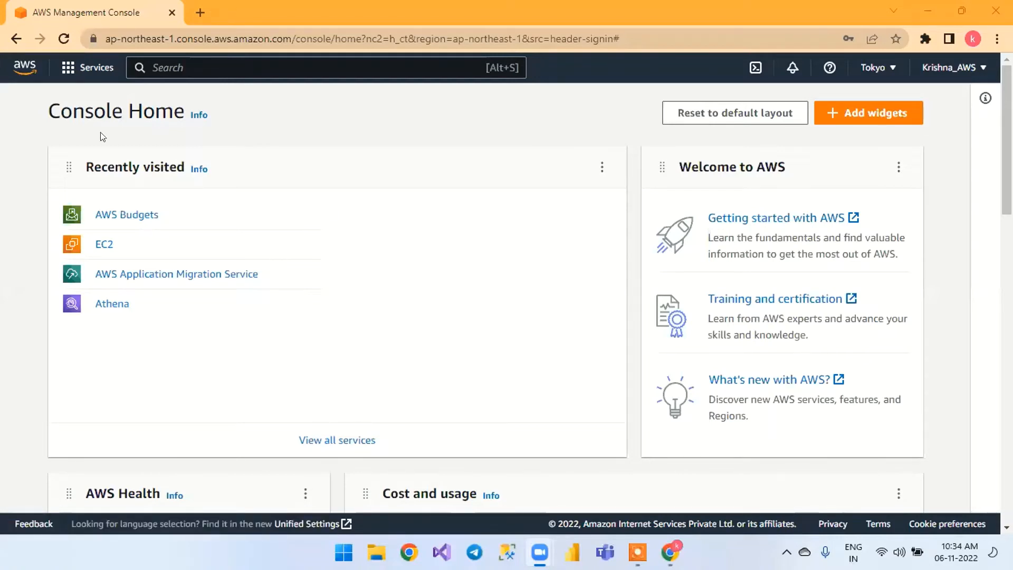
left_click(173, 77)
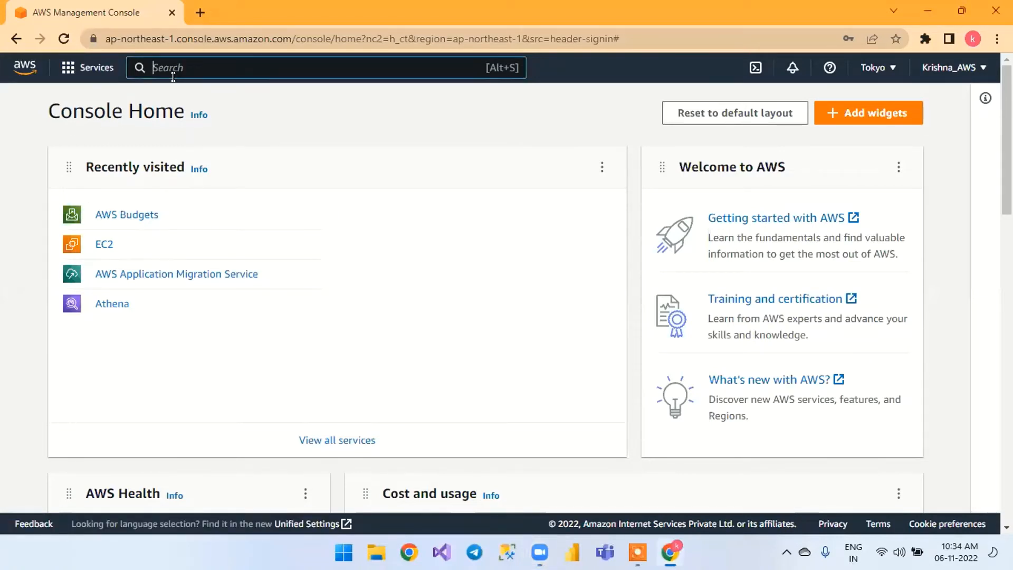
type("ec2")
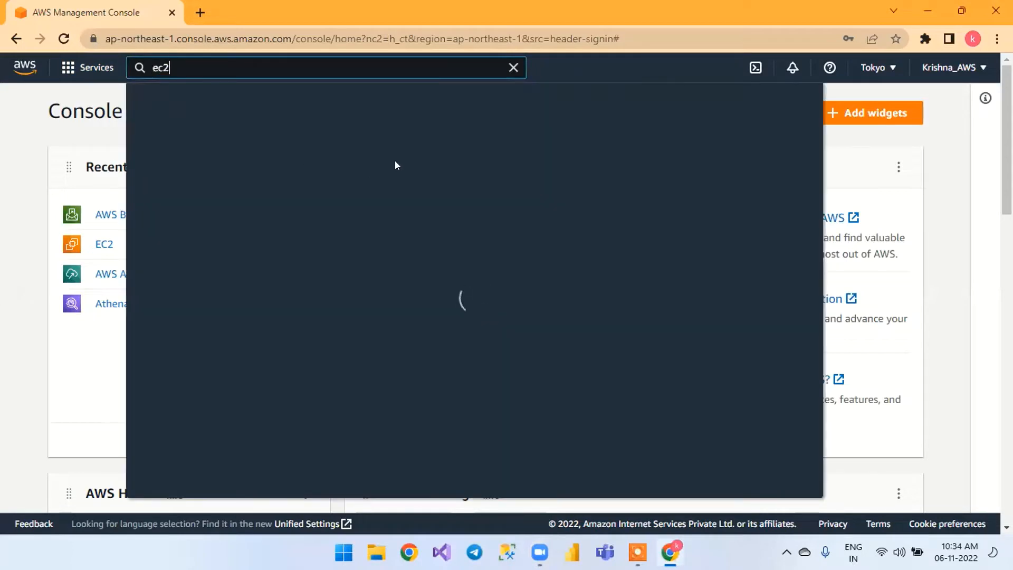
left_click(512, 67)
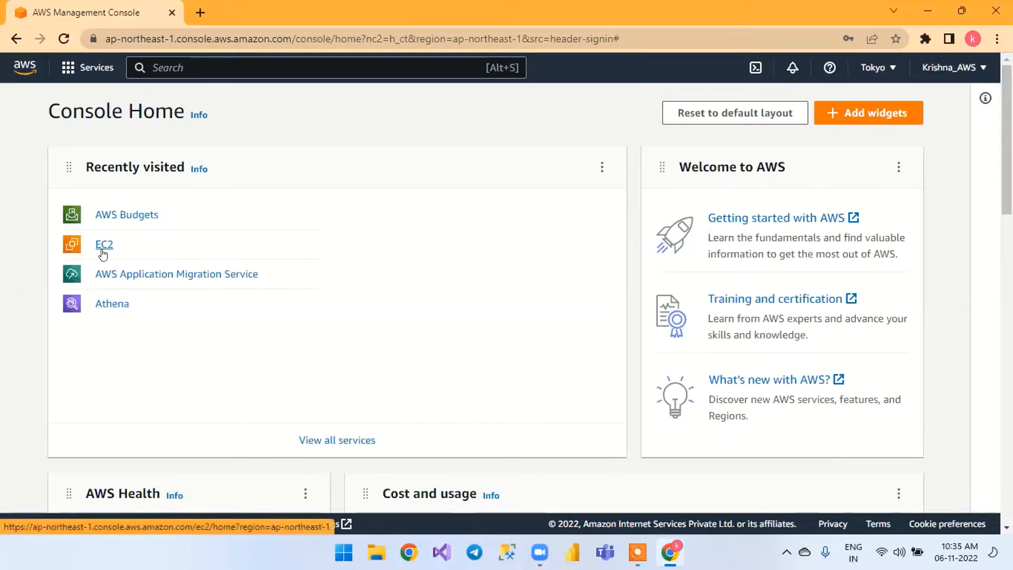
Open EC2 from the recently visited services and try to start launching an instance in the Tokyo region
left_click(103, 249)
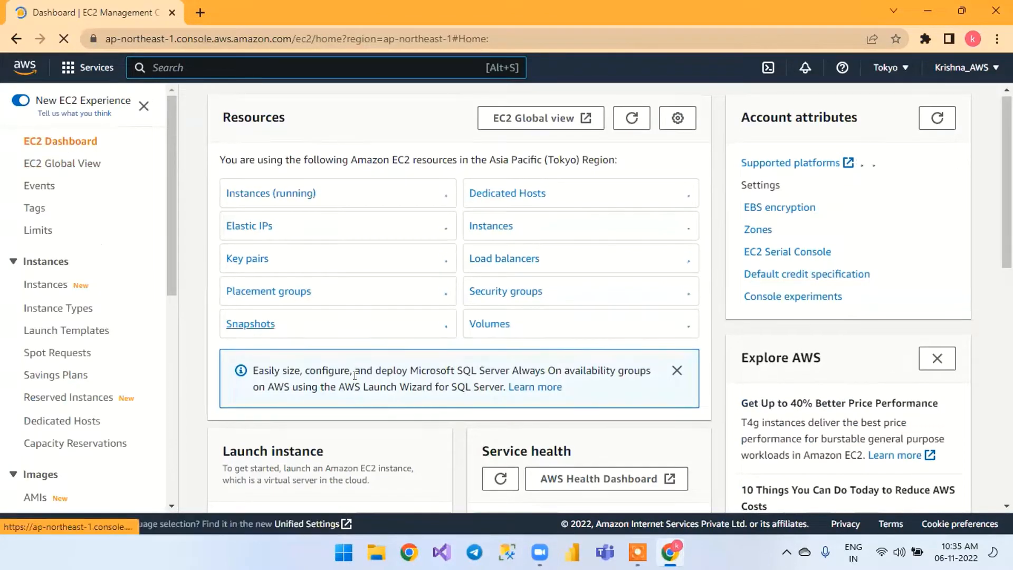
scroll(317, 343, "down", 5)
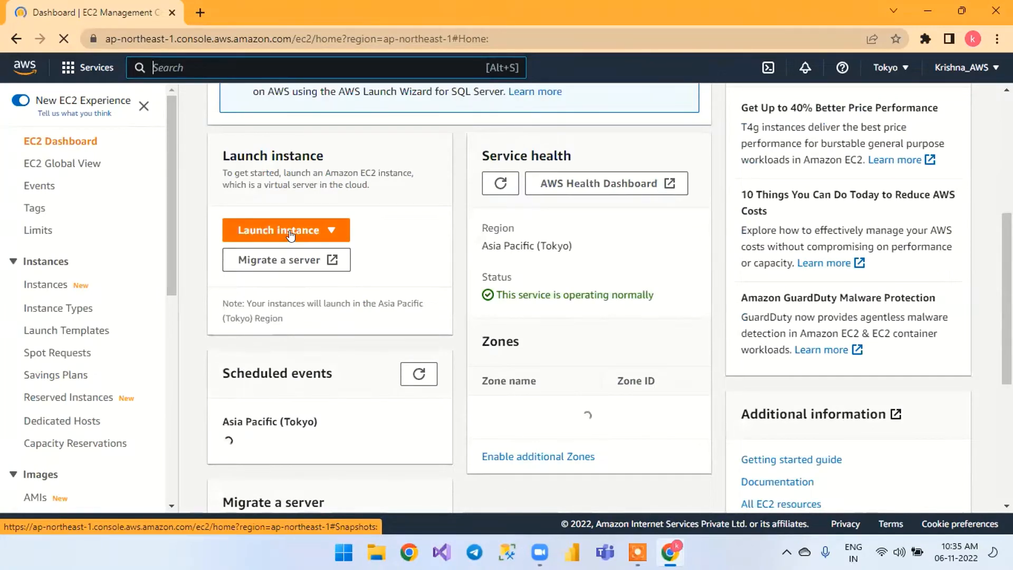
scroll(290, 235, "up", 4)
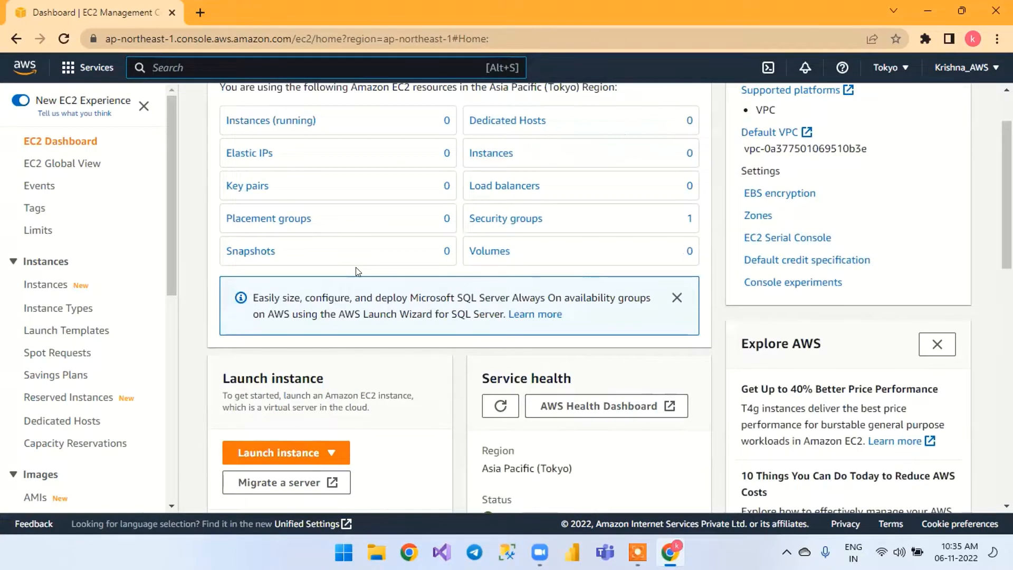
scroll(356, 272, "up", 2)
scroll(353, 272, "down", 2)
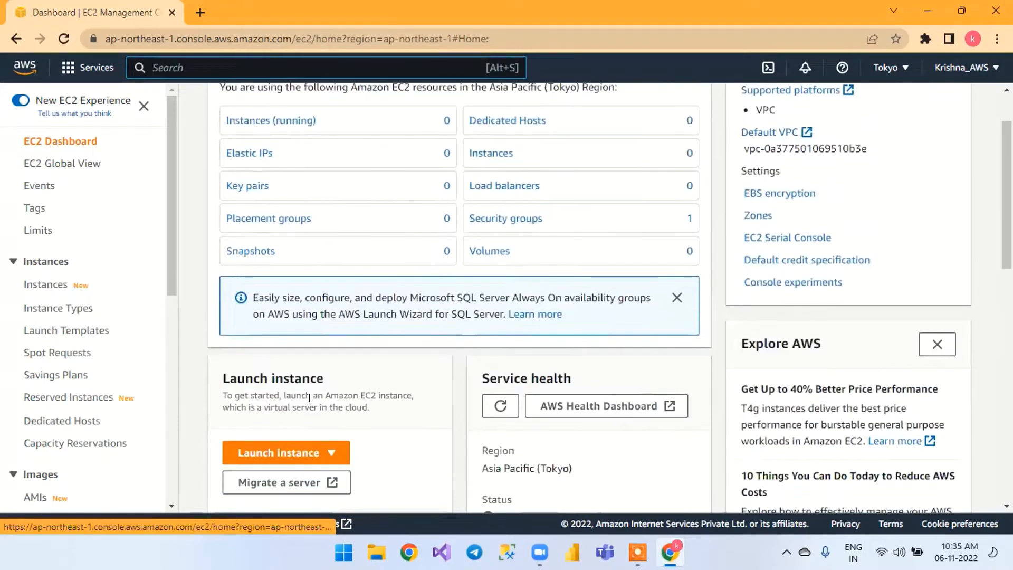
left_click(281, 452)
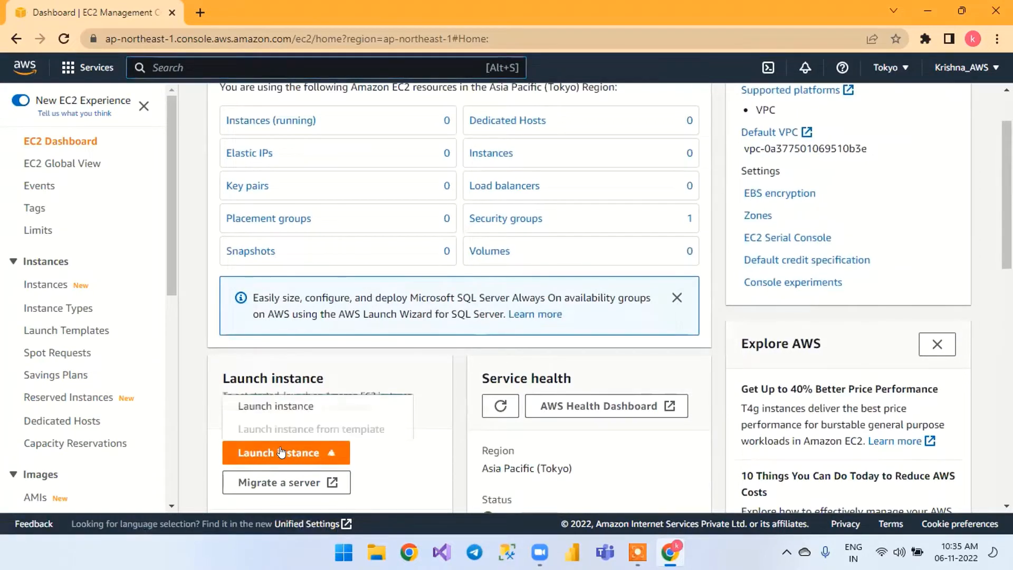
left_click(278, 404)
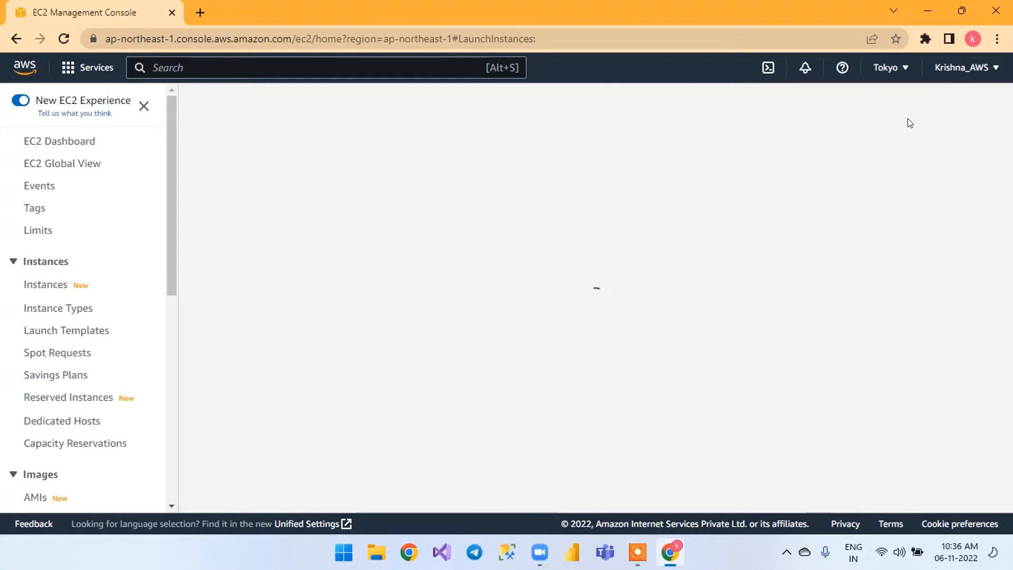
Return to the AWS console home and switch the region to US West (N. California)
left_click(905, 69)
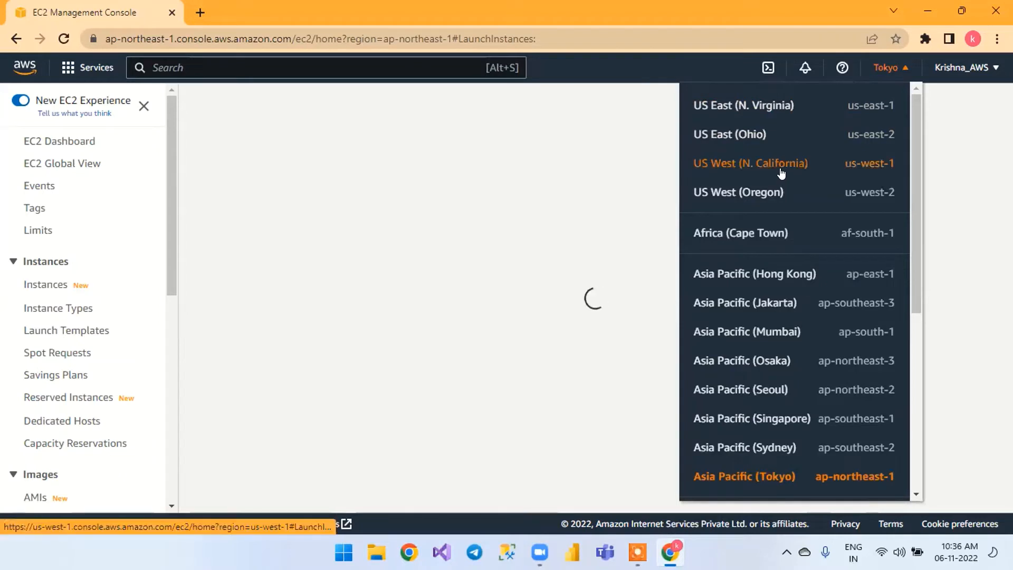
left_click(451, 196)
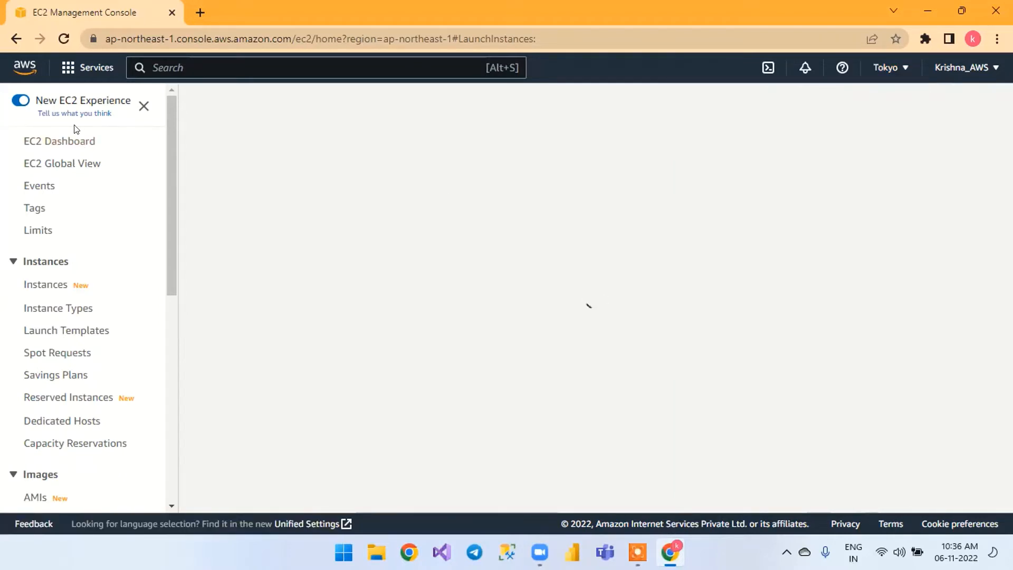
left_click(79, 142)
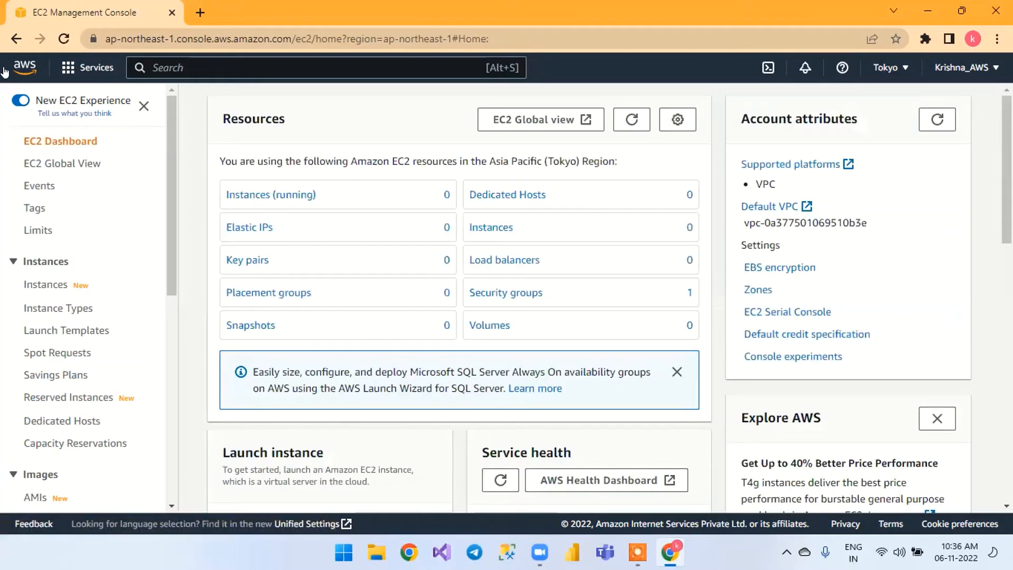
scroll(552, 323, "down", 1)
scroll(865, 102, "down", 2)
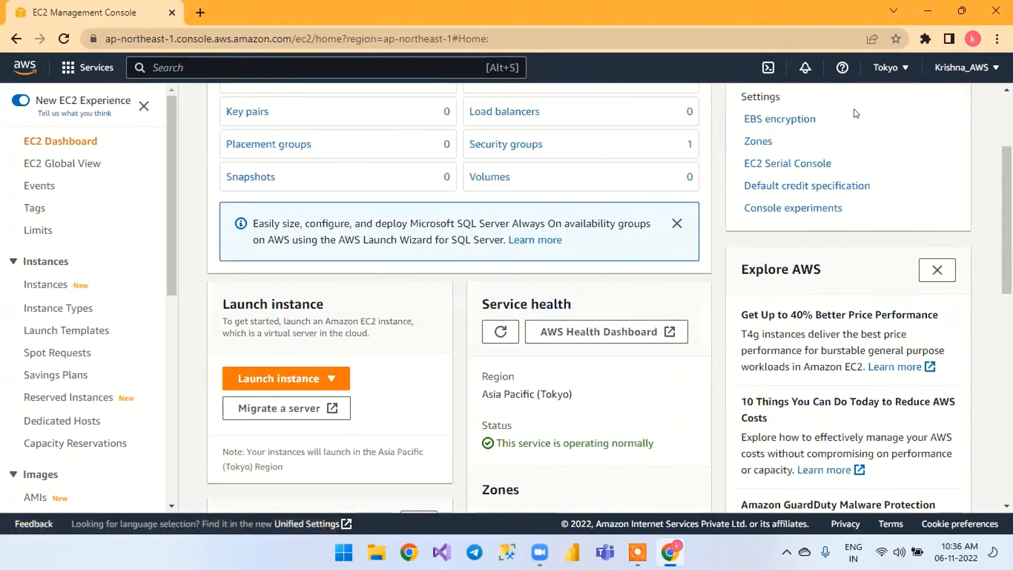
scroll(852, 110, "up", 3)
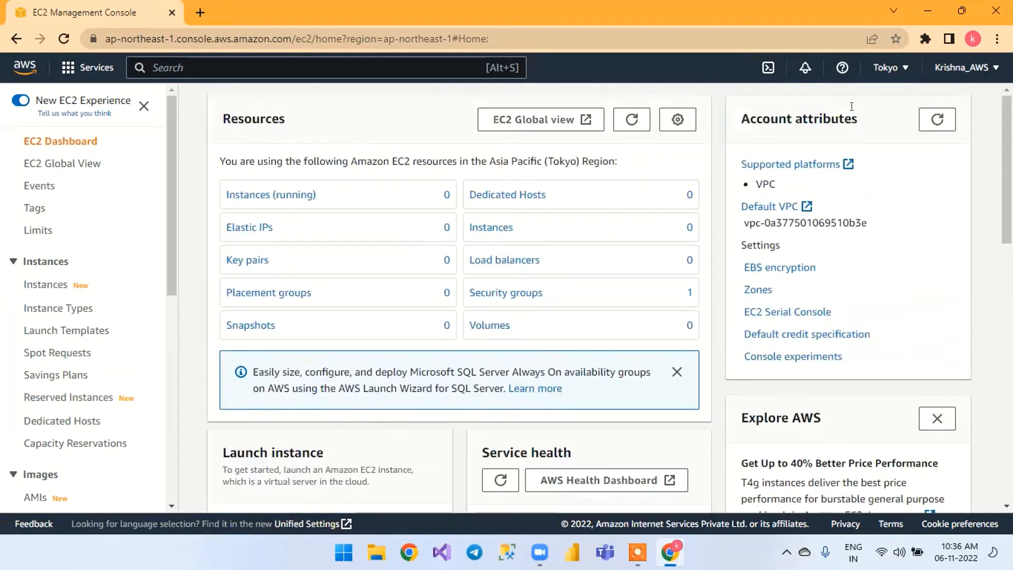
left_click(25, 67)
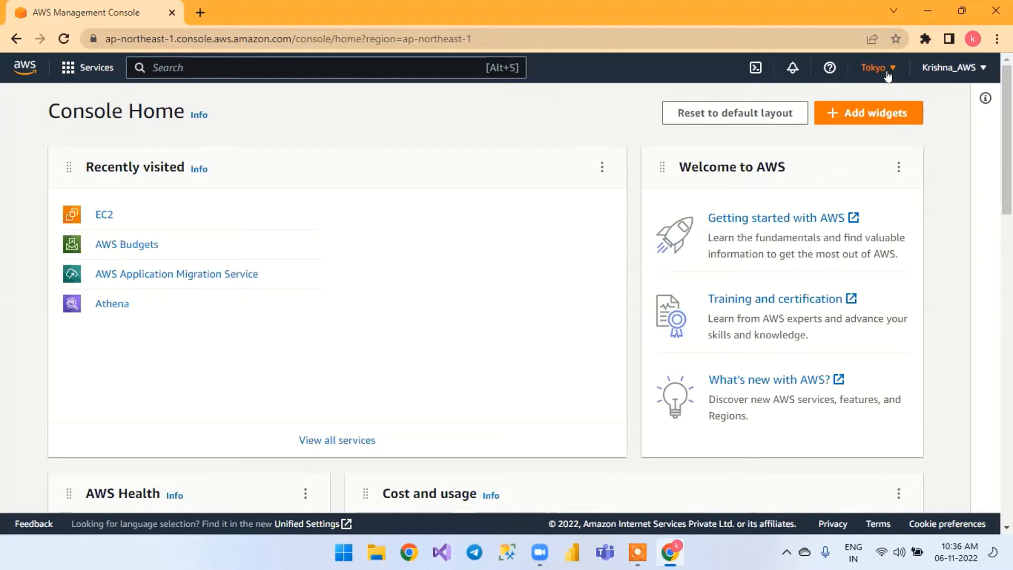
left_click(887, 74)
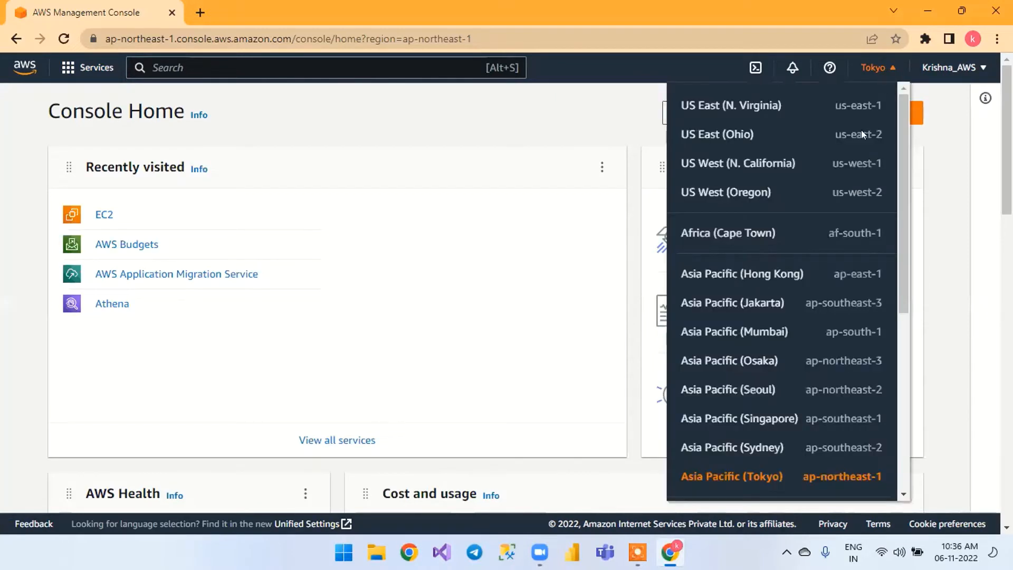
left_click(778, 165)
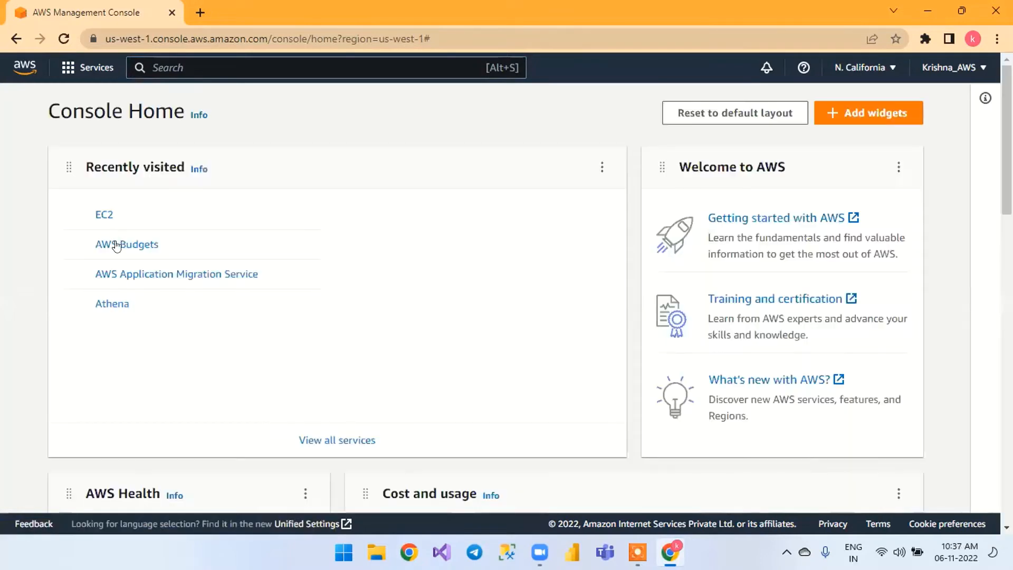
Open the EC2 dashboard and start launching a new instance in the N. California region
left_click(96, 216)
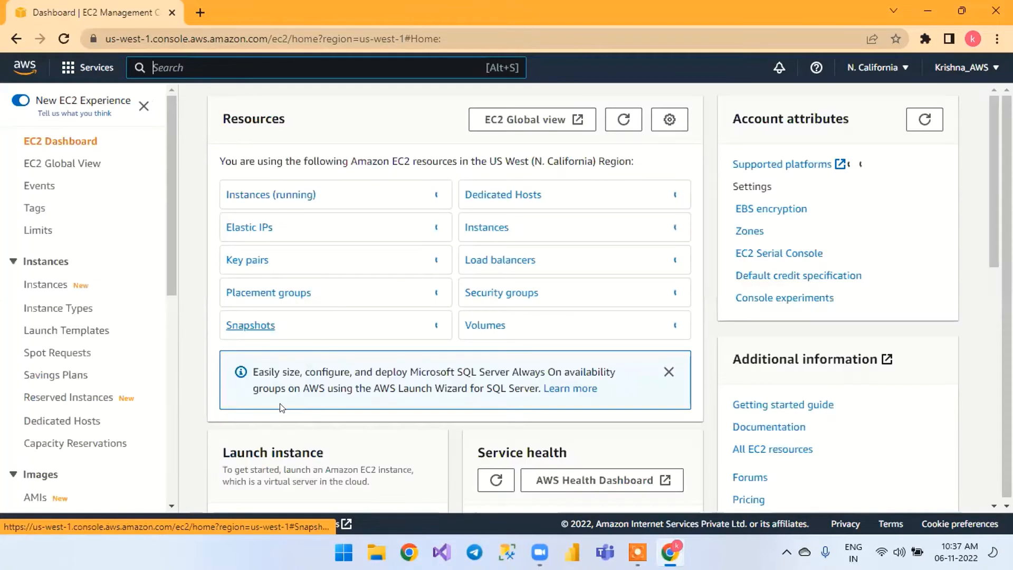
scroll(277, 306, "down", 1)
scroll(276, 306, "down", 3)
left_click(276, 305)
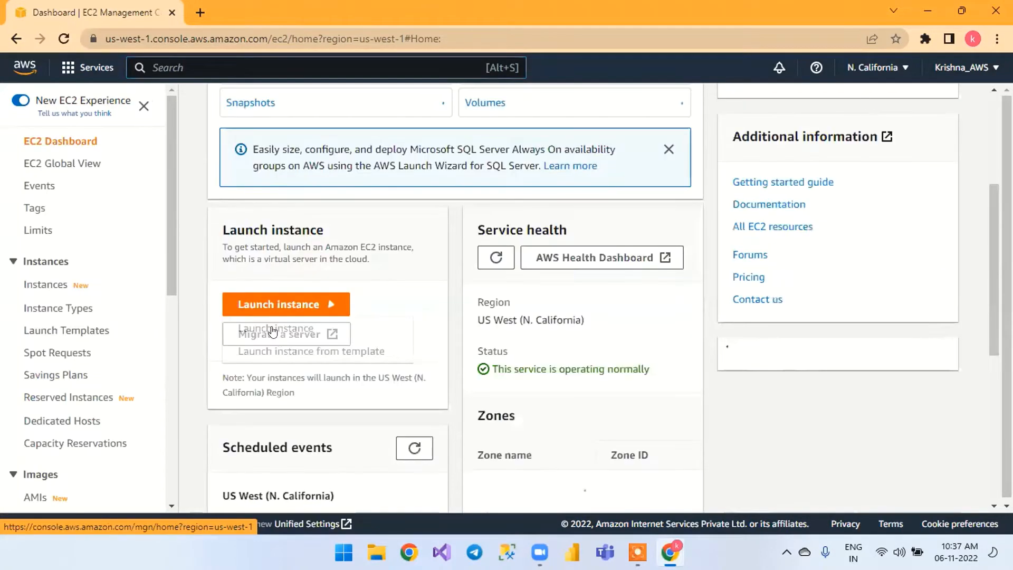
left_click(274, 328)
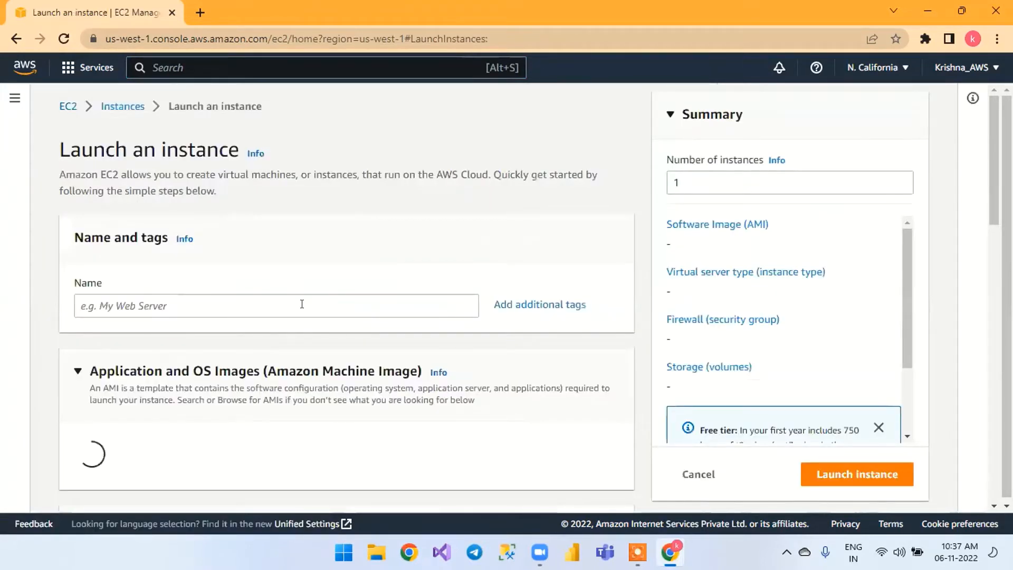
Enter Ec2_day2 as the name of the new instance
left_click(302, 304)
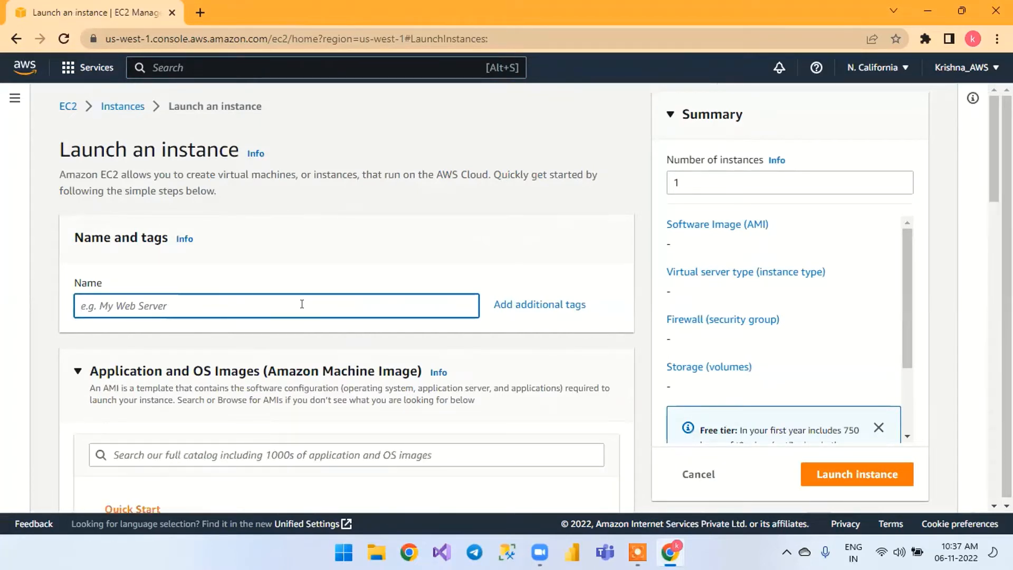
type("ec2")
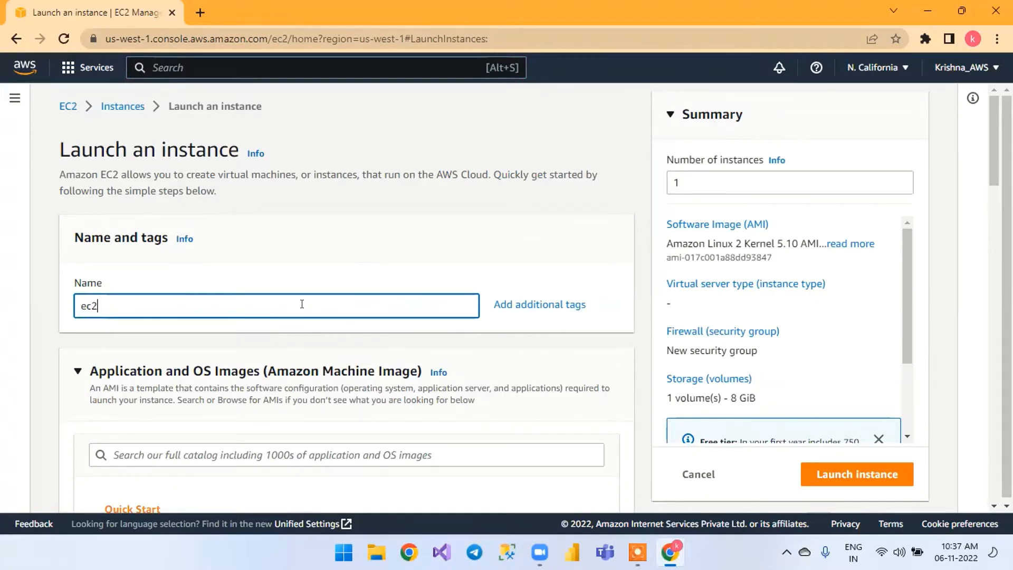
key("BackSpace")
key("BackSpace")
key("BackSpace")
type("Ec2_day2")
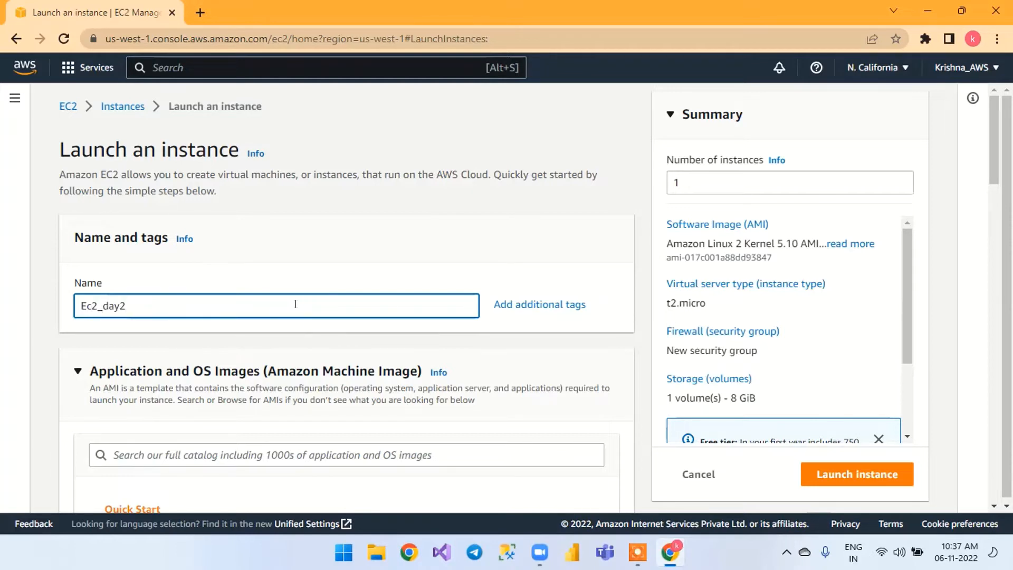
Change the instance name to Ec2_linux
key("BackSpace")
key("BackSpace")
key("BackSpace")
key("BackSpace")
type("linuv")
key("BackSpace")
type("x")
Review the available operating system images, the selected Amazon Machine Image details and the instance type settings
scroll(329, 332, "down", 1)
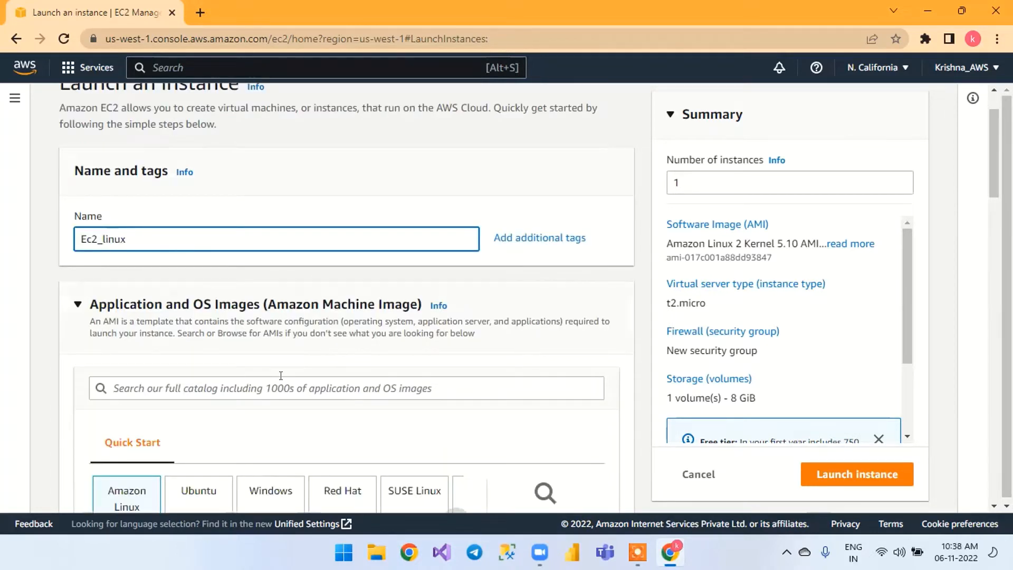
scroll(282, 380, "down", 1)
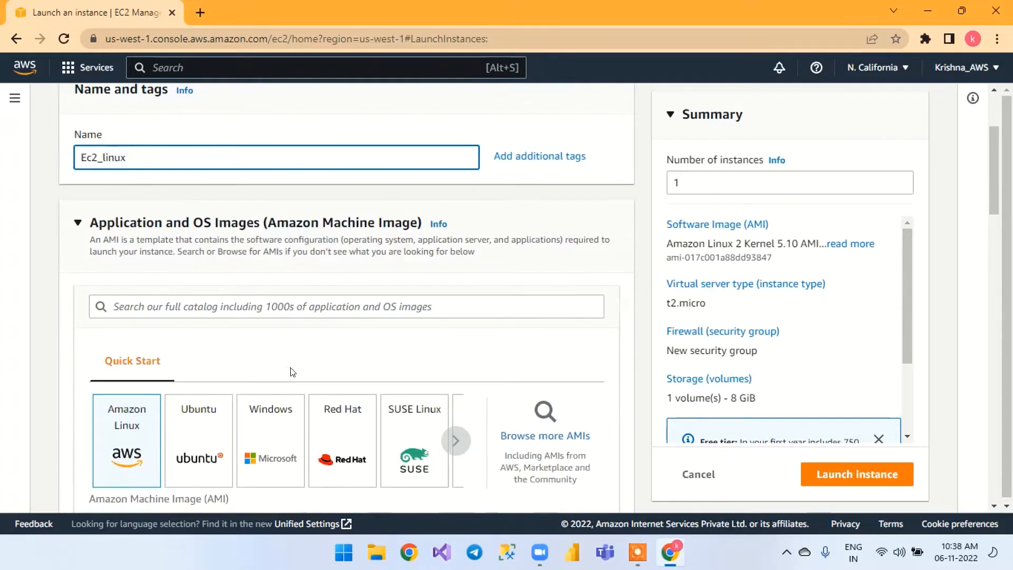
scroll(292, 372, "down", 2)
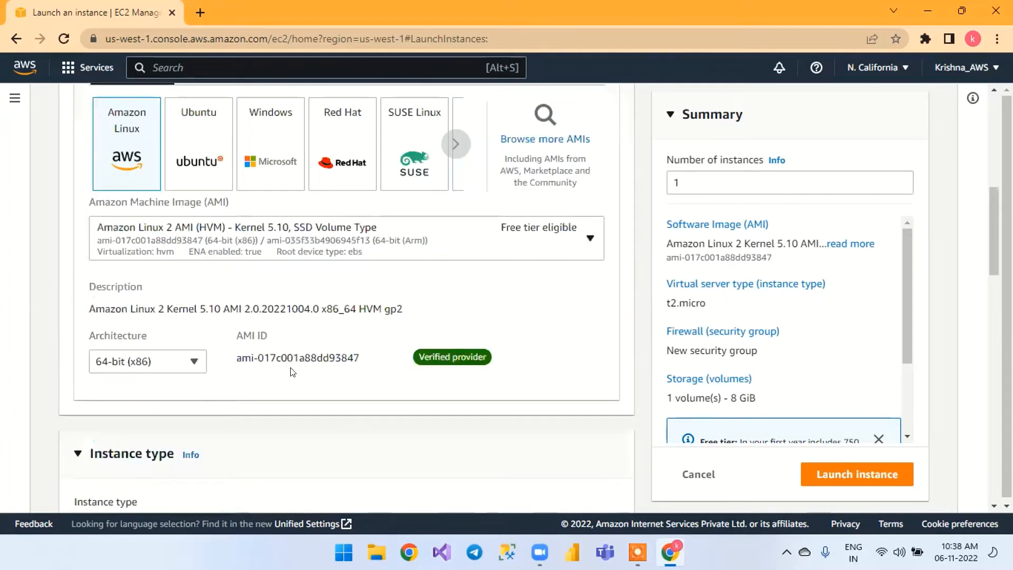
scroll(209, 301, "up", 1)
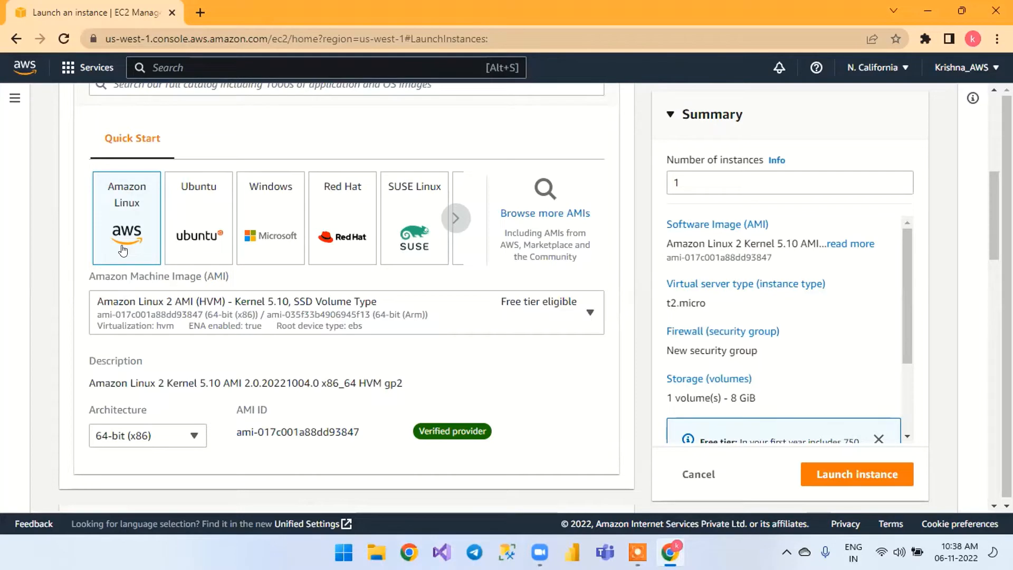
scroll(122, 249, "down", 2)
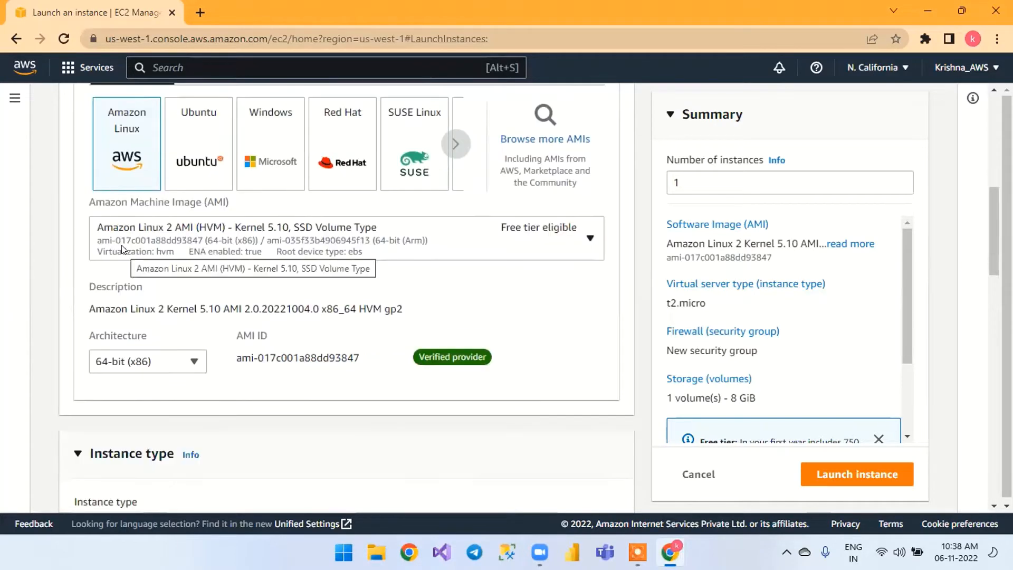
scroll(122, 249, "down", 4)
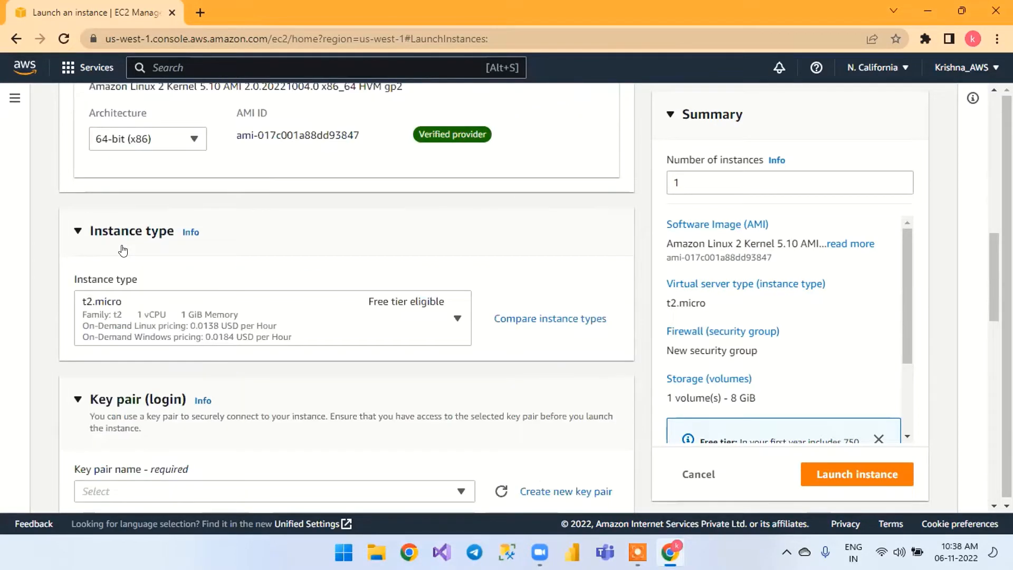
scroll(122, 249, "down", 2)
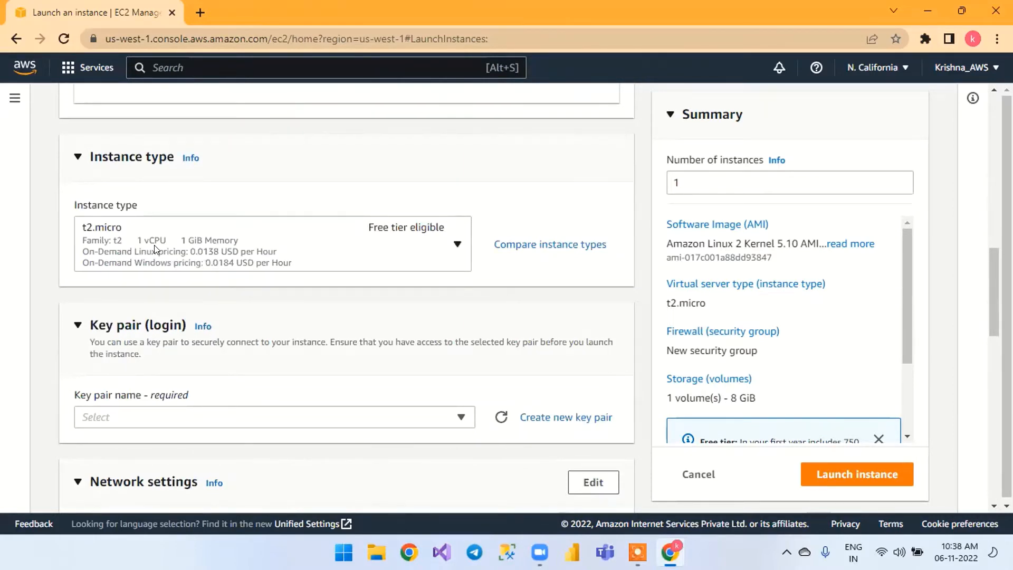
scroll(154, 245, "up", 4)
scroll(157, 249, "up", 1)
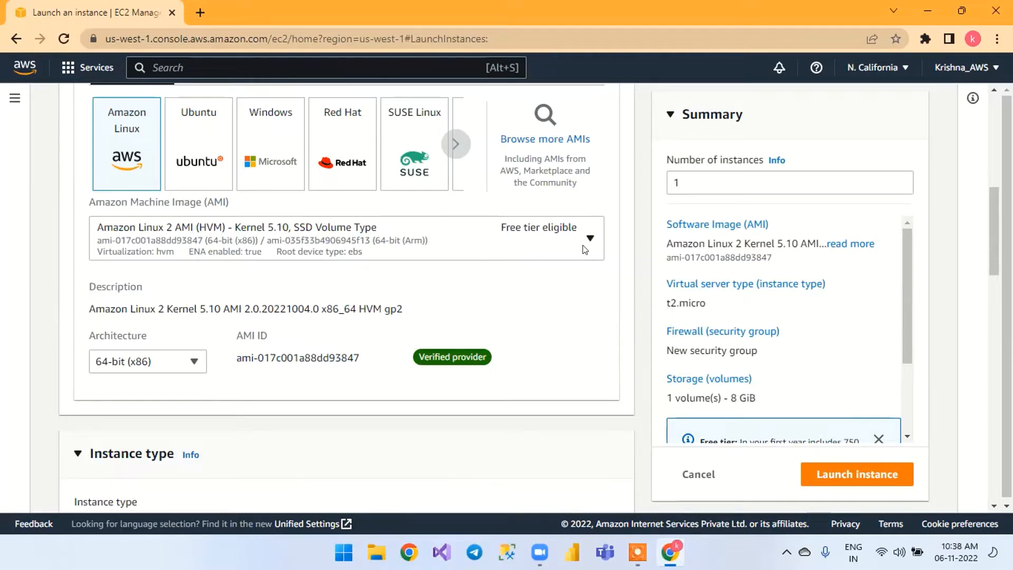
Try the Red Hat image for the instance and switch the selection back to Amazon Linux
left_click(352, 172)
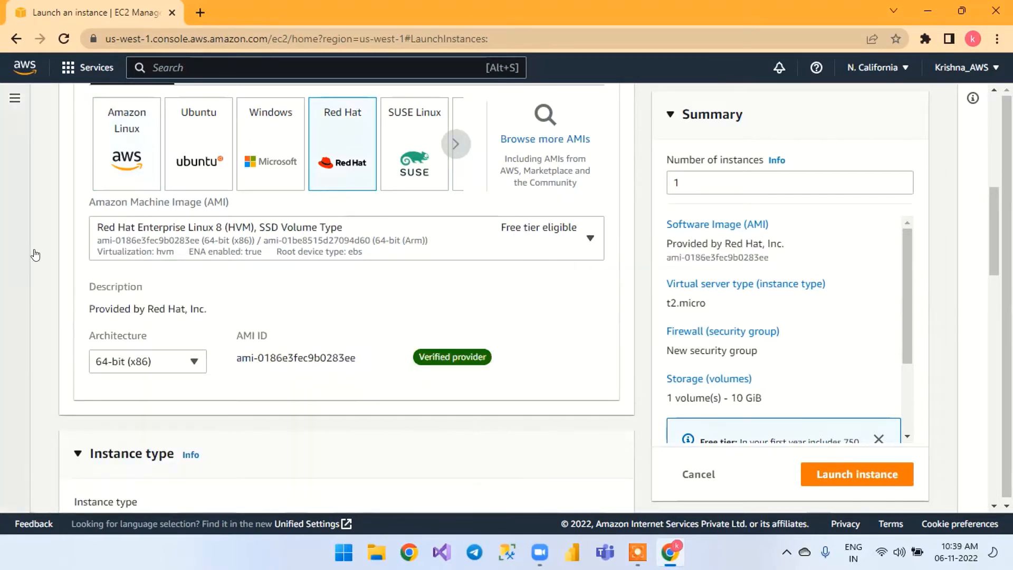
left_click(116, 161)
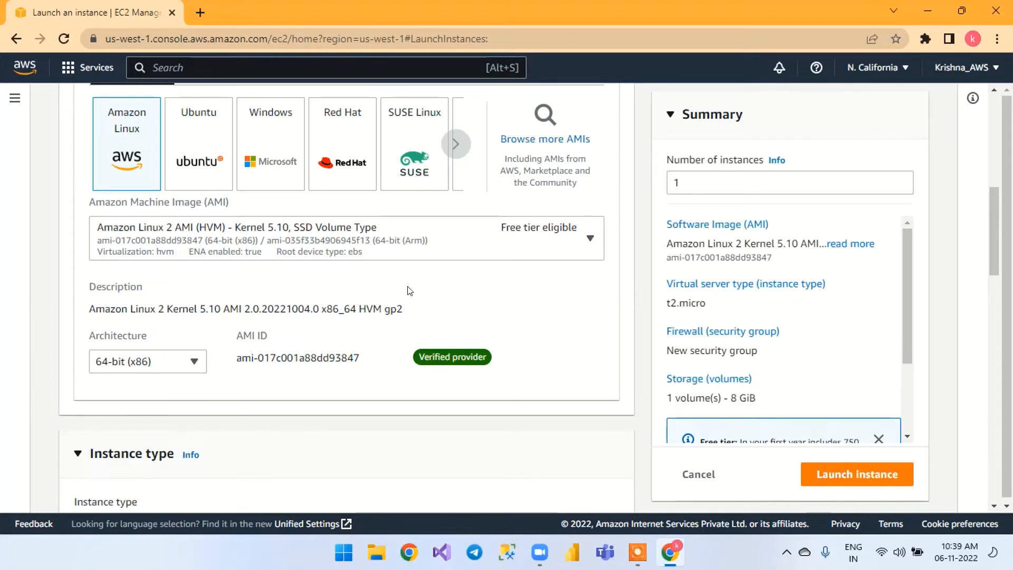
scroll(441, 284, "down", 4)
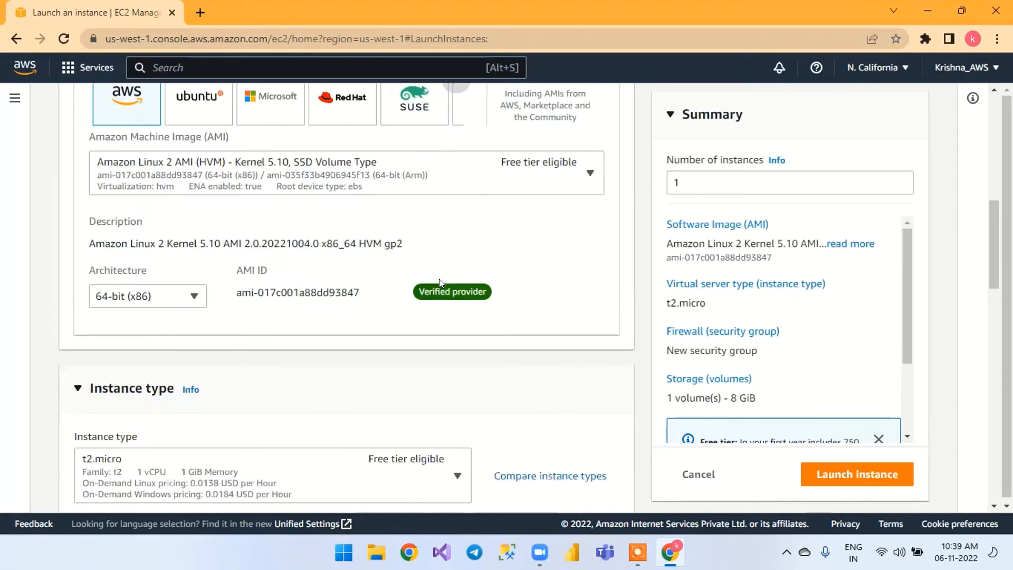
scroll(436, 280, "down", 1)
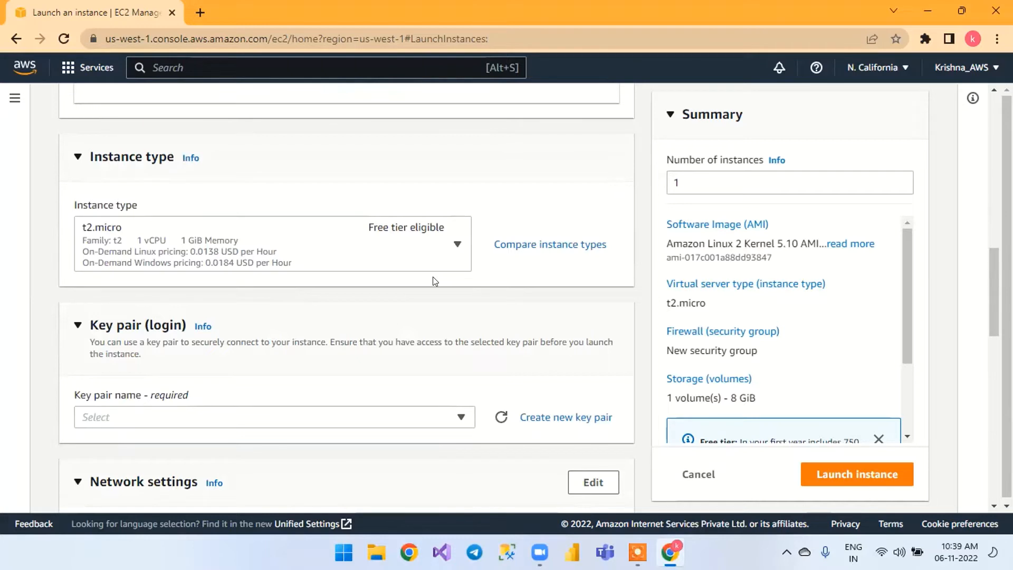
Start a new key pair for the instance login and name it linux_key
scroll(435, 280, "down", 1)
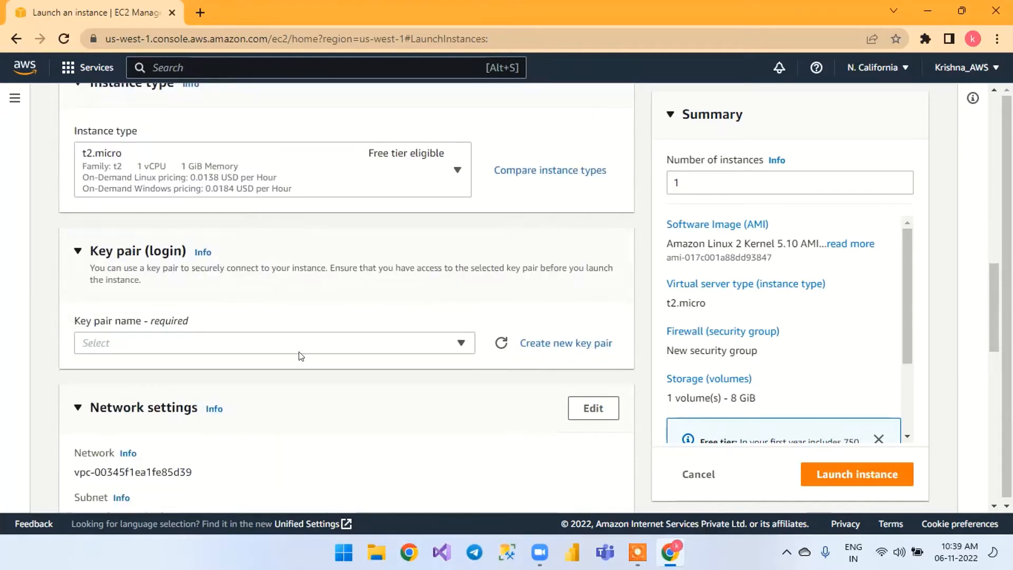
left_click(526, 348)
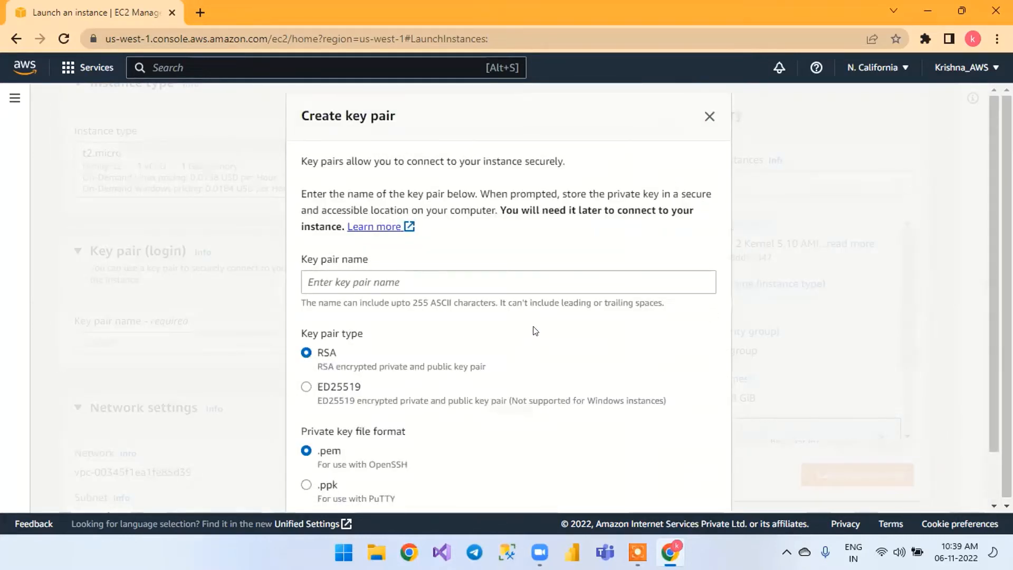
scroll(536, 330, "down", 1)
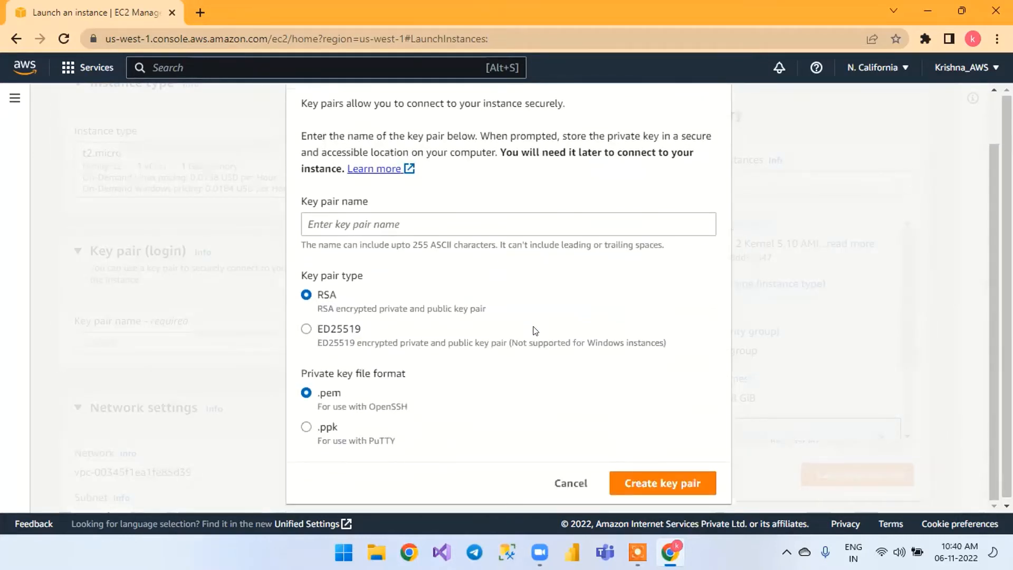
left_click(484, 225)
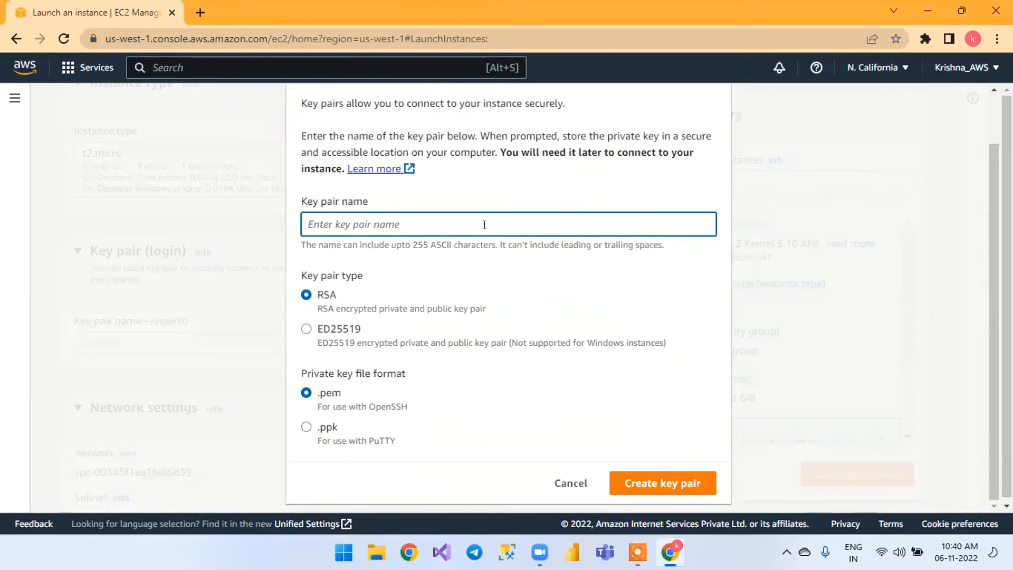
type("ec2")
key("BackSpace")
key("BackSpace")
key("BackSpace")
type("linux")
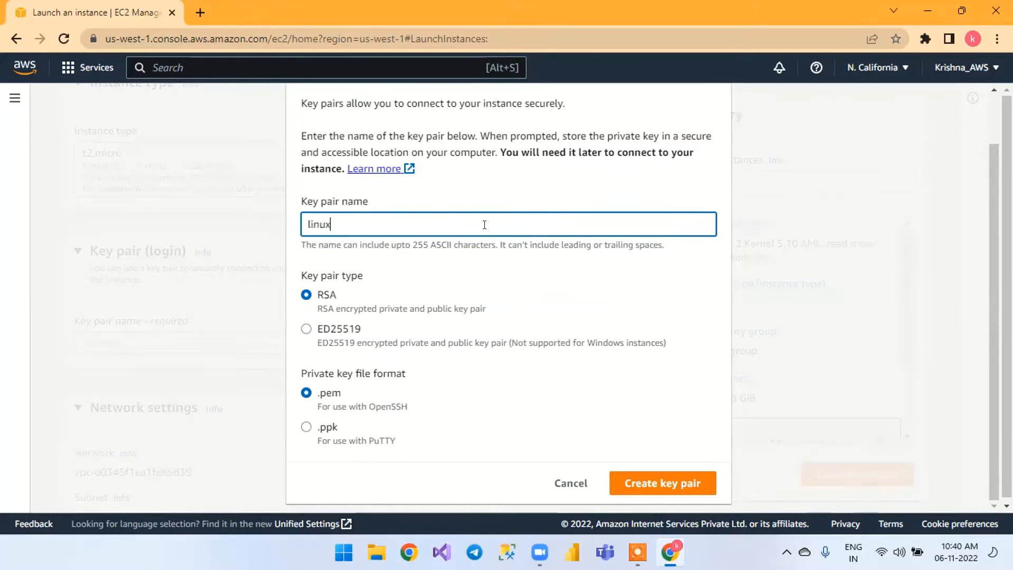
key("BackSpace")
type("_key")
Choose the .ppk private key format, create the key pair and save the linux_key file in Downloads
left_click(306, 426)
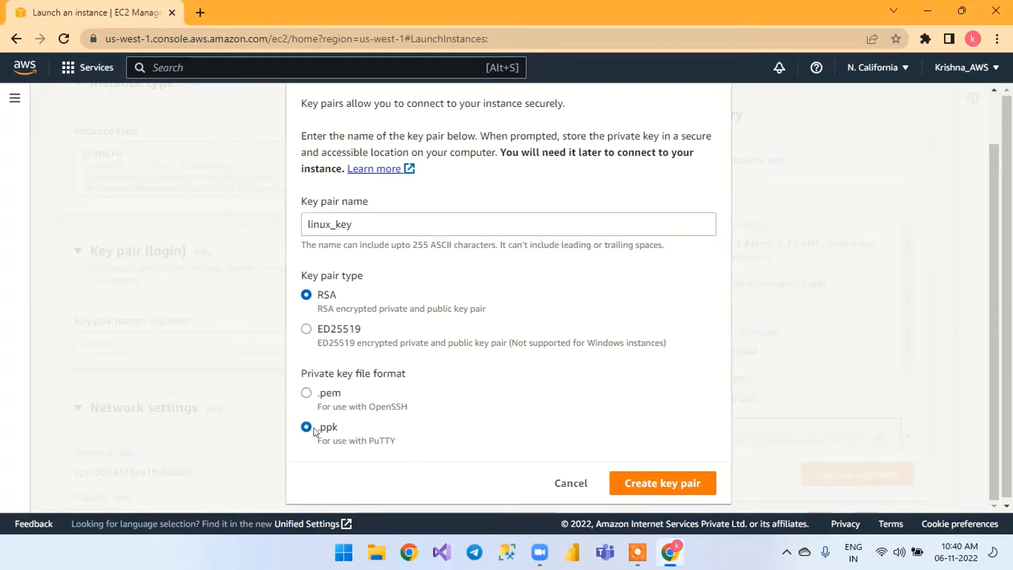
left_click(684, 484)
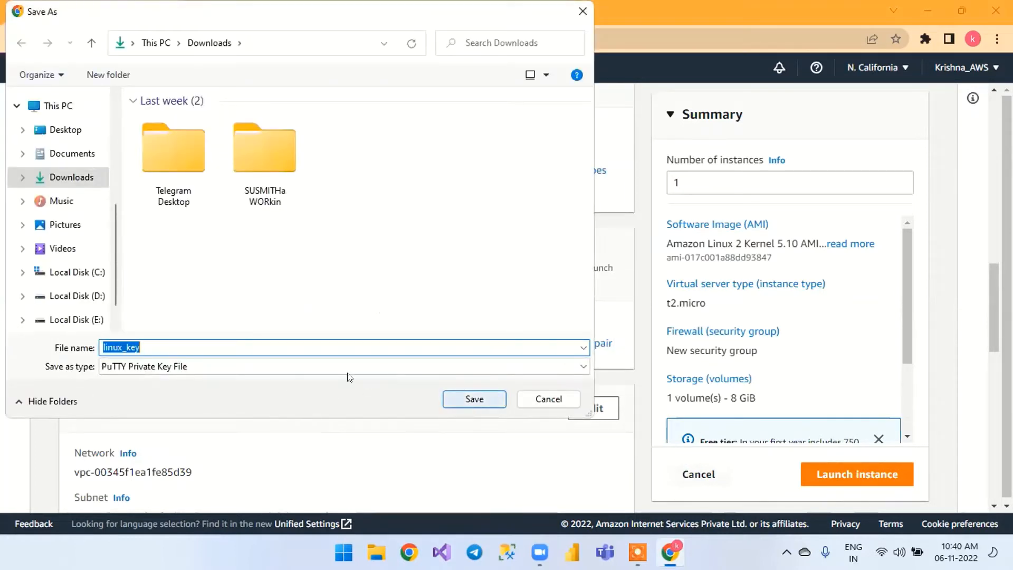
left_click(77, 177)
left_click(466, 399)
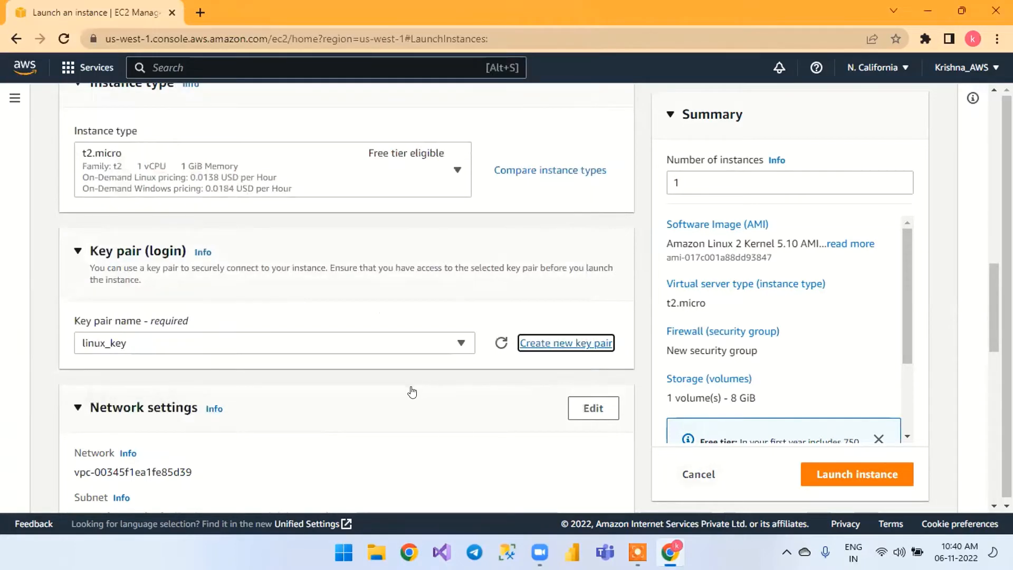
Review the network, security group and storage settings, keep the defaults and launch the instance
scroll(411, 396, "down", 4)
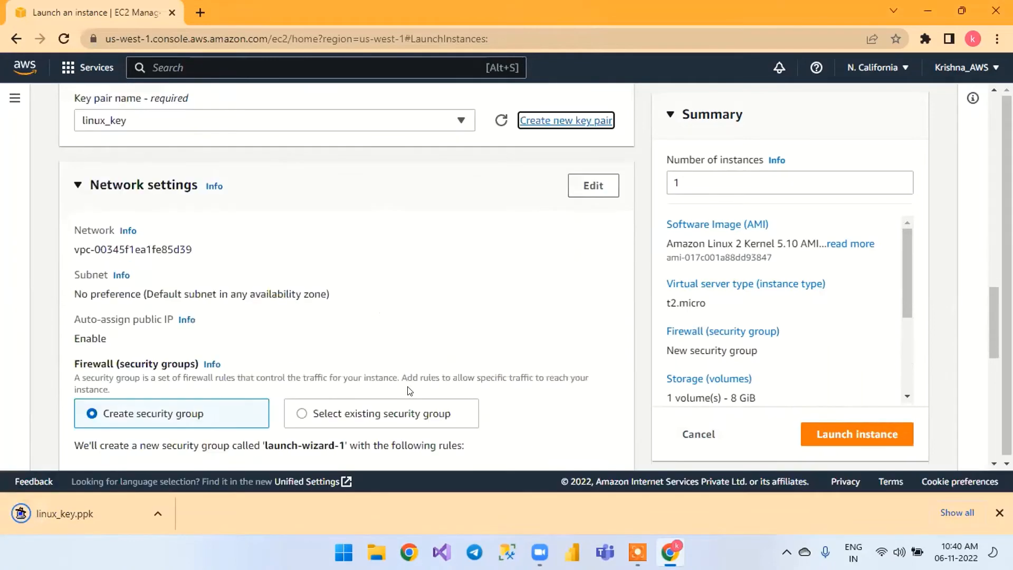
scroll(409, 389, "down", 1)
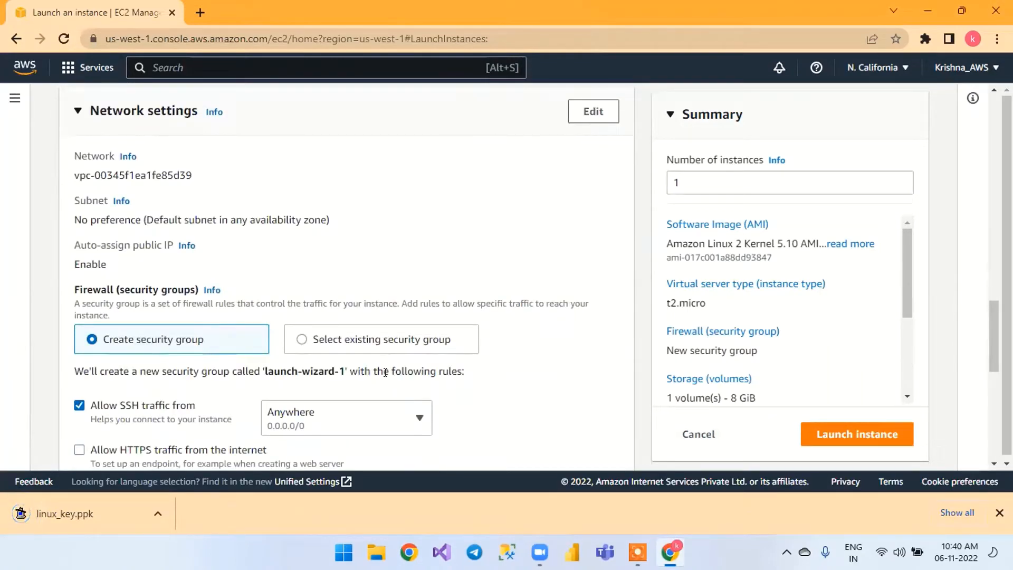
scroll(385, 375, "down", 1)
scroll(386, 377, "down", 1)
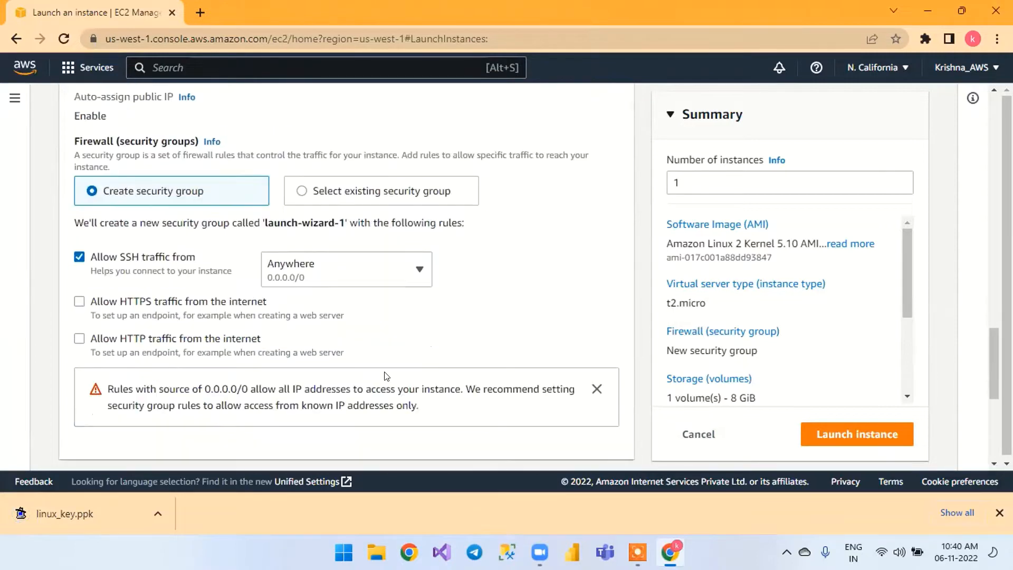
scroll(386, 376, "down", 1)
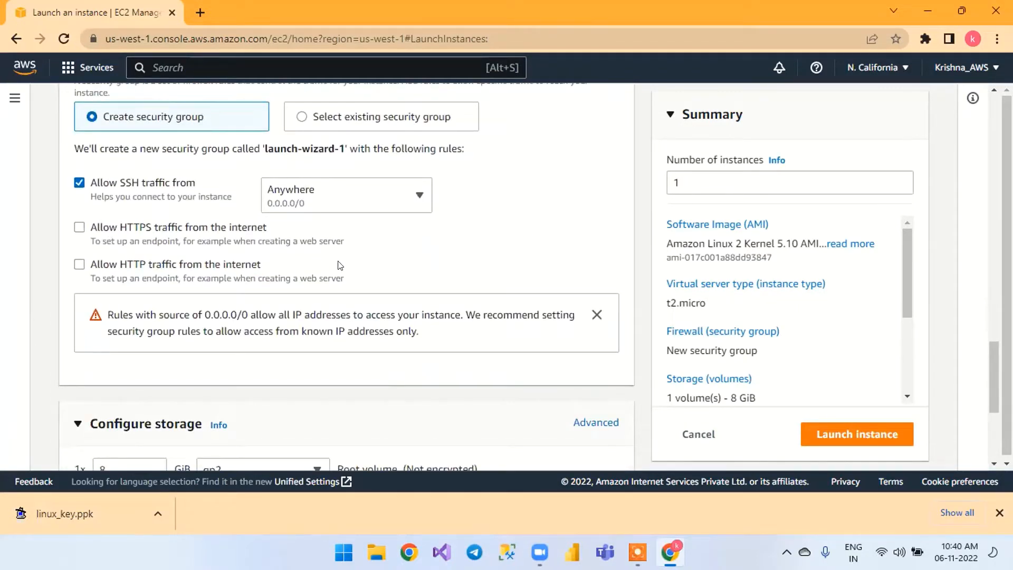
scroll(371, 268, "up", 1)
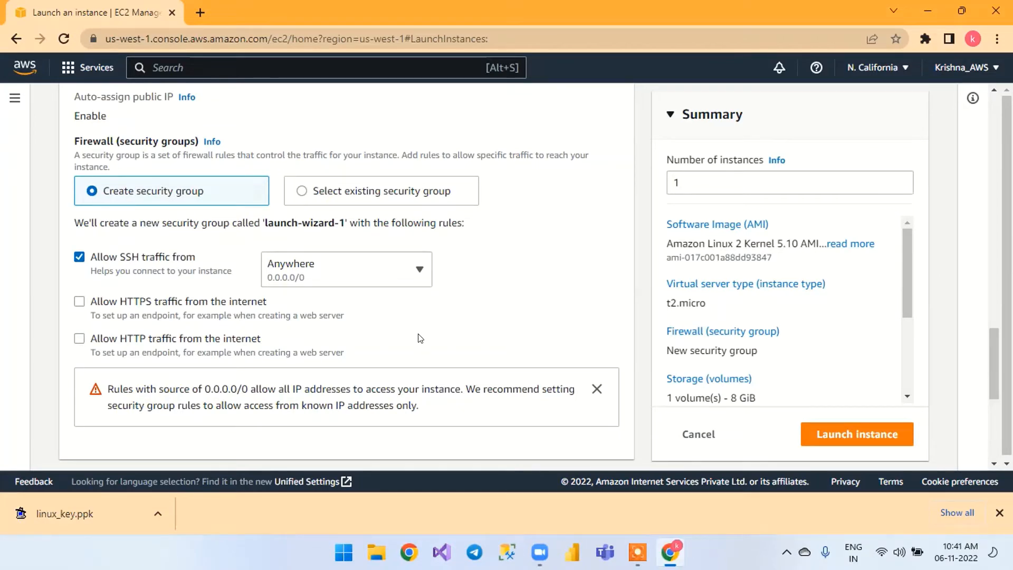
scroll(420, 338, "down", 3)
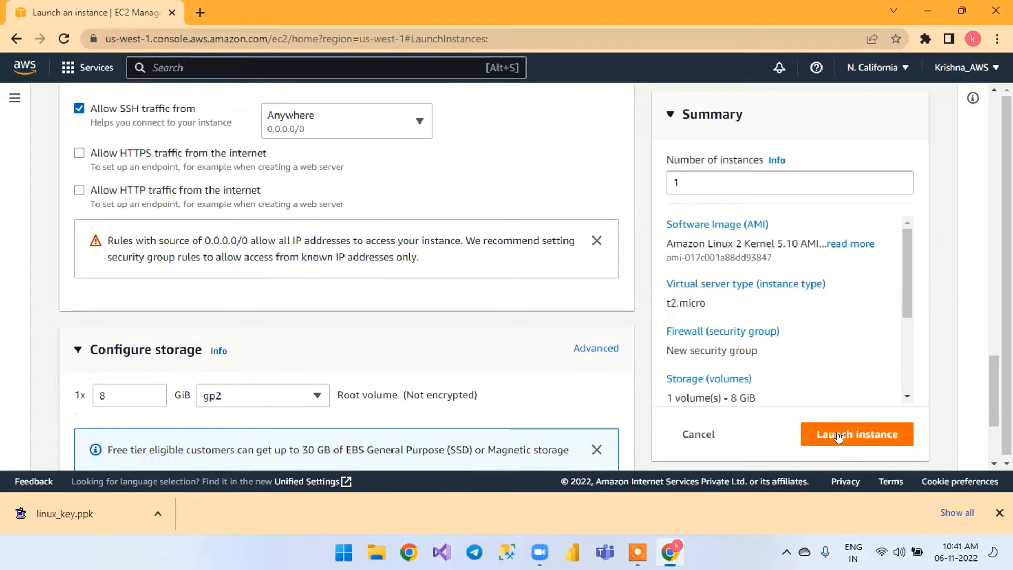
left_click(838, 435)
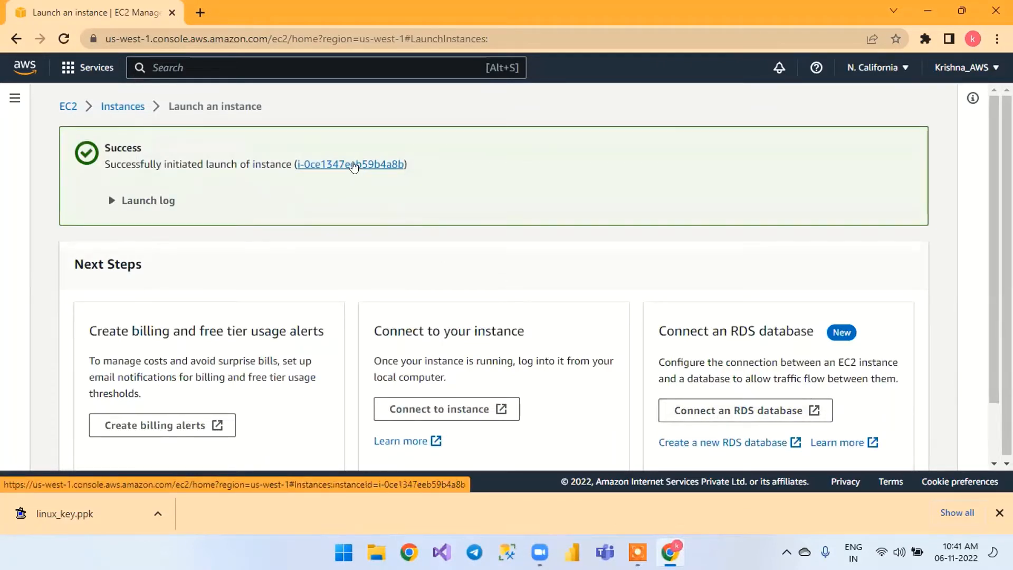
Open the newly launched instance in the instances list and select Ec2_linux to show its details
scroll(353, 166, "down", 1)
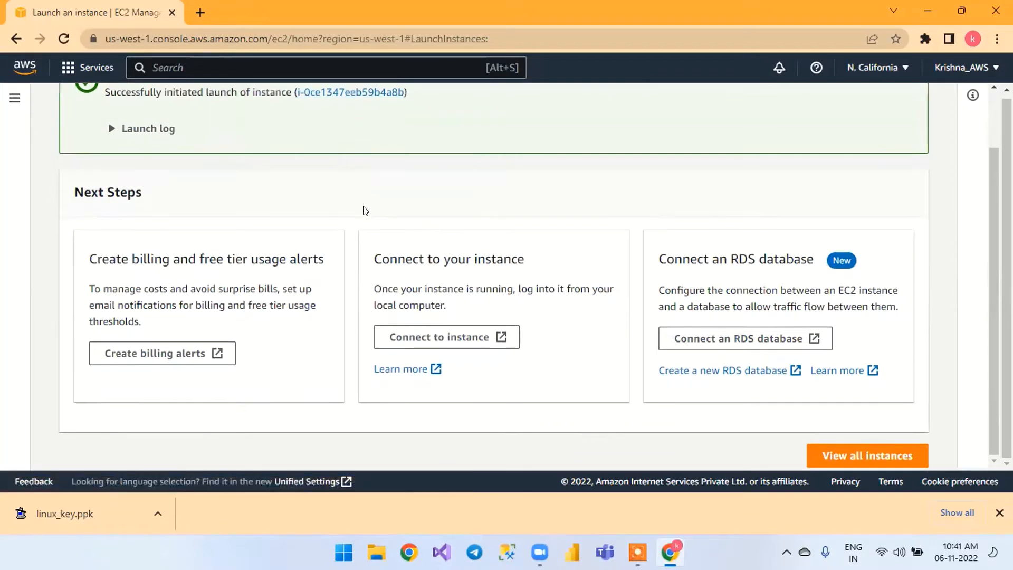
scroll(353, 166, "up", 1)
left_click(352, 161)
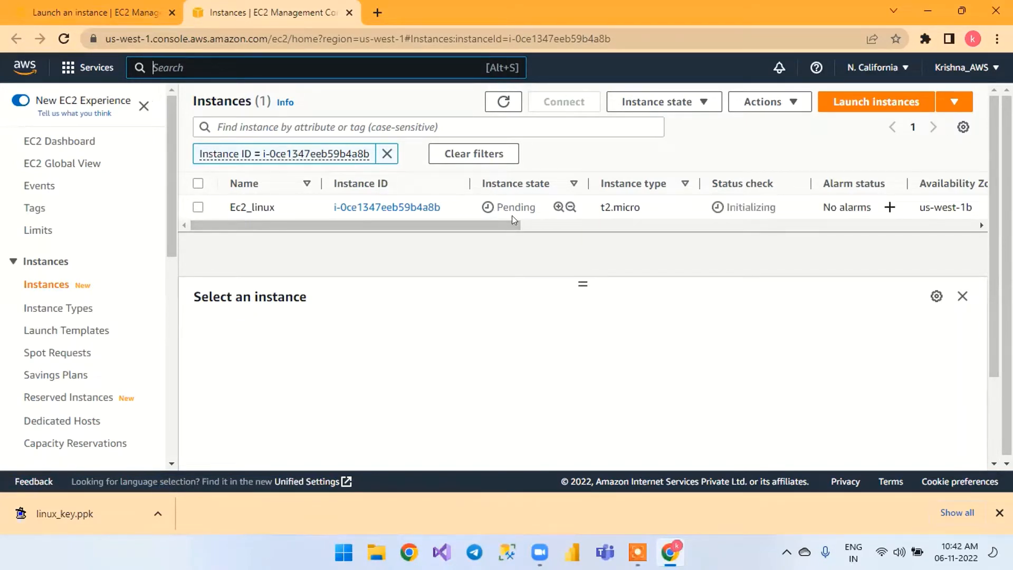
left_click(198, 207)
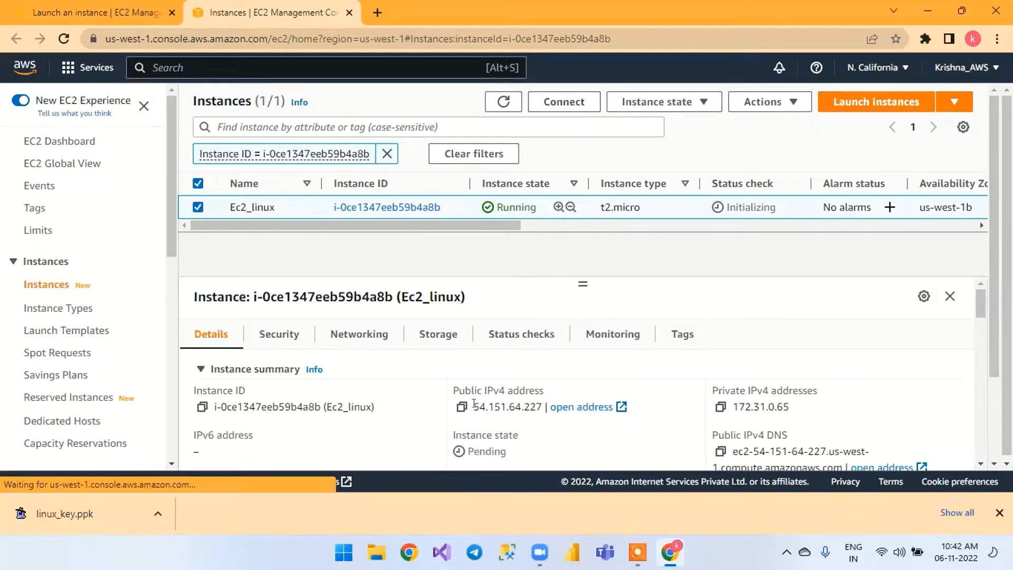
scroll(492, 394, "down", 2)
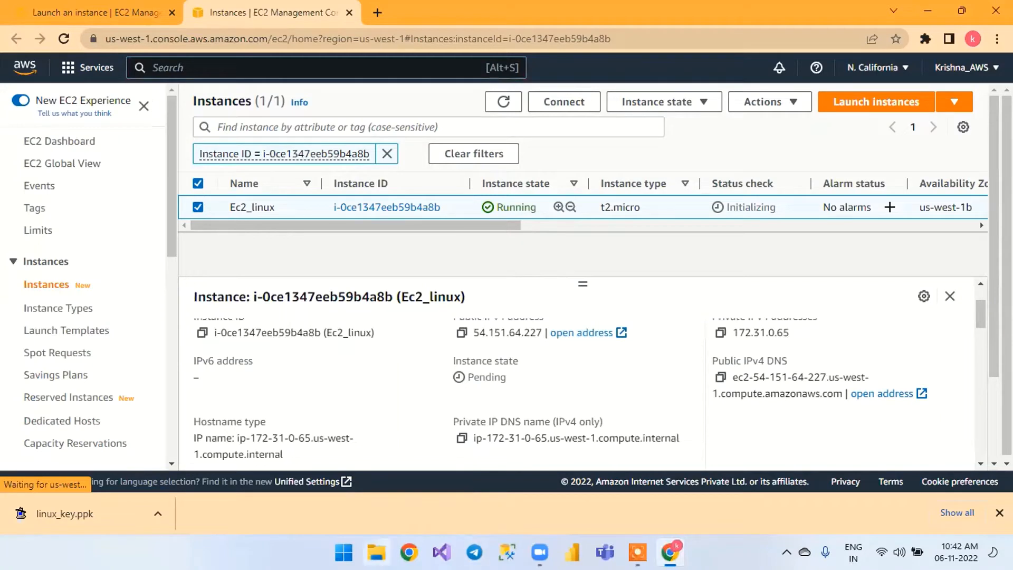
Search the computer for Notepad and open an empty note
left_click(358, 546)
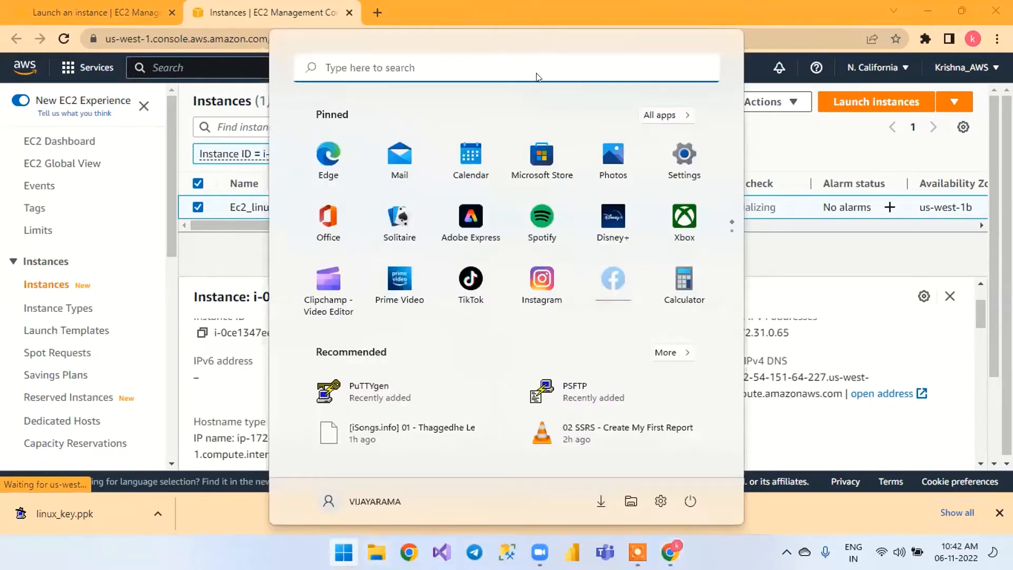
left_click(469, 64)
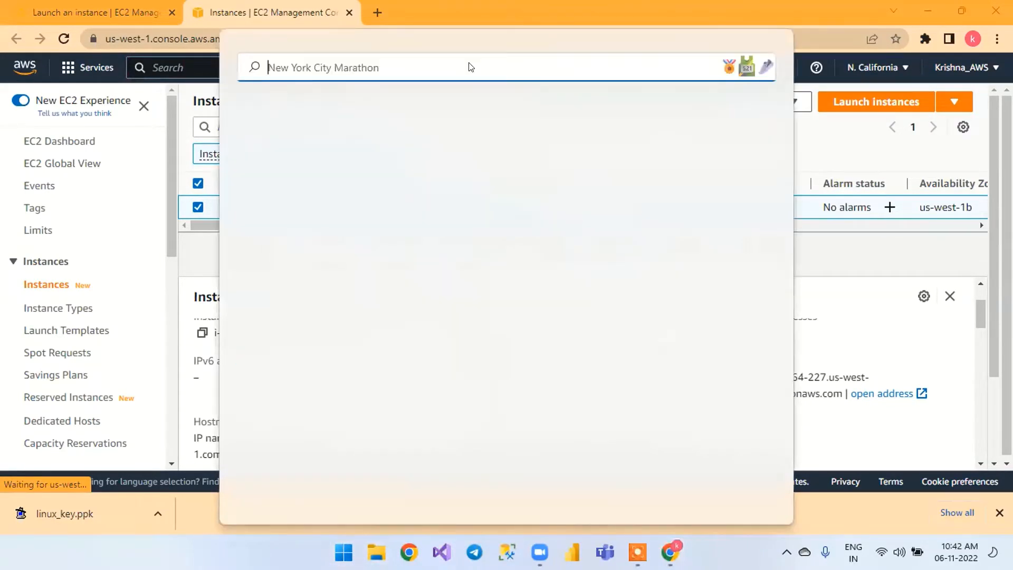
type("ont")
key("BackSpace")
key("BackSpace")
key("BackSpace")
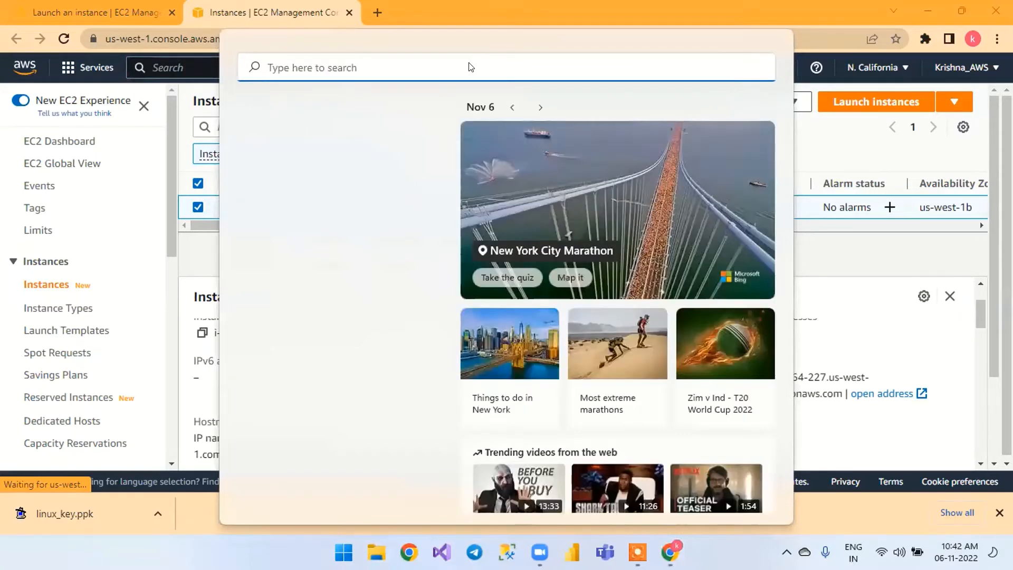
type("note")
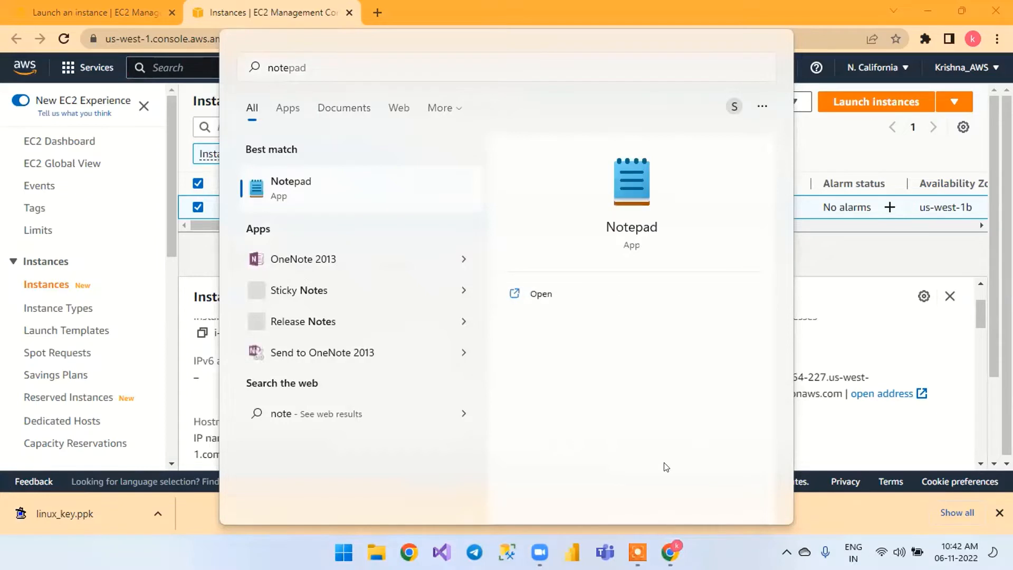
key("Escape")
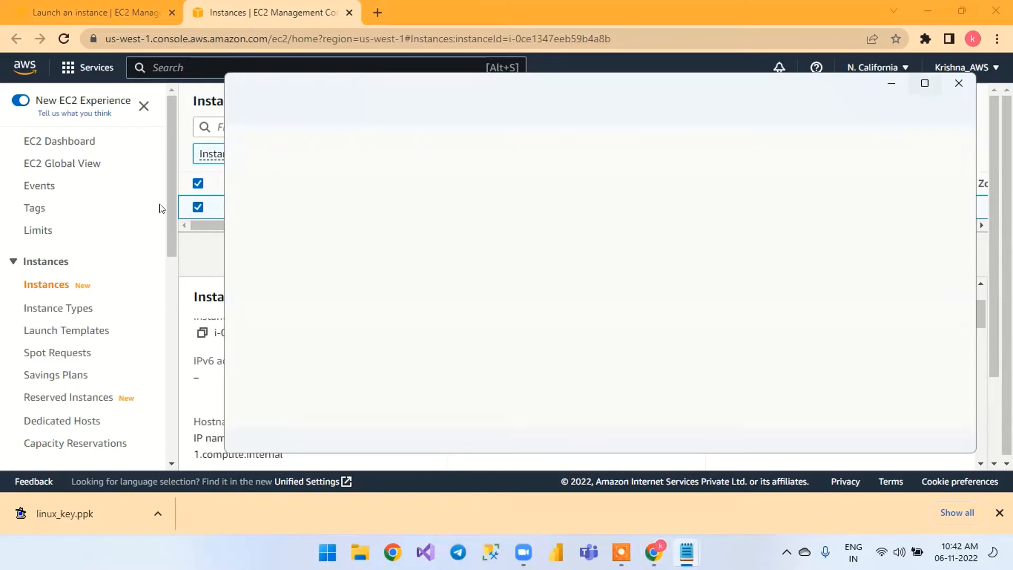
Copy the public IPv4 address of Ec2_linux from the instance details and paste it into the empty Notepad note
left_click(159, 164)
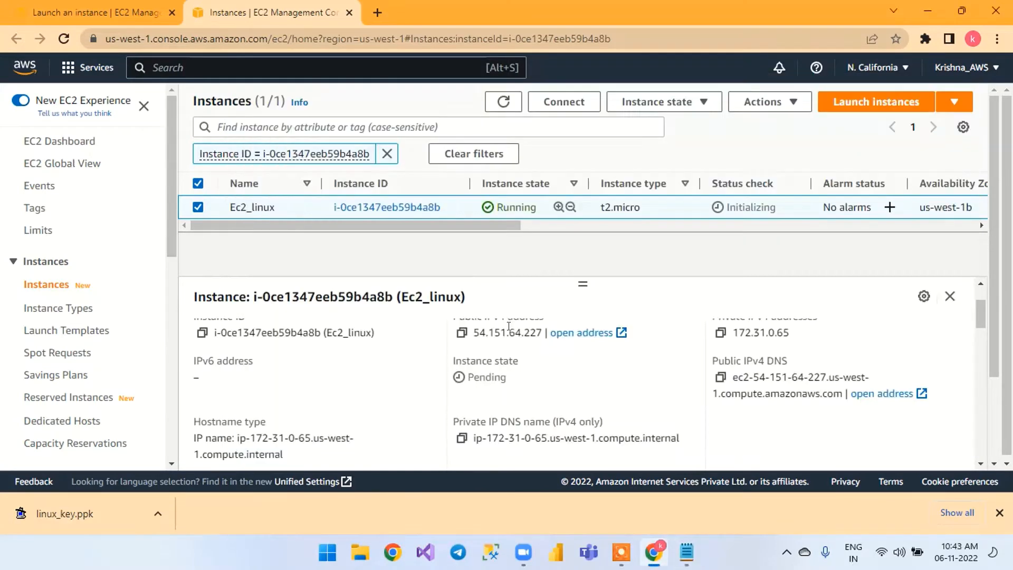
scroll(456, 409, "up", 2)
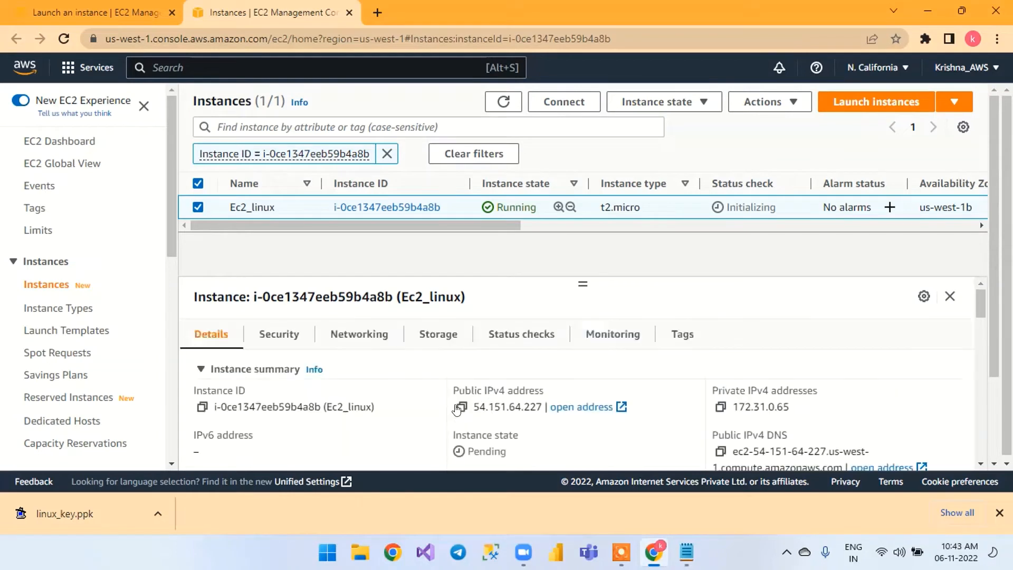
left_click(459, 407)
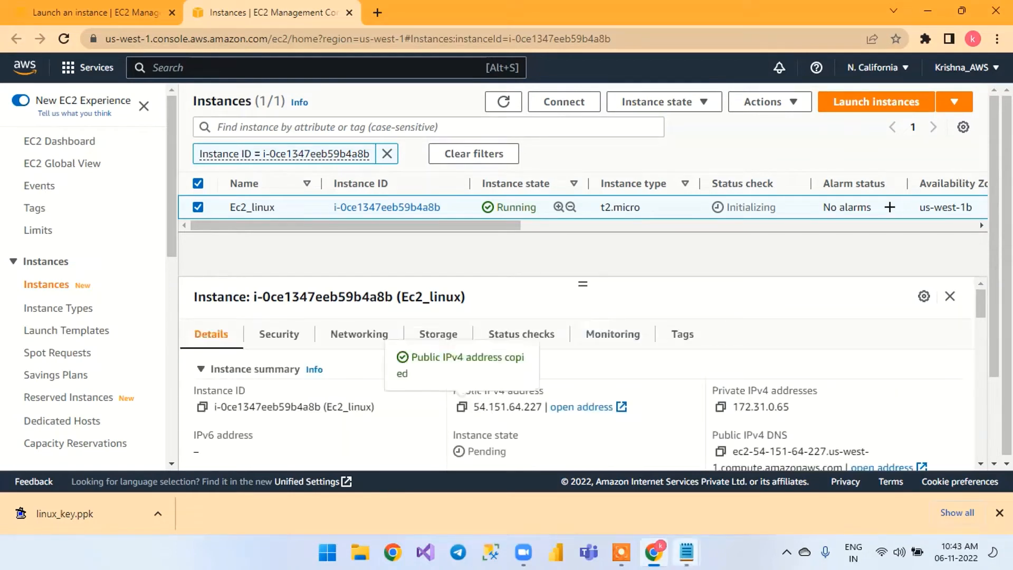
mouse_move(685, 552)
left_click(674, 479)
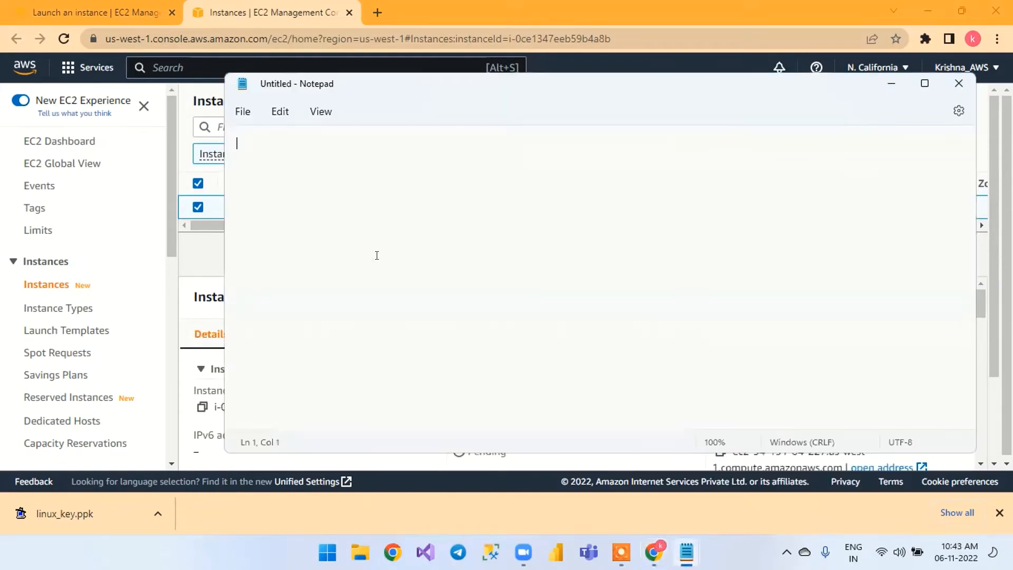
key("ctrl+v")
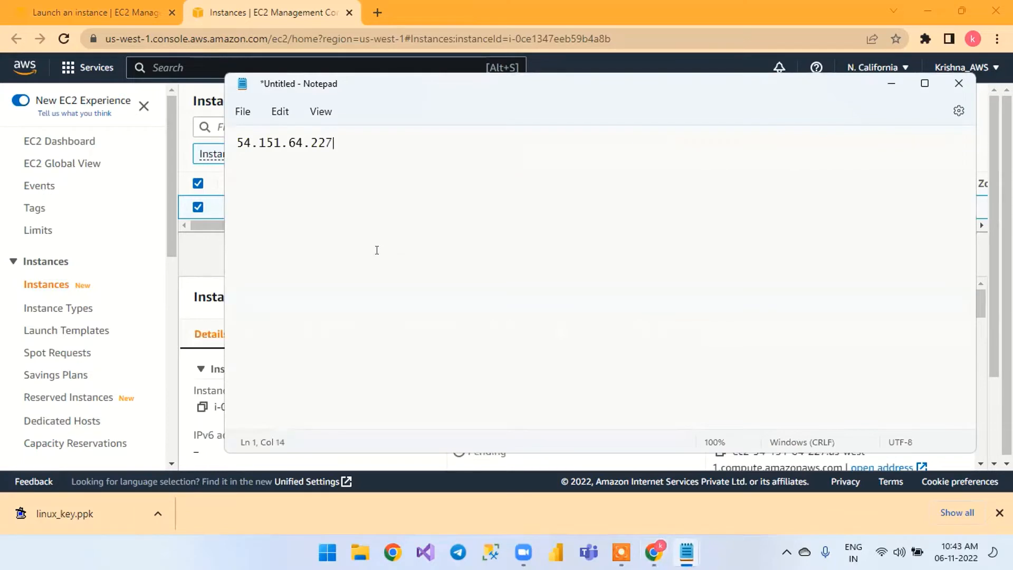
Add the label "public ivp4" on a new line above the pasted address and return to the instance details
key("Home")
key("Return")
key("Up")
type("p")
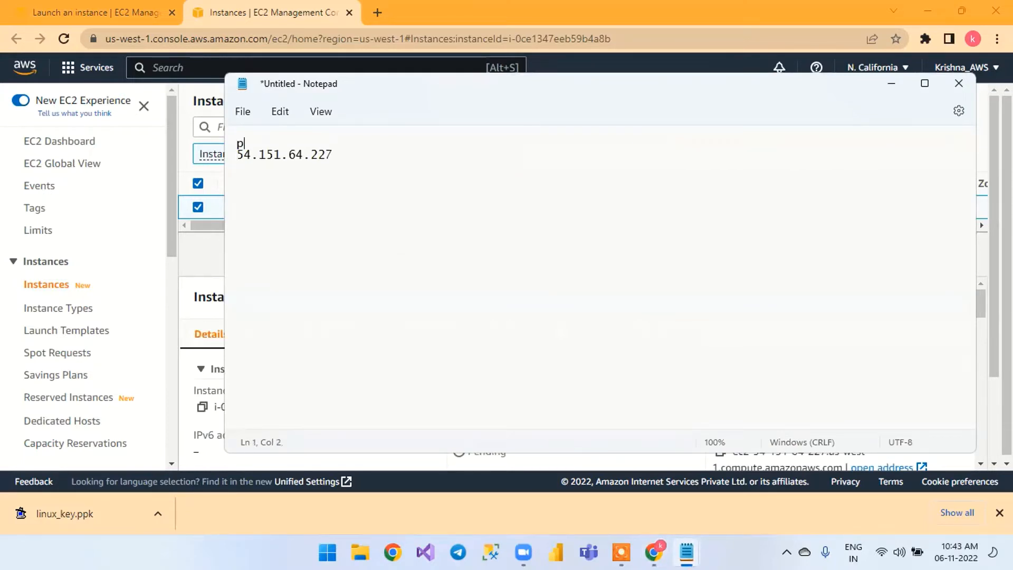
type("ublic ivp4")
left_click(889, 84)
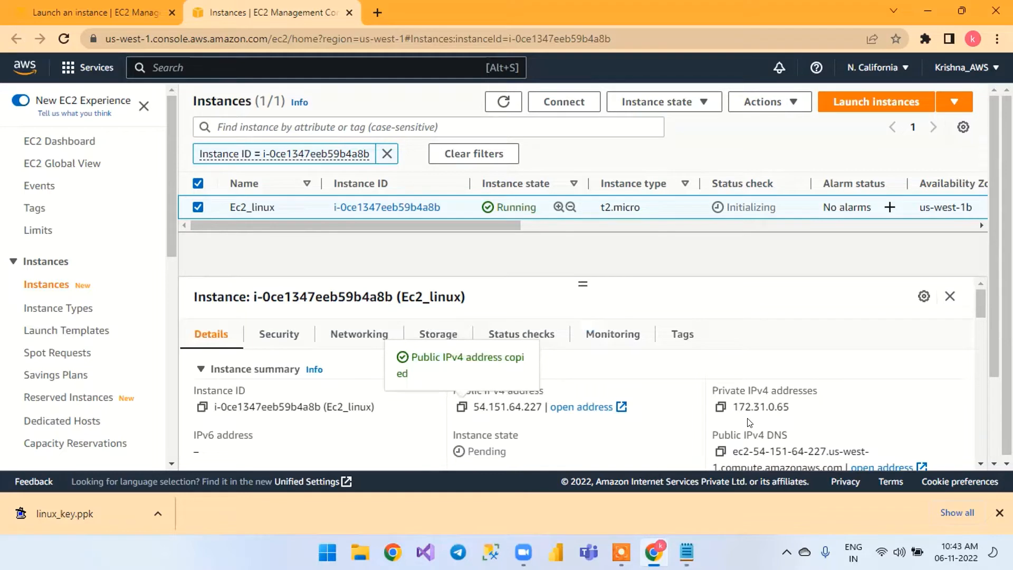
Copy the private IPv4 address of Ec2_linux into the same Notepad note under the label "private"
scroll(739, 411, "down", 1)
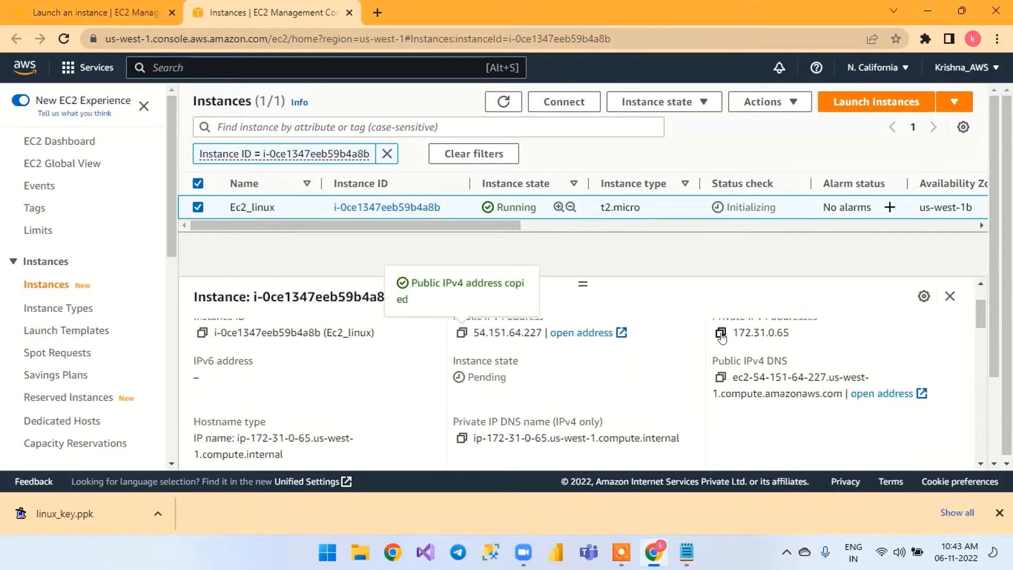
left_click(721, 332)
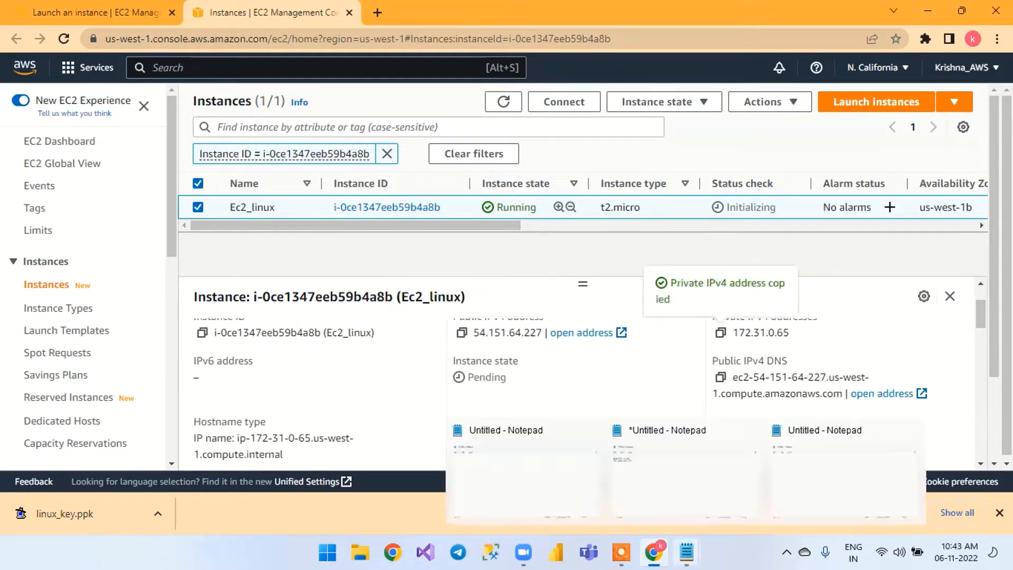
mouse_move(687, 551)
left_click(679, 491)
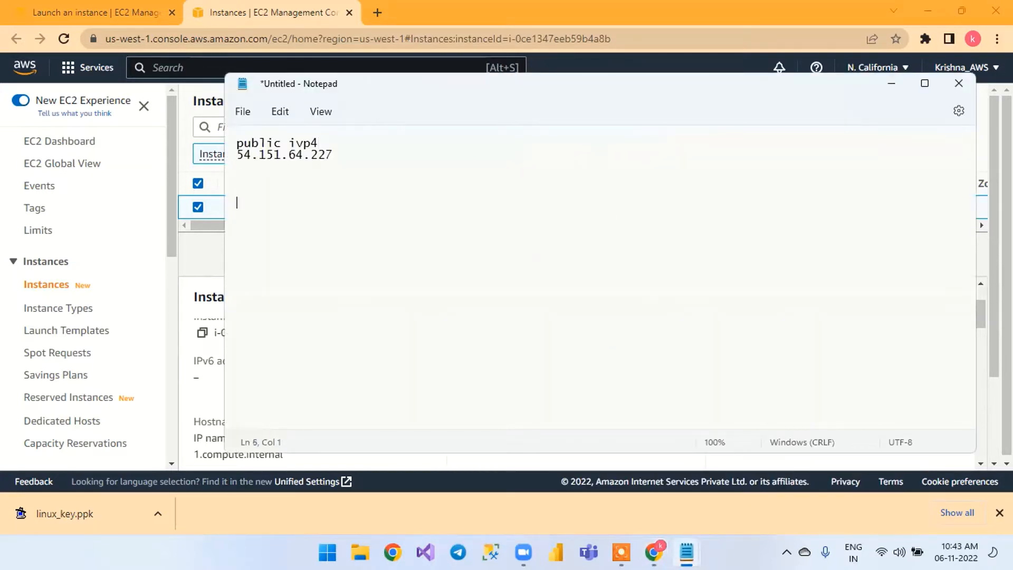
type("private")
key("ctrl+v")
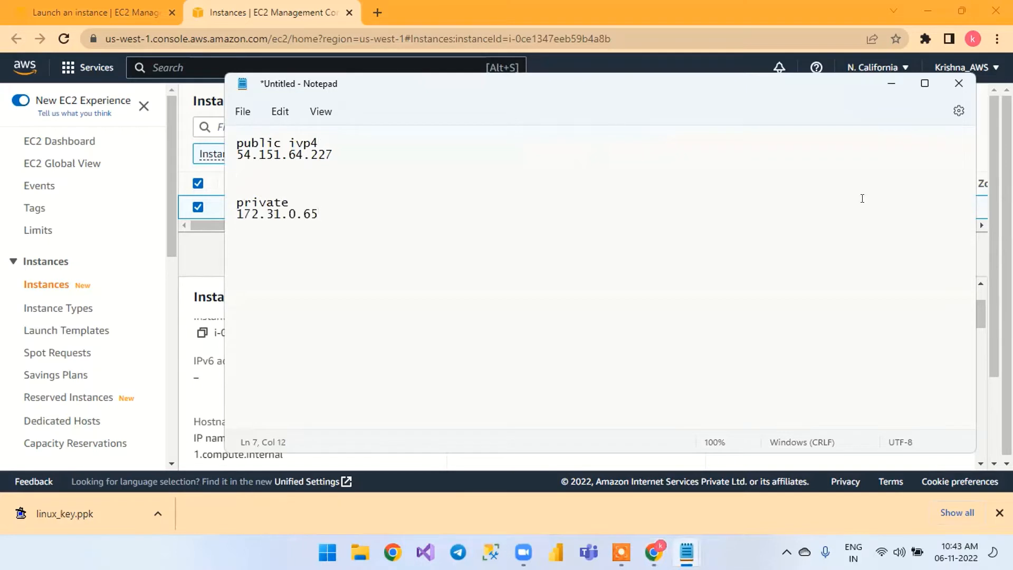
Copy the public IPv4 DNS of Ec2_linux into the same Notepad note under the label "public dns"
left_click(891, 83)
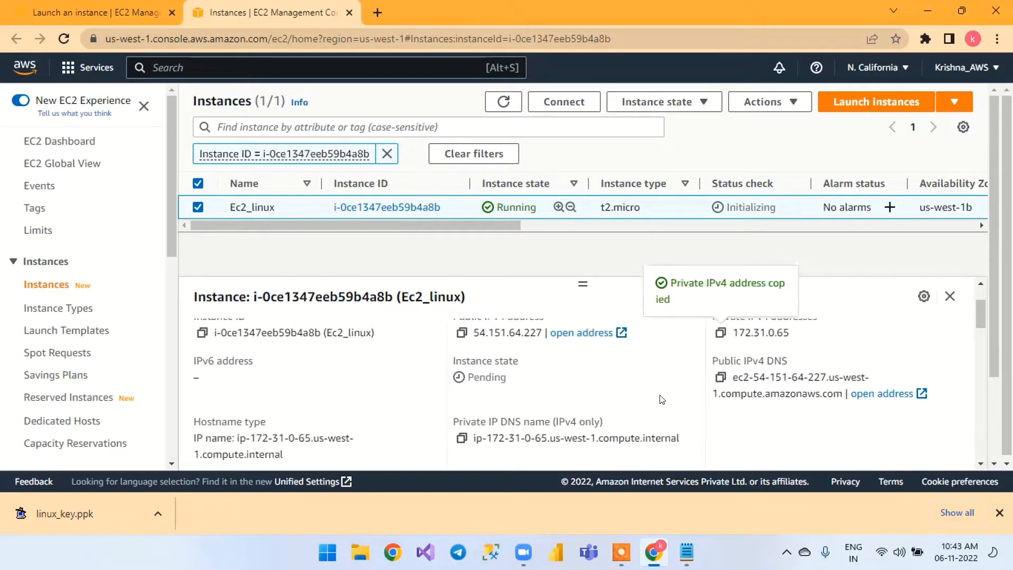
left_click(718, 378)
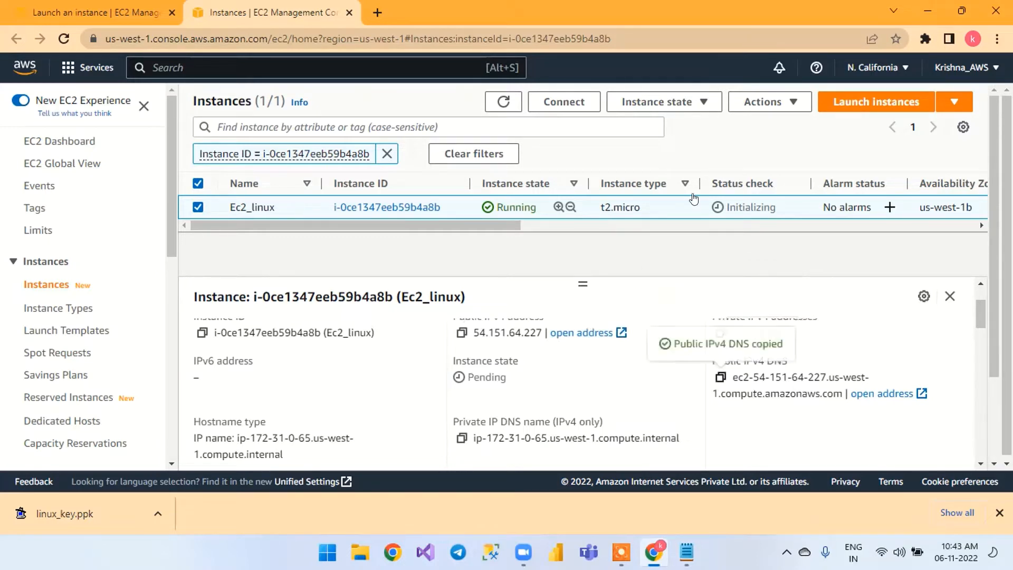
left_click(687, 552)
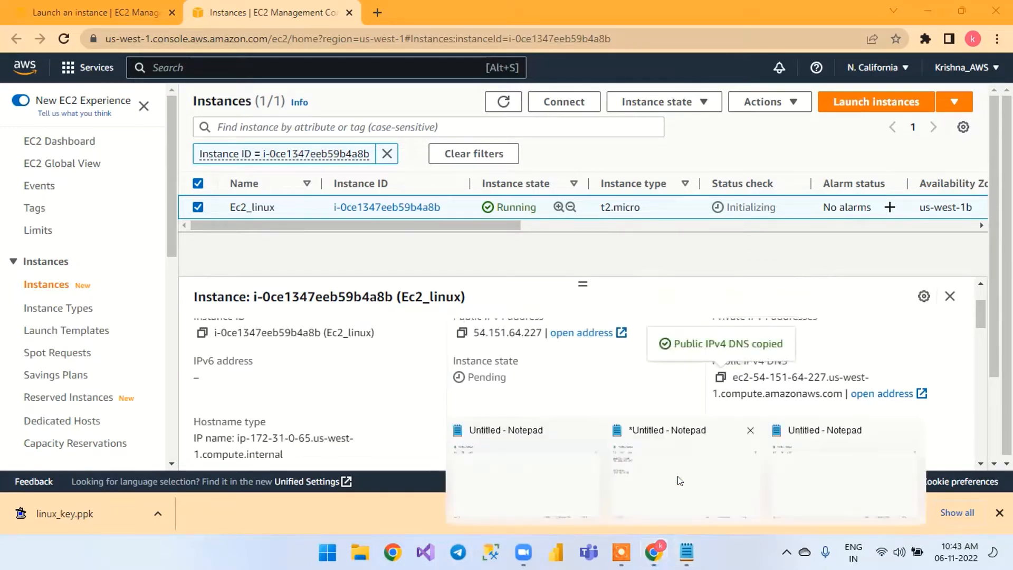
left_click(676, 477)
key("Return")
key("Return")
key("Return")
key("Return")
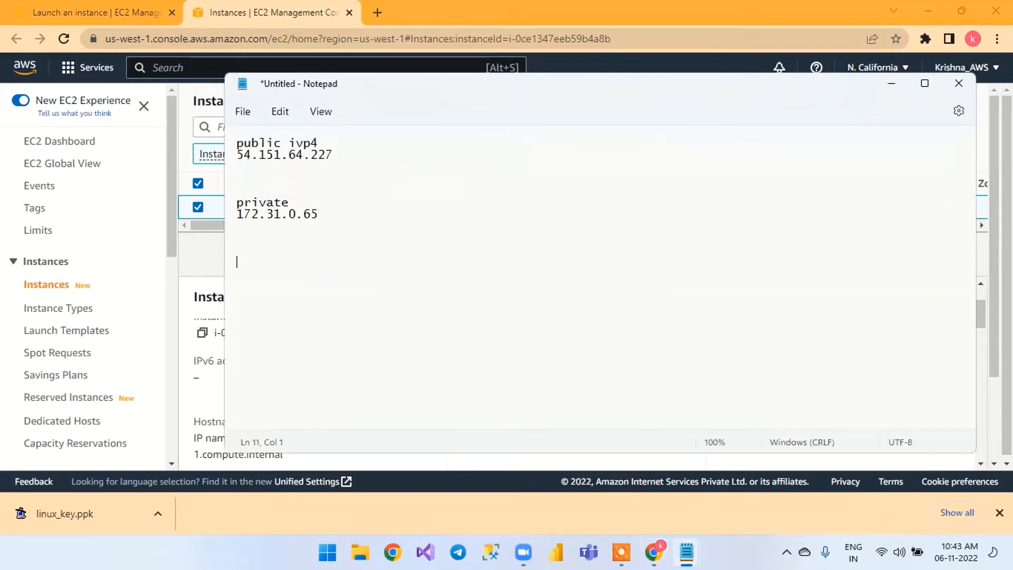
type("public dns")
key("Return")
key("ctrl+v")
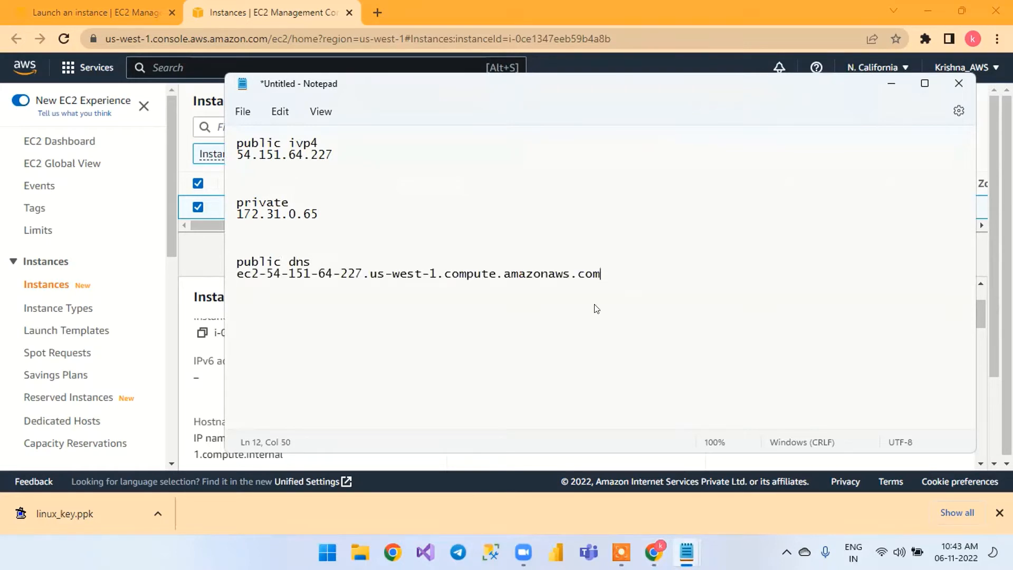
Return to the EC2 console, refresh the instances list and open the connection options for Ec2_linux
mouse_move(653, 552)
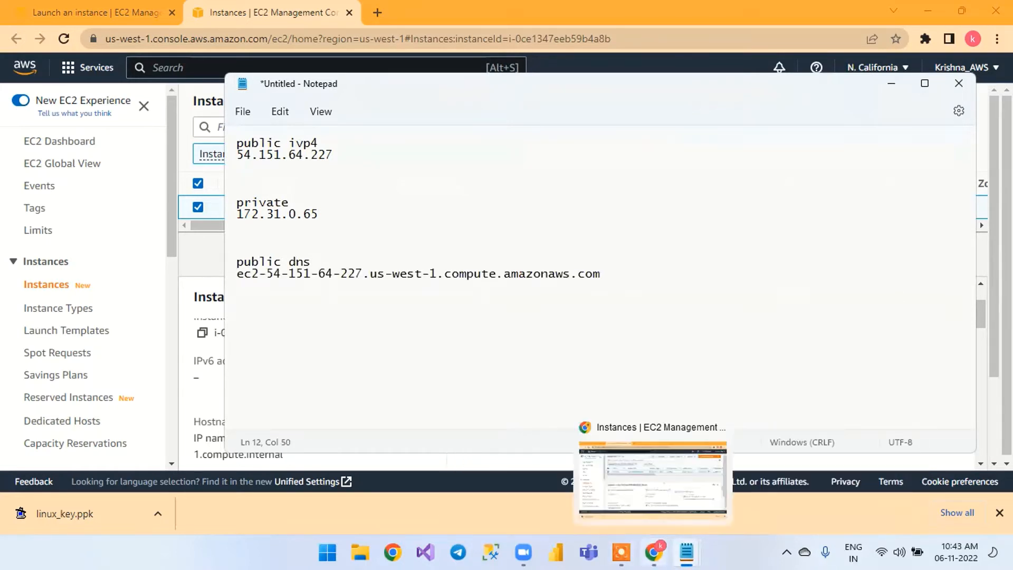
left_click(653, 478)
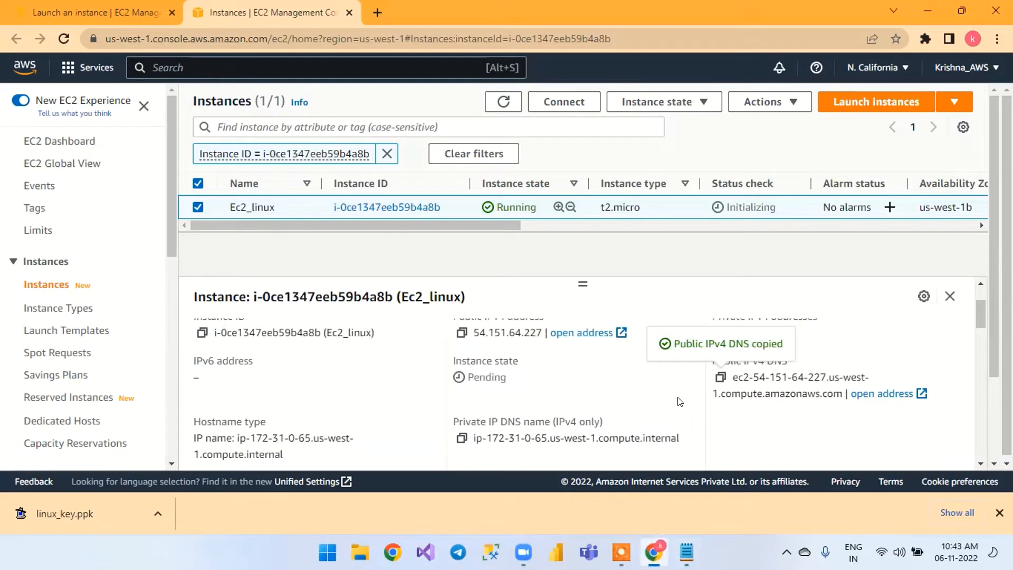
scroll(678, 402, "up", 2)
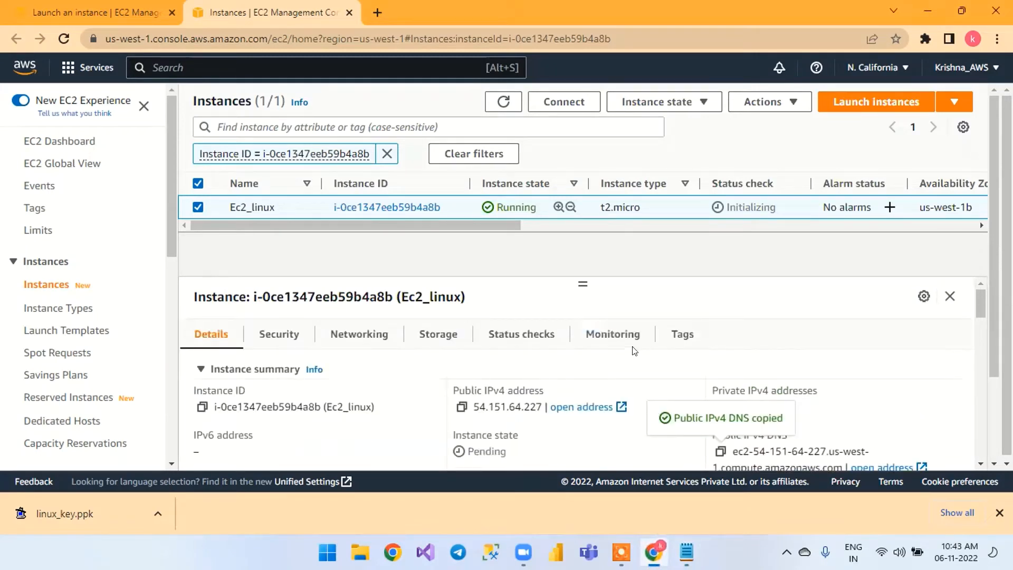
left_click(503, 103)
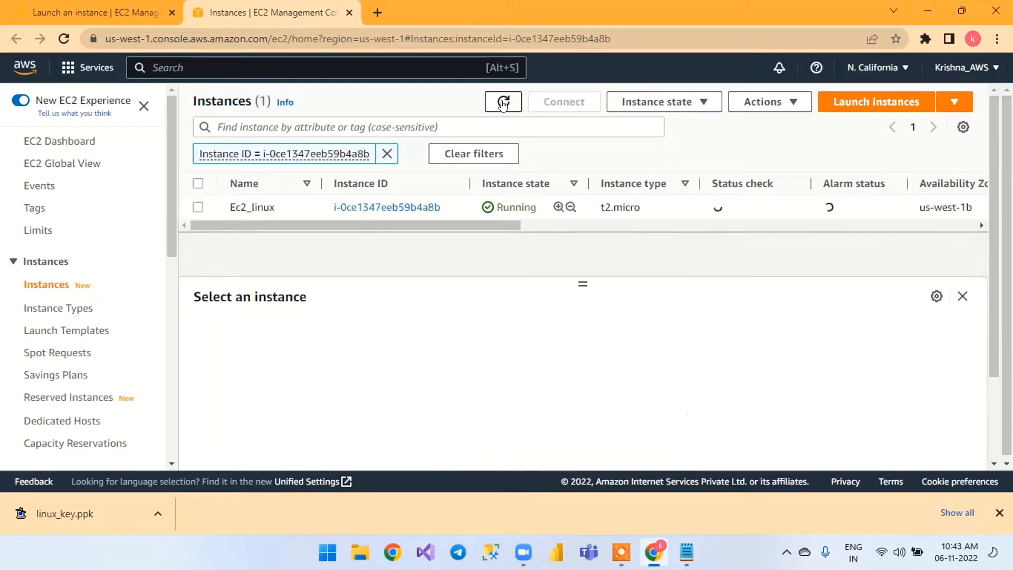
left_click(198, 207)
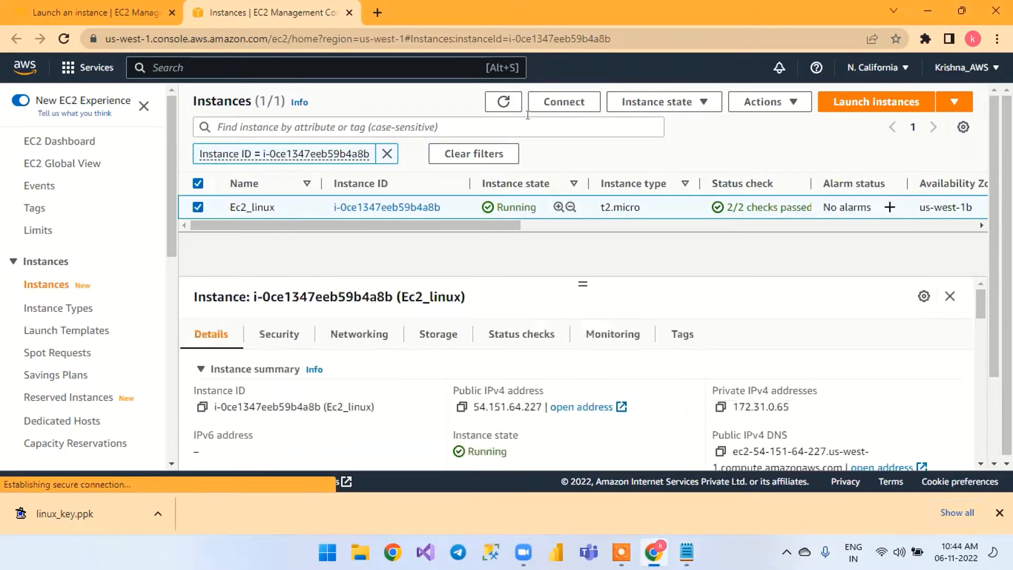
left_click(564, 102)
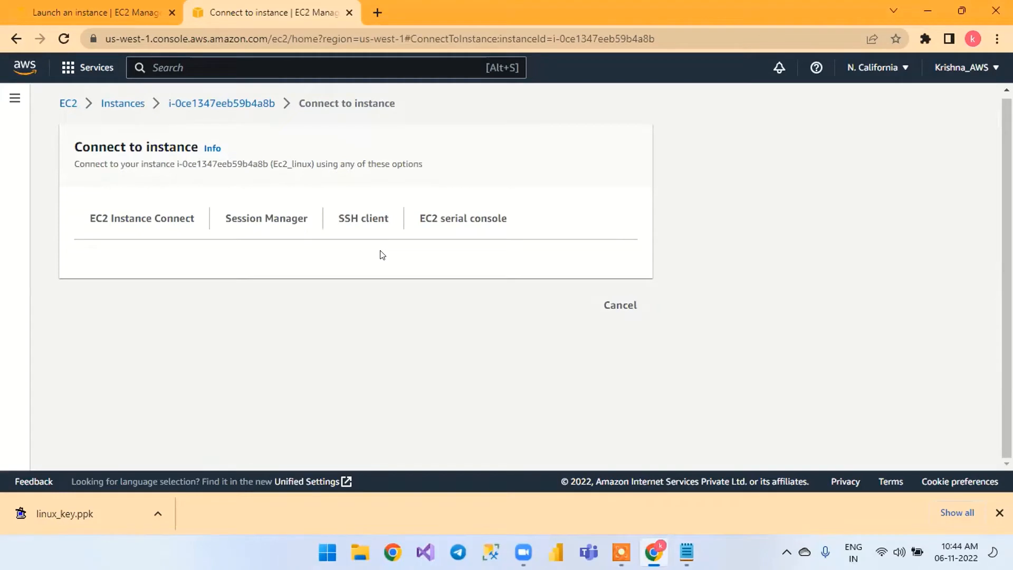
Examine the SSH client instructions for connecting to Ec2_linux, dismissing the browser's downloads bar
left_click(360, 220)
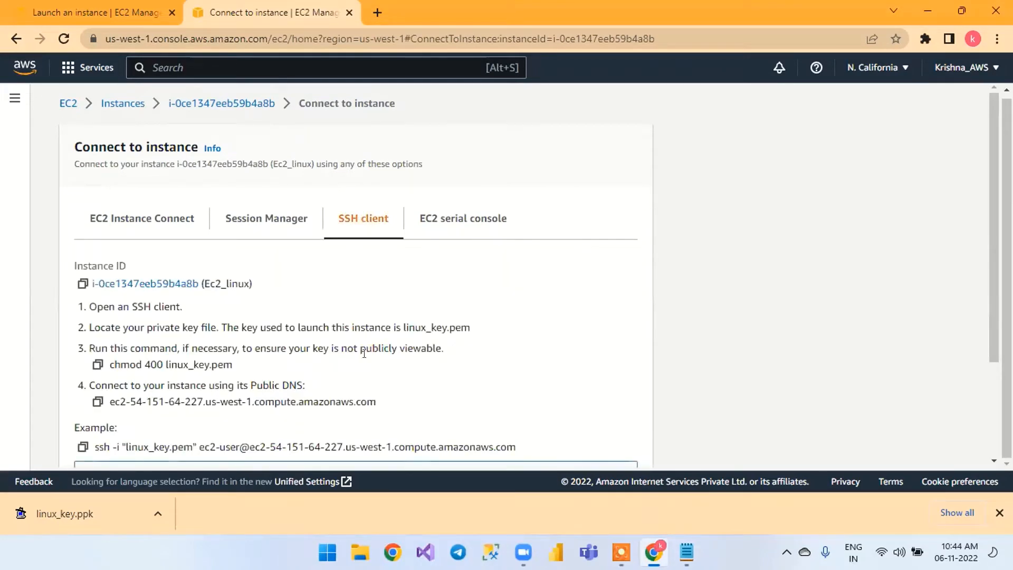
scroll(383, 339, "down", 2)
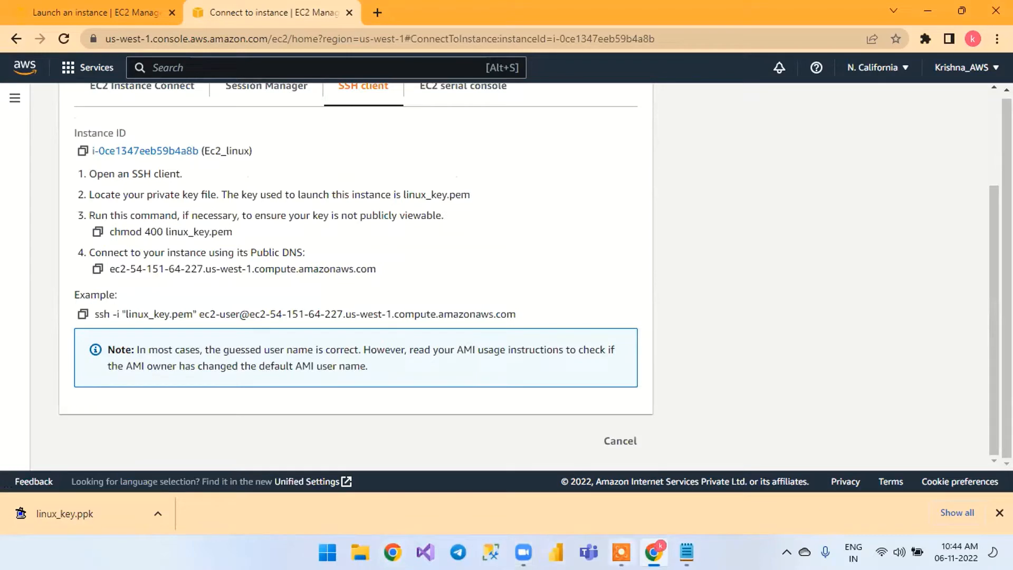
mouse_move(523, 552)
scroll(796, 433, "up", 3)
scroll(798, 401, "up", 2)
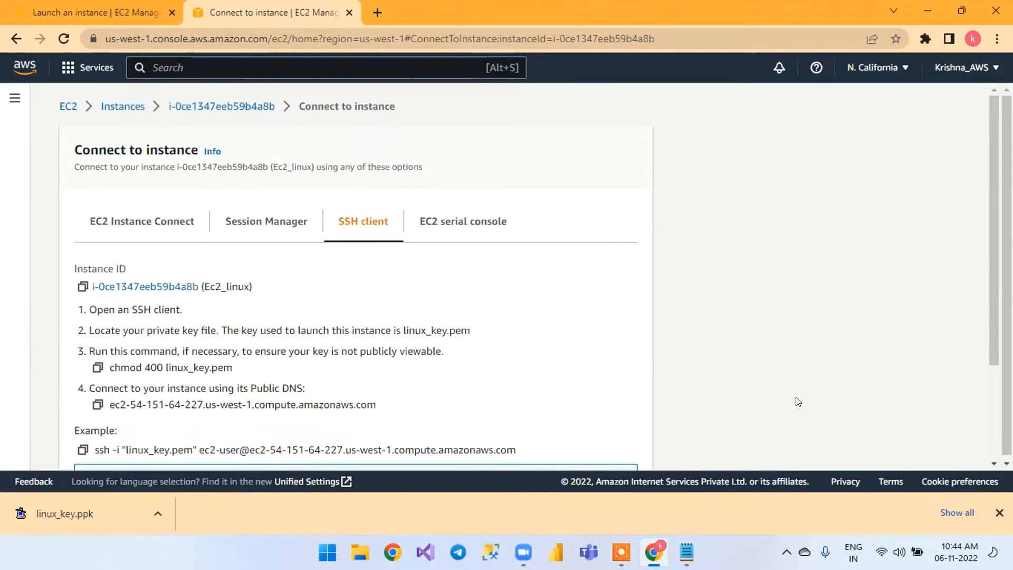
scroll(798, 401, "down", 3)
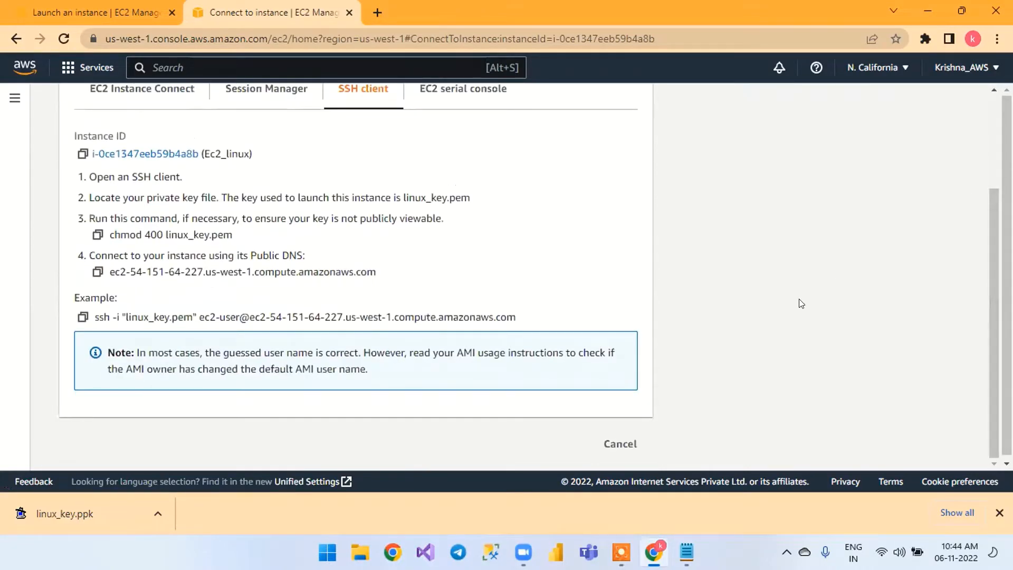
scroll(790, 306, "up", 1)
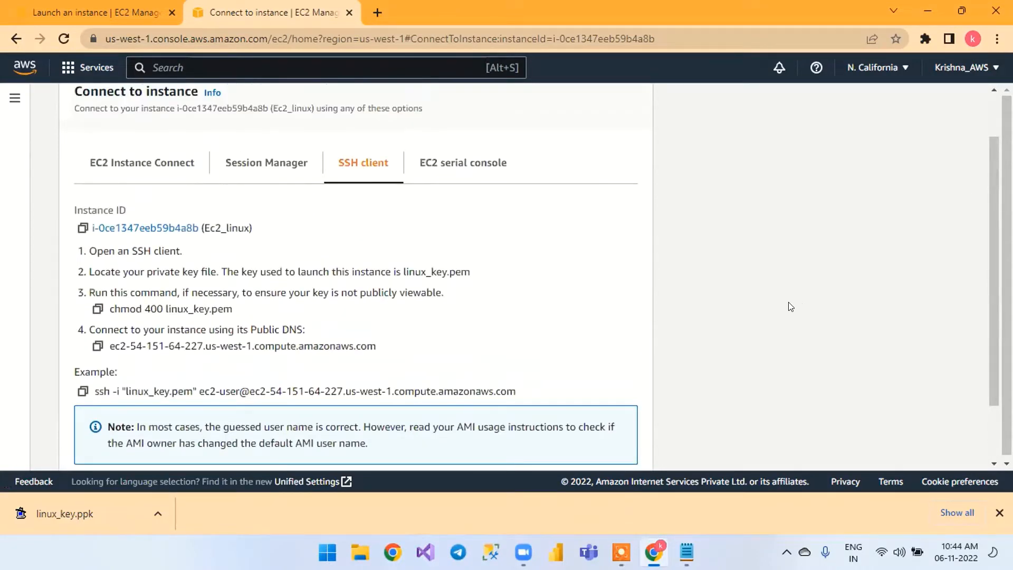
scroll(790, 307, "up", 1)
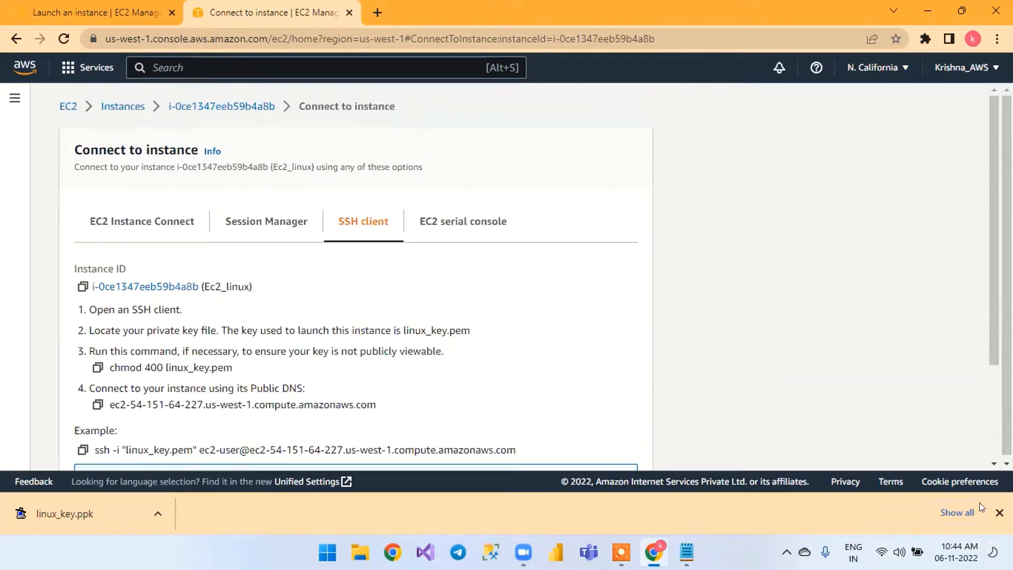
left_click(998, 513)
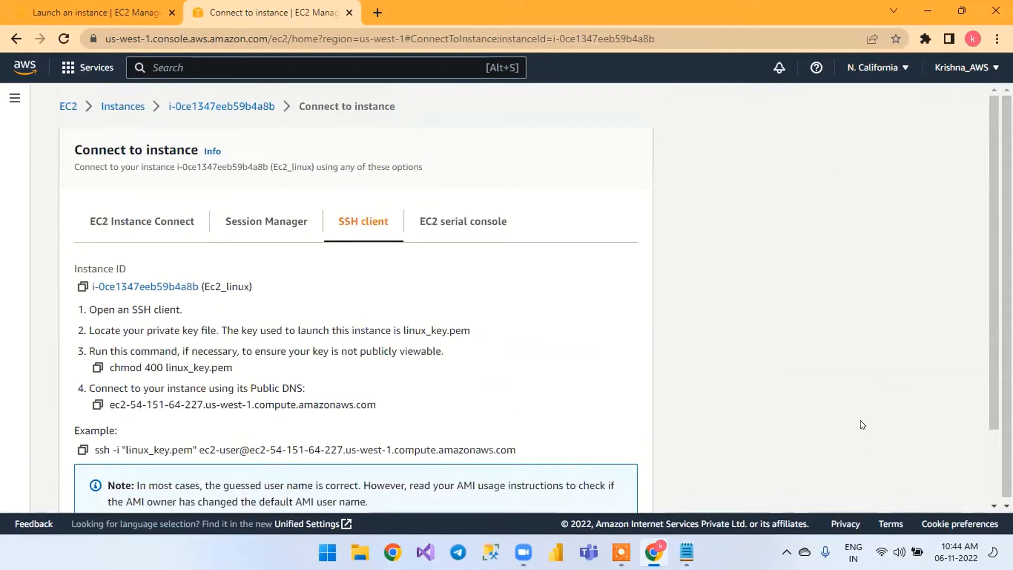
scroll(862, 424, "down", 2)
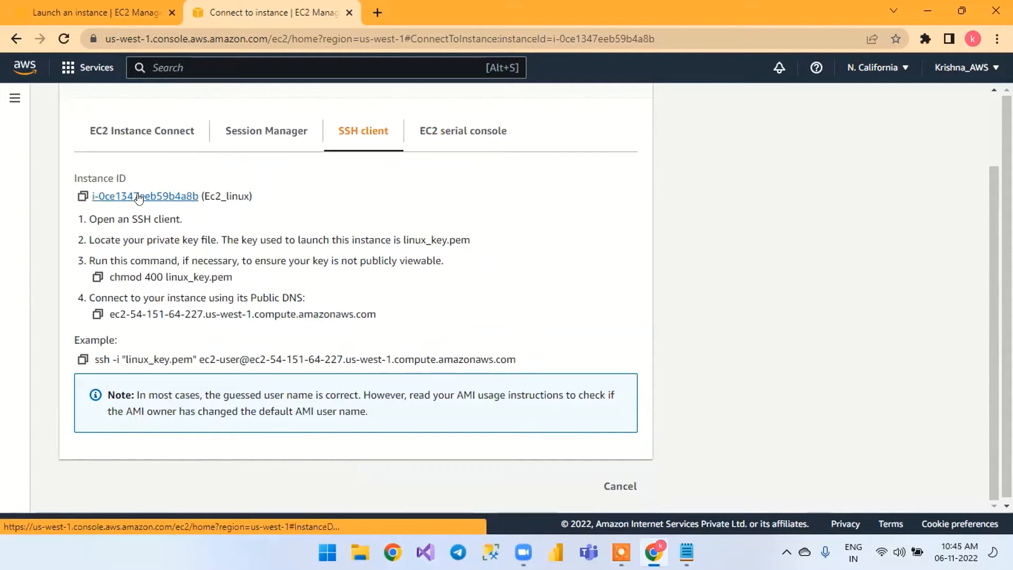
Connect to Ec2_linux through EC2 Instance Connect with the user name ec2-user
left_click(137, 129)
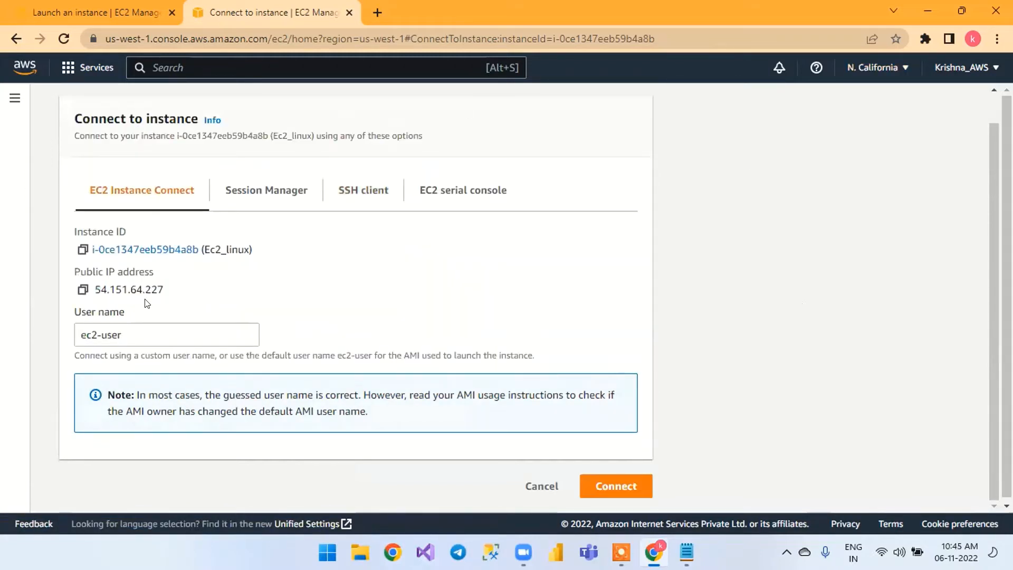
scroll(171, 327, "down", 1)
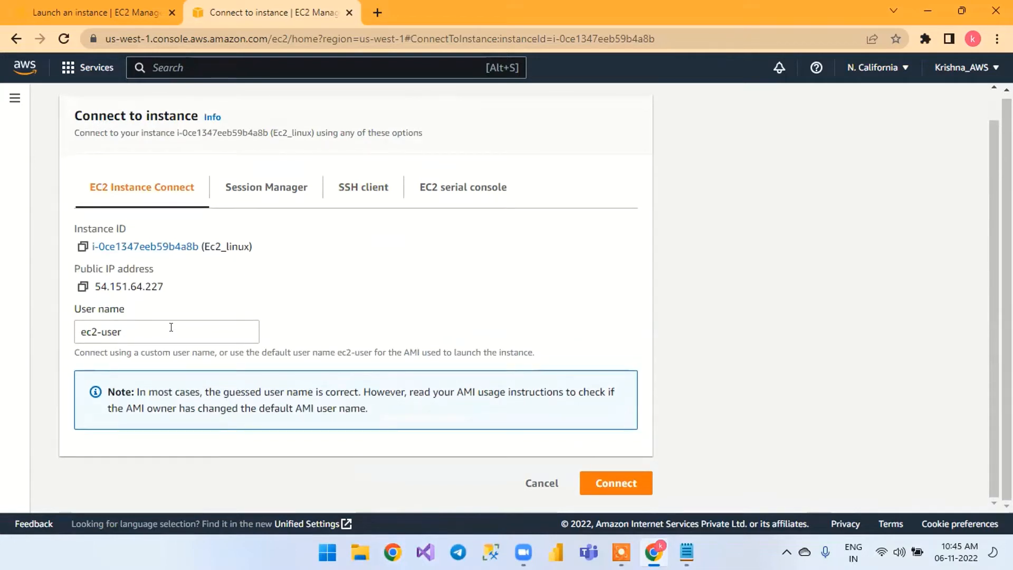
triple_click(162, 325)
key("BackSpace")
left_click(311, 305)
left_click(618, 483)
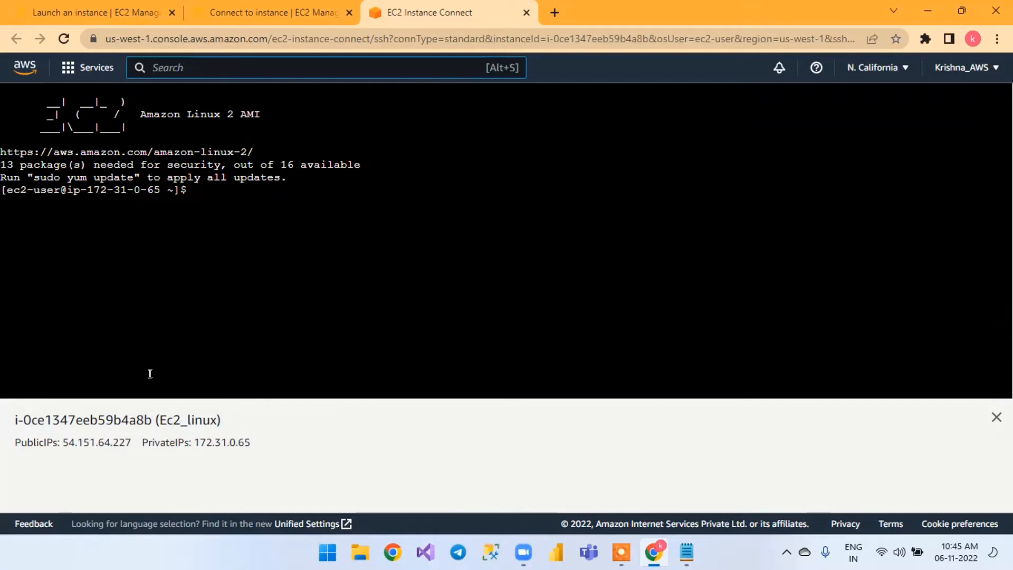
Enter five blank lines at the ec2-user prompt in the terminal
left_click(279, 200)
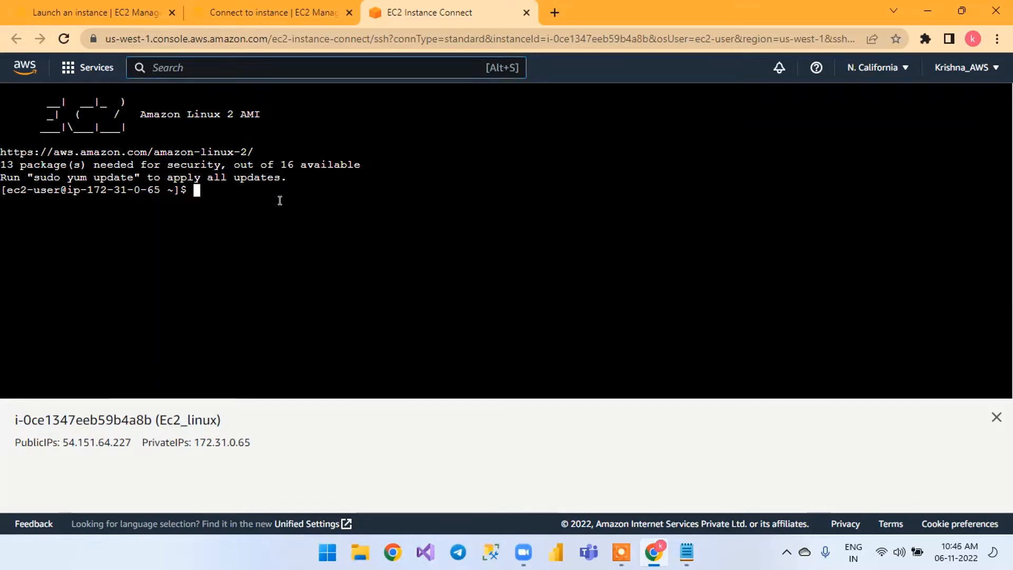
key("Return")
key("Return")
key("Return")
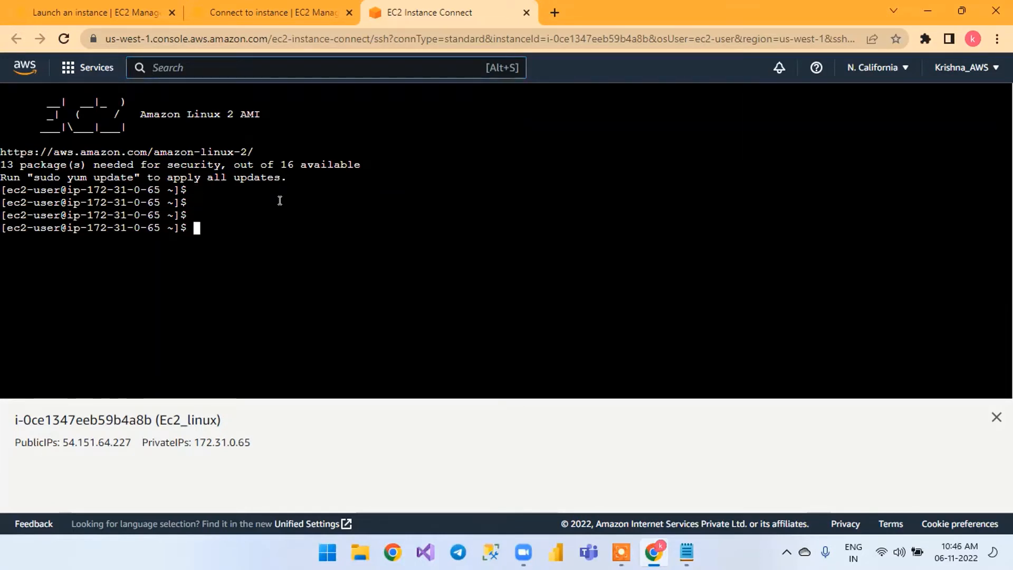
key("Return")
key("Return")
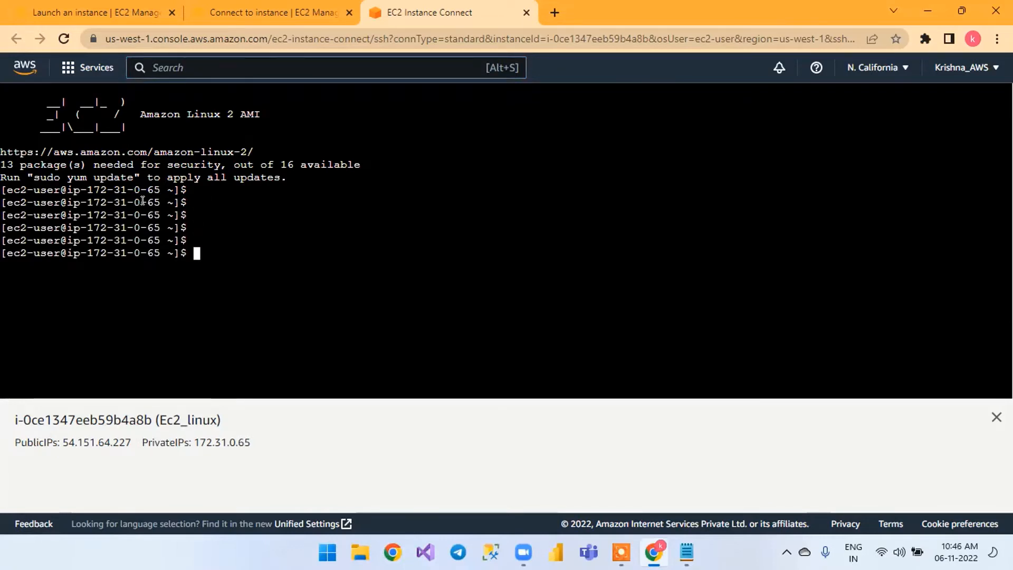
Highlight the terminal's last prompt line and the private IP shown in the instance information to compare them
triple_click(187, 256)
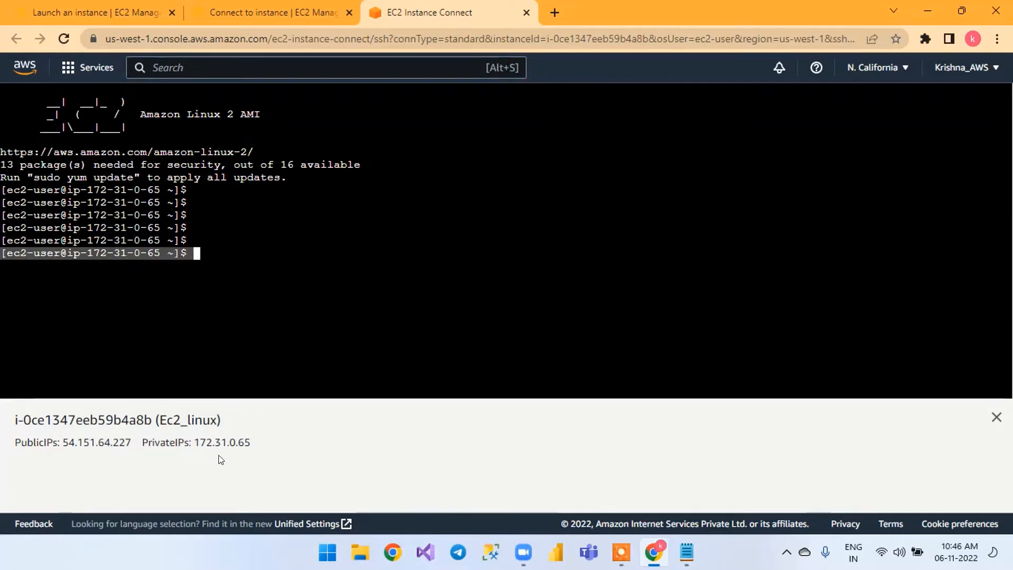
left_click(142, 439)
left_click_drag(141, 439, 251, 449)
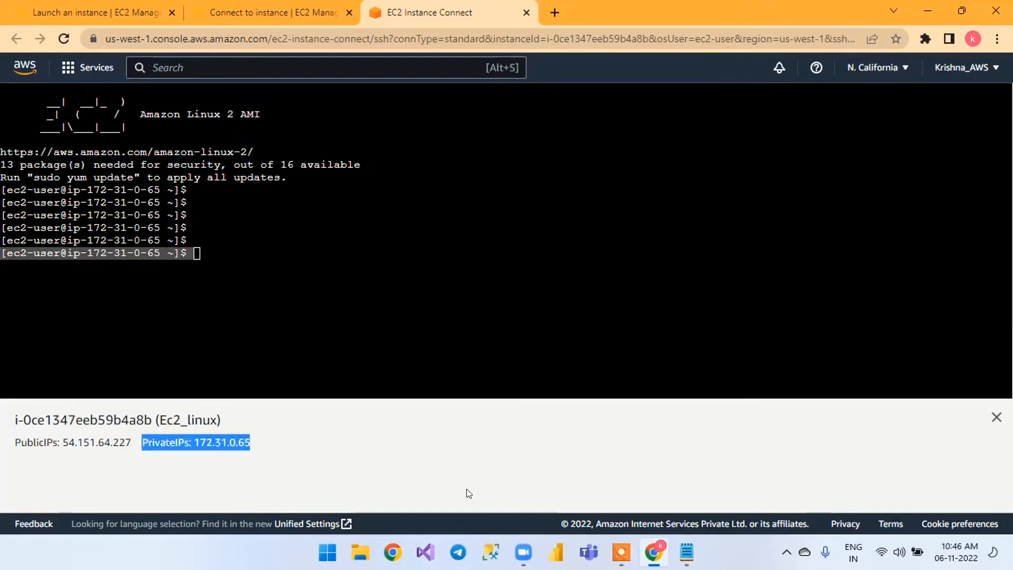
mouse_move(701, 540)
Run ifconfig in the terminal and highlight the eth0 inet address in its output
left_click(17, 279)
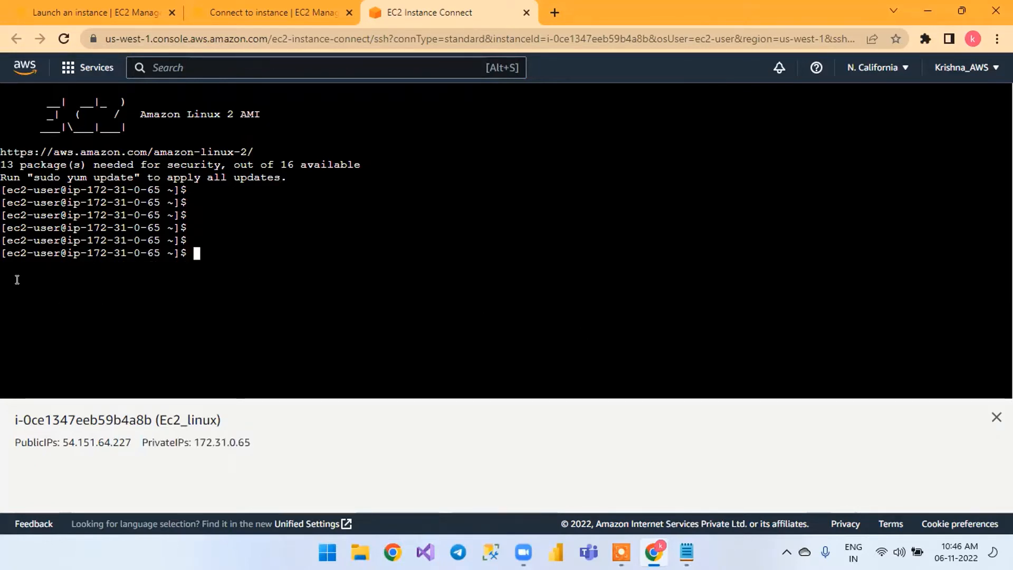
type("ifconfig")
key("Return")
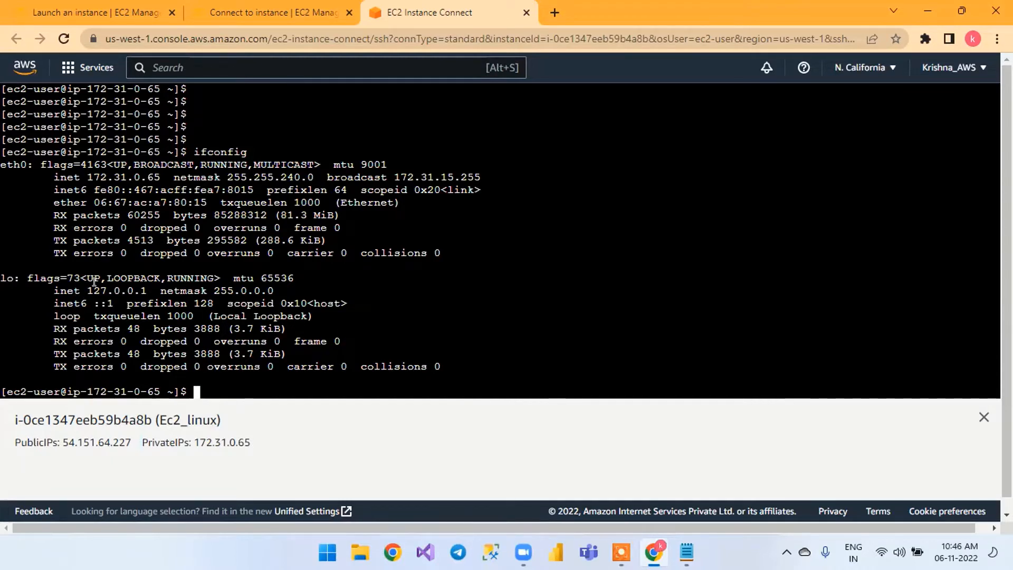
left_click_drag(86, 177, 163, 174)
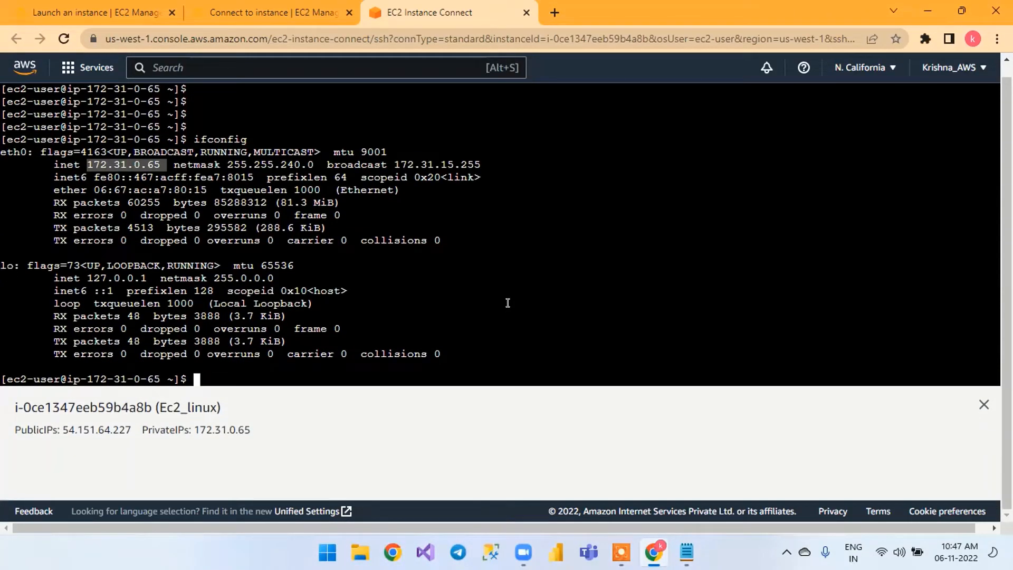
scroll(507, 302, "up", 3)
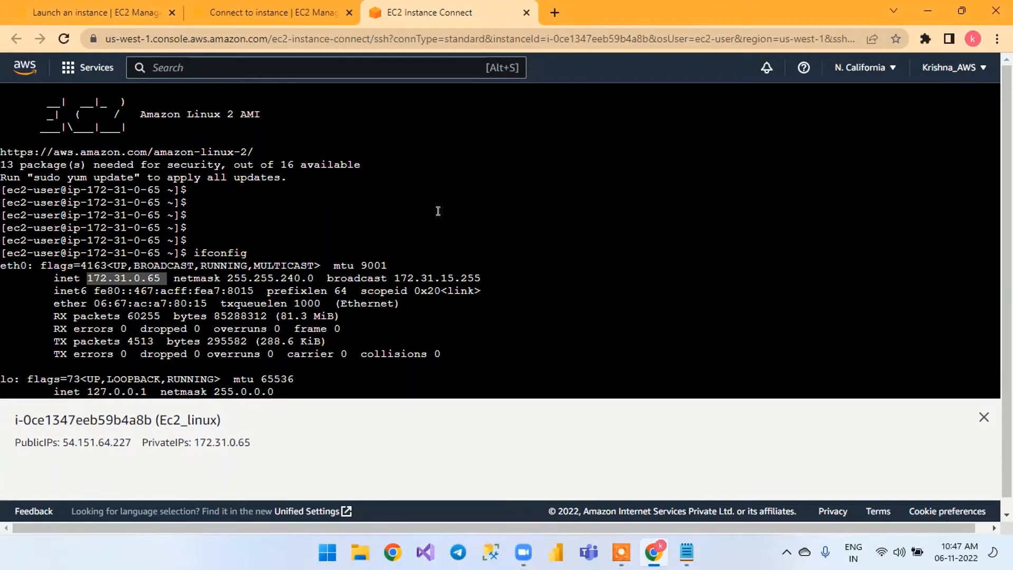
scroll(439, 211, "down", 3)
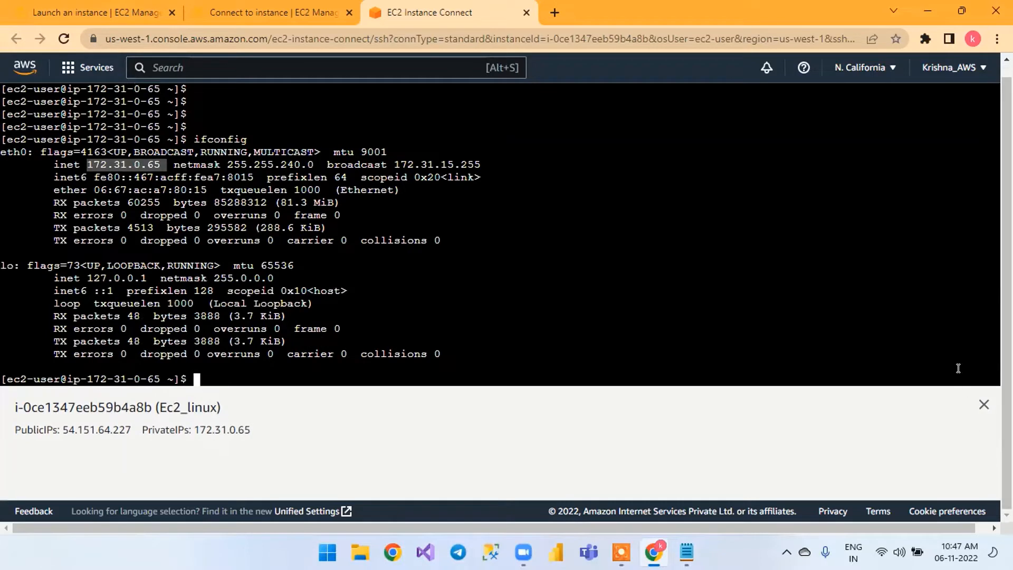
Close the instance information pane below the terminal and minimize the browser window
left_click(983, 405)
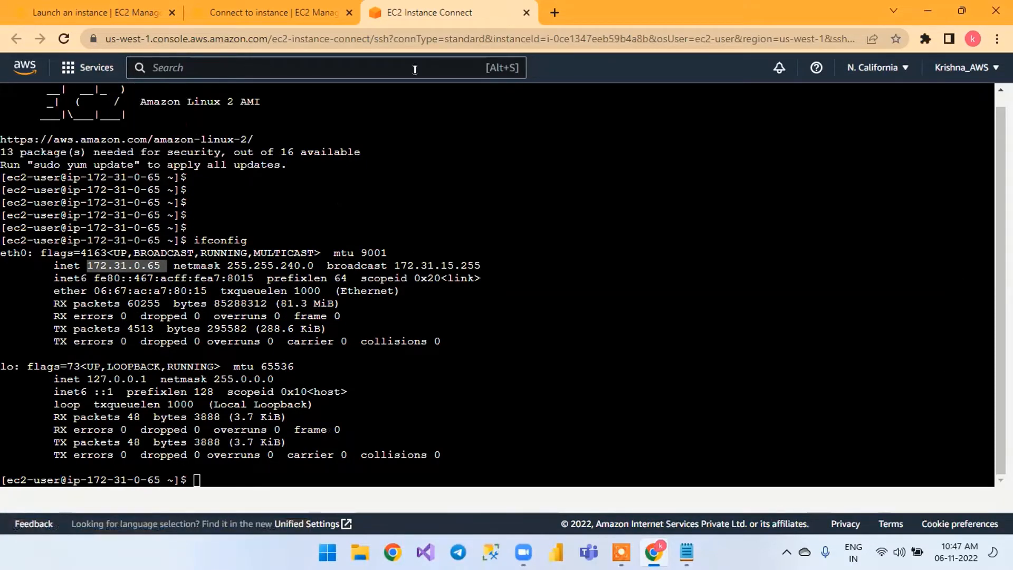
scroll(565, 187, "up", 1)
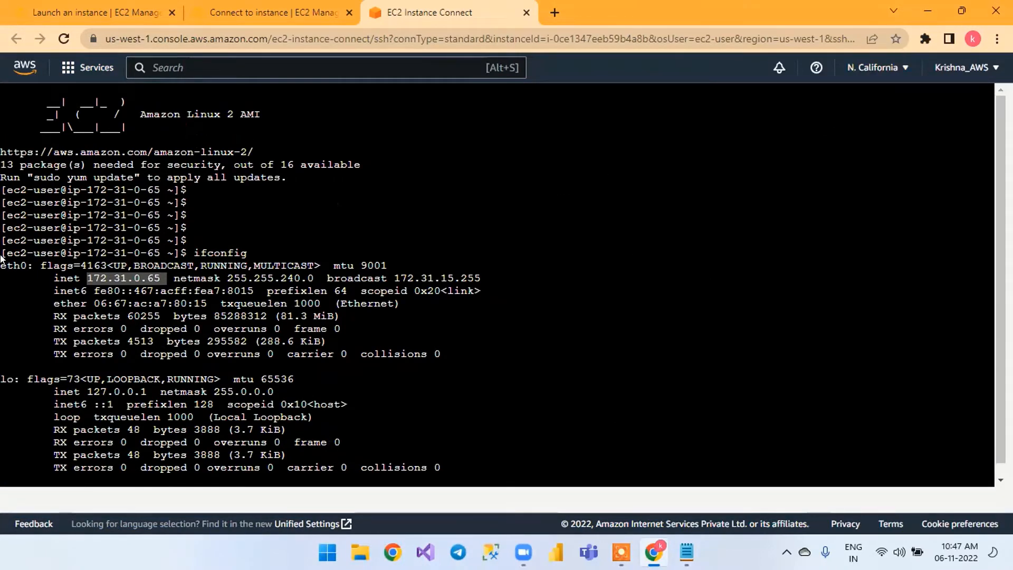
left_click(926, 12)
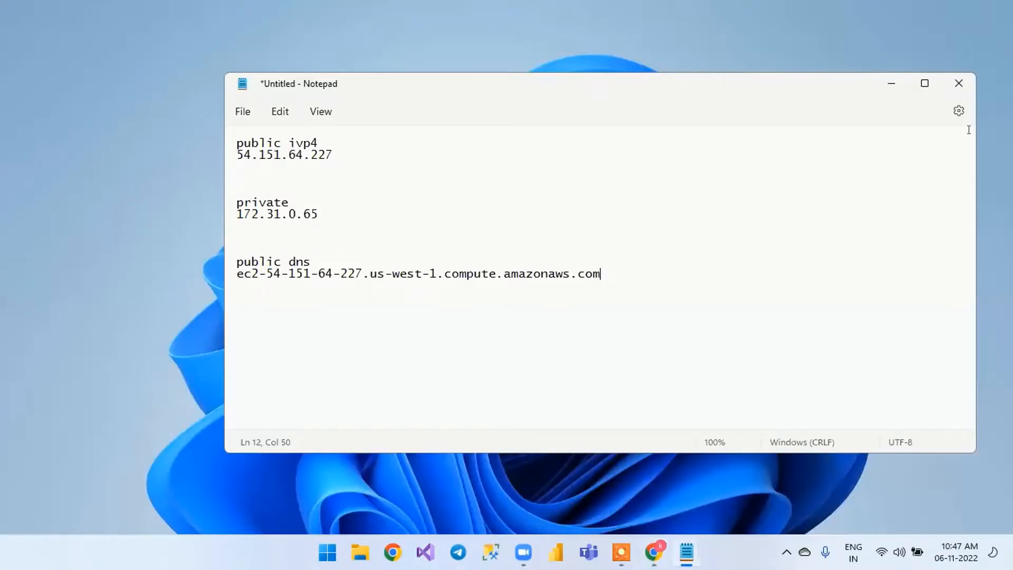
Minimize the Notepad window that holds the noted IP addresses and public DNS
left_click(891, 85)
left_click(959, 83)
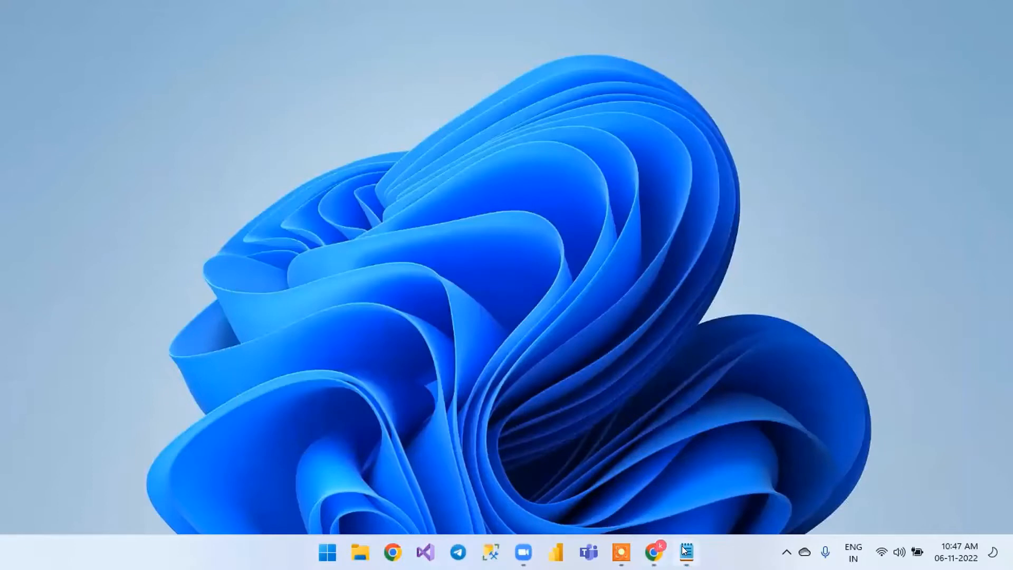
left_click(684, 550)
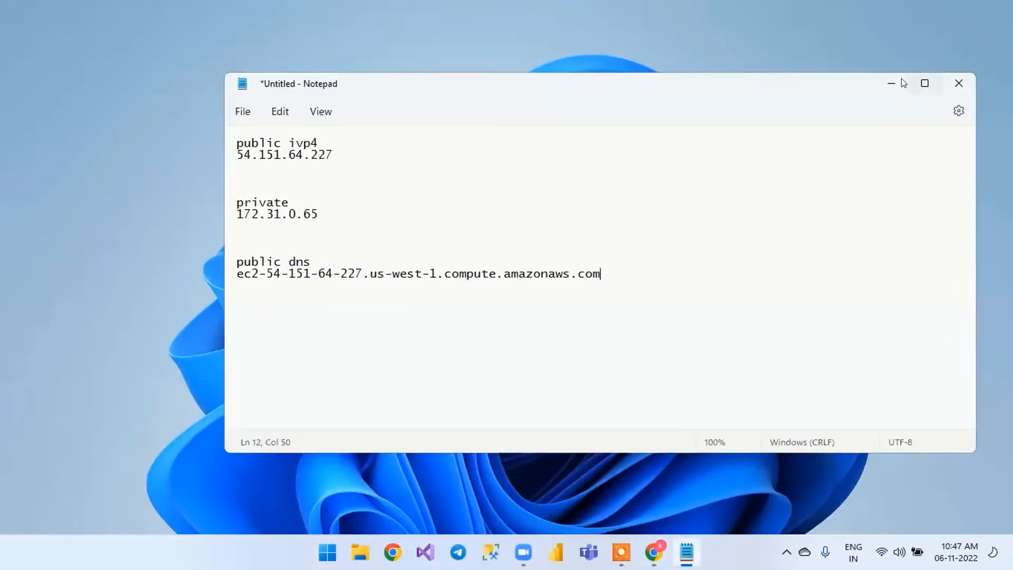
left_click(891, 84)
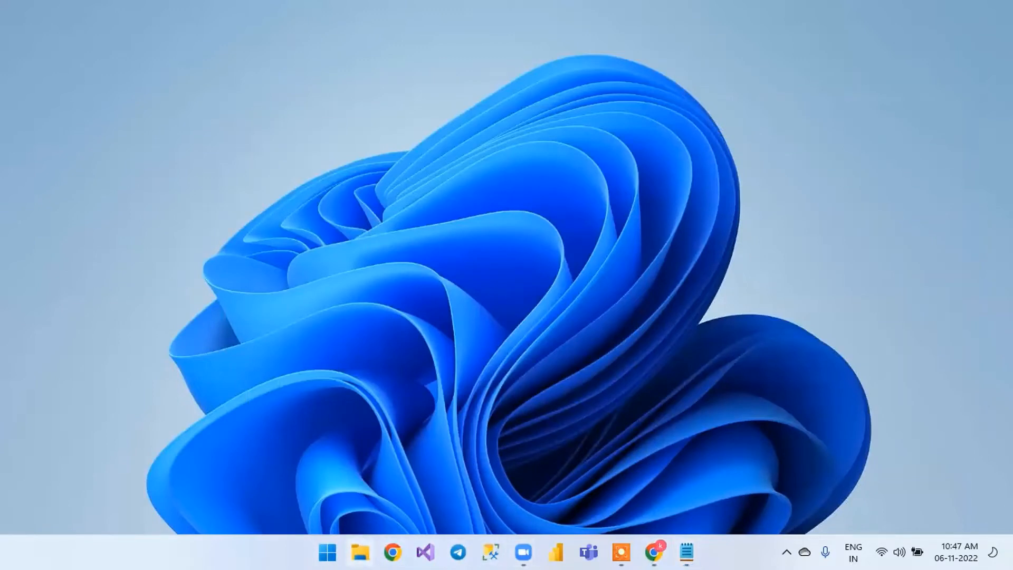
Open the Downloads folder in a maximized File Explorer window and open the linux_key private key file
key("super+e")
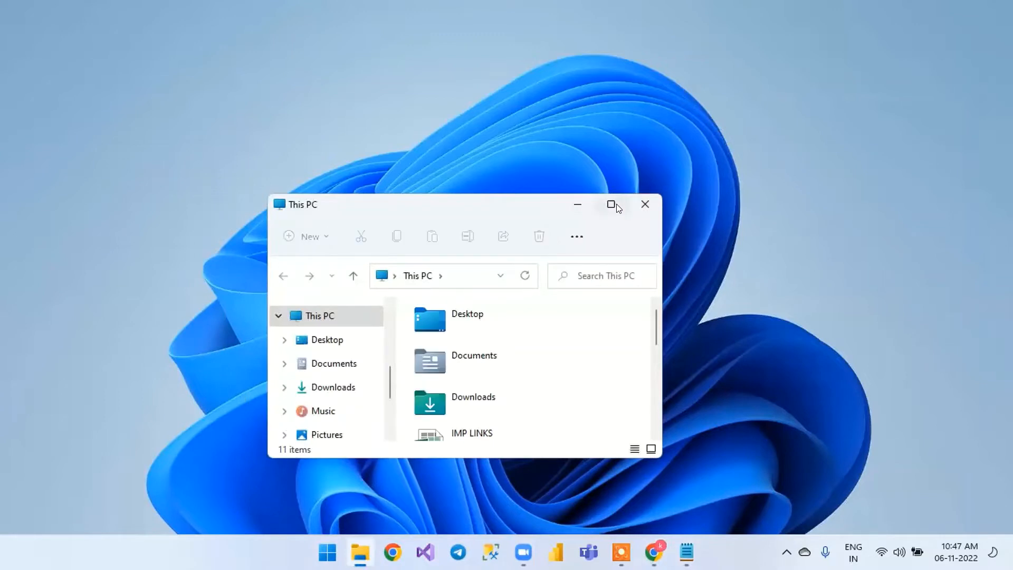
left_click(612, 206)
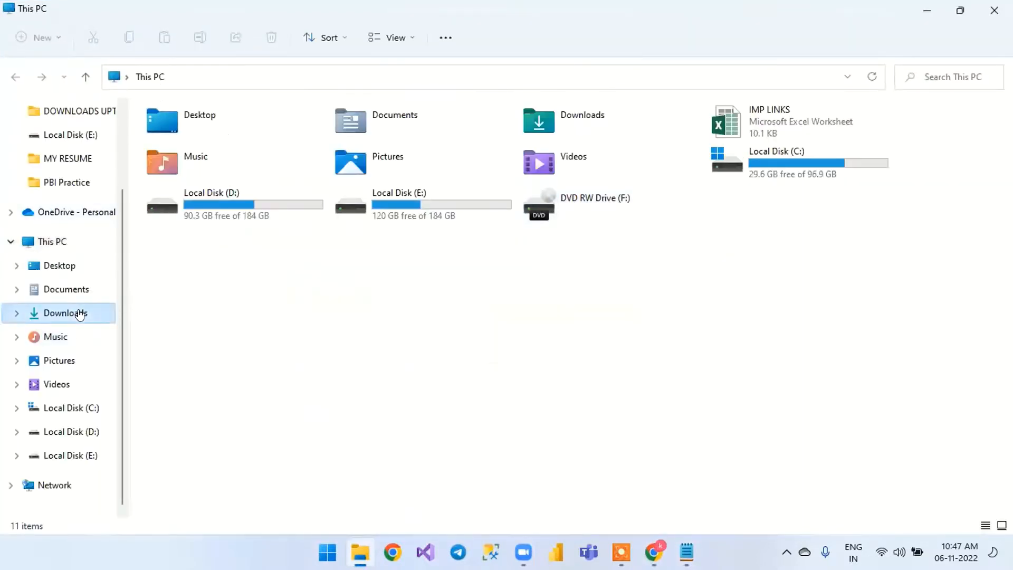
left_click(78, 314)
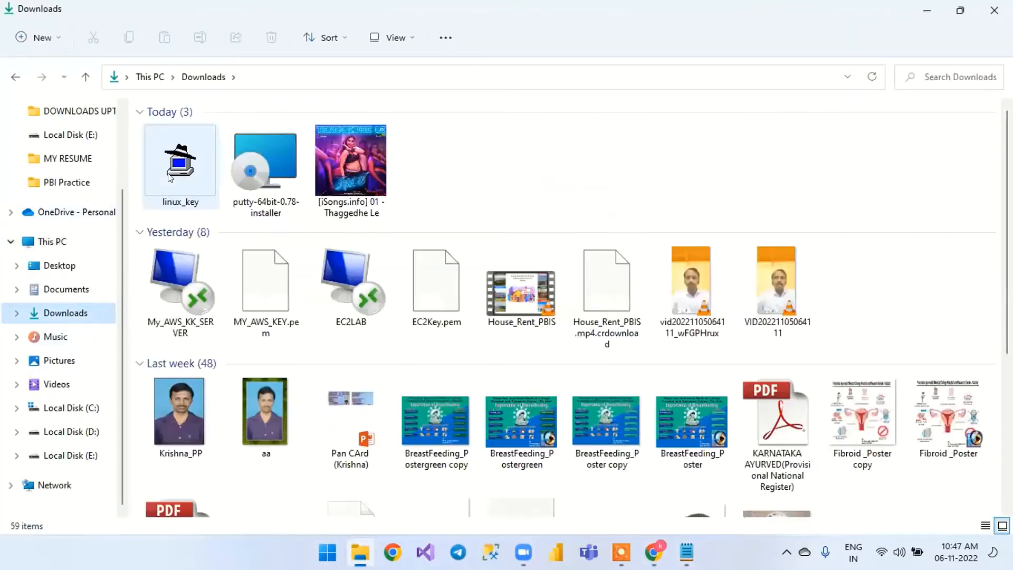
left_click(169, 178)
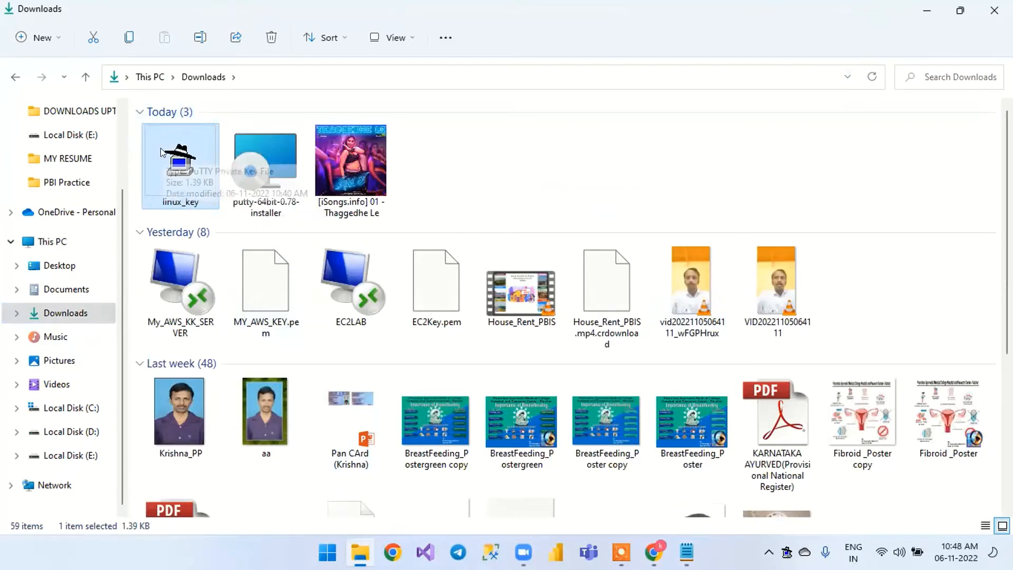
left_click(256, 165)
double_click(256, 162)
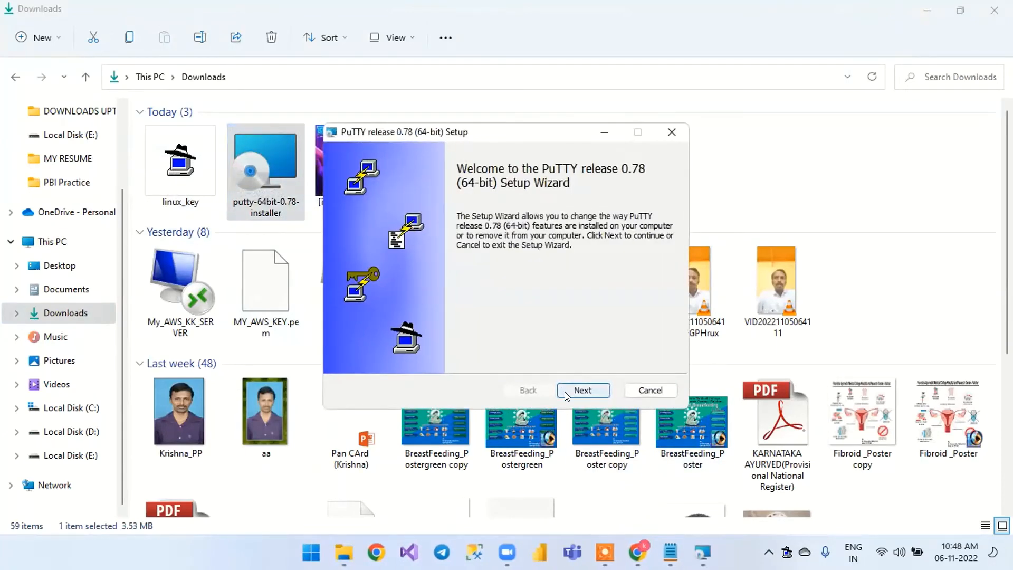
left_click(565, 390)
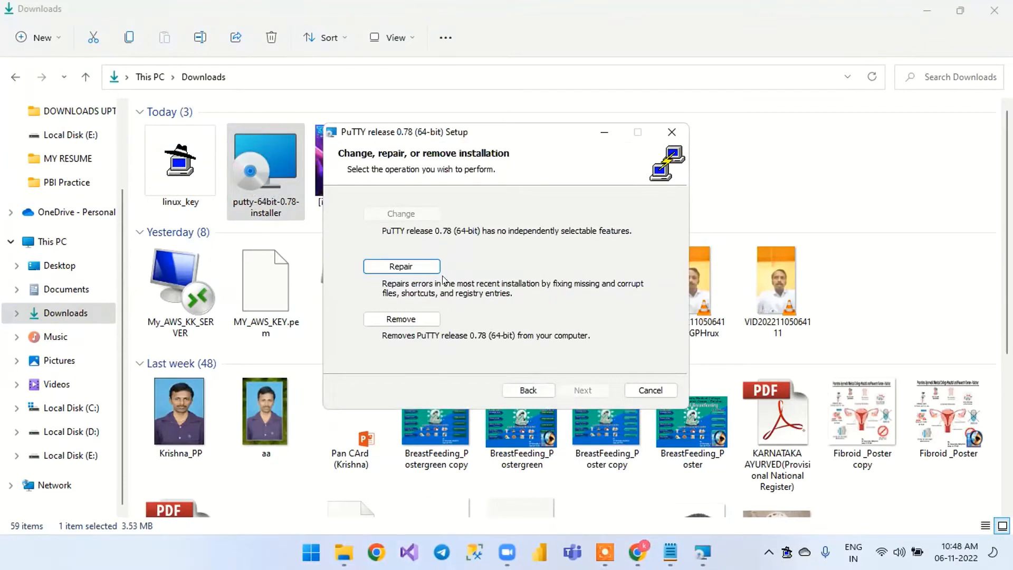
left_click(652, 393)
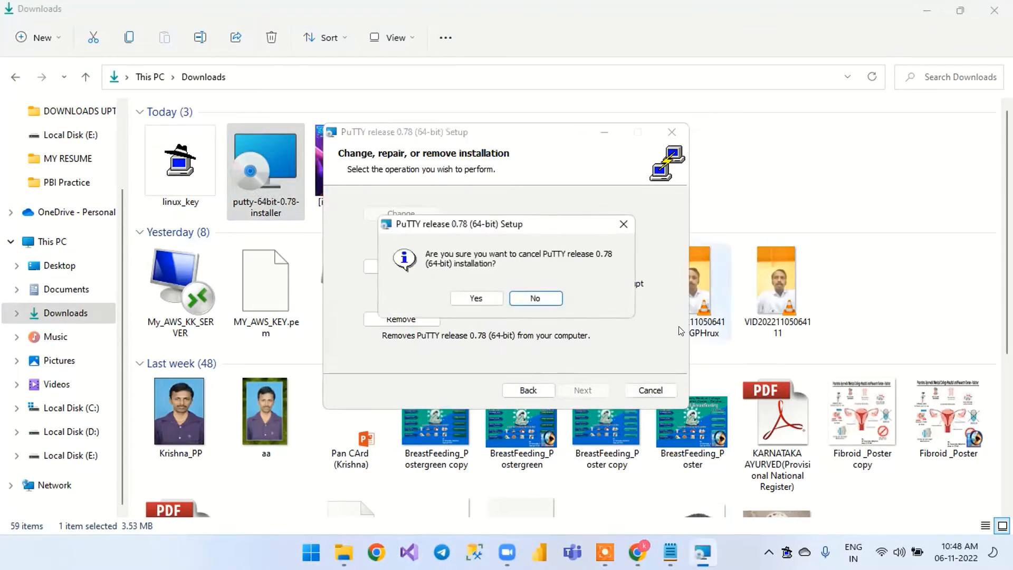
left_click(476, 298)
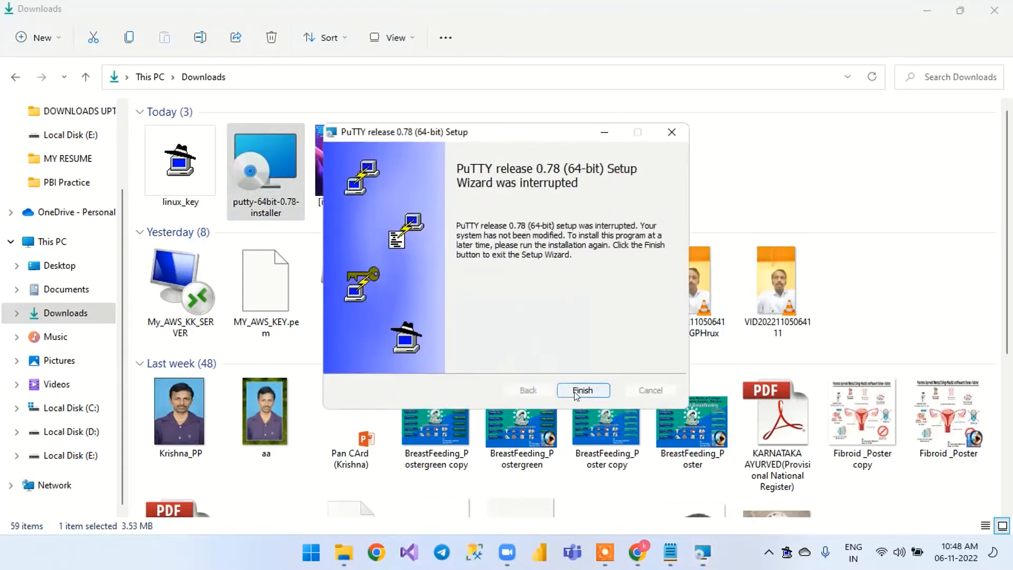
left_click(581, 390)
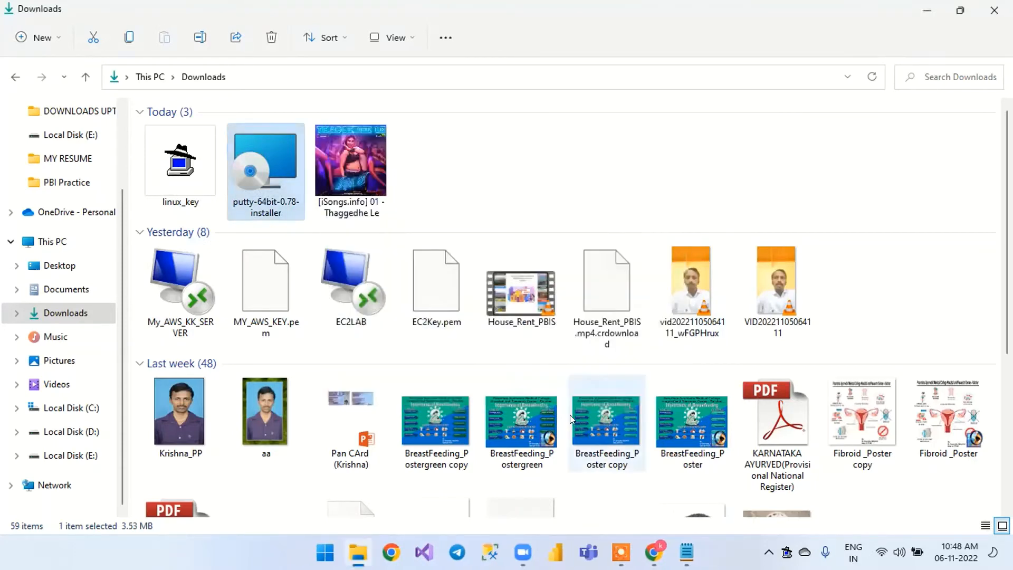
Minimize File Explorer, search Windows for "putty" and launch the PuTTY app
left_click(927, 11)
key("super")
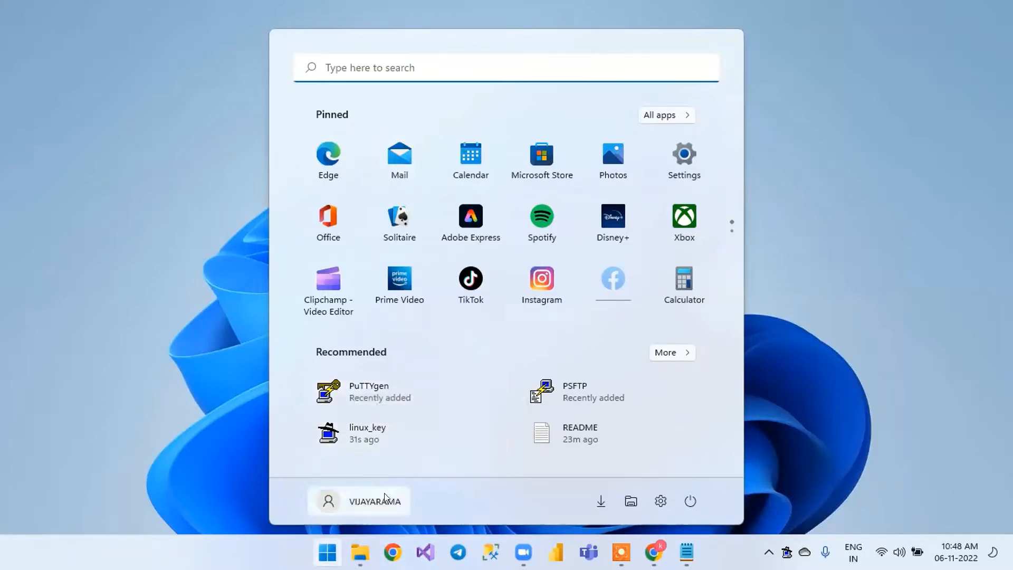
left_click(676, 354)
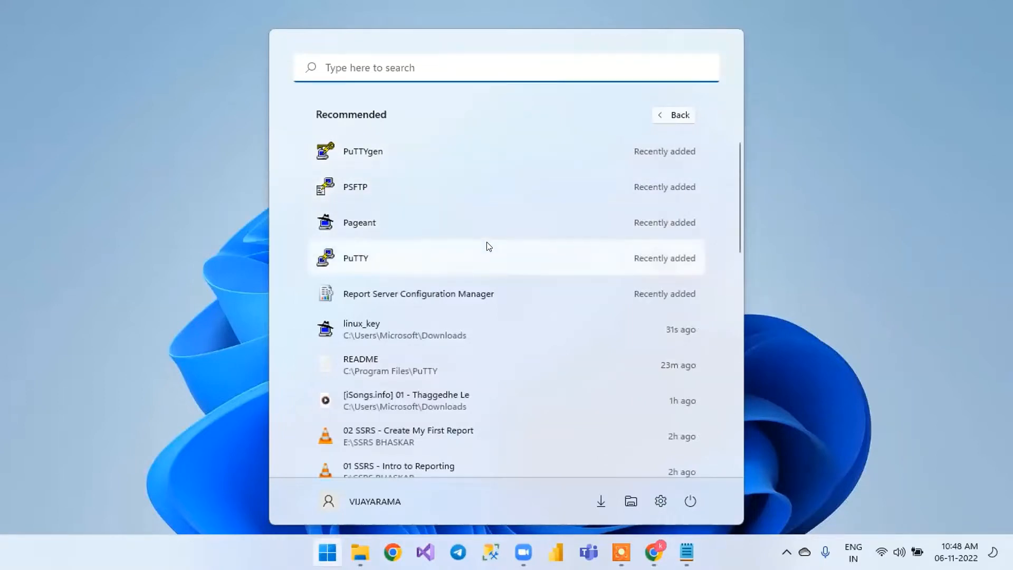
left_click(438, 74)
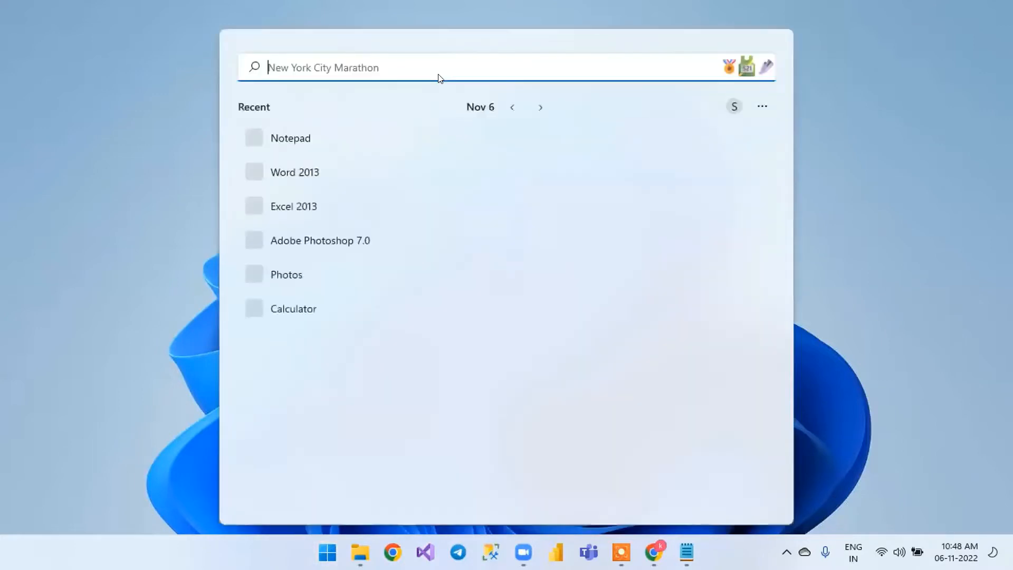
type("putty")
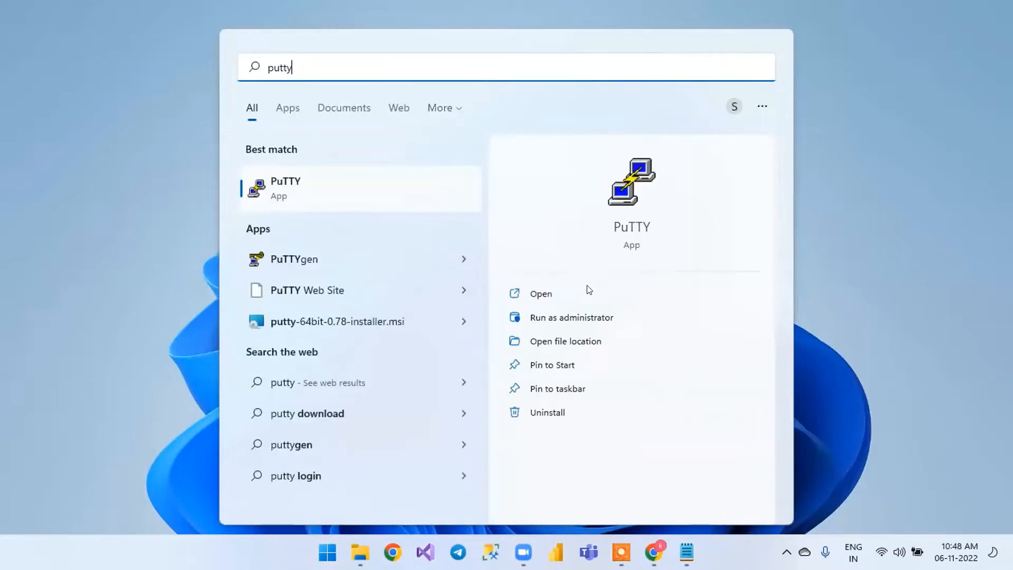
left_click(391, 190)
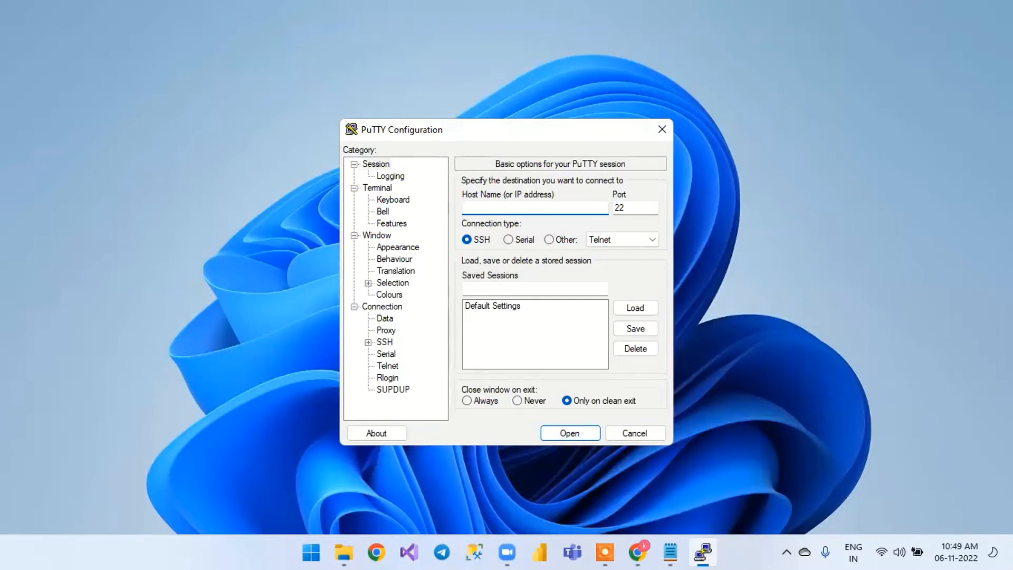
Copy the public IPv4 address 54.151.64.227 from the Notepad notes into PuTTY's host name
left_click(670, 552)
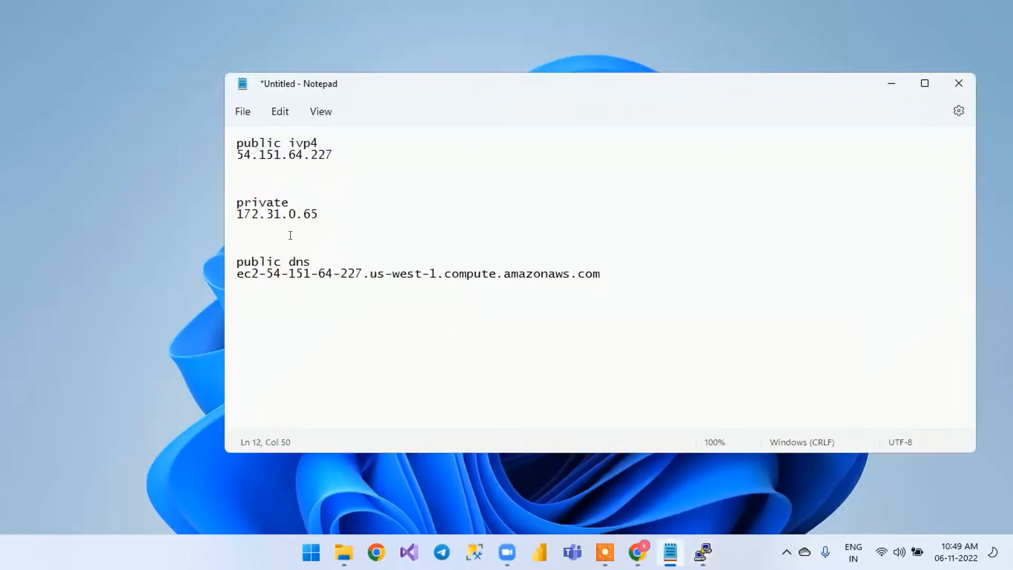
left_click_drag(237, 154, 208, 155)
key("ctrl+c")
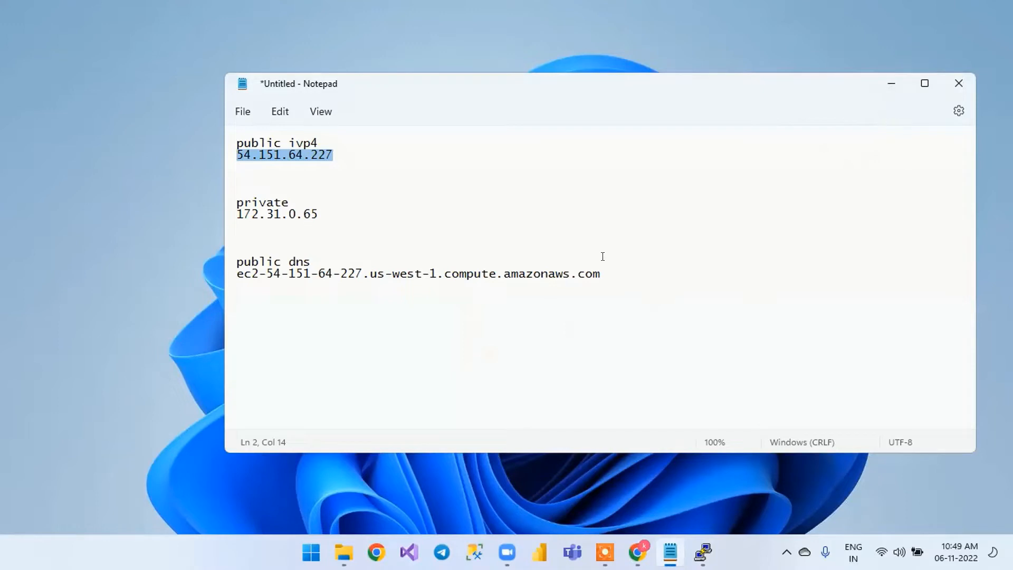
left_click(888, 84)
key("ctrl+v")
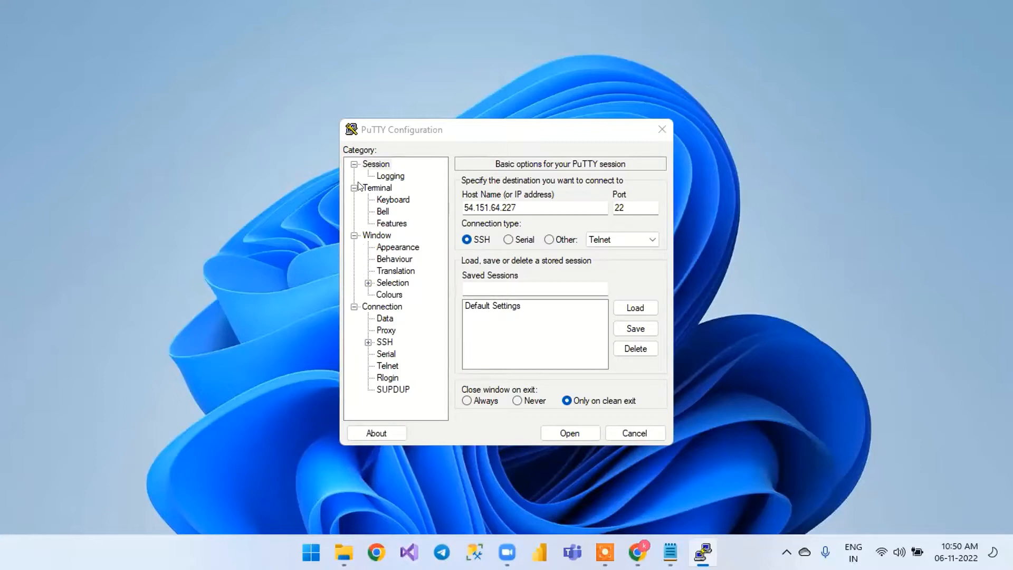
Open the Credentials settings under SSH authentication in the PuTTY configuration
left_click(368, 343)
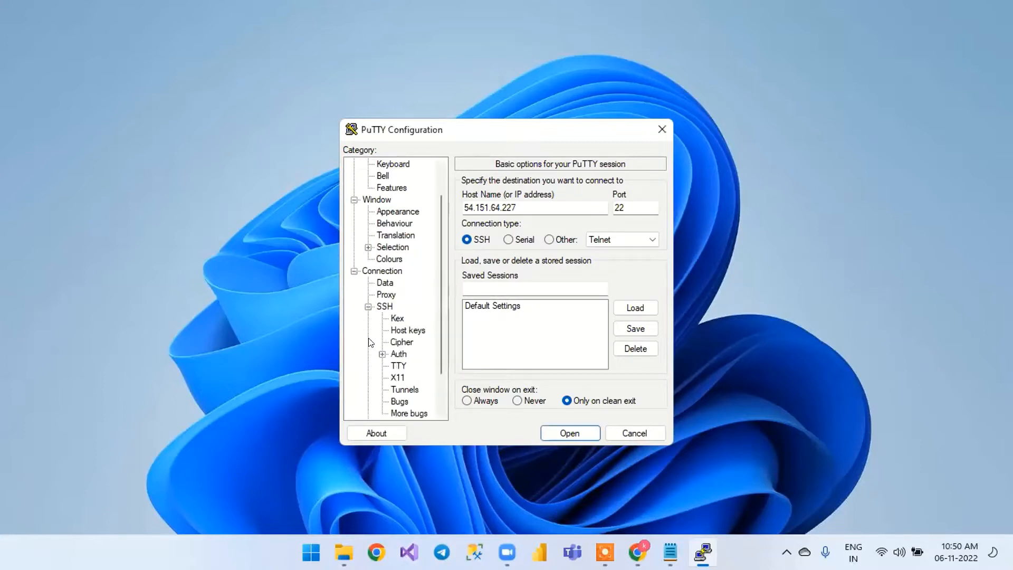
scroll(388, 350, "down", 1)
scroll(387, 350, "down", 1)
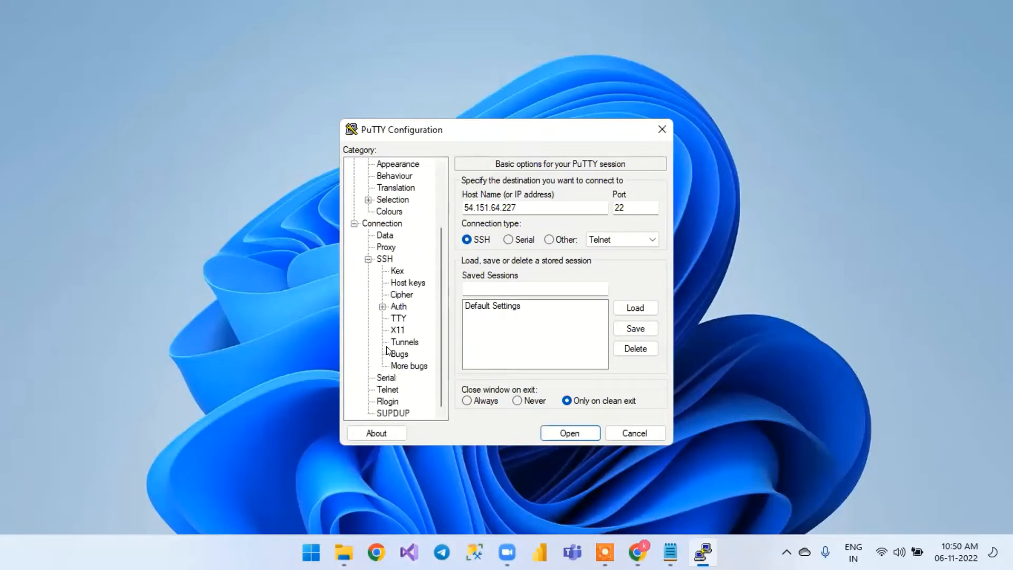
left_click(382, 306)
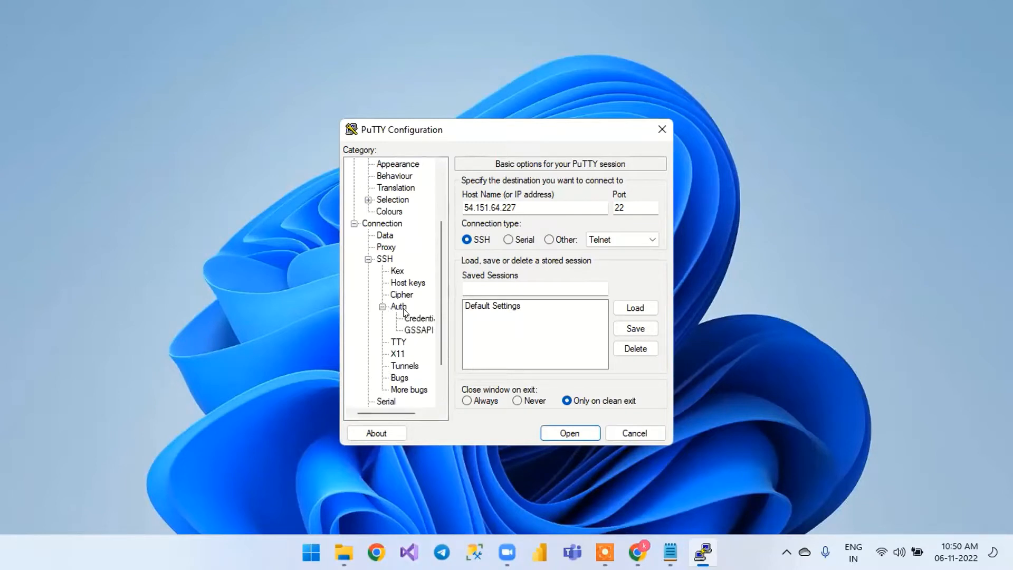
left_click_drag(393, 413, 397, 412)
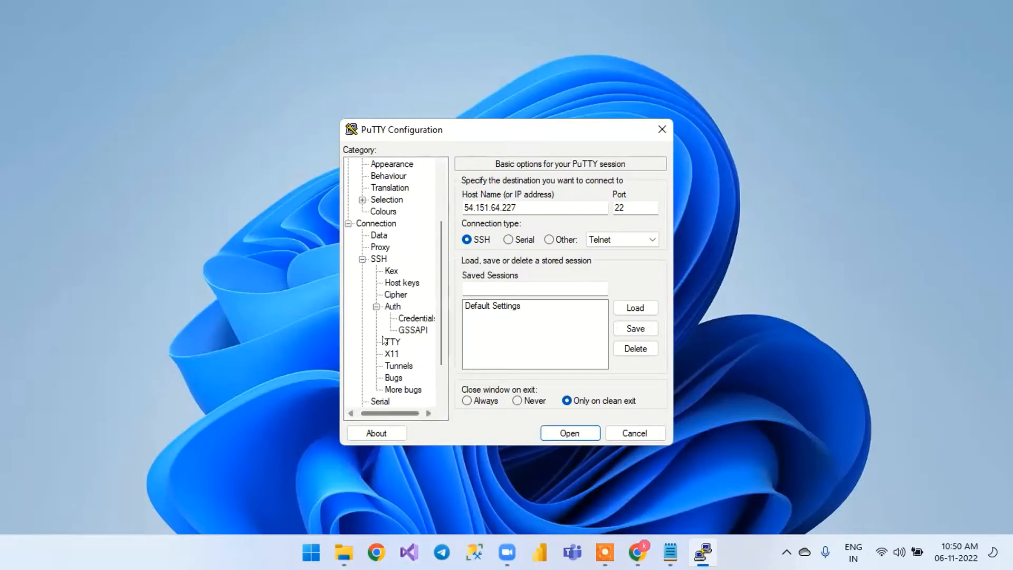
left_click(387, 307)
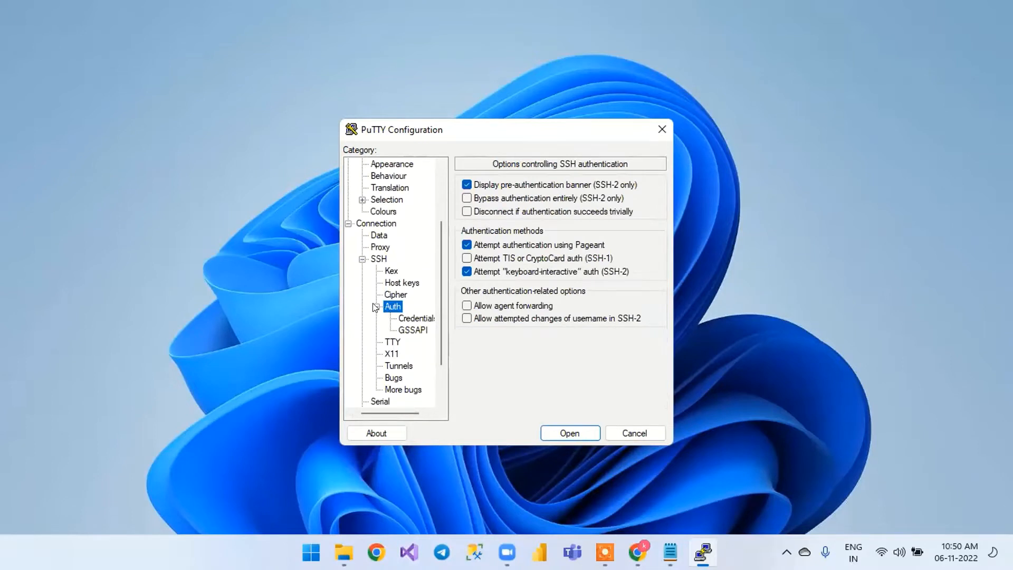
left_click(375, 306)
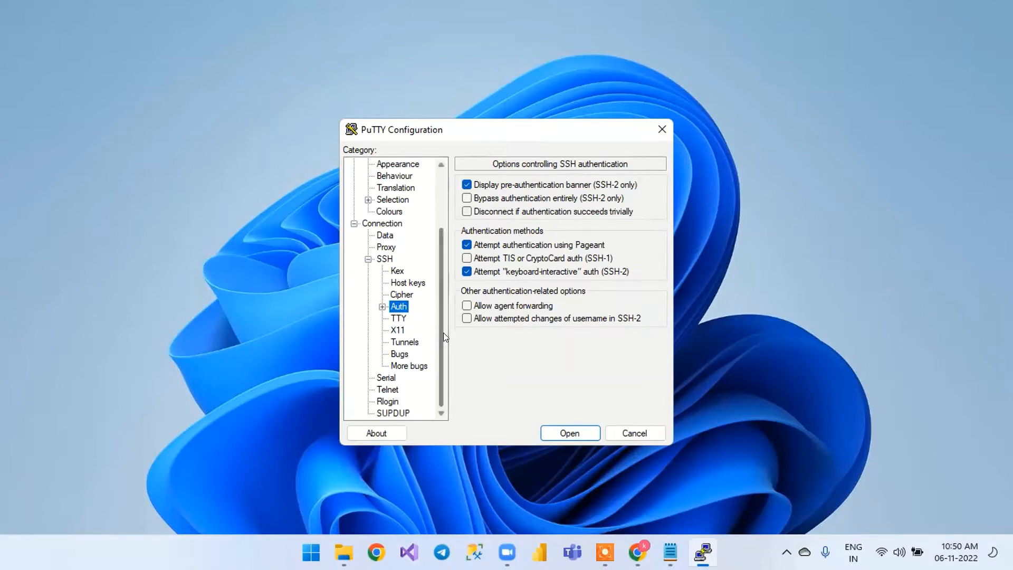
left_click(381, 306)
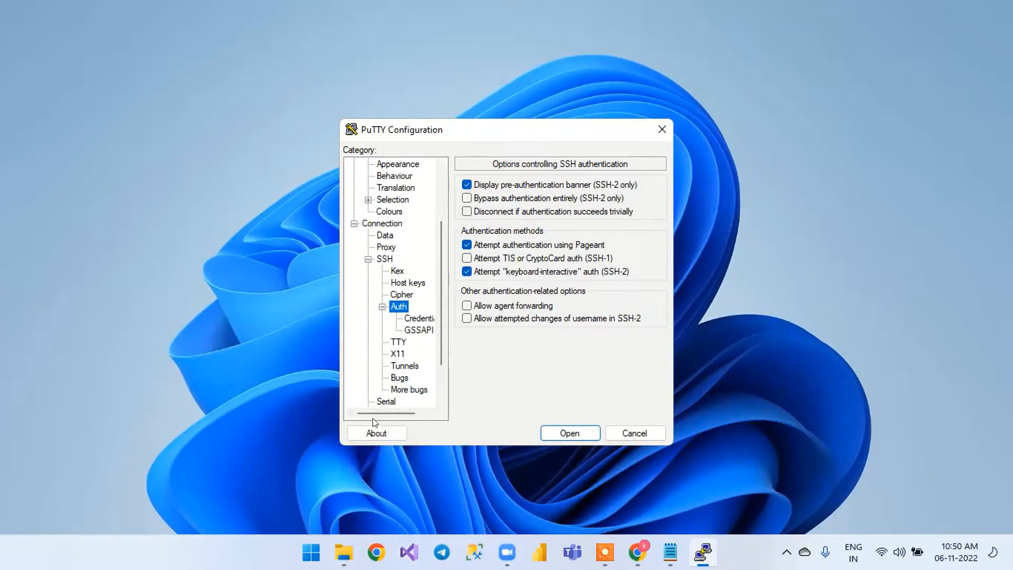
left_click_drag(375, 413, 382, 413)
left_click(408, 318)
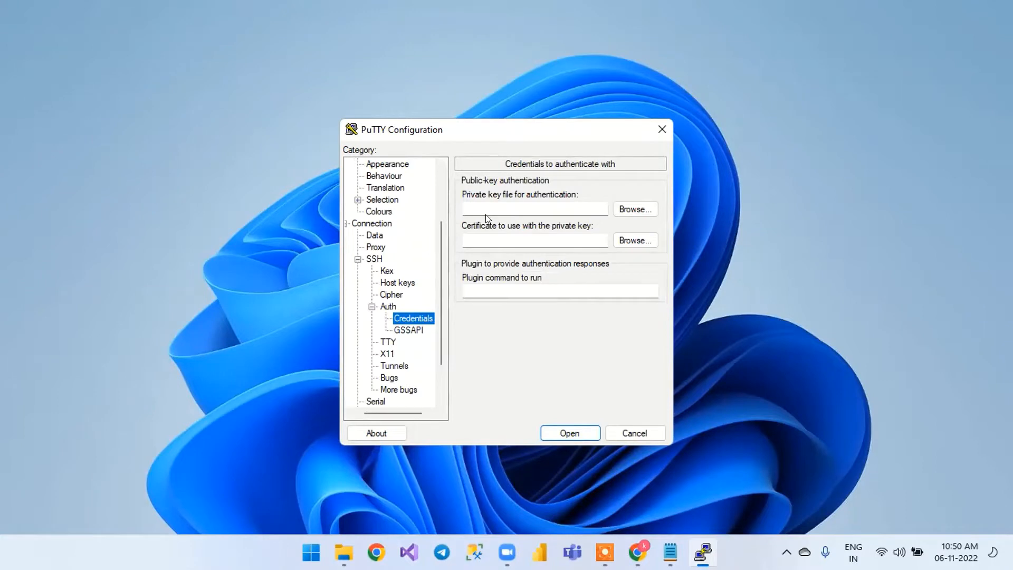
Set linux_key from the Downloads folder as the private key file for authentication
left_click(635, 210)
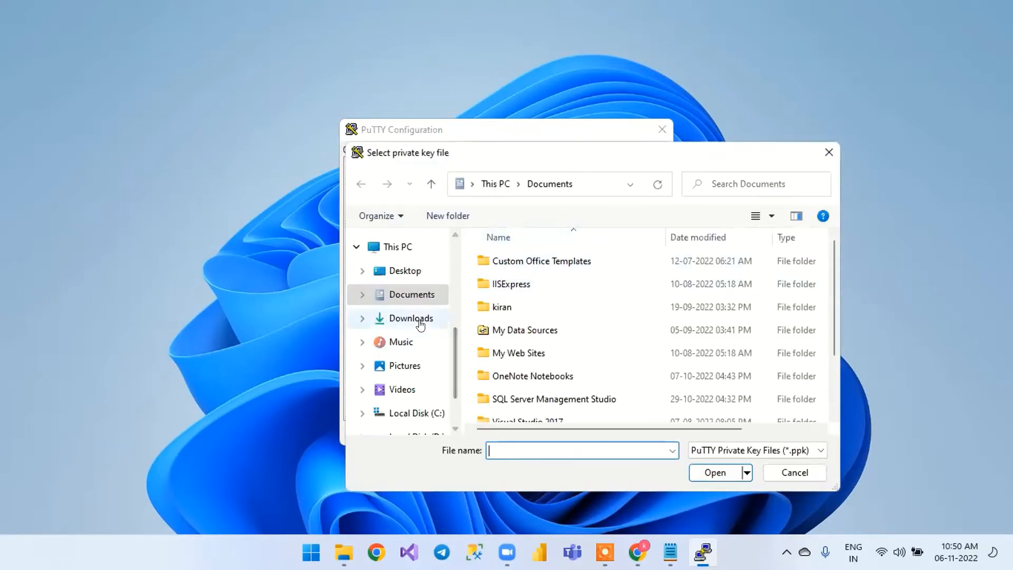
left_click(420, 318)
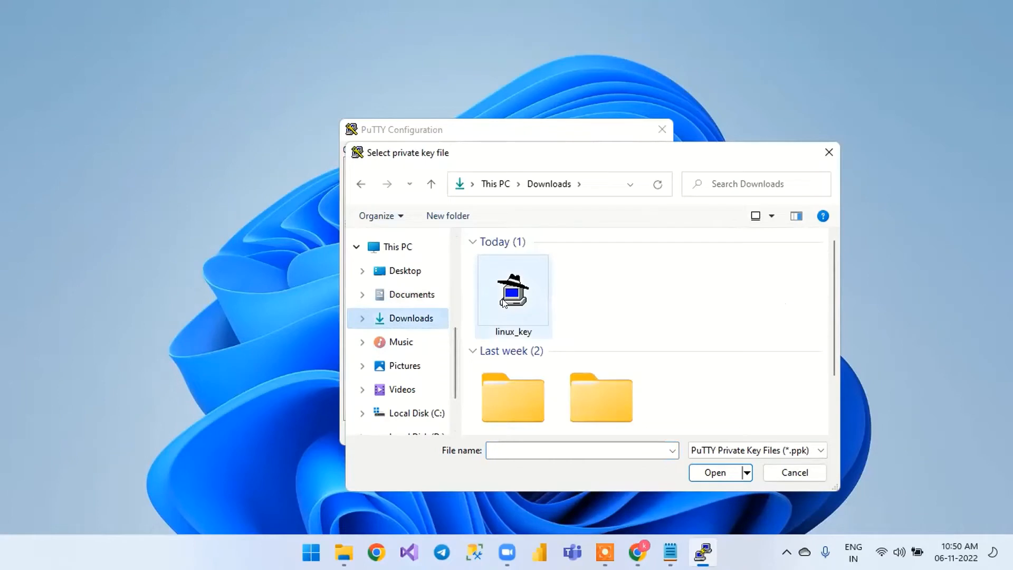
left_click(501, 301)
left_click(715, 473)
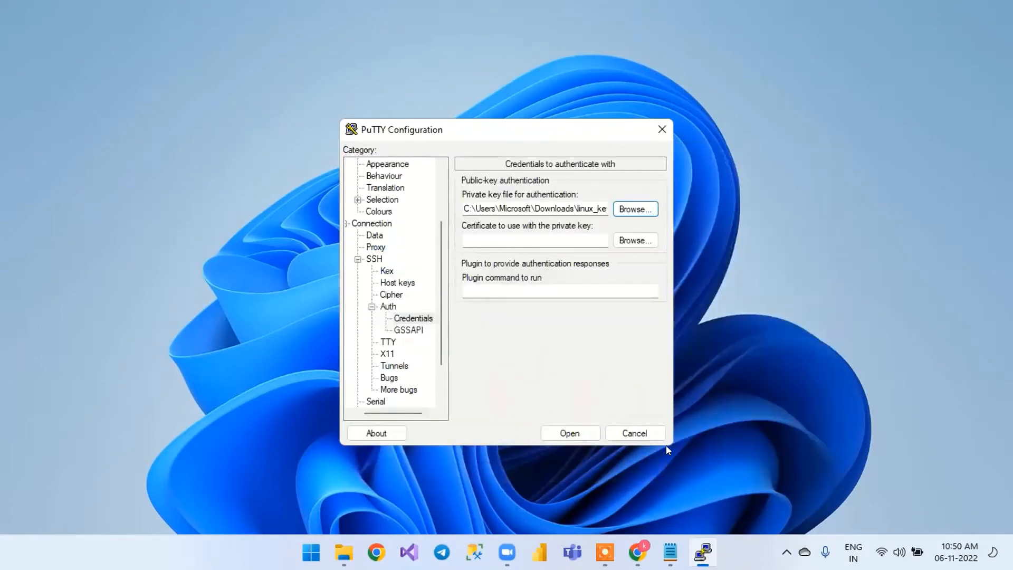
Open the SSH connection, accepting the server's host key, and log in as ec2-user
left_click(562, 428)
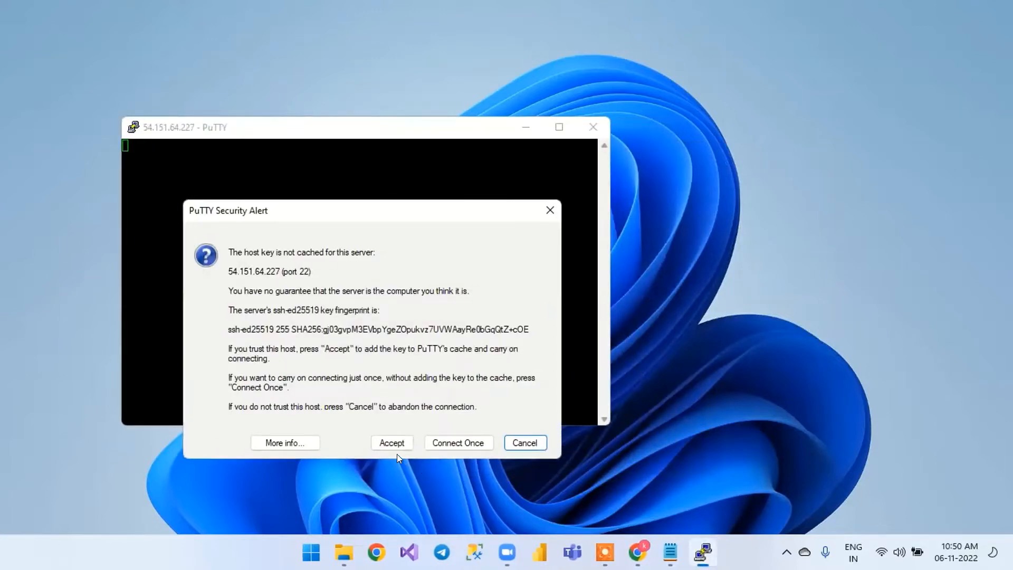
left_click(396, 450)
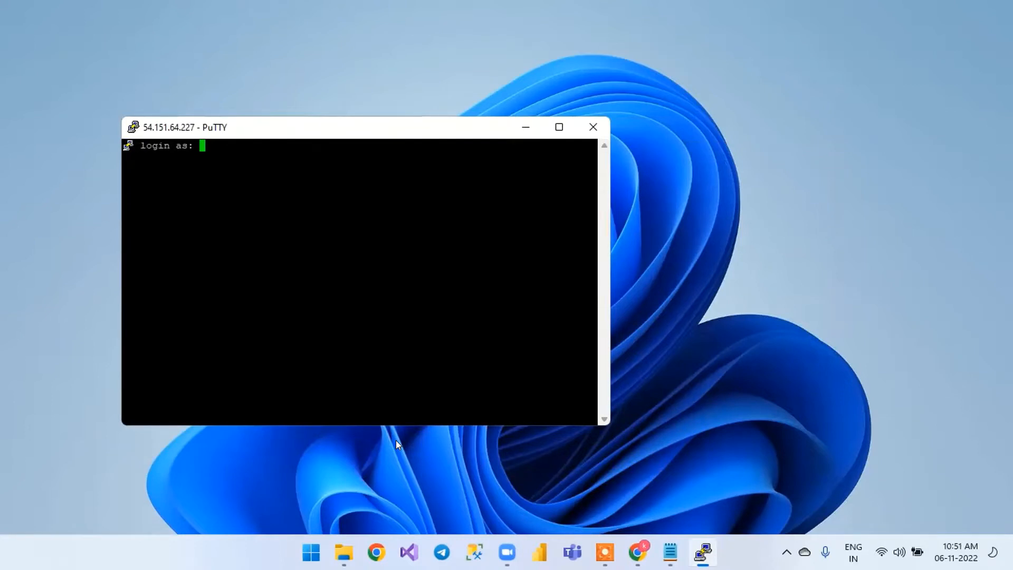
type("ec2-user")
key("Return")
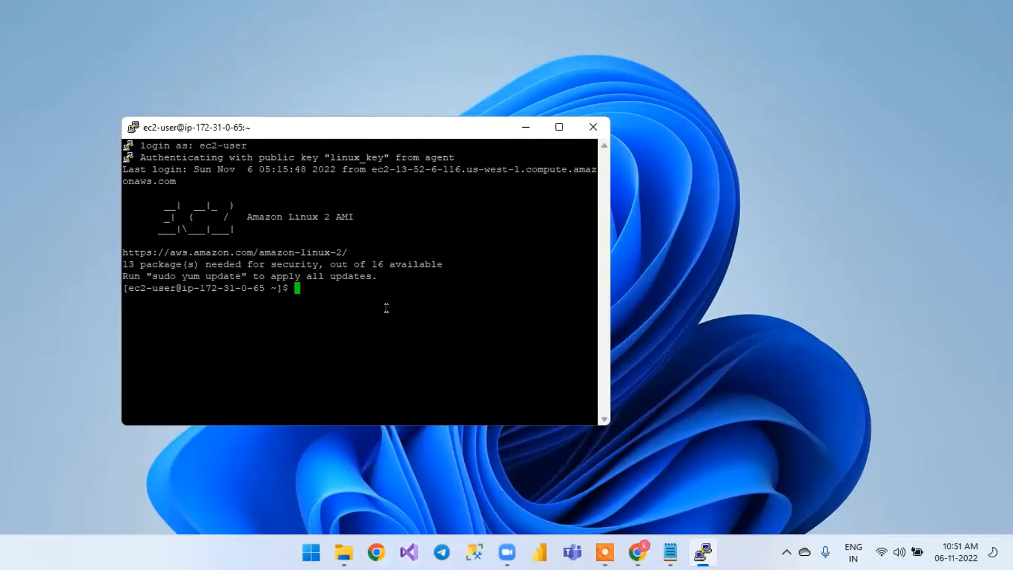
List the contents of the ec2-user home directory with ls
type("ls")
key("Return")
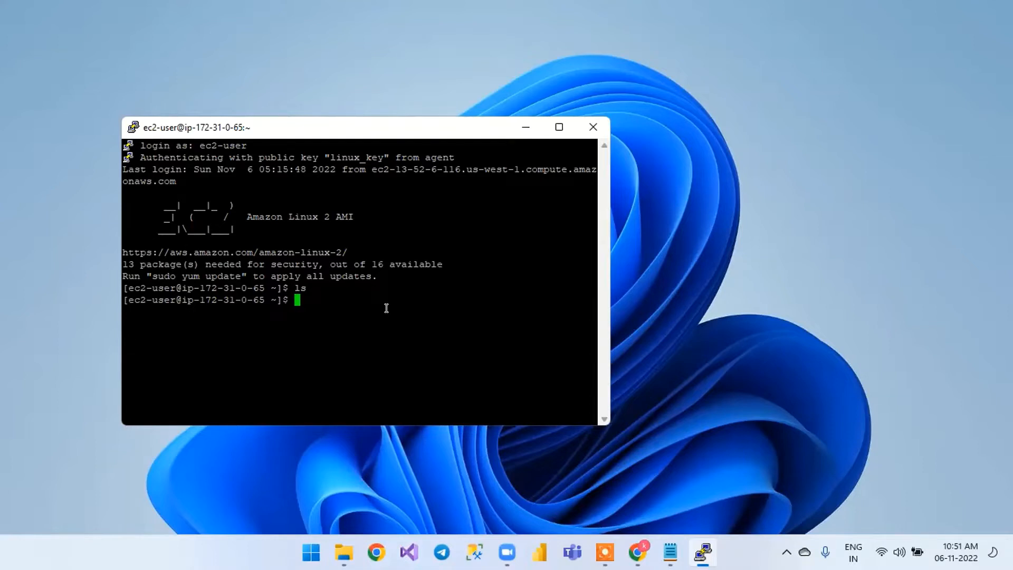
Try to change to the root directory with cd \ and with cd/
type("cd /")
key("BackSpace")
type("\\")
key("Return")
key("Return")
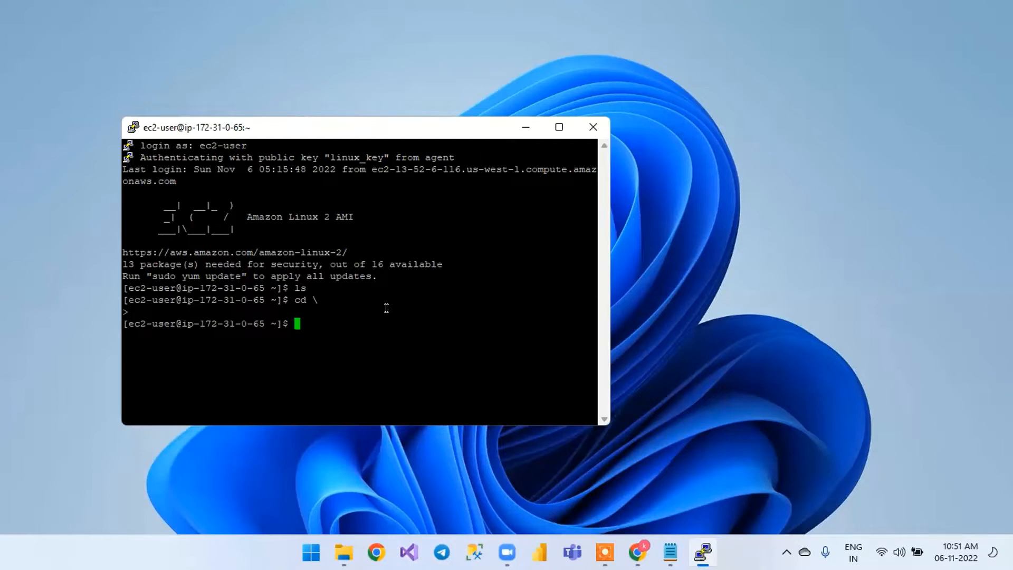
type("cd/")
key("Return")
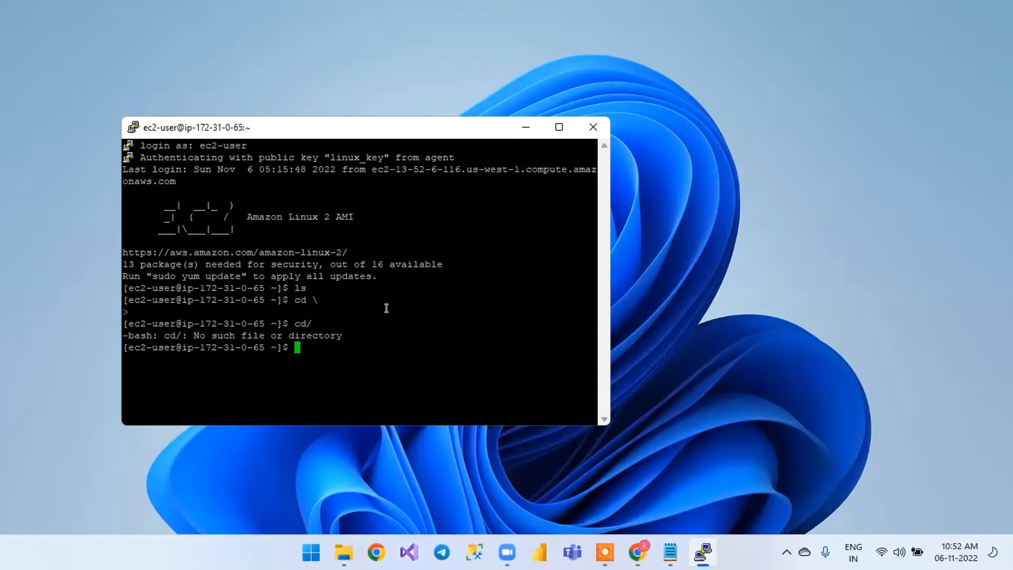
Change to the root directory with cd /, list its contents with ls, and view them in the enlarged terminal window
type("cd /")
key("Return")
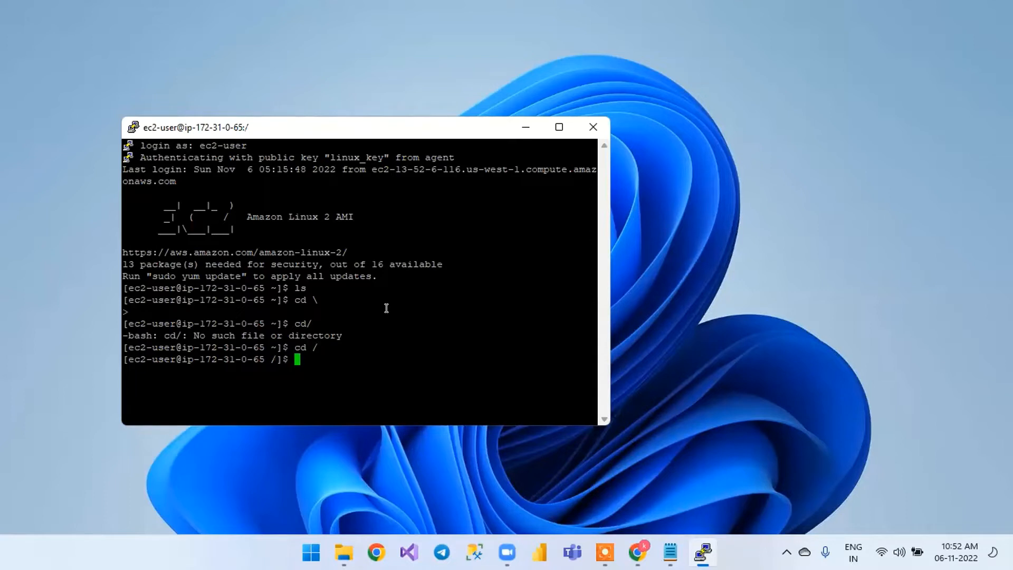
type("ls")
key("Return")
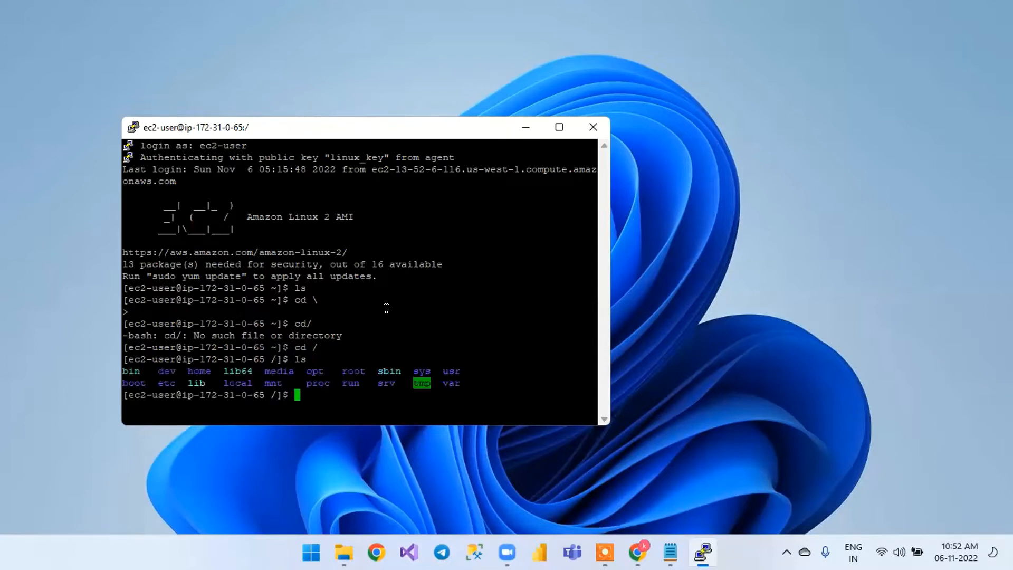
left_click(558, 126)
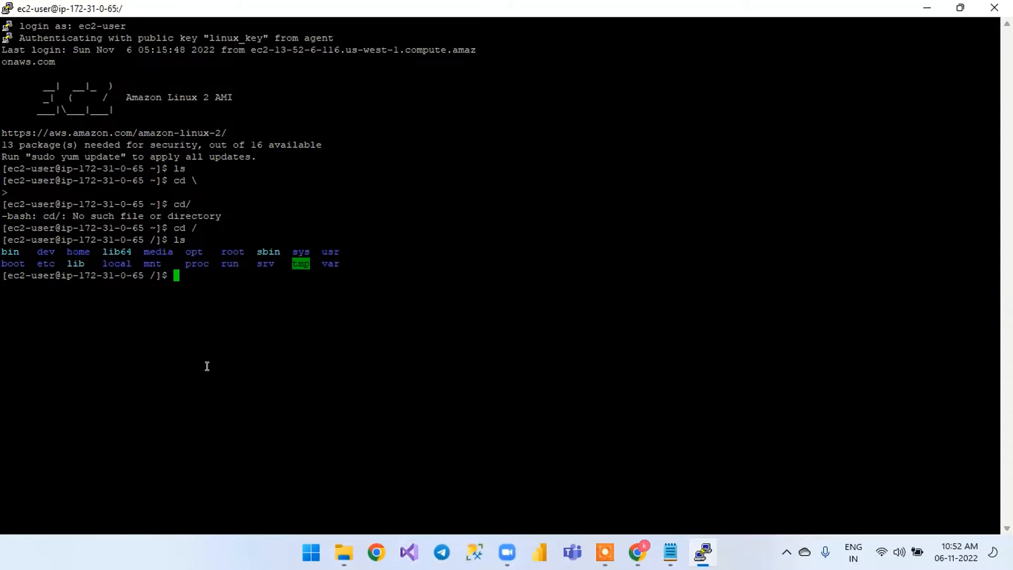
mouse_move(958, 11)
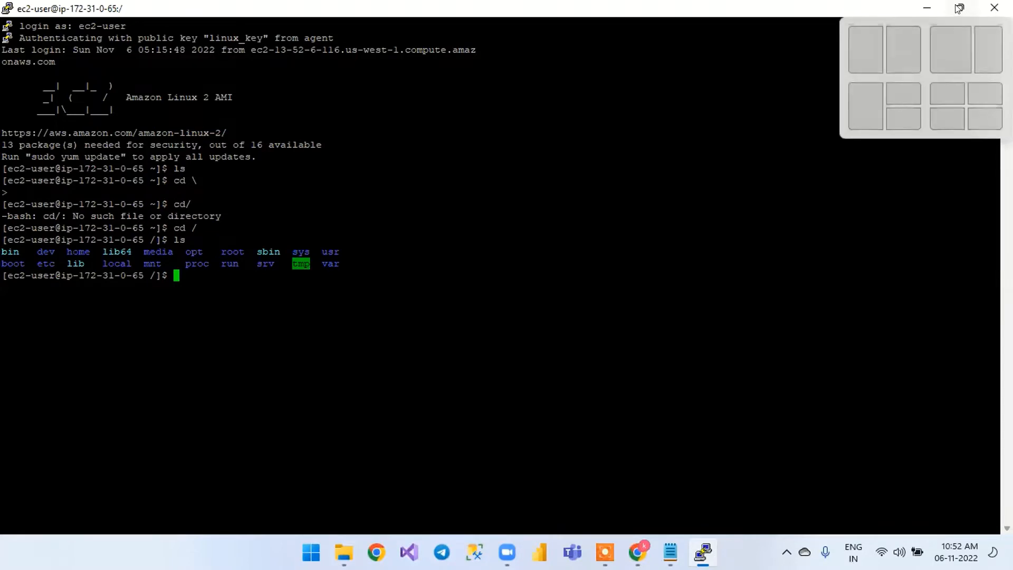
left_click(928, 9)
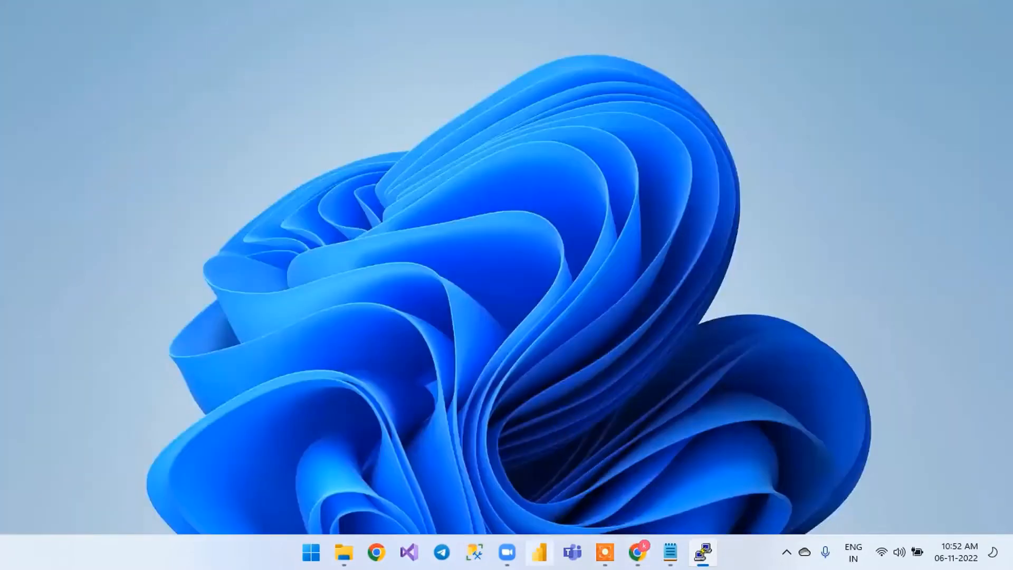
mouse_move(703, 552)
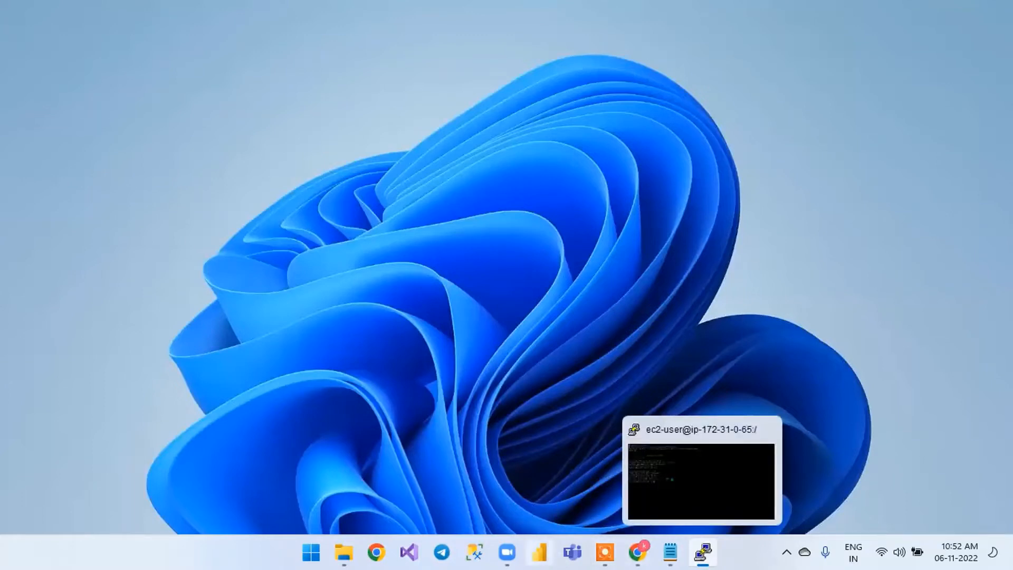
left_click(344, 552)
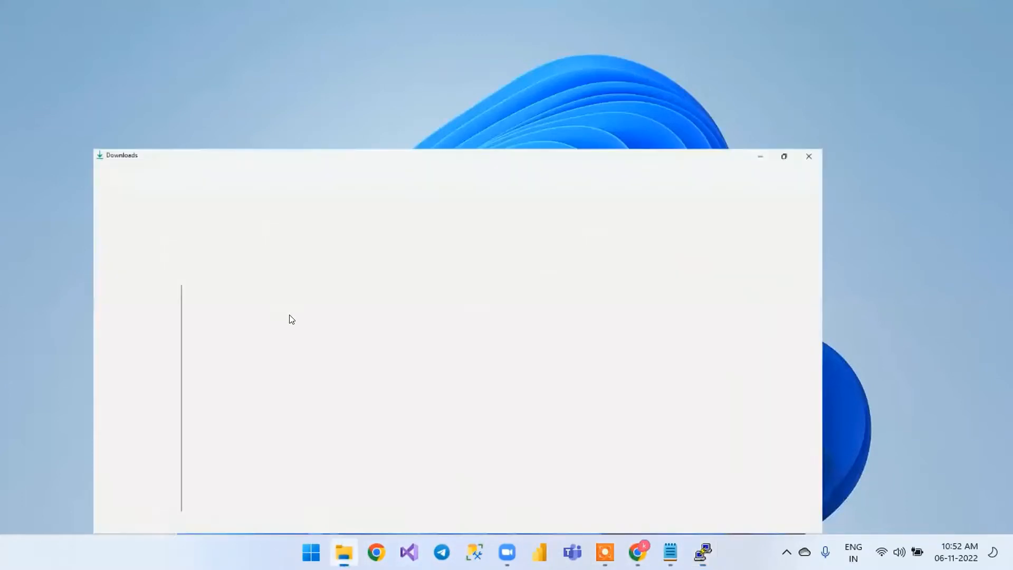
left_click(266, 205)
double_click(266, 206)
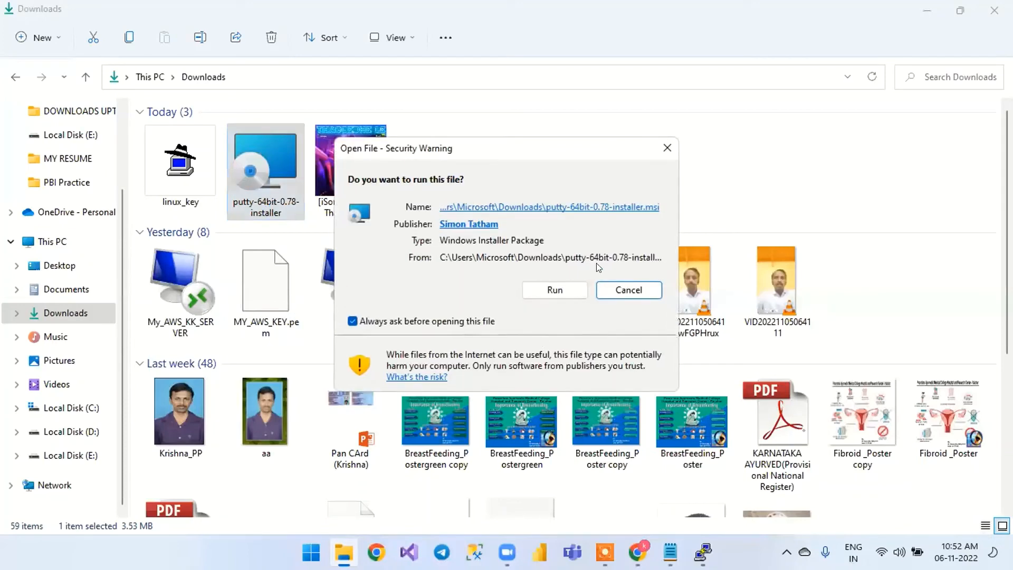
left_click(929, 7)
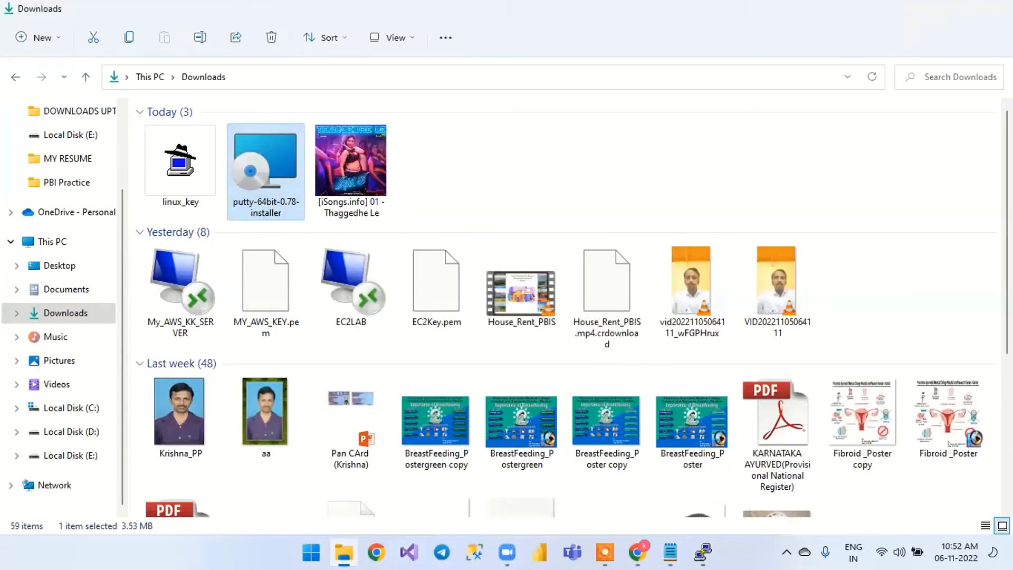
left_click(927, 10)
Search Windows for putty and open a new PuTTY configuration
key("super")
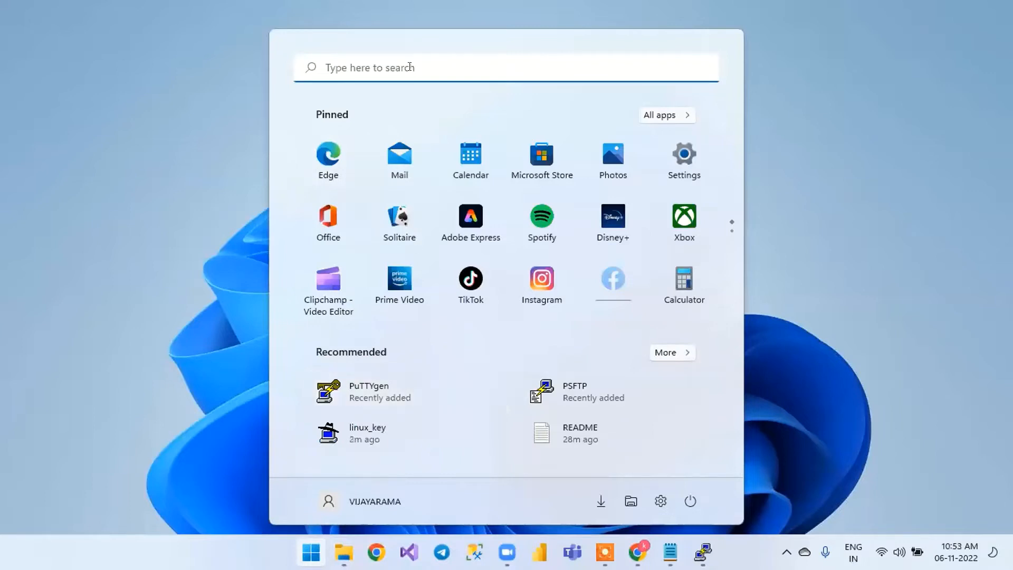
left_click(410, 68)
type("putty")
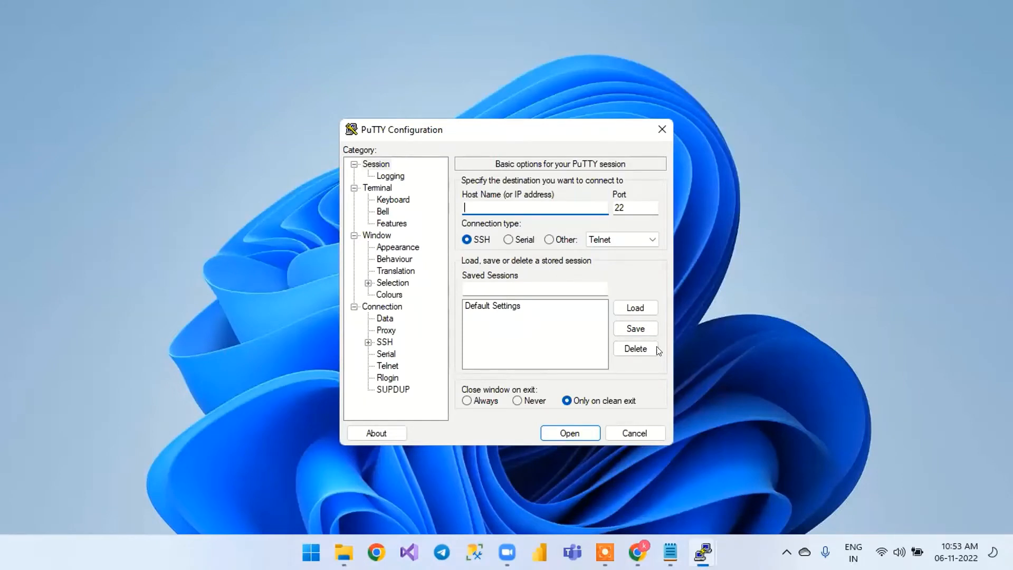
Copy the public DNS ec2-54-151-64-227.us-west-1.compute.amazonaws.com from the Notepad notes into PuTTY's host name
left_click(654, 464)
left_click_drag(600, 273, 212, 271)
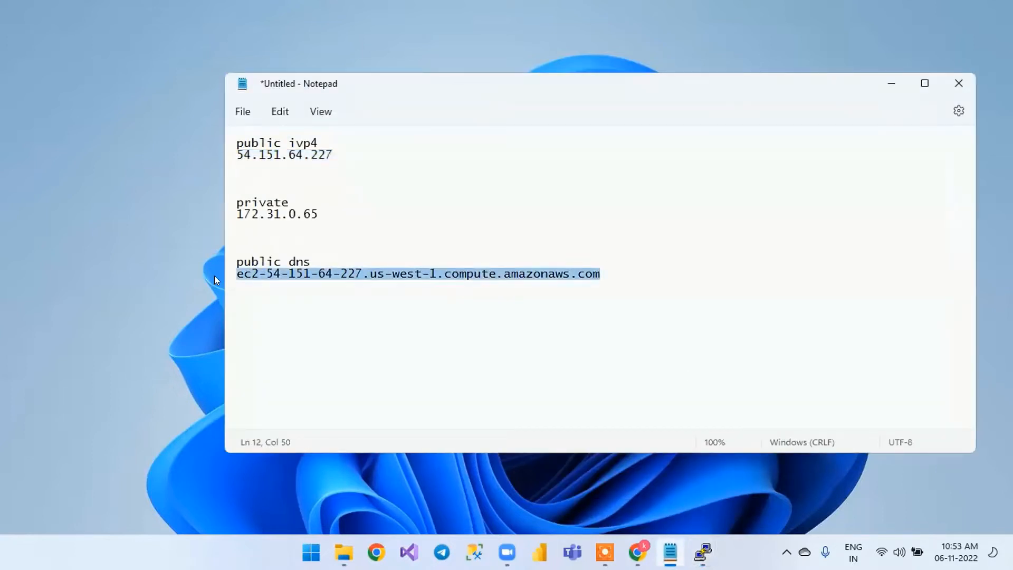
left_click(887, 84)
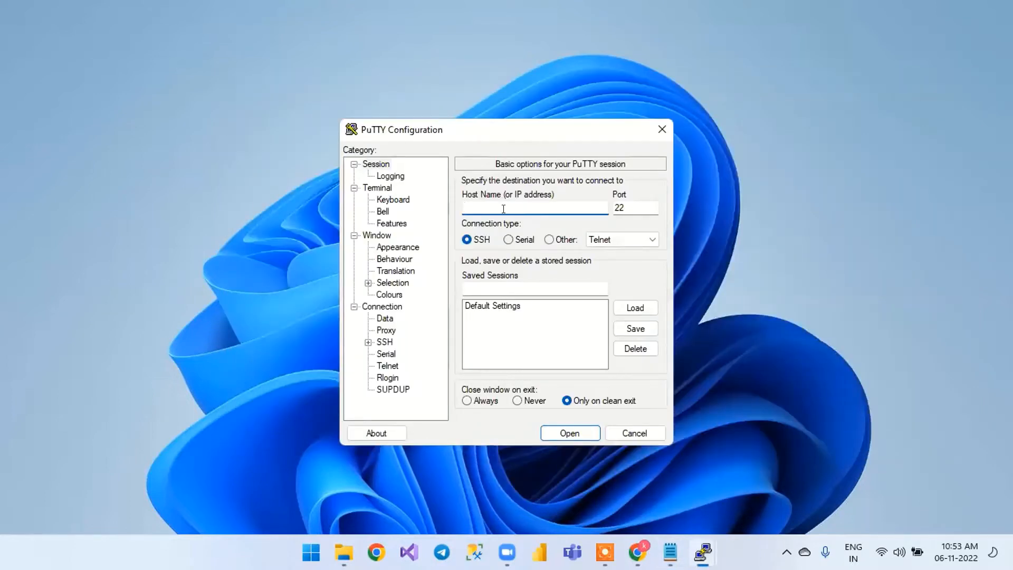
key("ctrl+v")
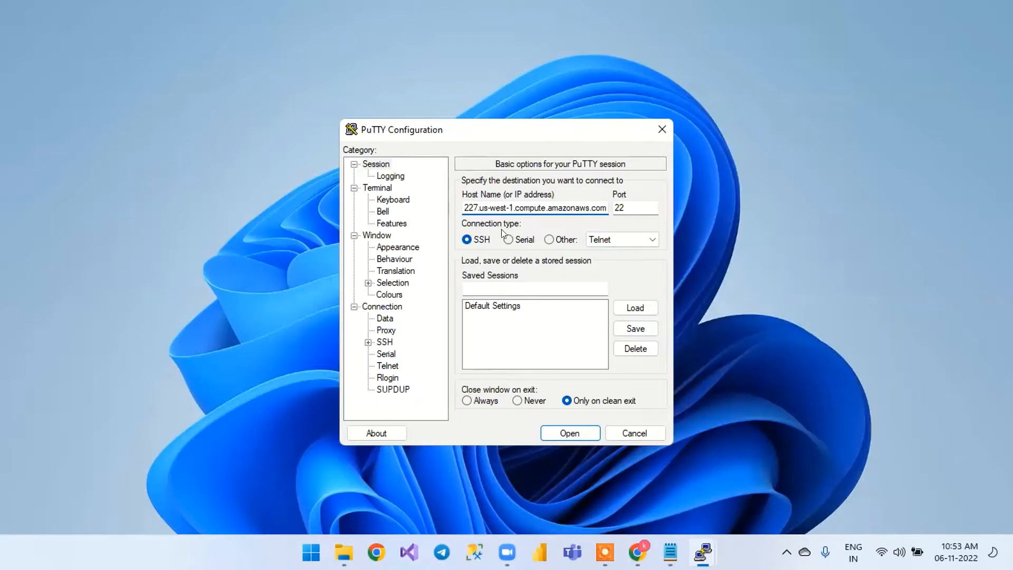
Set linux_key from Downloads as the SSH private key file and open the session, accepting the server's host key
left_click(368, 342)
left_click(382, 354)
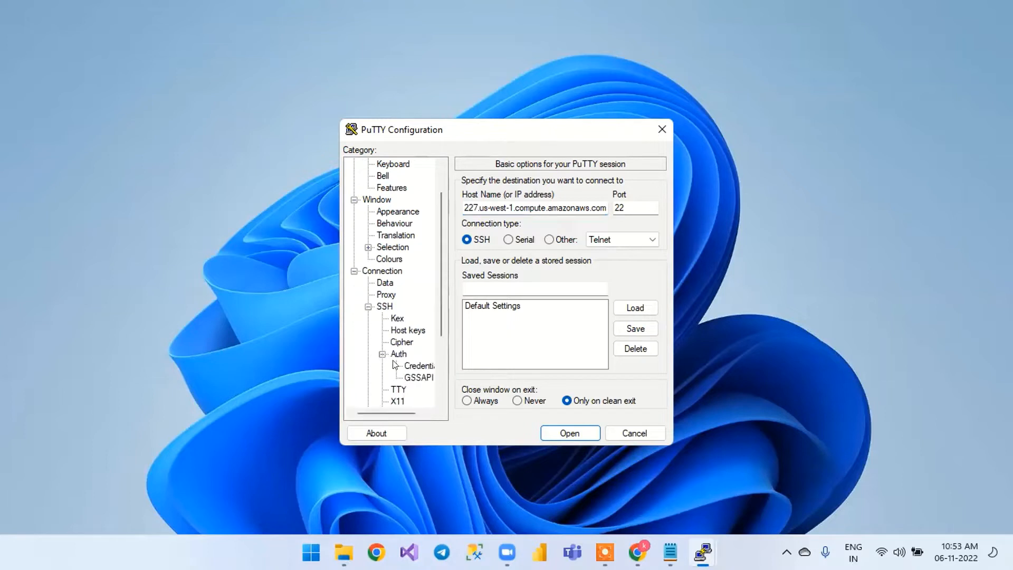
left_click(430, 412)
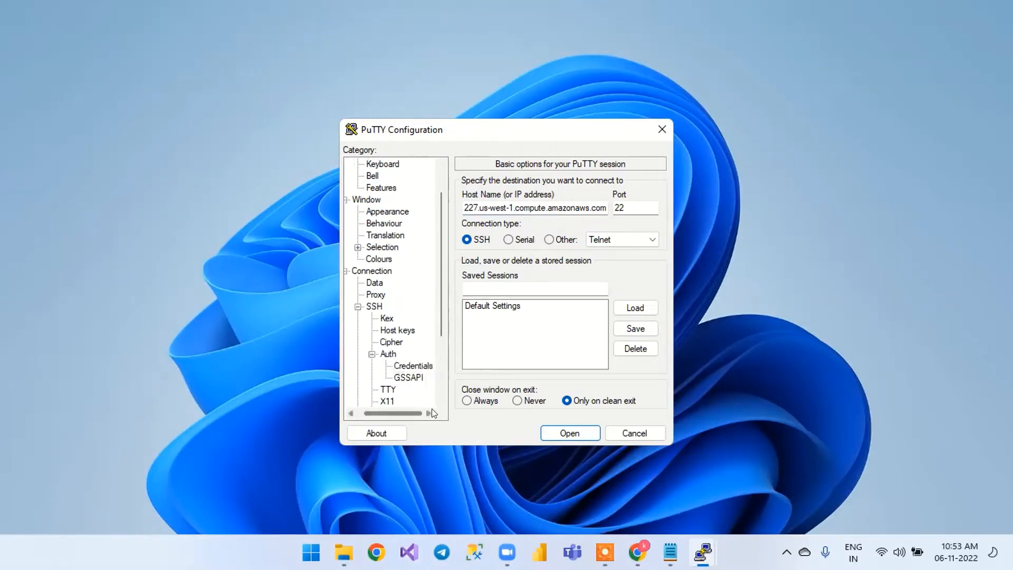
left_click(414, 365)
left_click(634, 208)
left_click(513, 290)
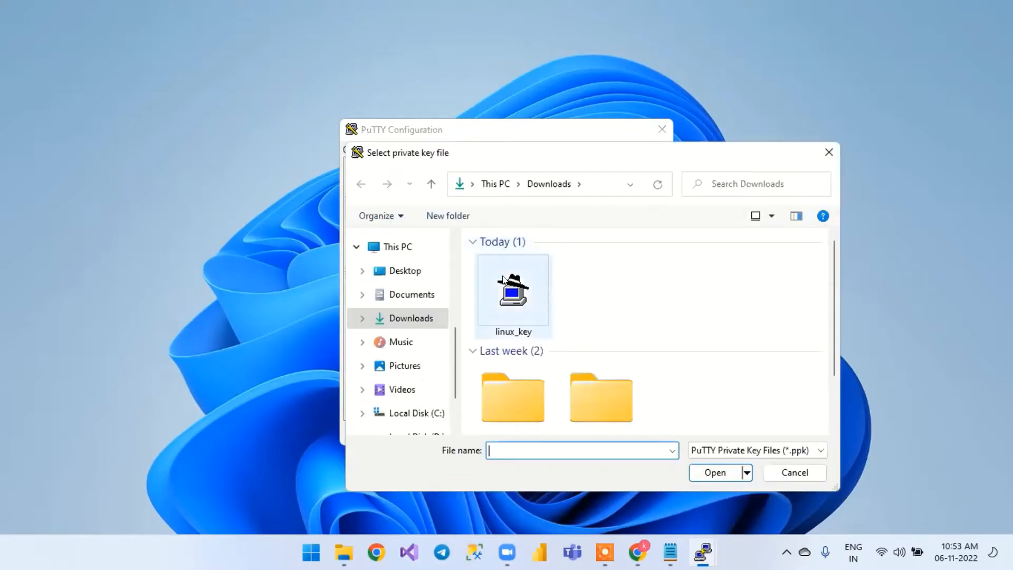
double_click(512, 291)
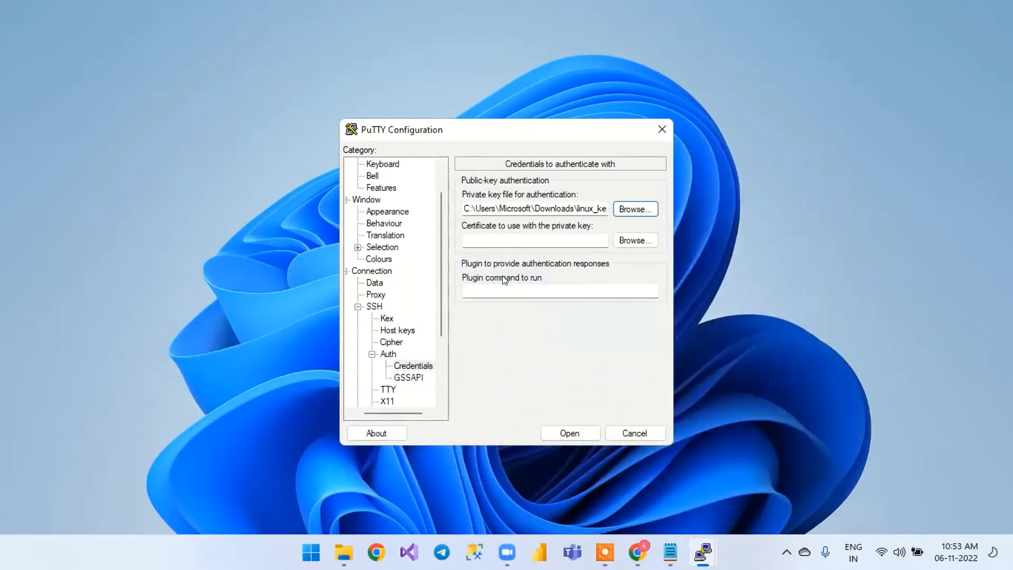
left_click(552, 432)
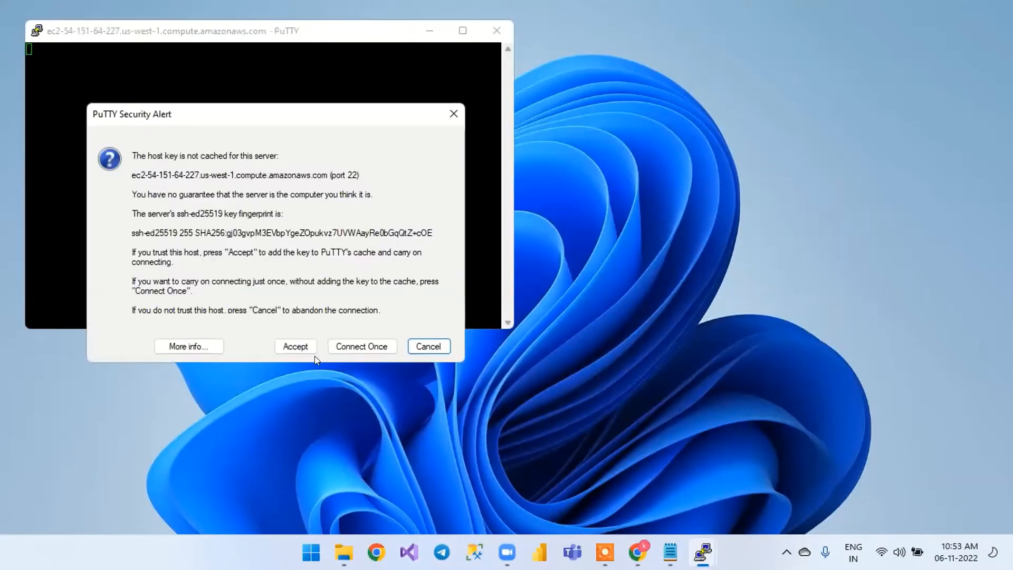
left_click(297, 349)
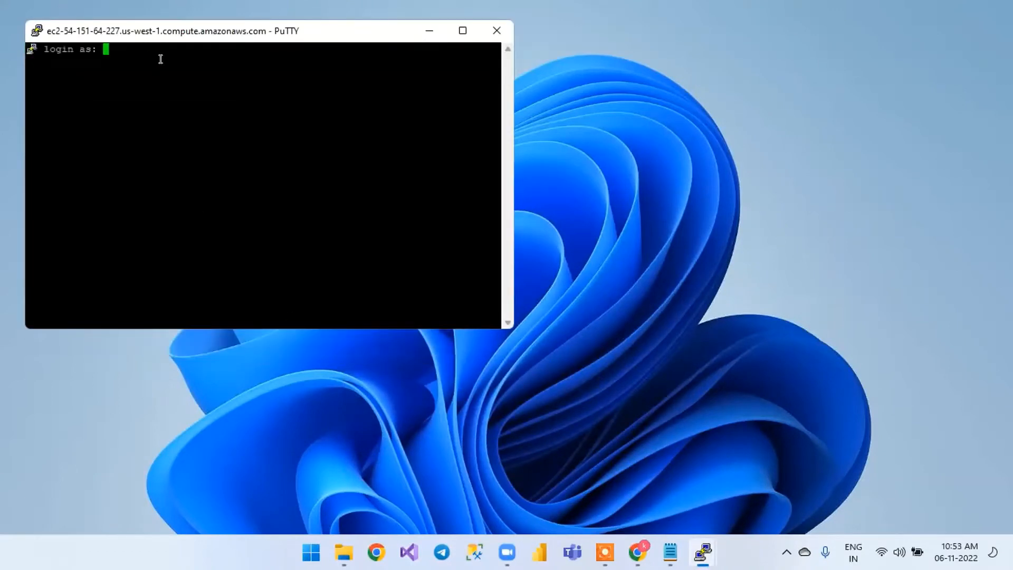
Try to log in to the instance as EC2-USER
type("EC2-USER")
key("Return")
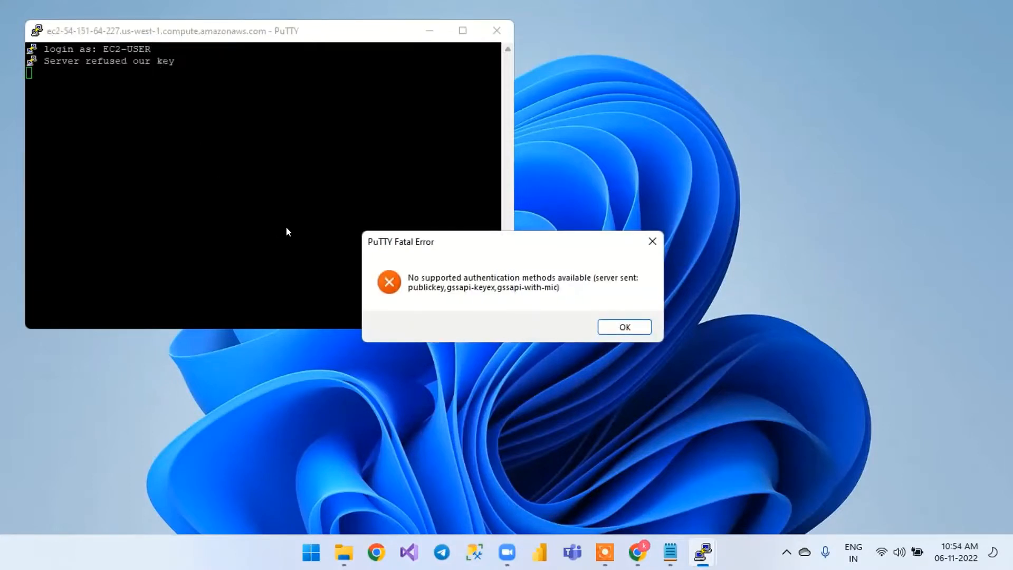
left_click(612, 328)
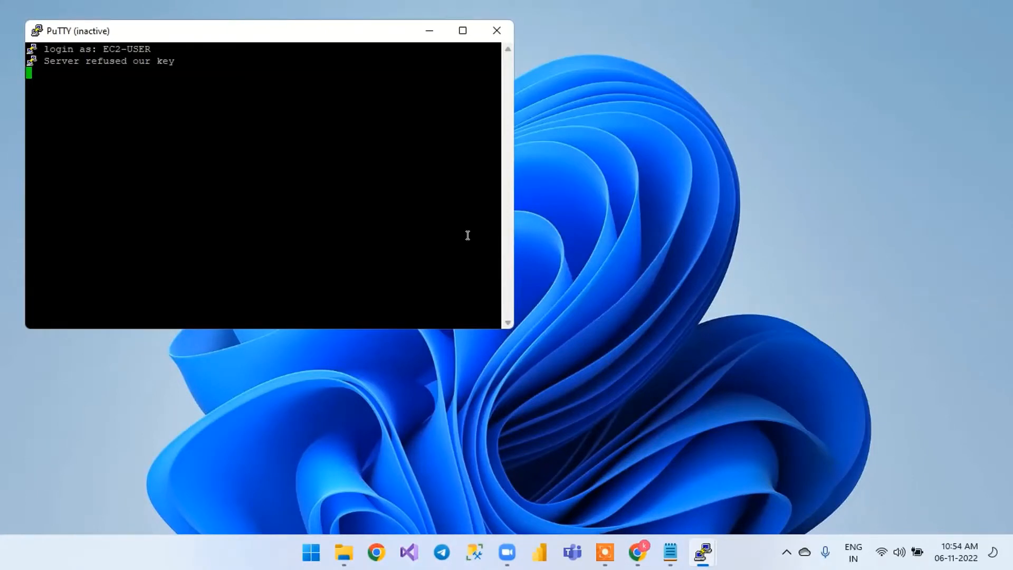
Restart the PuTTY session and log in as ec2-user
right_click(136, 33)
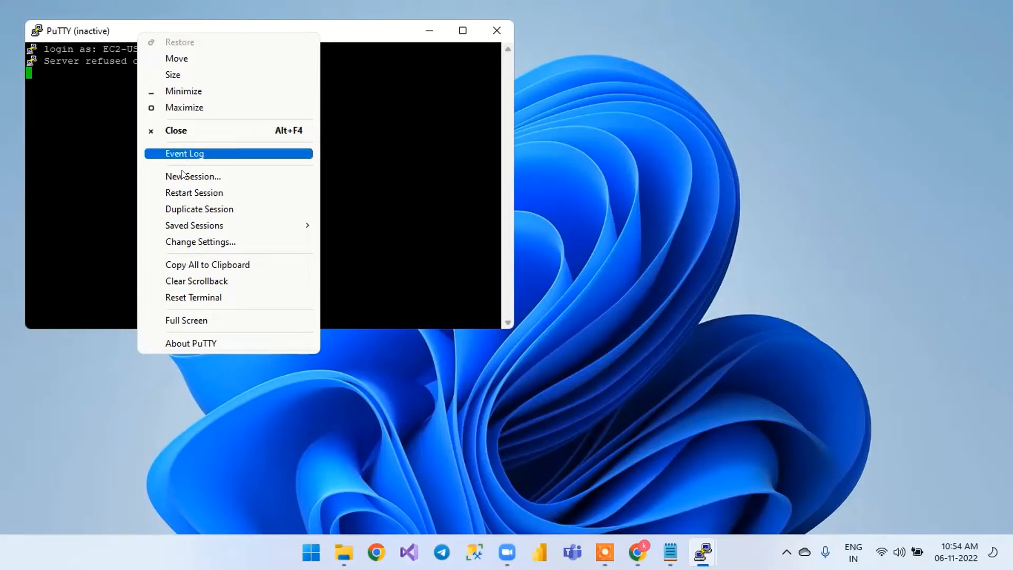
left_click(184, 191)
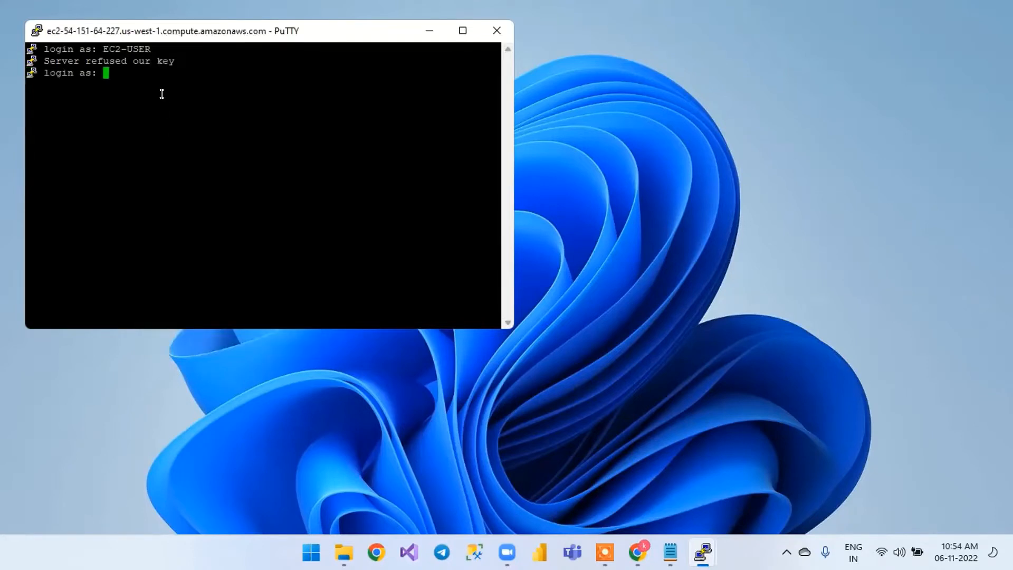
type("ec2-user")
key("Return")
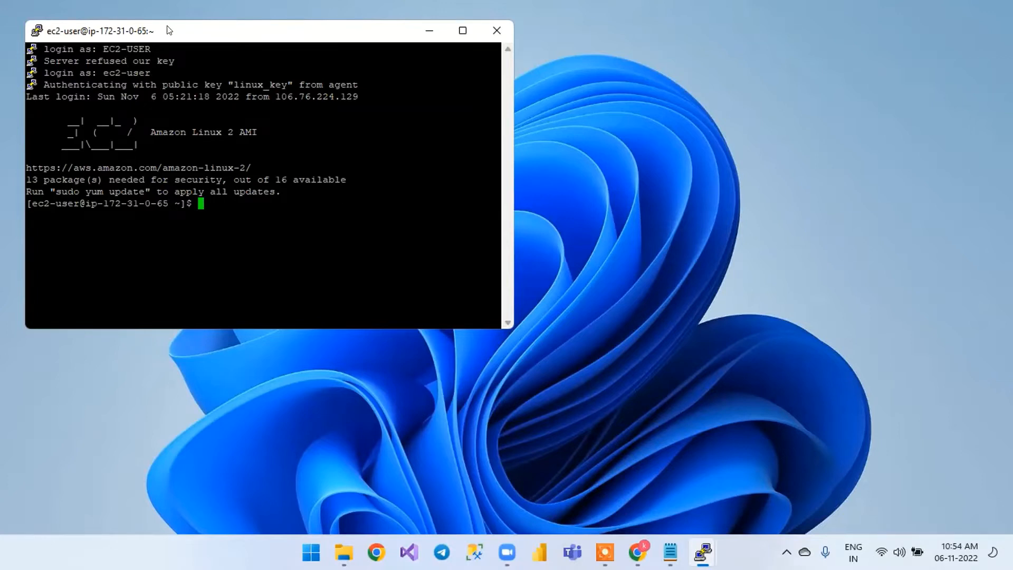
left_click_drag(168, 37, 180, 81)
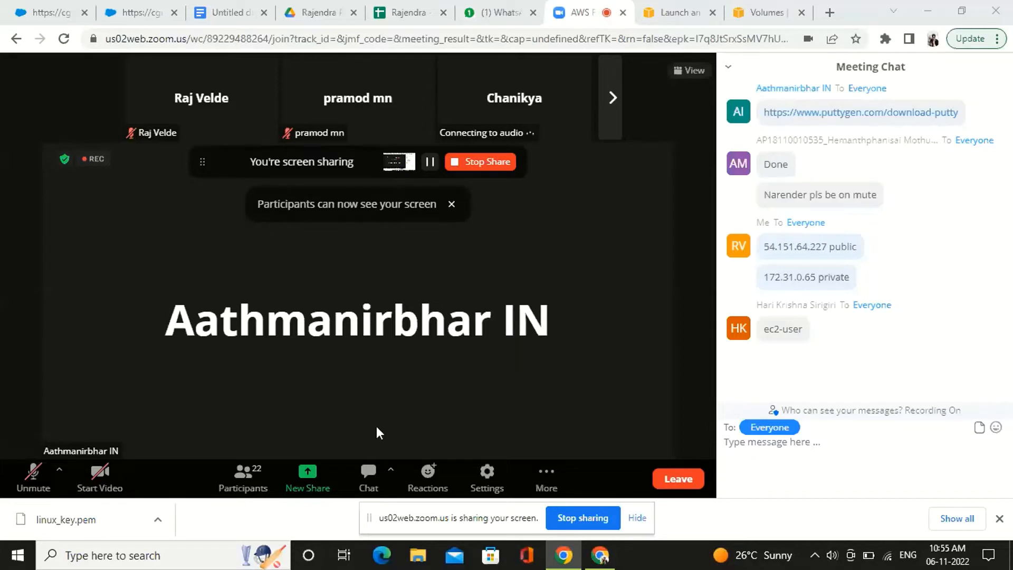
Send "yes sir" to everyone in the Zoom meeting chat and dismiss the browser's downloads bar
left_click(896, 483)
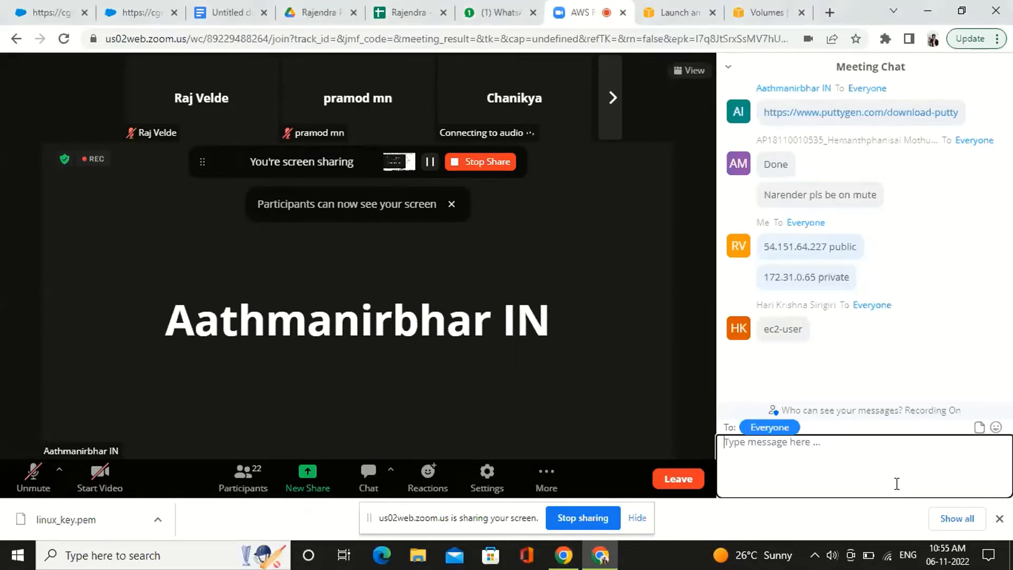
type("yes sir")
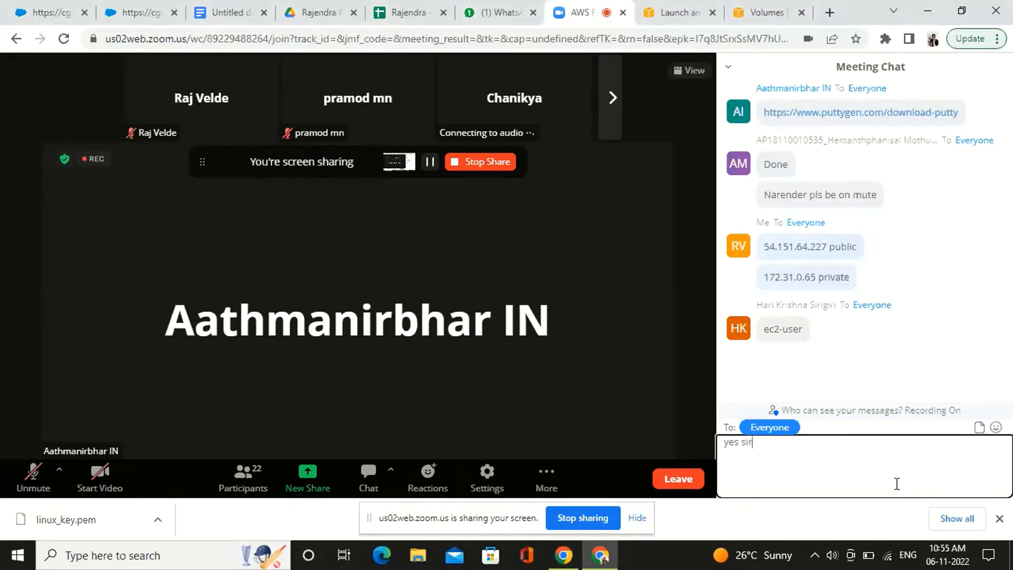
key("Return")
left_click(1000, 520)
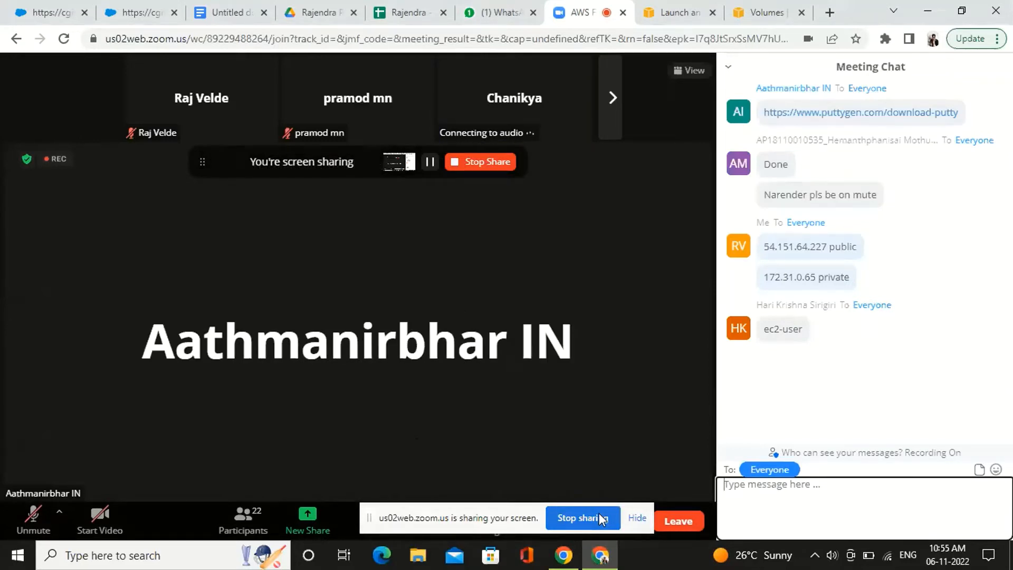
View the EC2 Dashboard in the AWS console's Ohio region and return to the Zoom meeting
left_click(710, 4)
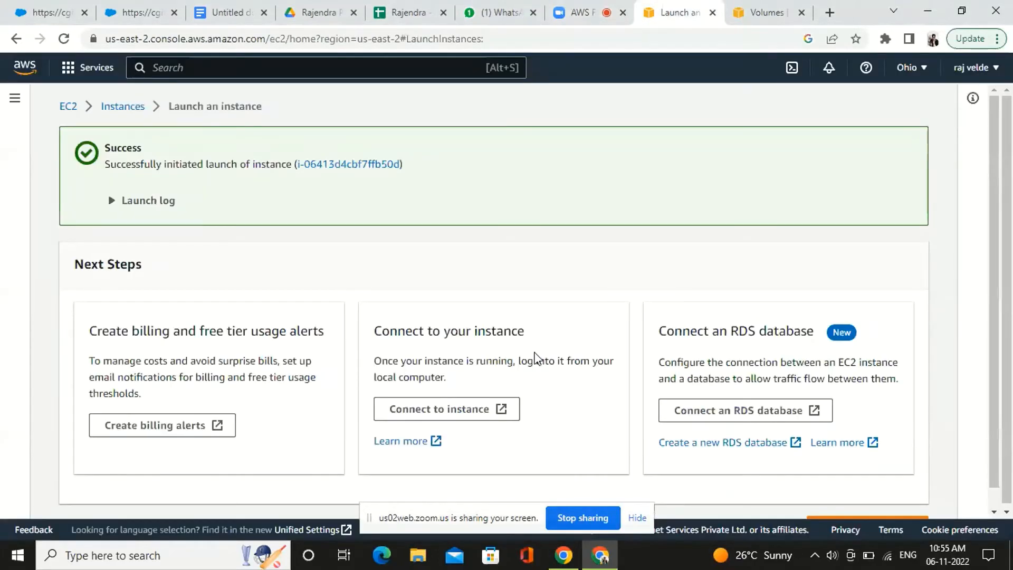
left_click(14, 99)
left_click(42, 150)
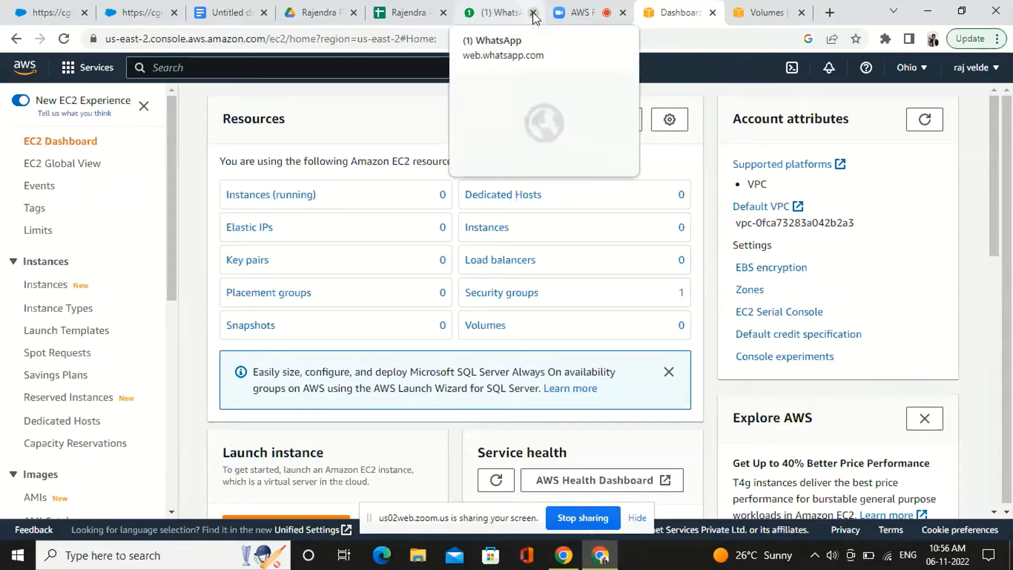
left_click(599, 9)
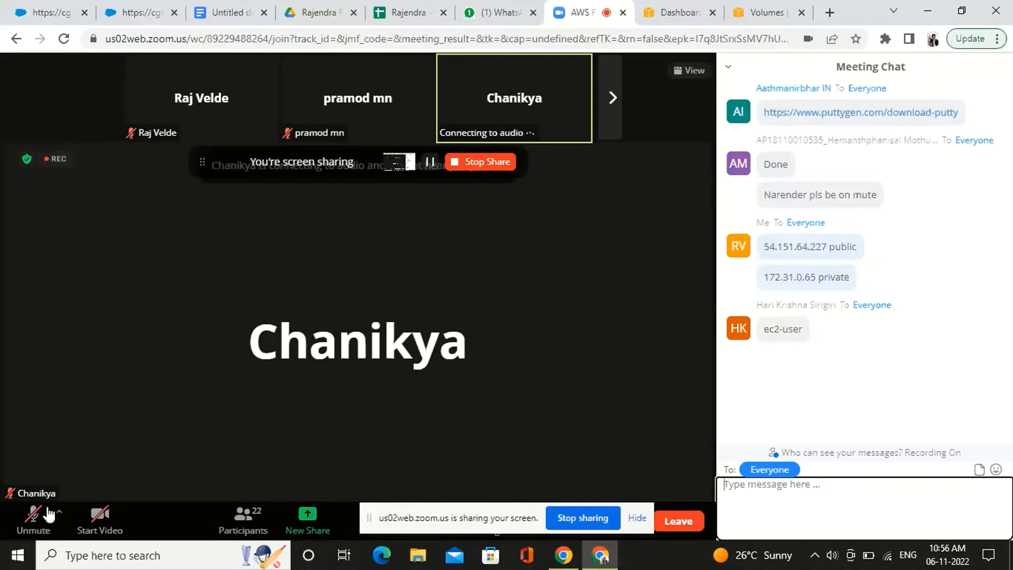
Unmute the microphone in the Zoom meeting, then view the available regions in the AWS console's EC2 Dashboard
left_click(34, 523)
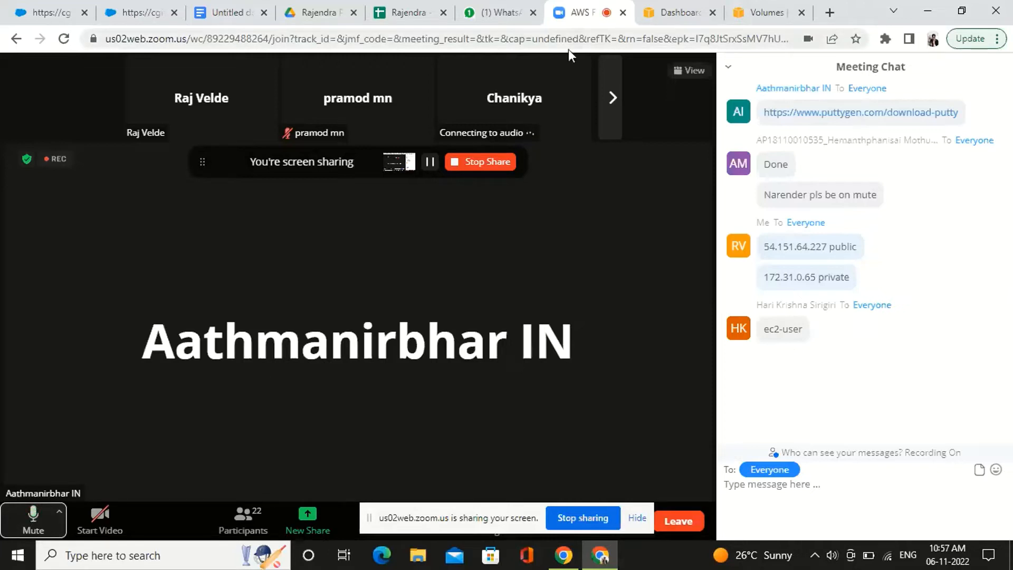
left_click(690, 6)
left_click(615, 6)
left_click(654, 7)
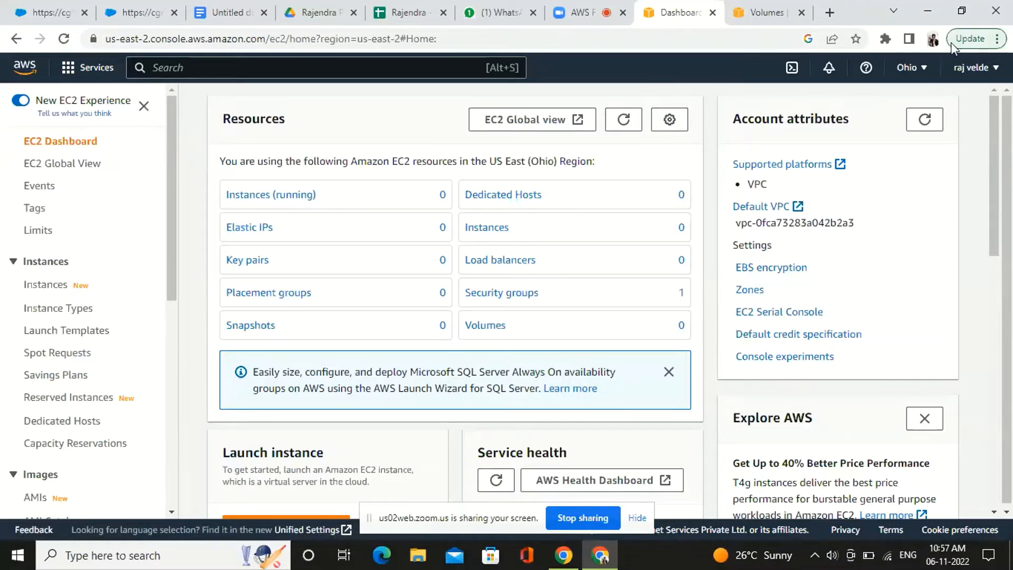
left_click(921, 69)
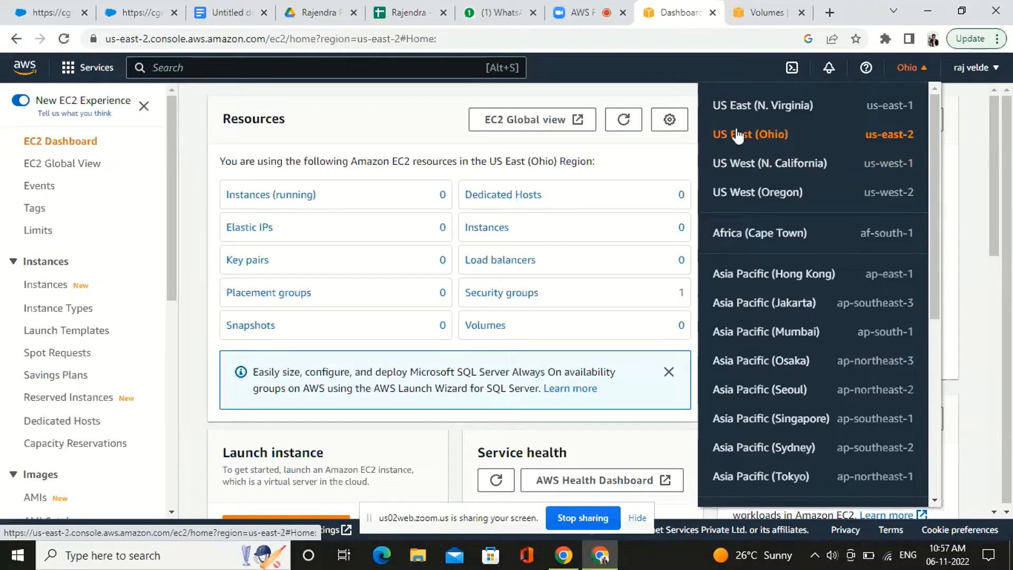
left_click(411, 107)
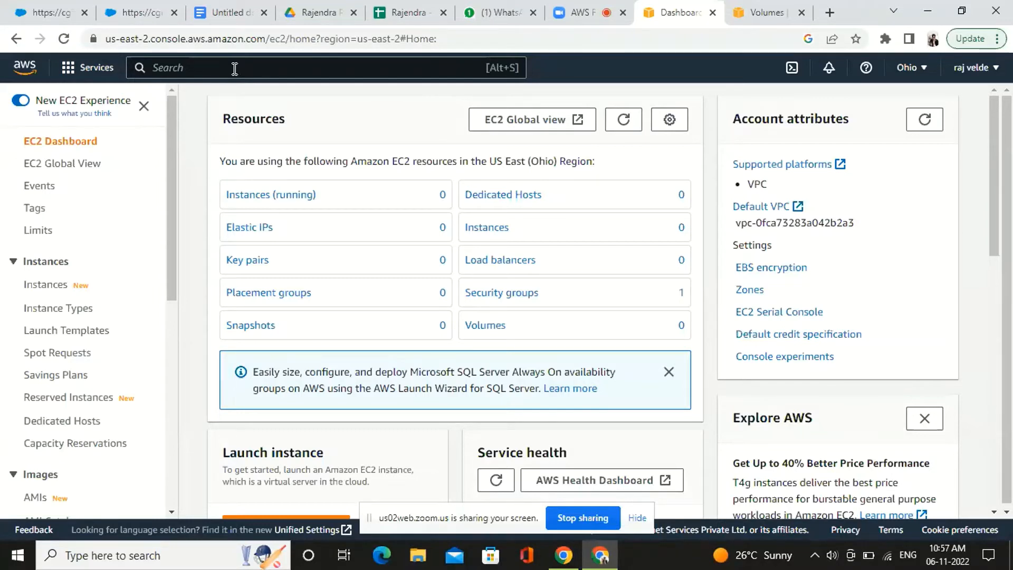
Open the form for launching a new EC2 instance in the Ohio region
scroll(132, 227, "down", 3)
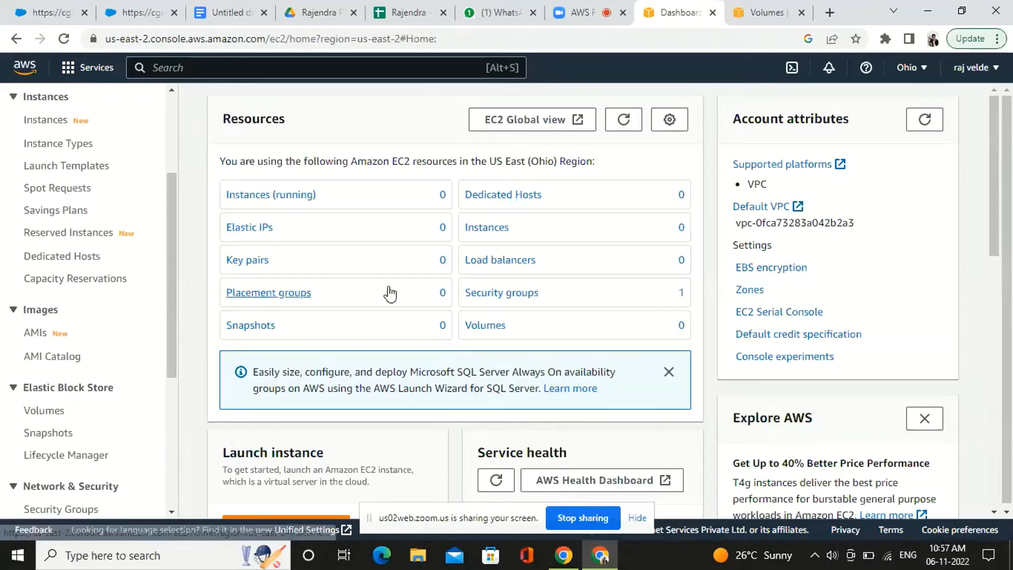
scroll(389, 291, "down", 5)
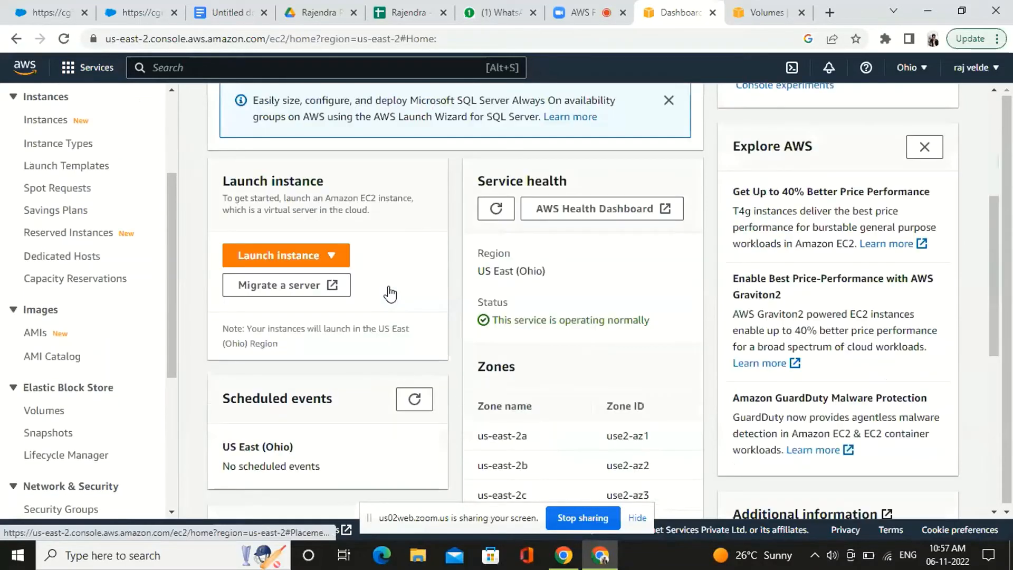
left_click(283, 255)
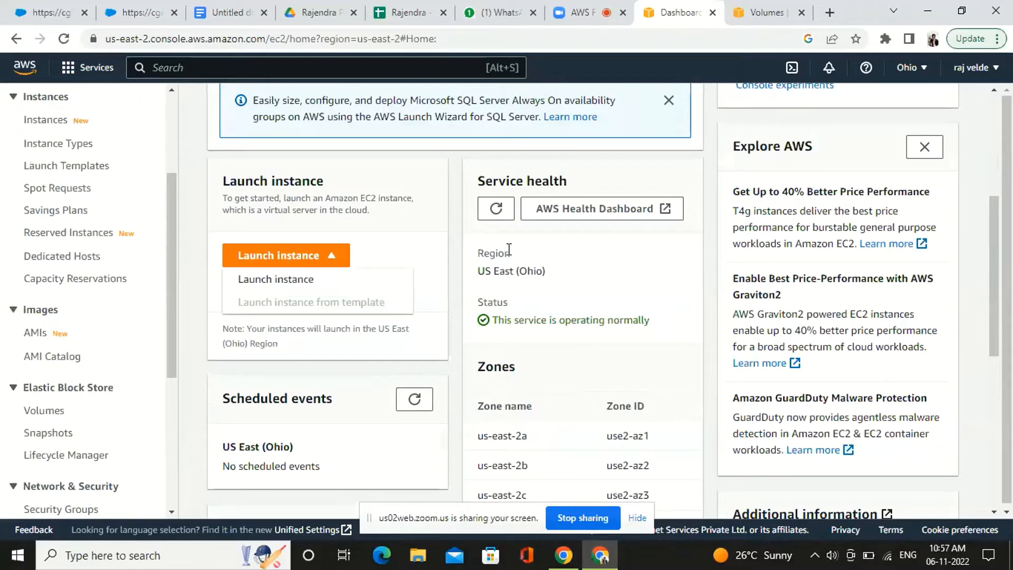
scroll(508, 247, "down", 2)
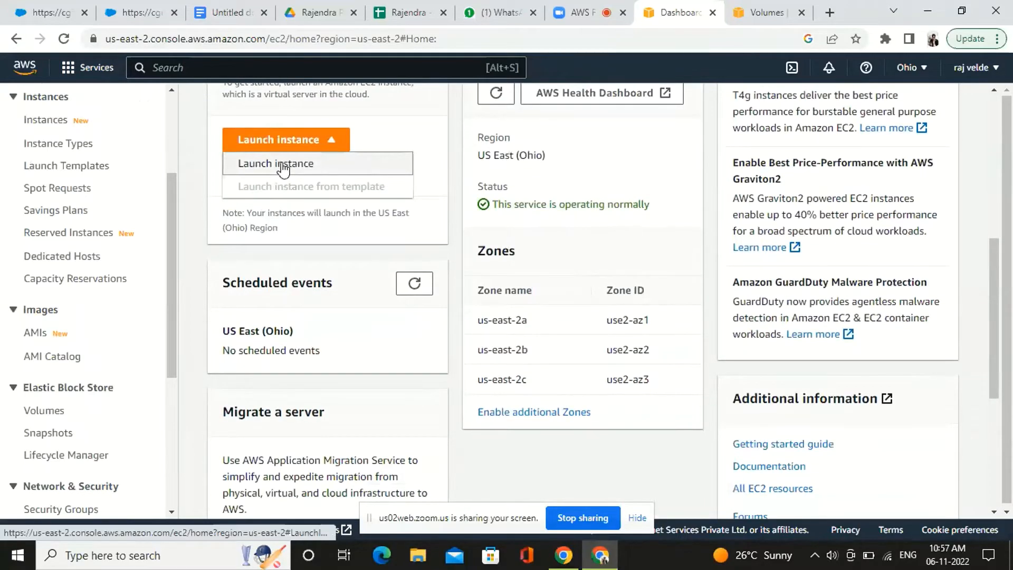
left_click(283, 165)
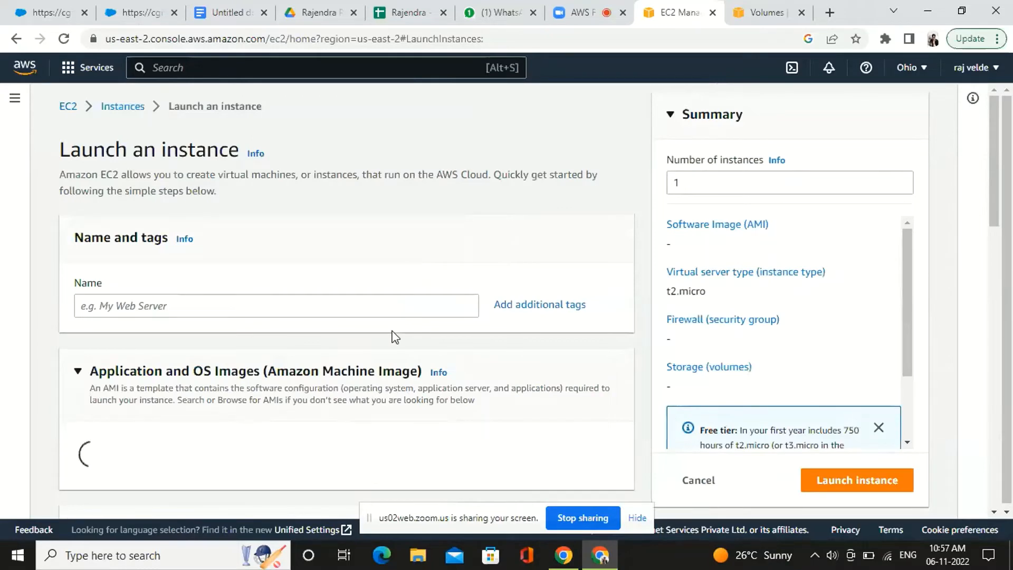
scroll(395, 336, "down", 3)
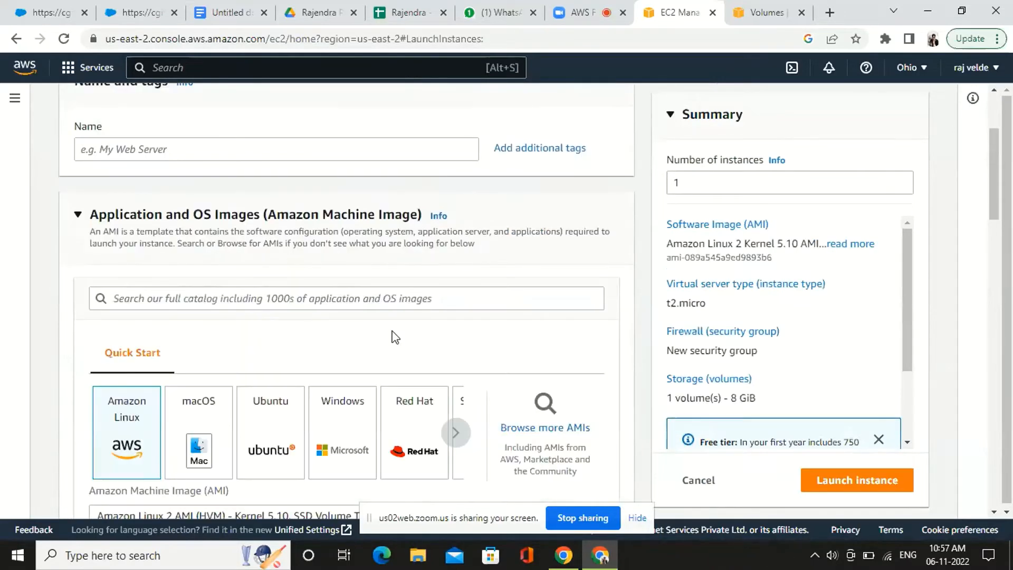
scroll(395, 337, "down", 1)
scroll(395, 337, "up", 1)
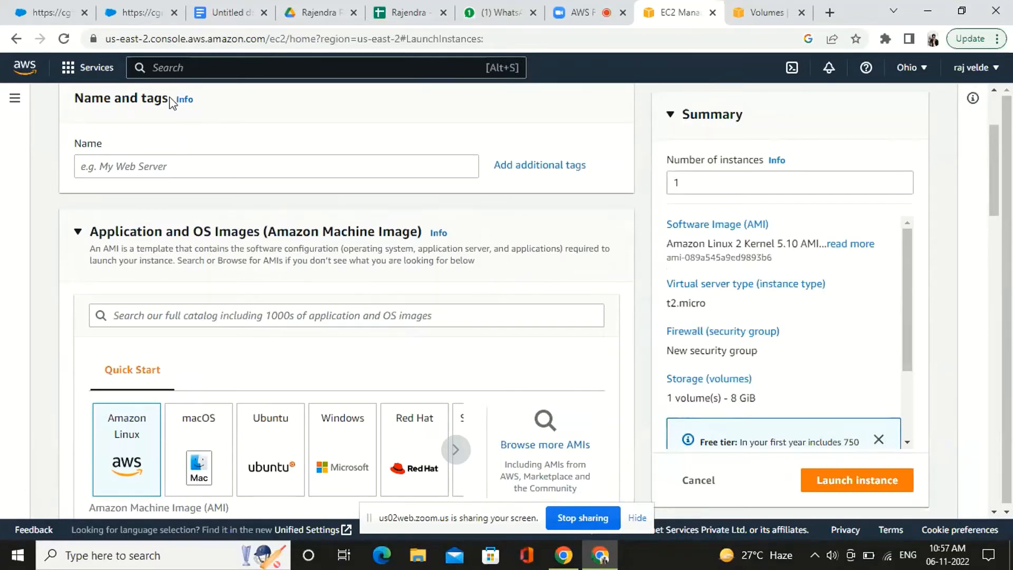
left_click(157, 167)
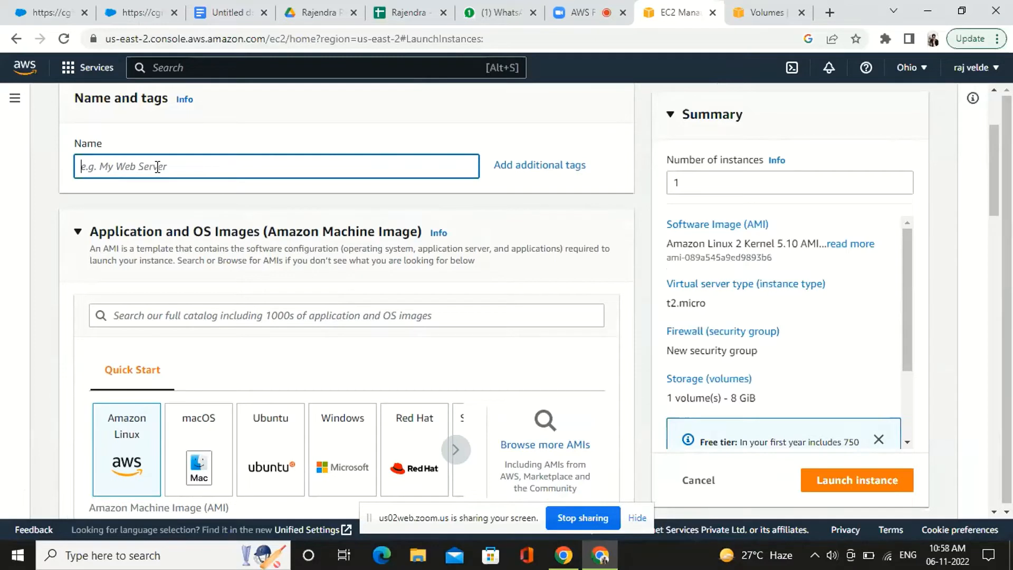
type("Ec")
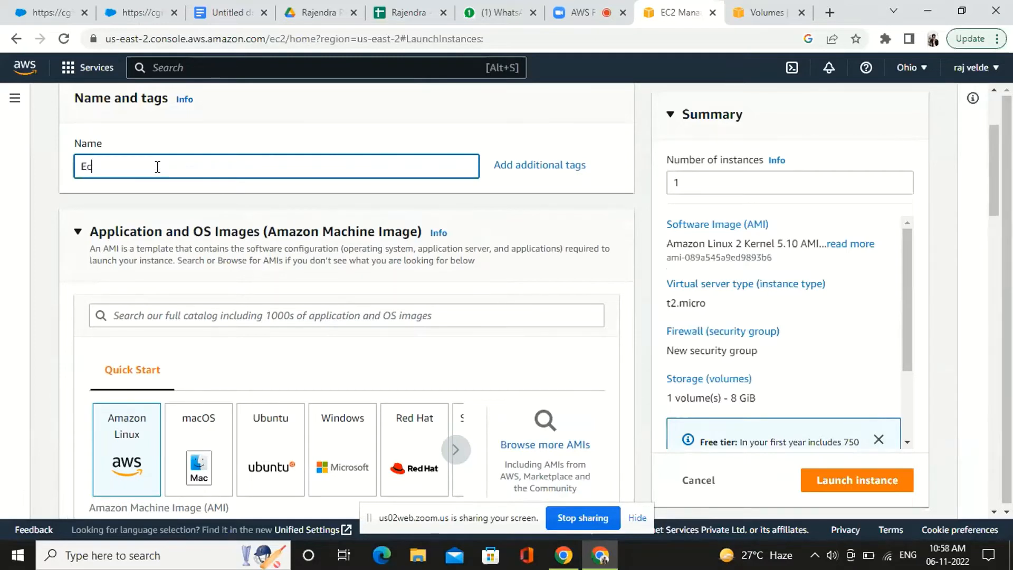
type("2_user")
key("BackSpace")
Name the new instance Demo_lab_2
key("BackSpace")
key("BackSpace")
key("BackSpace")
key("BackSpace")
key("BackSpace")
key("BackSpace")
key("BackSpace")
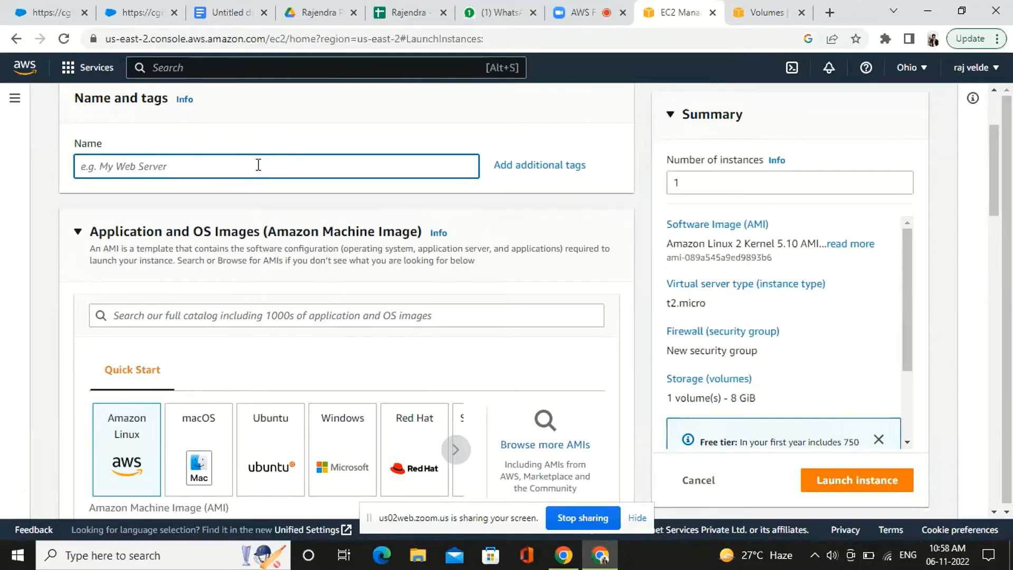
type("L")
key("BackSpace")
type("Demo lab")
key("BackSpace")
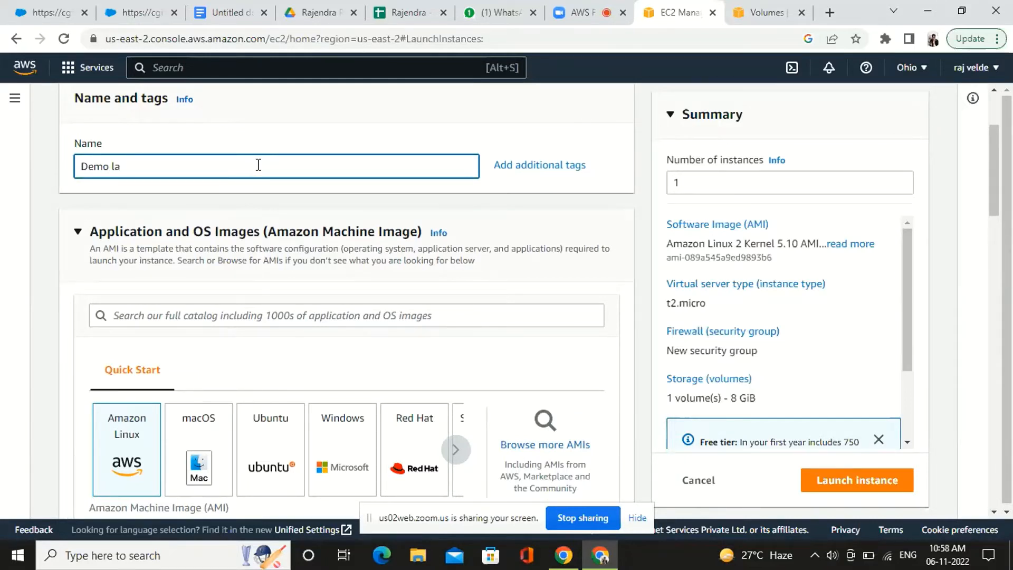
key("BackSpace")
key("BackSpace")
type("_lab-_2")
Glance at the Zoom meeting, return to the launch form and choose the Microsoft Windows Server 2022 Base image
left_click(605, 8)
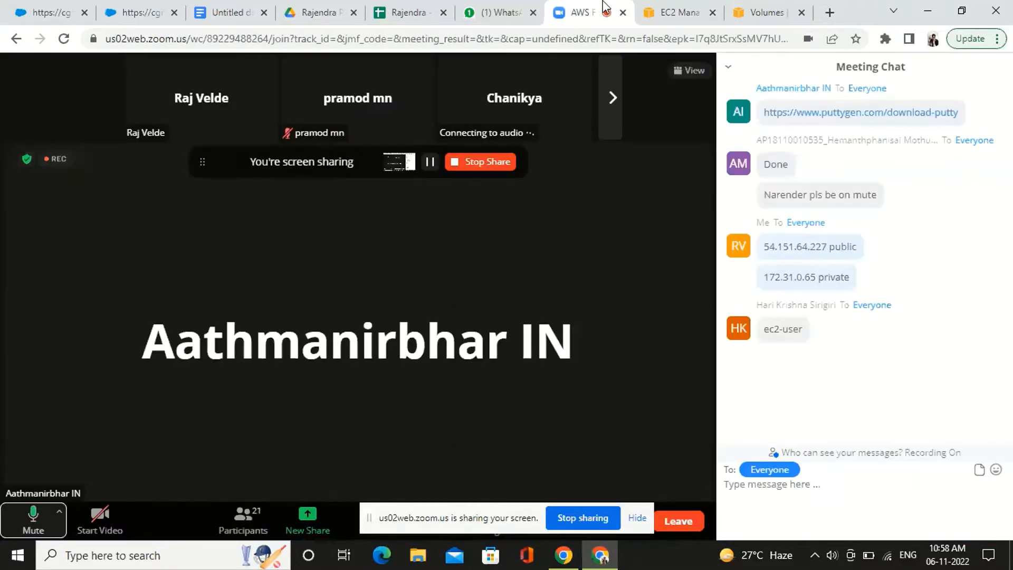
left_click(703, 7)
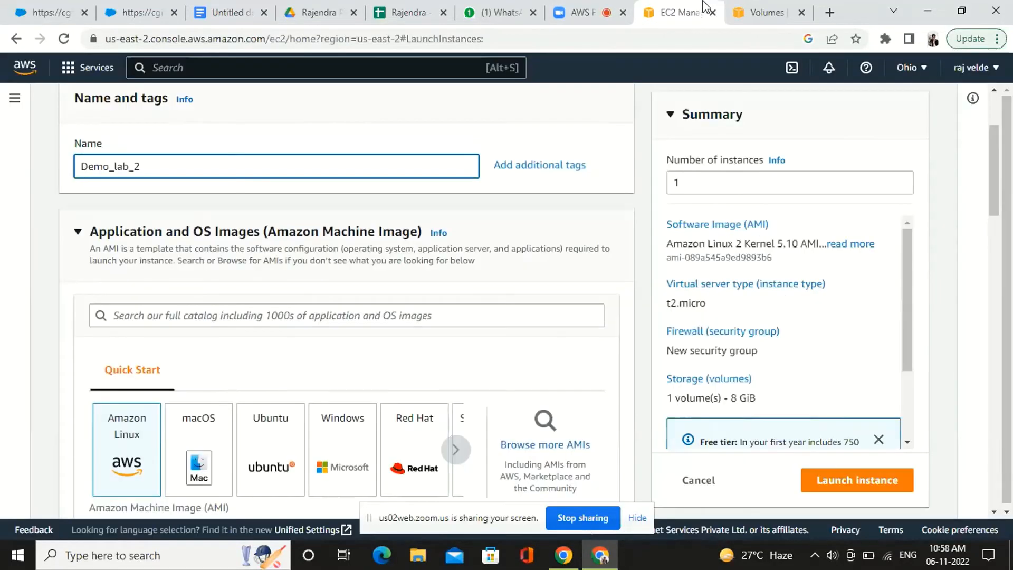
scroll(237, 407, "down", 3)
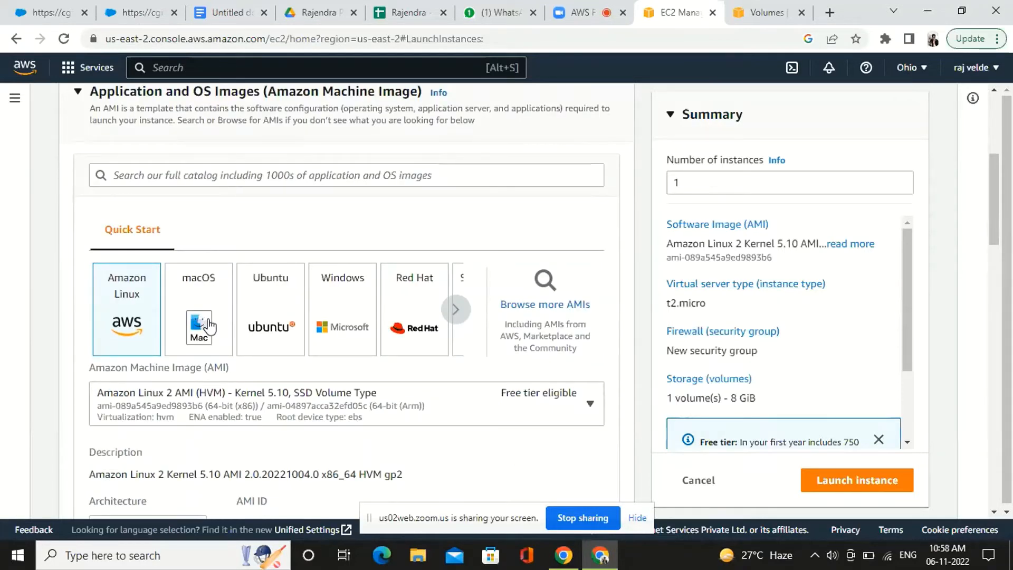
left_click(352, 294)
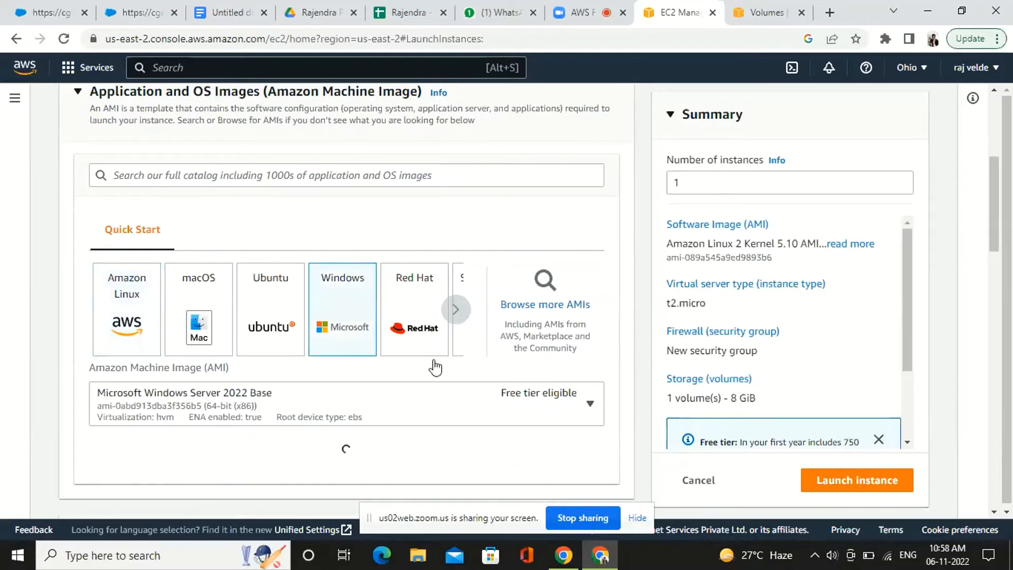
scroll(442, 407, "down", 10)
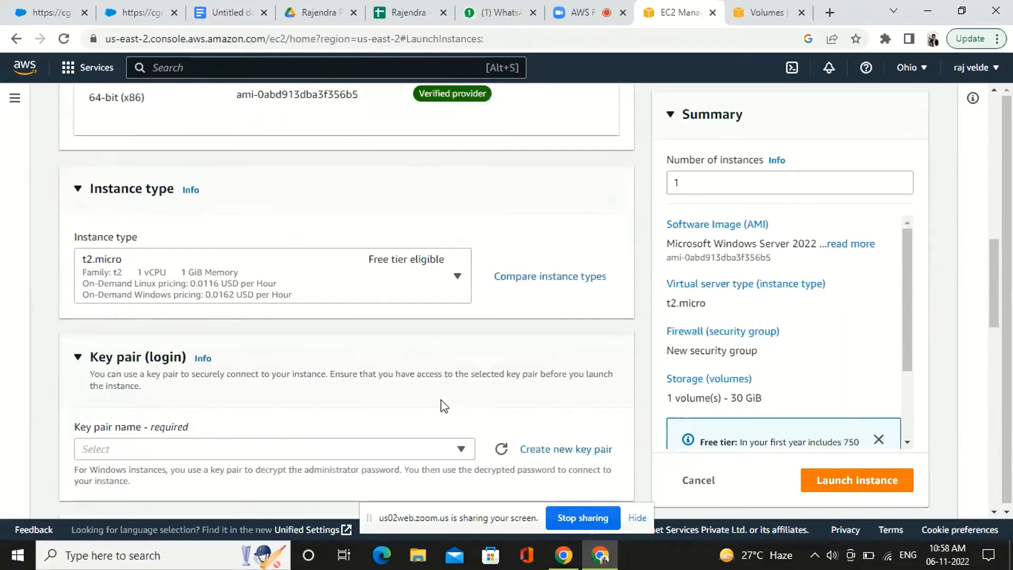
scroll(350, 441, "down", 3)
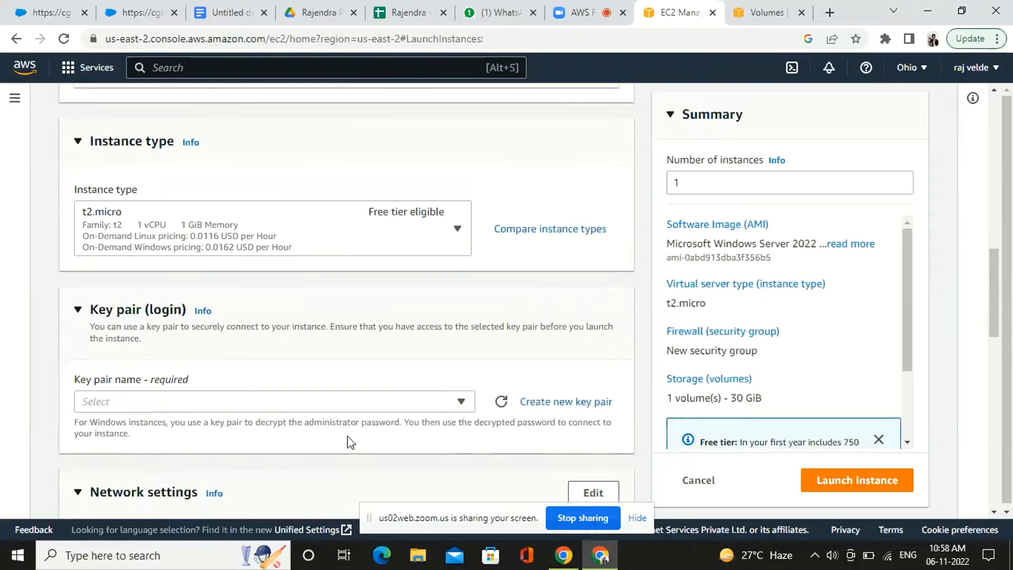
left_click(154, 232)
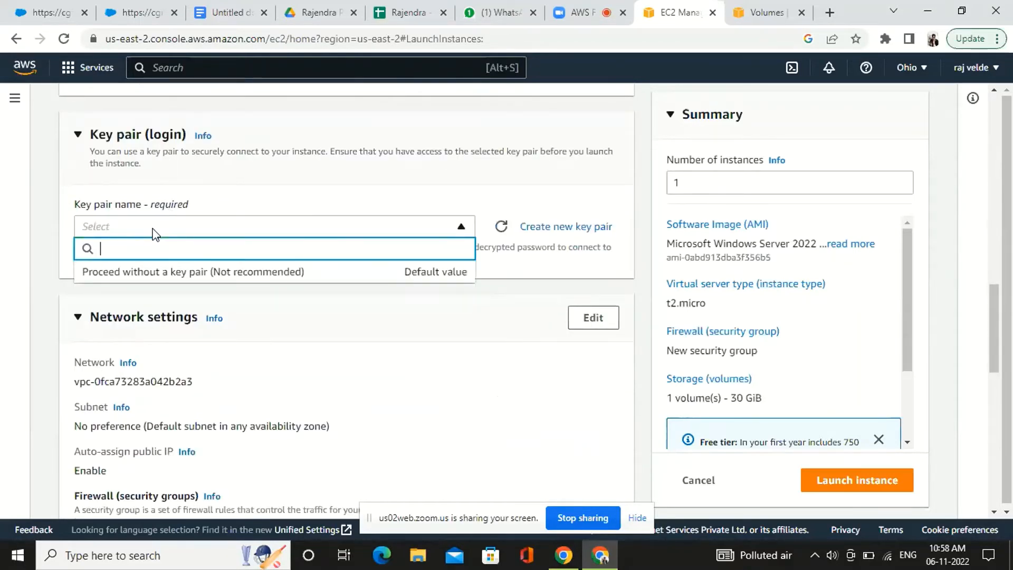
type("lab")
key("BackSpace")
key("BackSpace")
key("BackSpace")
Create a key pair named lab_demo_2 in .pem format for the instance
left_click(532, 227)
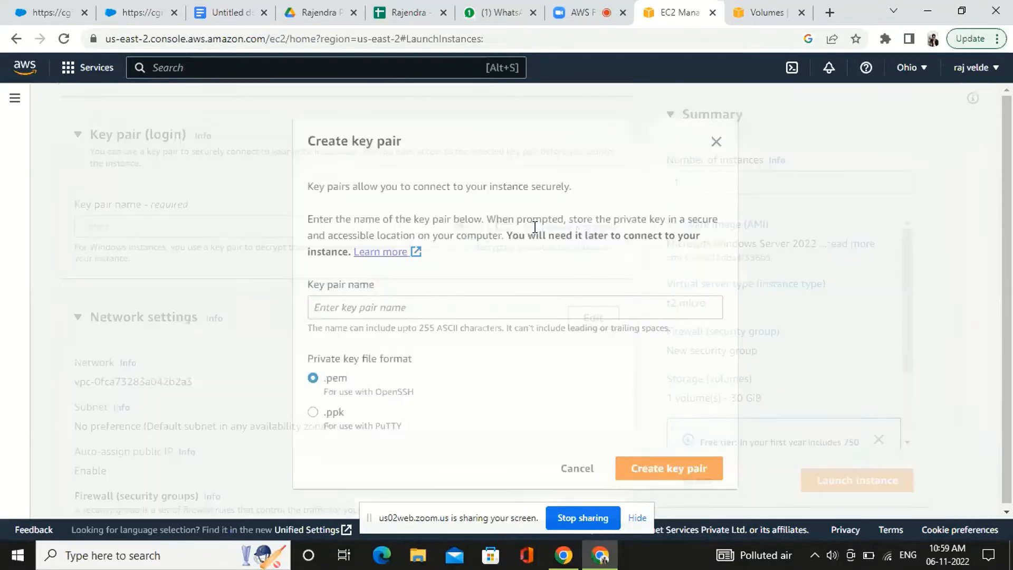
left_click(356, 305)
type("lab_demo")
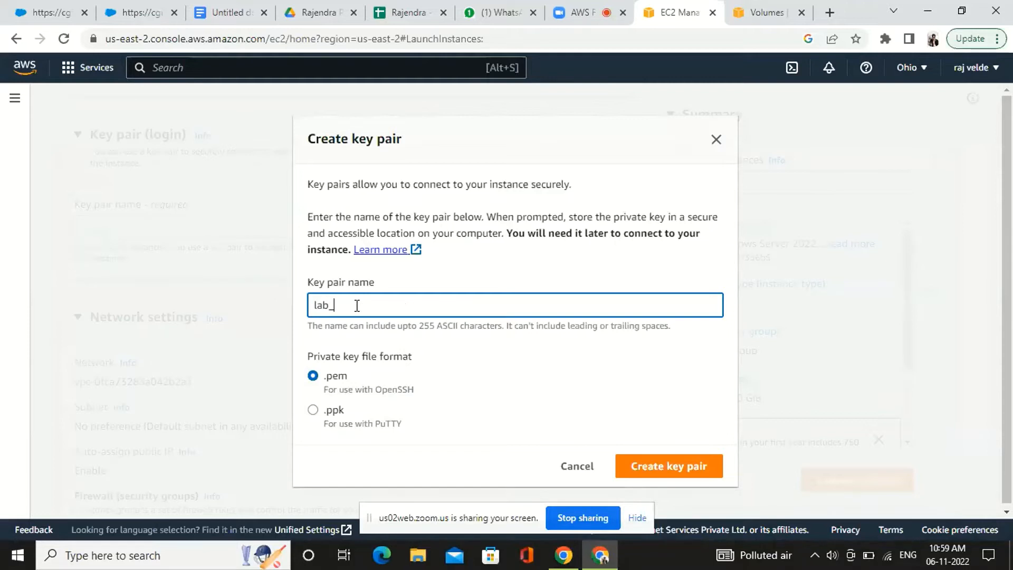
type("_2")
left_click(682, 468)
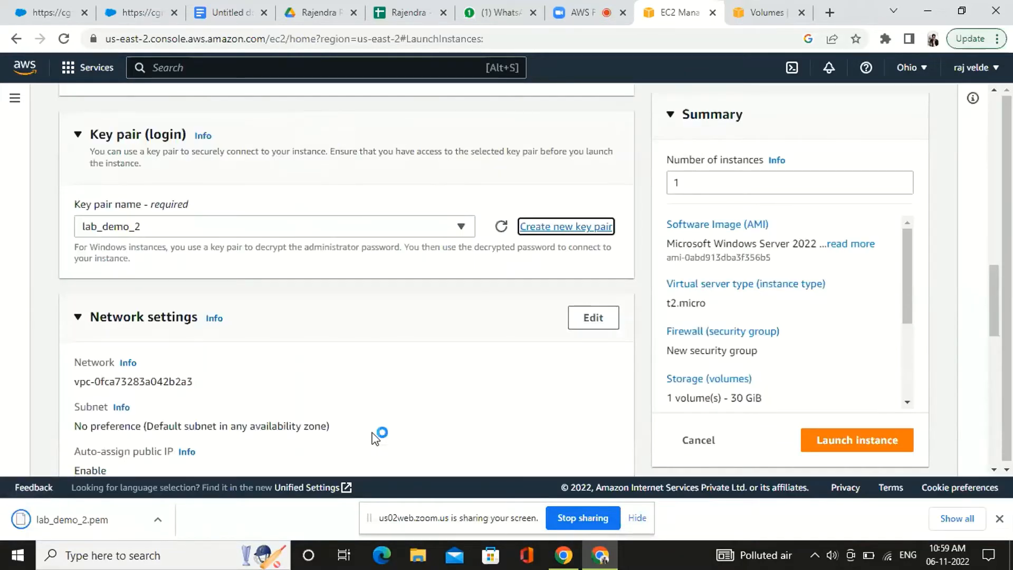
Review the network and firewall settings of the new instance
scroll(375, 438, "down", 2)
scroll(375, 438, "down", 2)
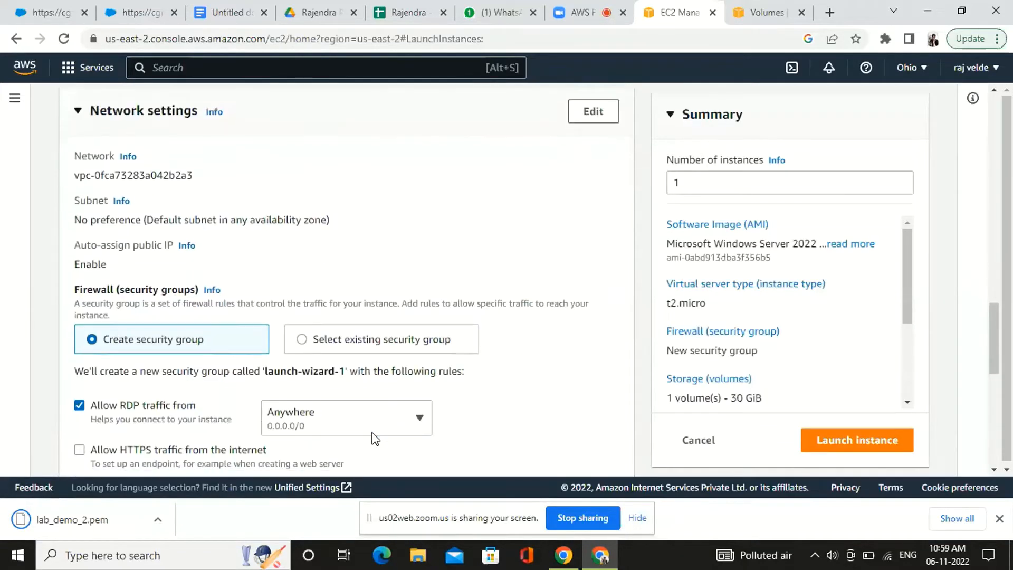
scroll(375, 438, "down", 1)
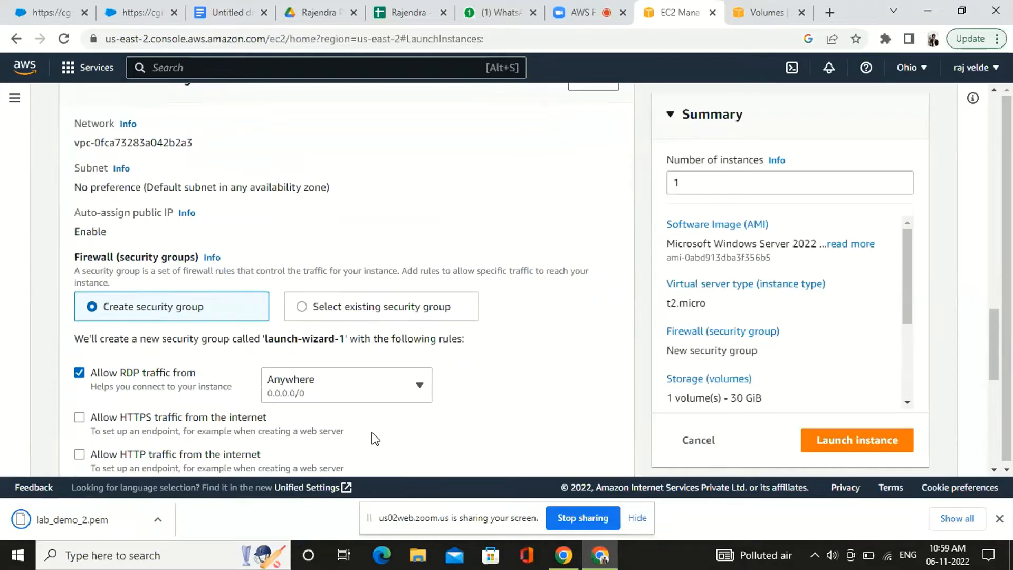
scroll(375, 437, "down", 3)
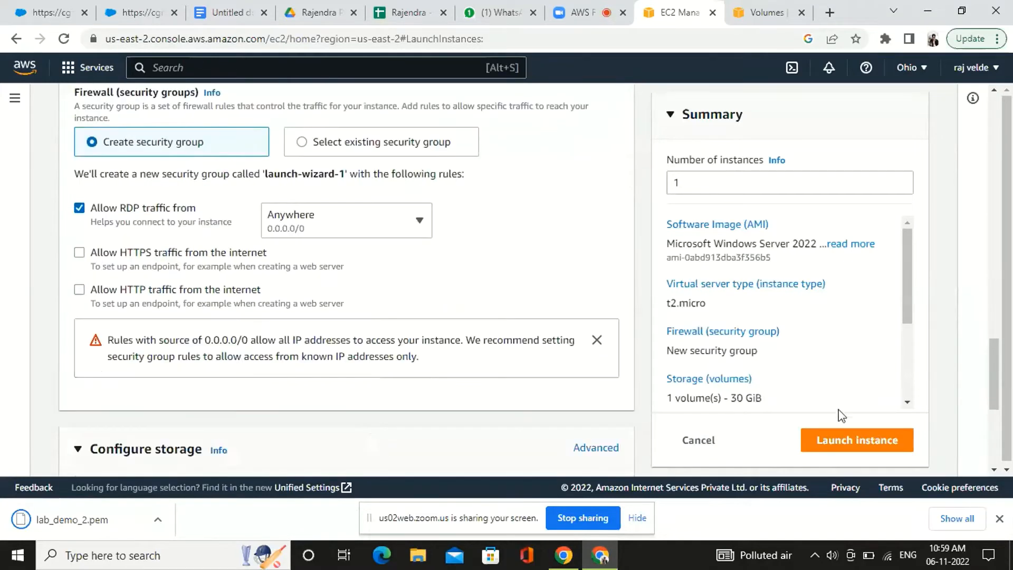
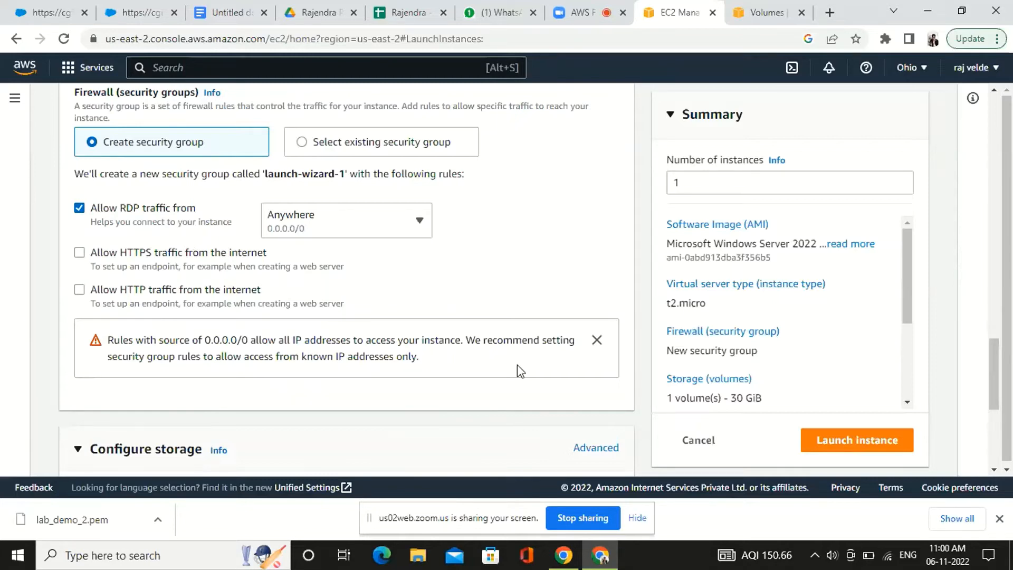
Examine the firewall rules and the root volume storage configuration of the new instance
scroll(517, 365, "down", 5)
scroll(517, 365, "up", 2)
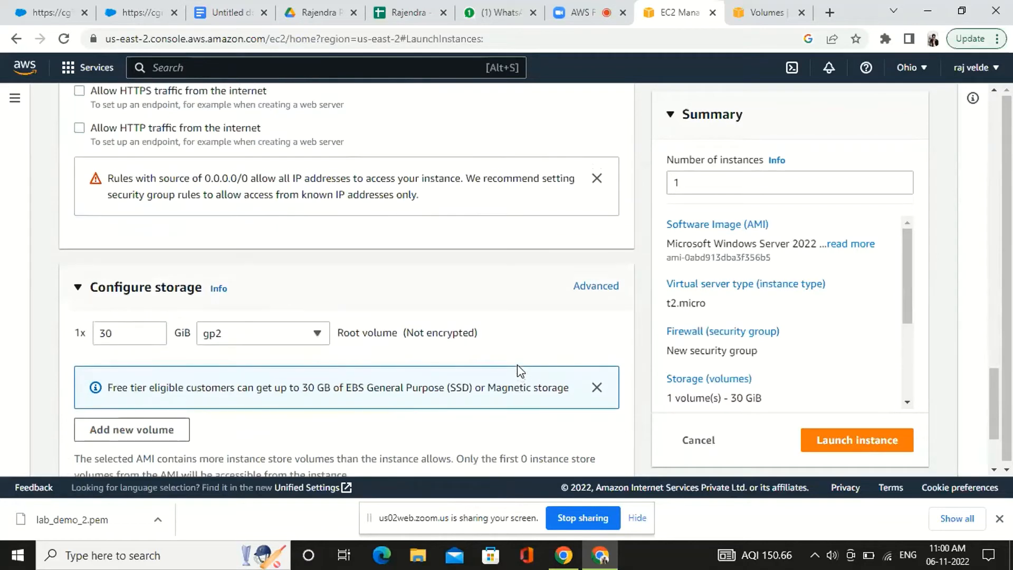
scroll(517, 369, "down", 1)
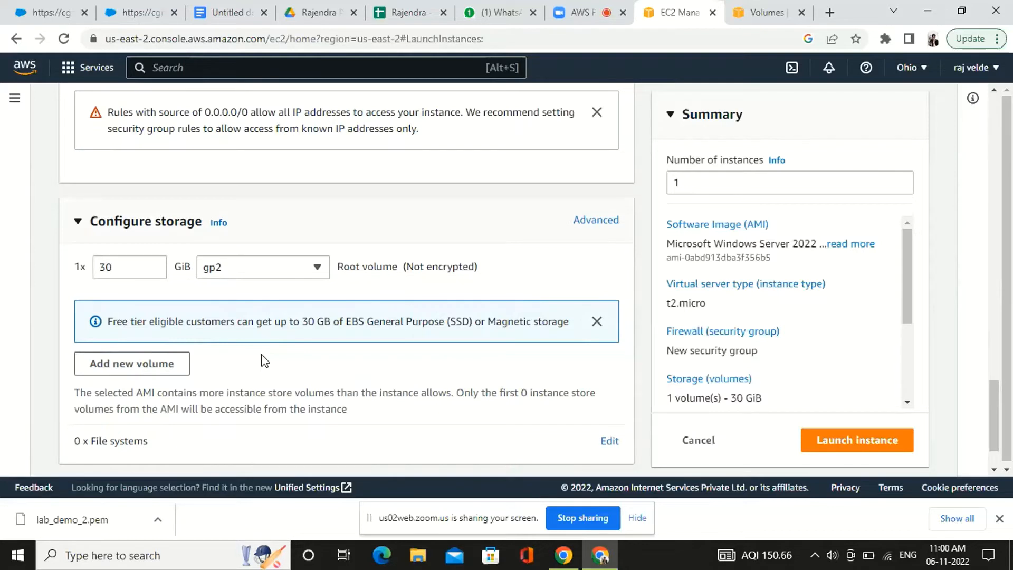
scroll(265, 361, "down", 1)
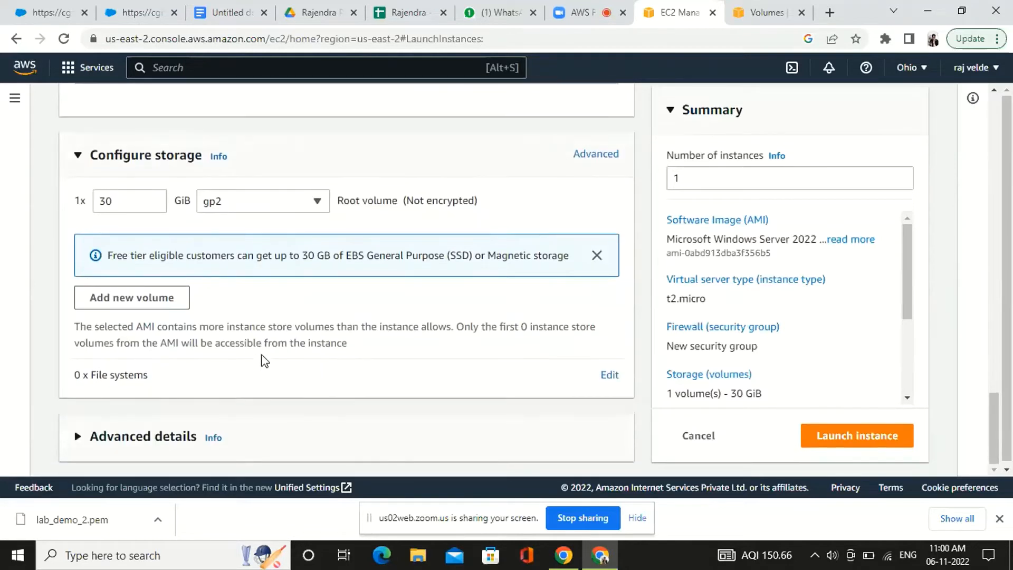
Expand the advanced details of the launch form and examine the settings down to the instance auto-recovery options
left_click(150, 447)
scroll(316, 412, "down", 3)
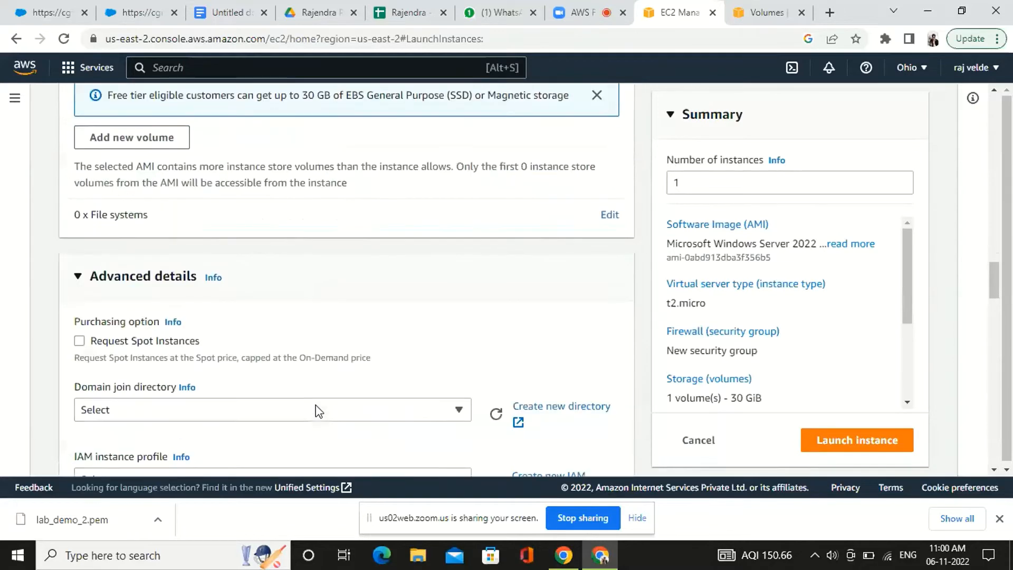
scroll(319, 411, "down", 1)
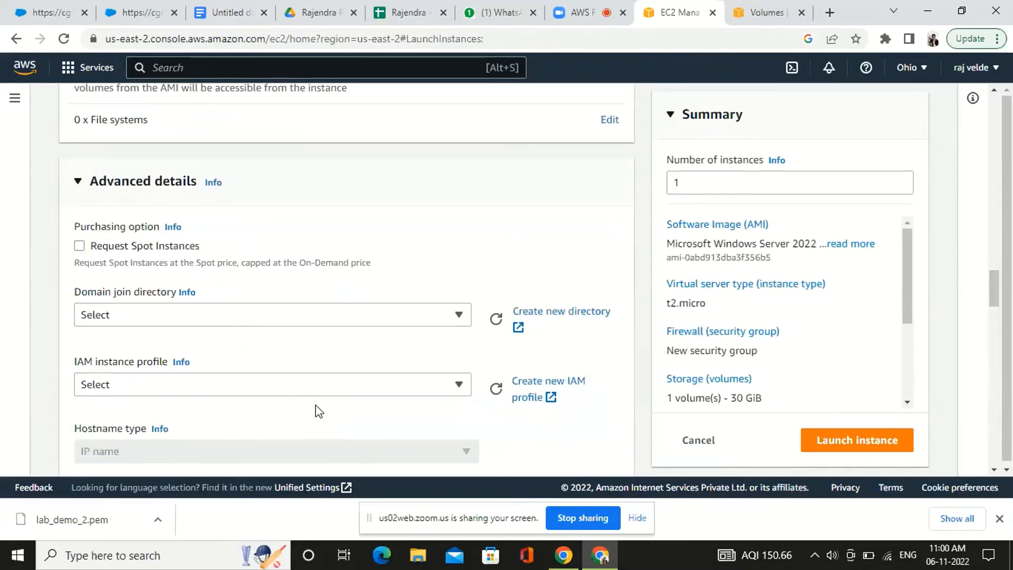
scroll(319, 410, "down", 3)
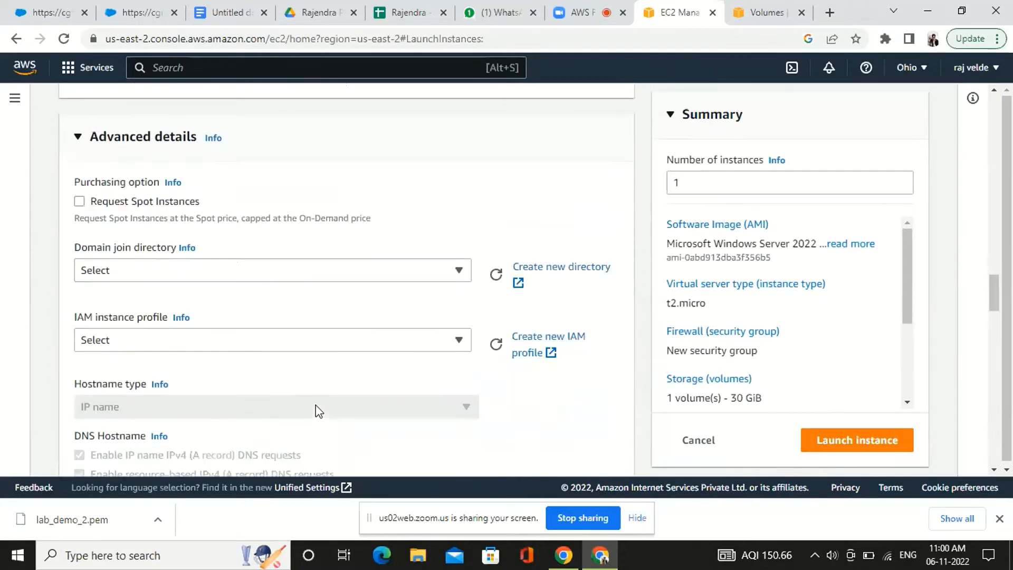
scroll(315, 411, "down", 1)
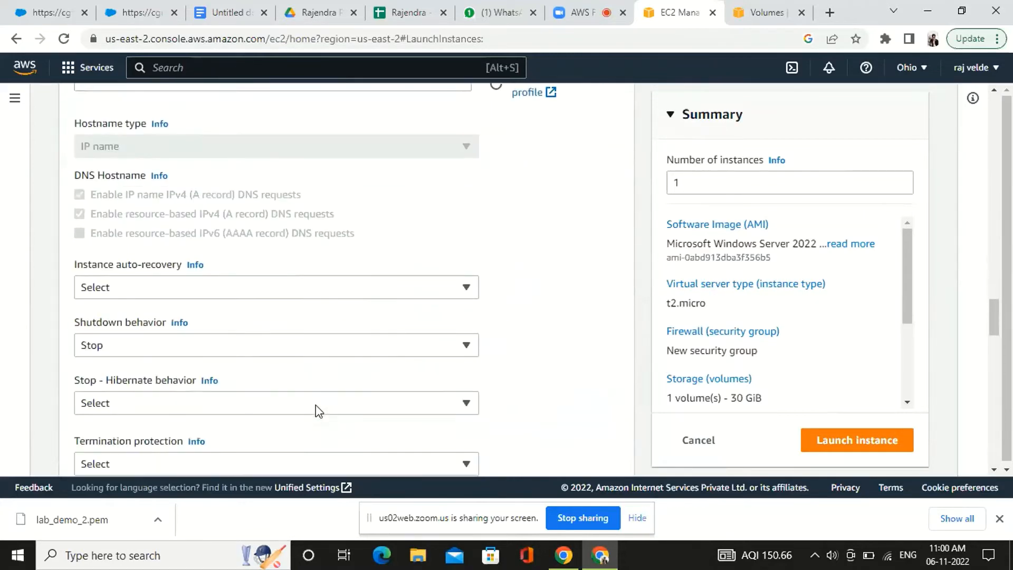
scroll(315, 405, "down", 1)
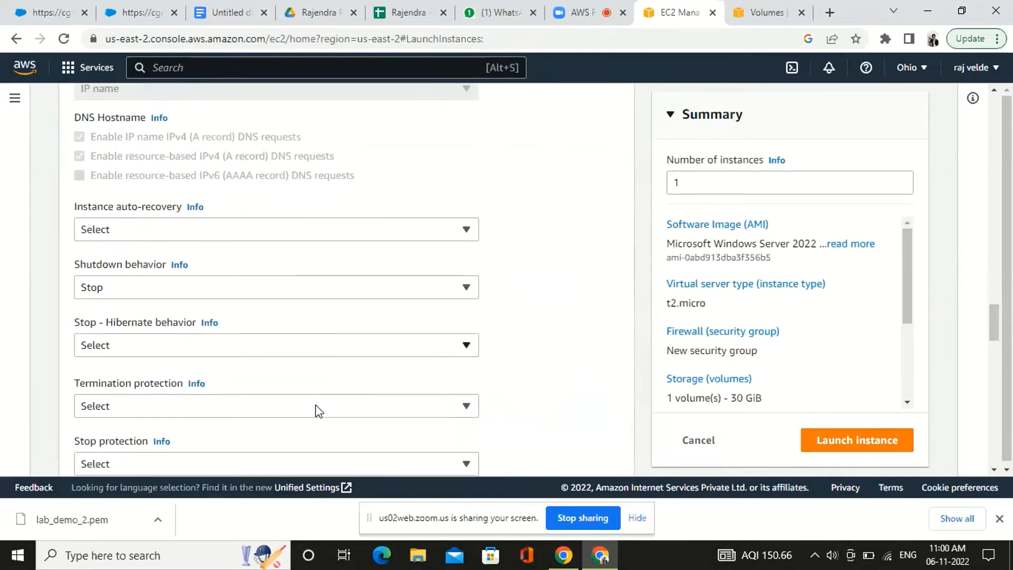
left_click(305, 228)
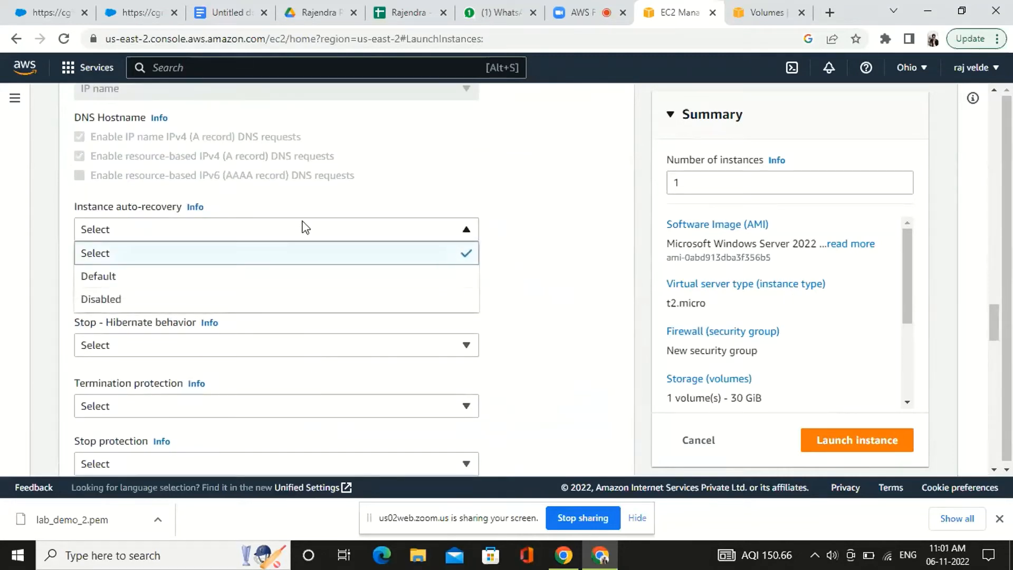
left_click(305, 231)
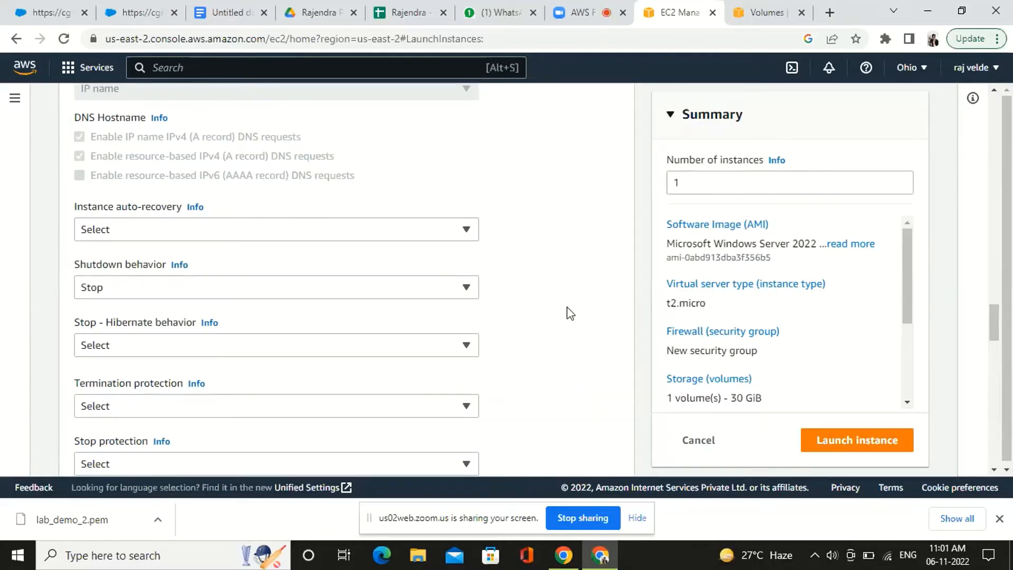
Examine the remaining advanced settings from shutdown behavior and stop protection down to the user data
scroll(570, 313, "down", 1)
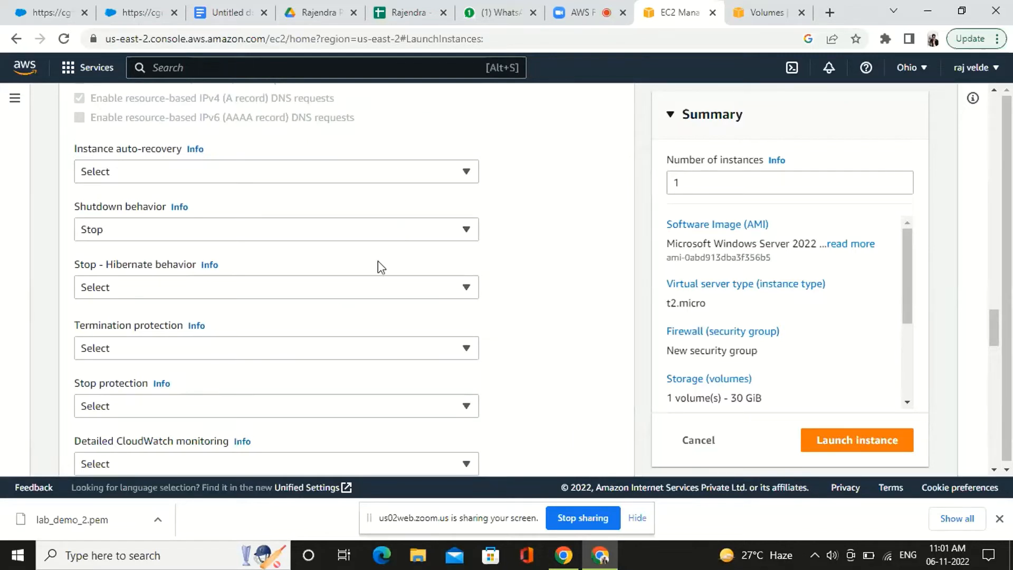
left_click(312, 404)
left_click(311, 404)
scroll(313, 404, "down", 2)
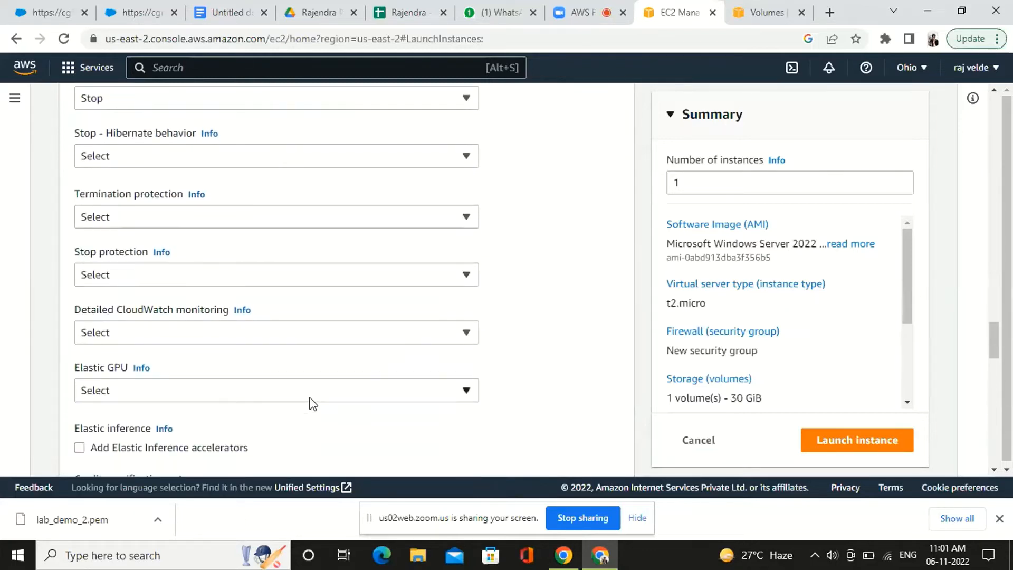
scroll(313, 404, "up", 2)
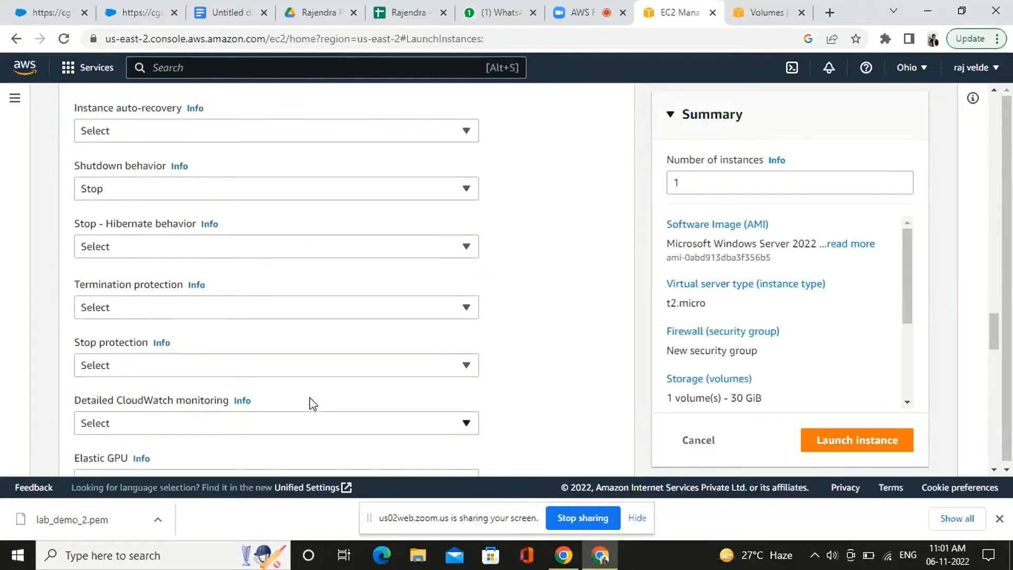
scroll(395, 353, "down", 3)
scroll(397, 354, "down", 1)
scroll(397, 355, "down", 1)
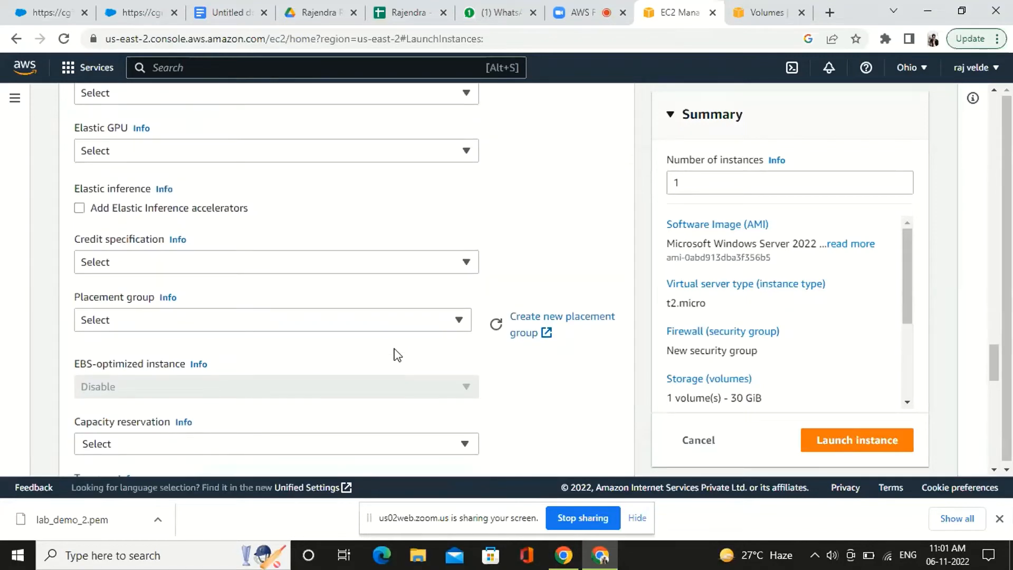
scroll(397, 355, "down", 5)
scroll(397, 355, "down", 4)
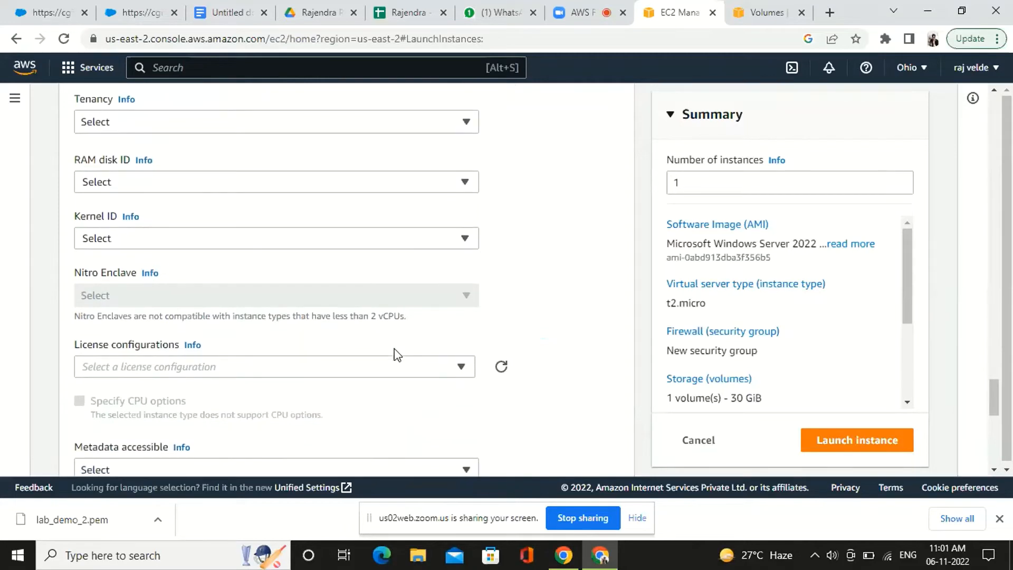
scroll(397, 355, "down", 8)
scroll(395, 349, "down", 4)
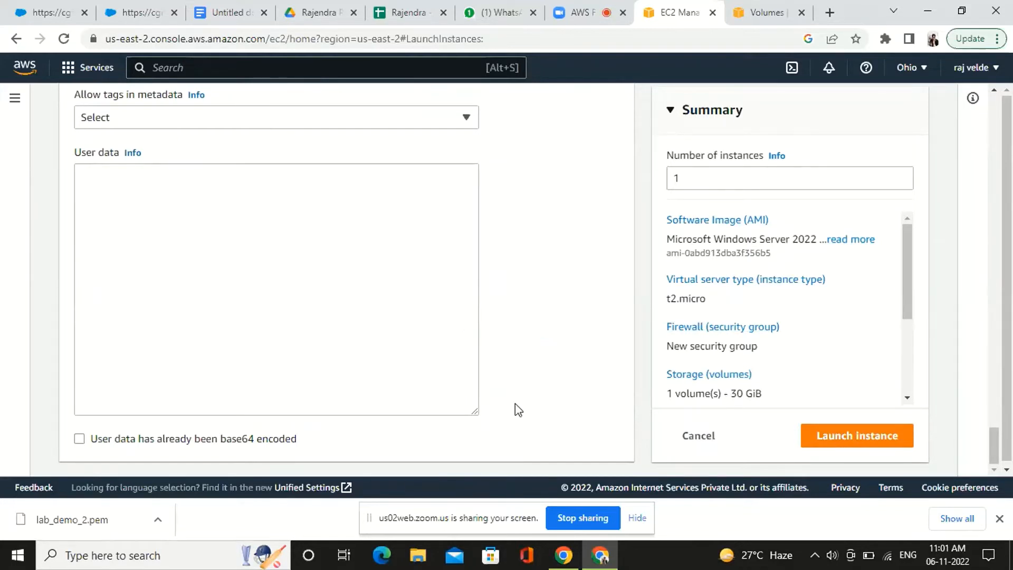
Go back through the advanced settings and check the available shutdown behavior options
scroll(524, 410, "up", 12)
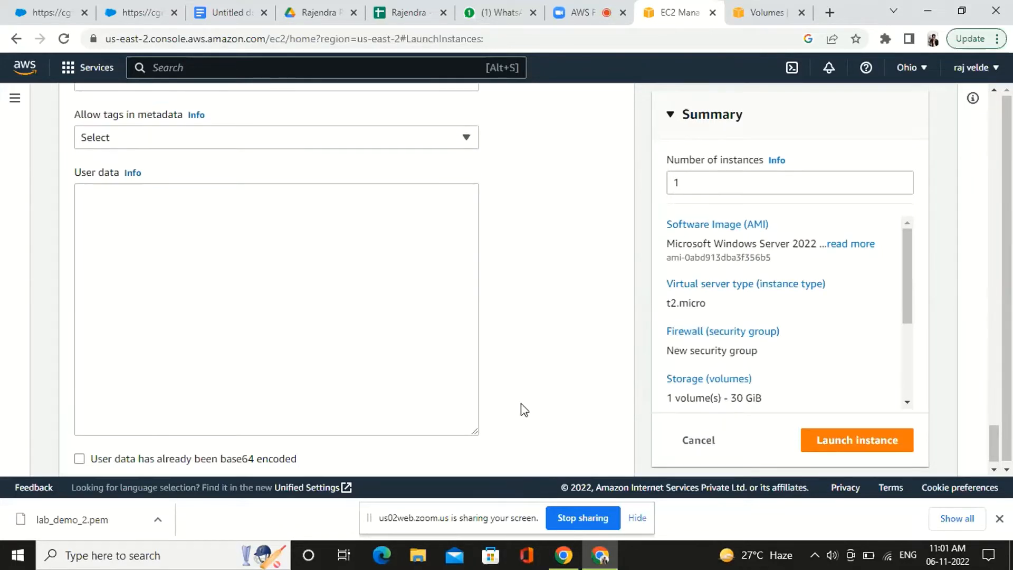
scroll(521, 404, "up", 10)
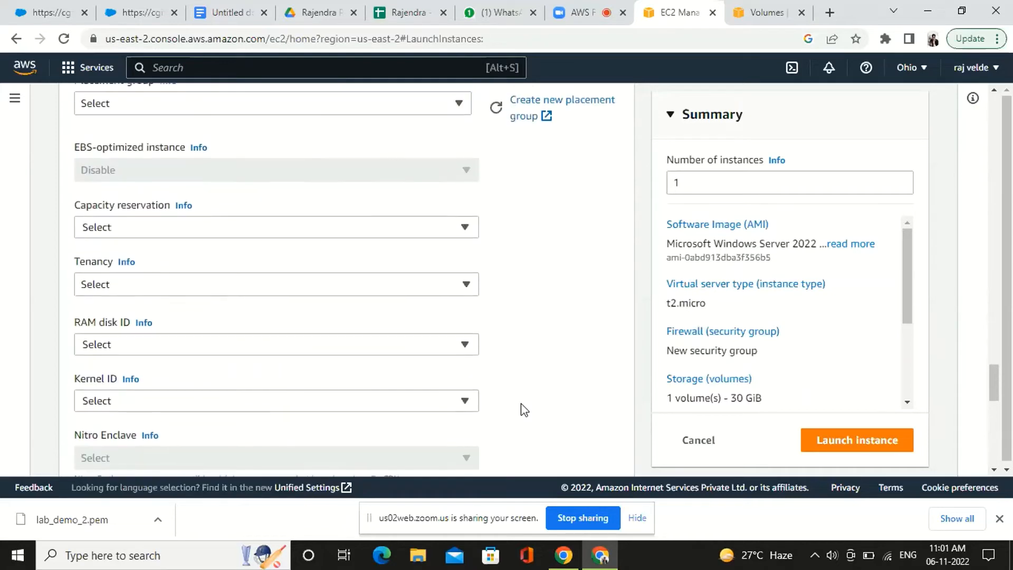
scroll(520, 402, "up", 4)
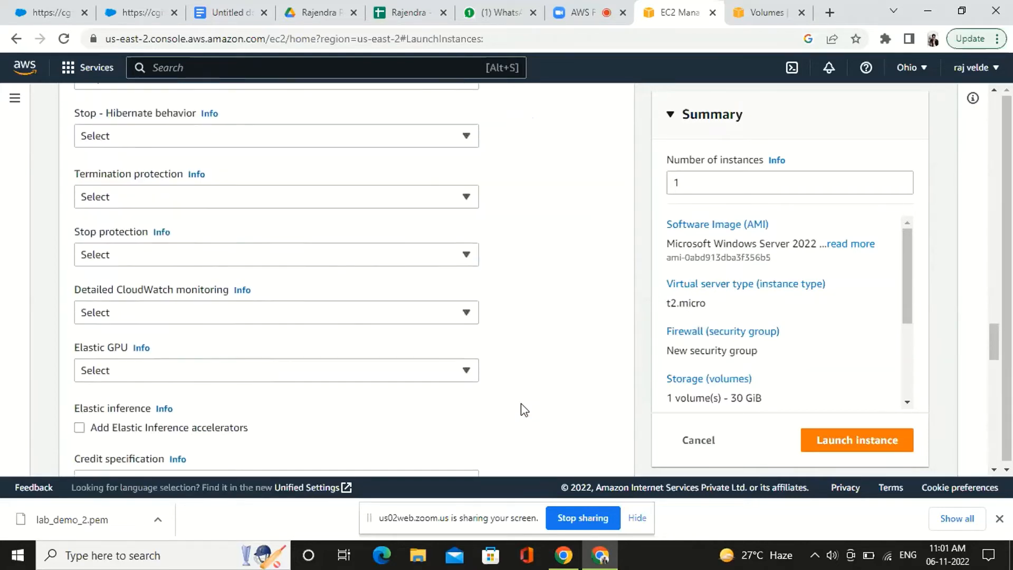
scroll(521, 403, "up", 2)
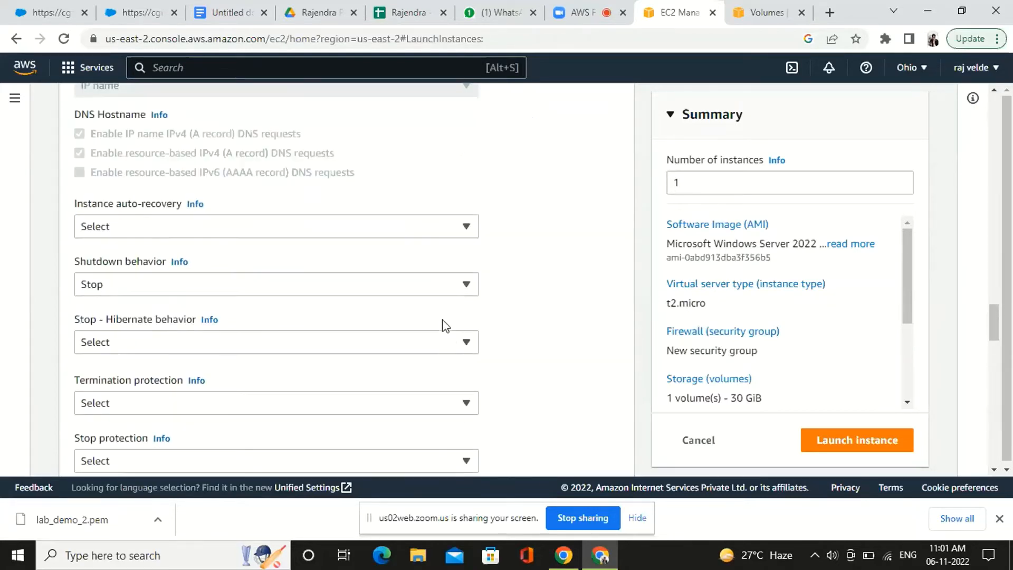
left_click(446, 294)
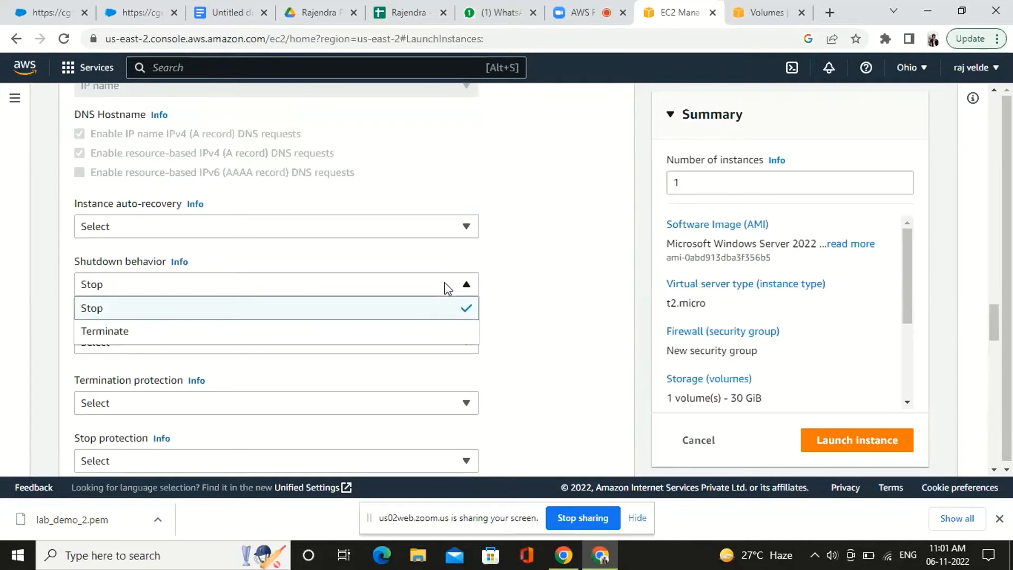
left_click(448, 285)
Launch the Demo_lab_2 instance and dismiss the browser's download bar
scroll(539, 313, "up", 2)
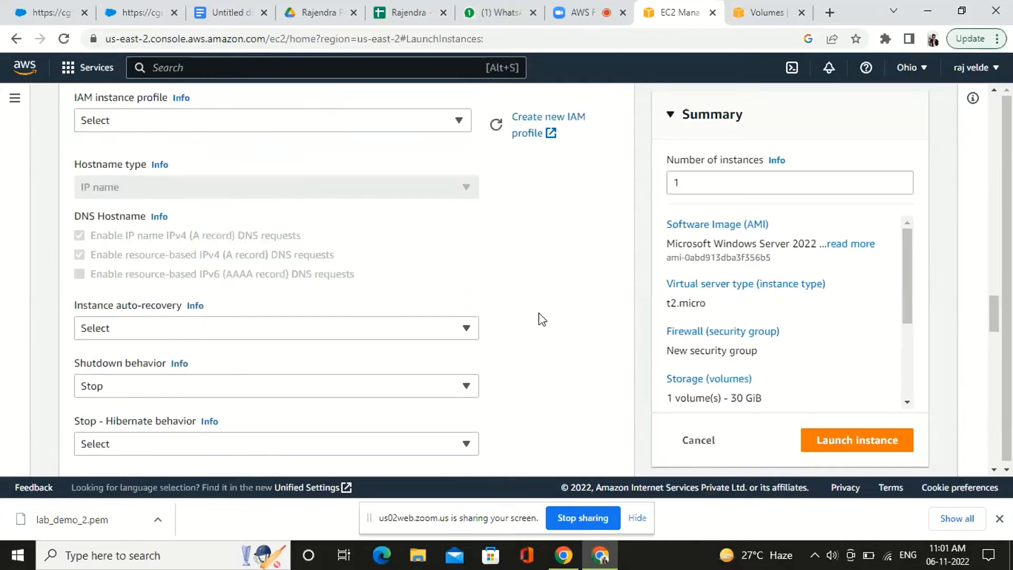
left_click(851, 449)
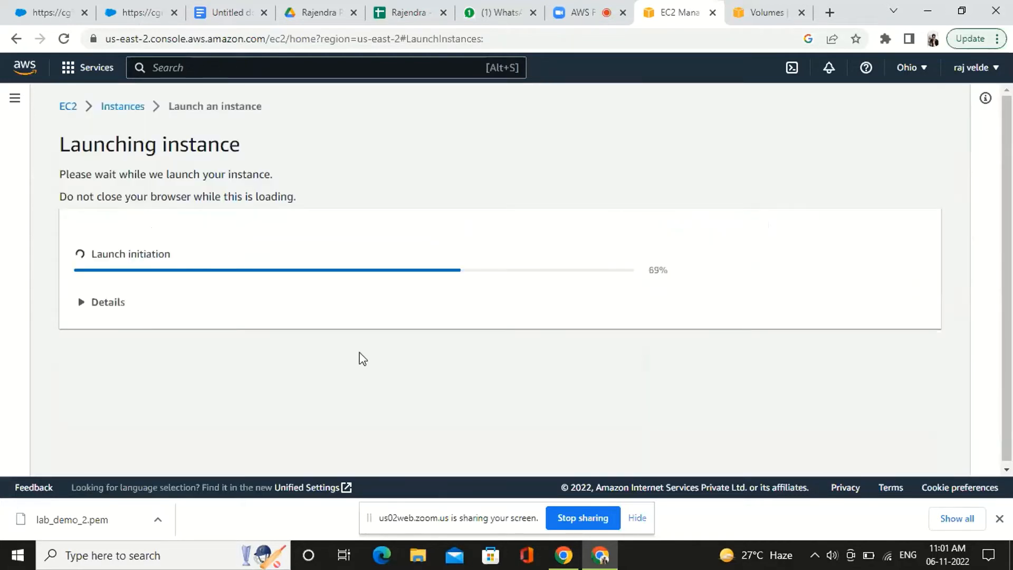
left_click(999, 518)
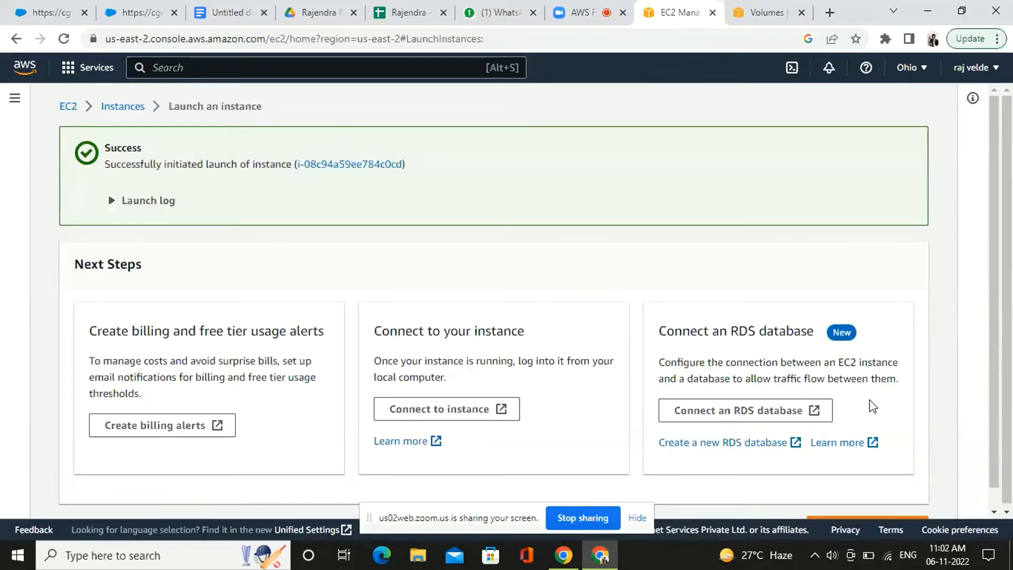
Open the connection page of the launched instance in a separate tab, close the duplicate tab and return to the launch confirmation
scroll(716, 305, "down", 1)
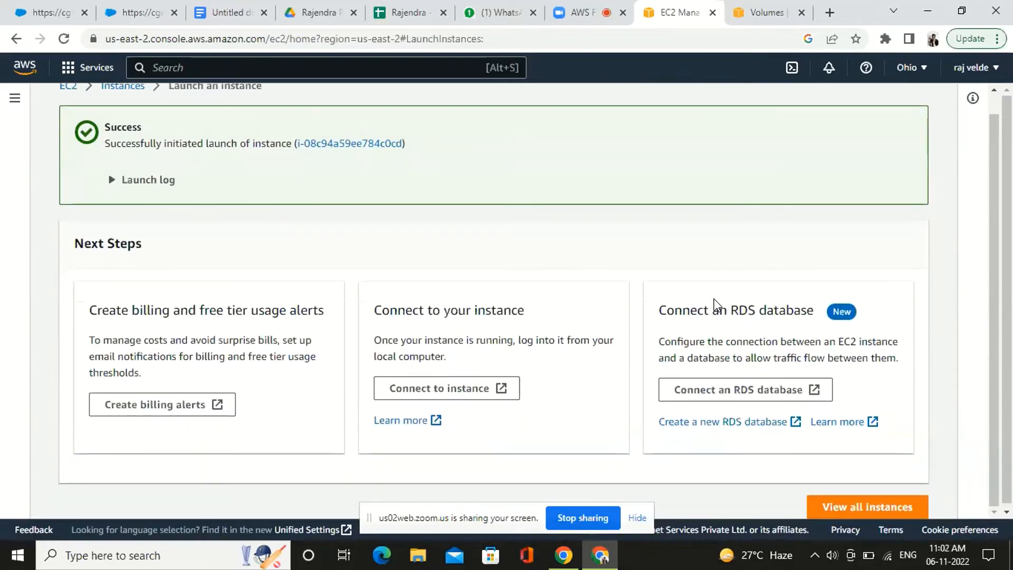
left_click(430, 399)
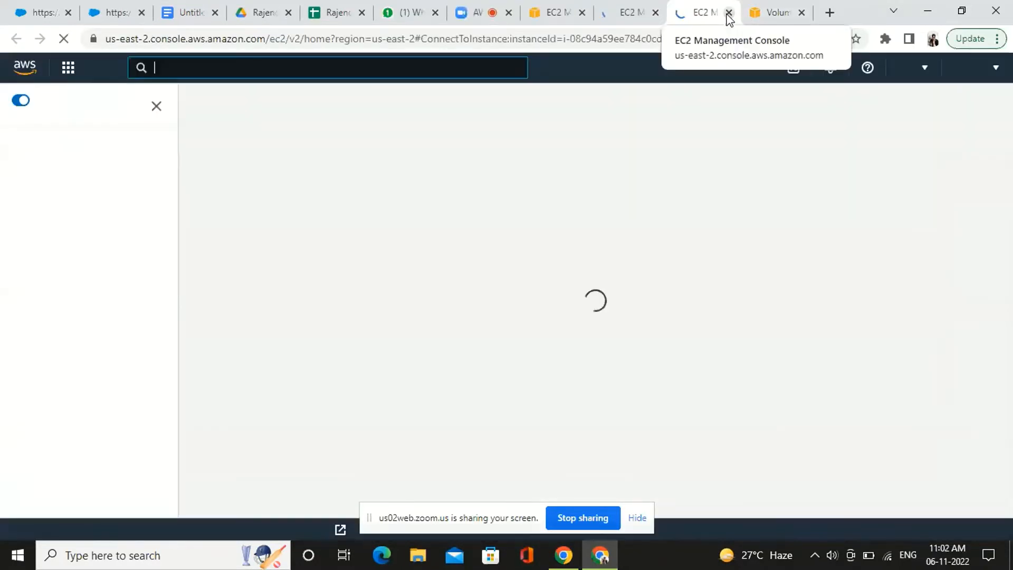
left_click(728, 13)
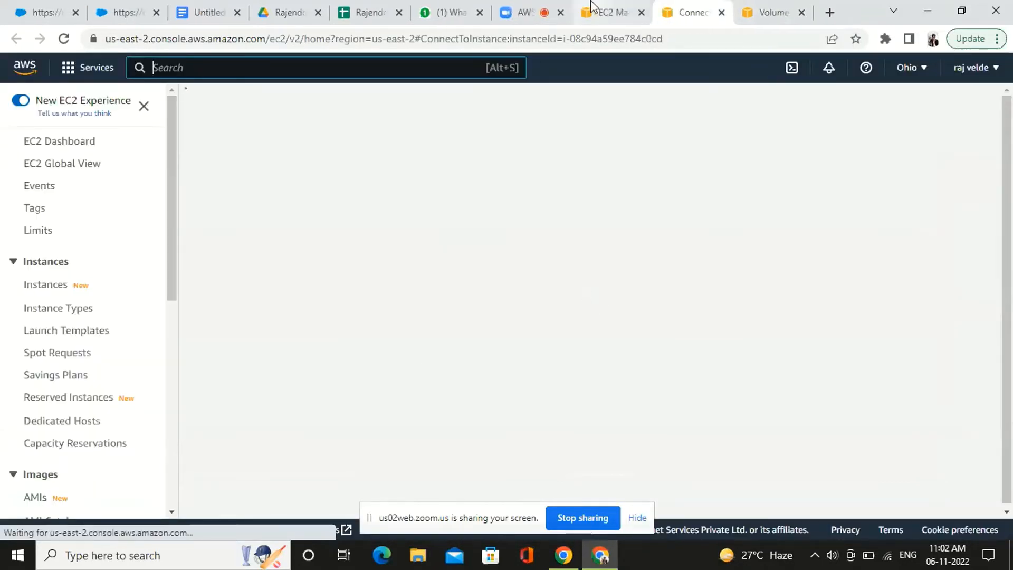
left_click(591, 7)
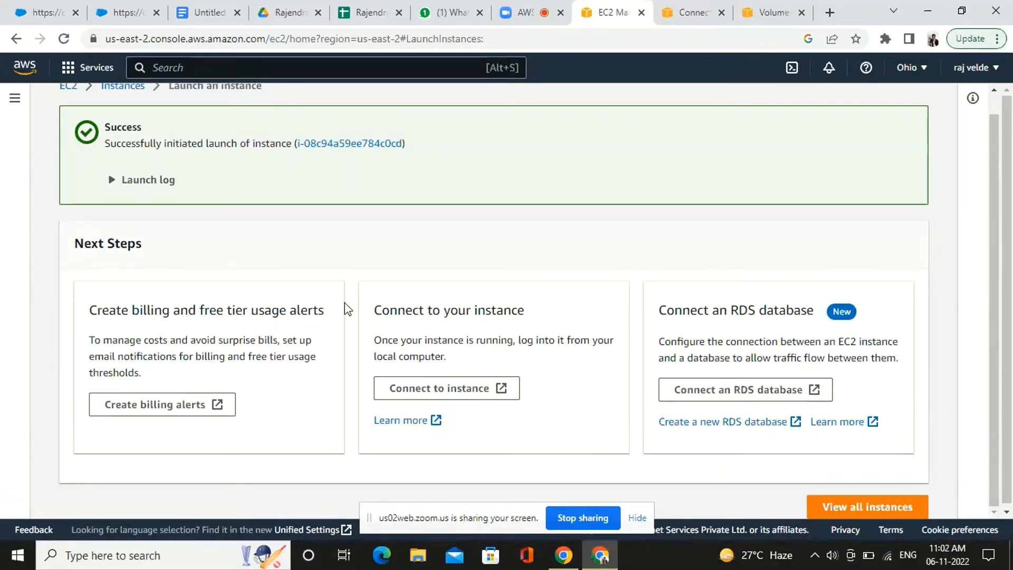
Open the list of all instances and try sorting it by instance state
left_click(872, 508)
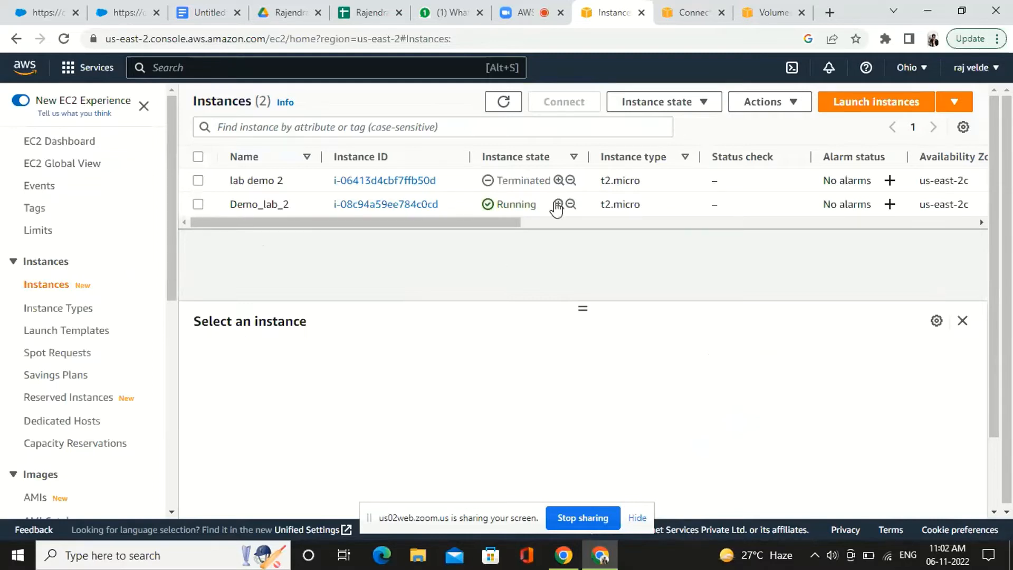
left_click(576, 159)
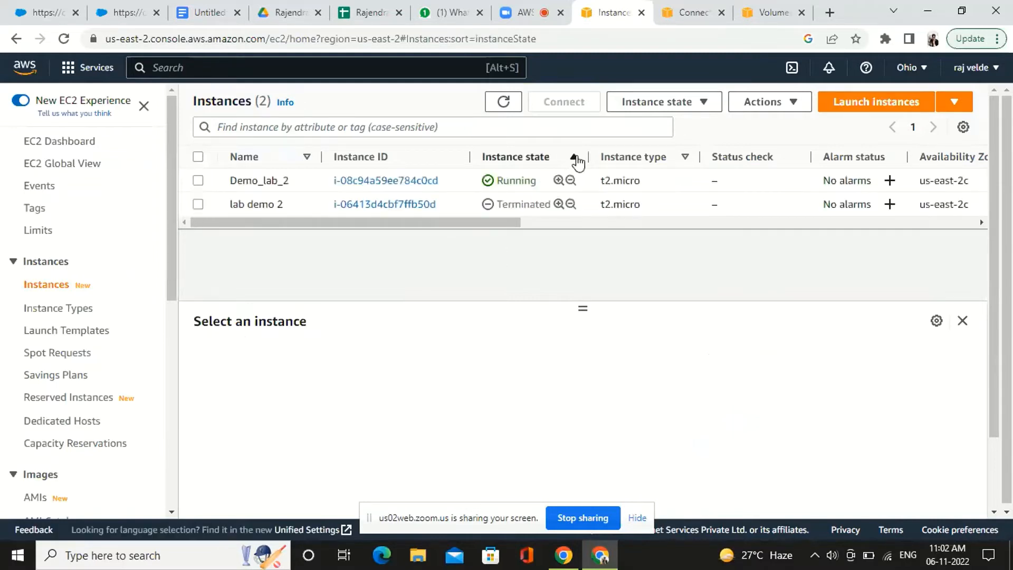
left_click(575, 158)
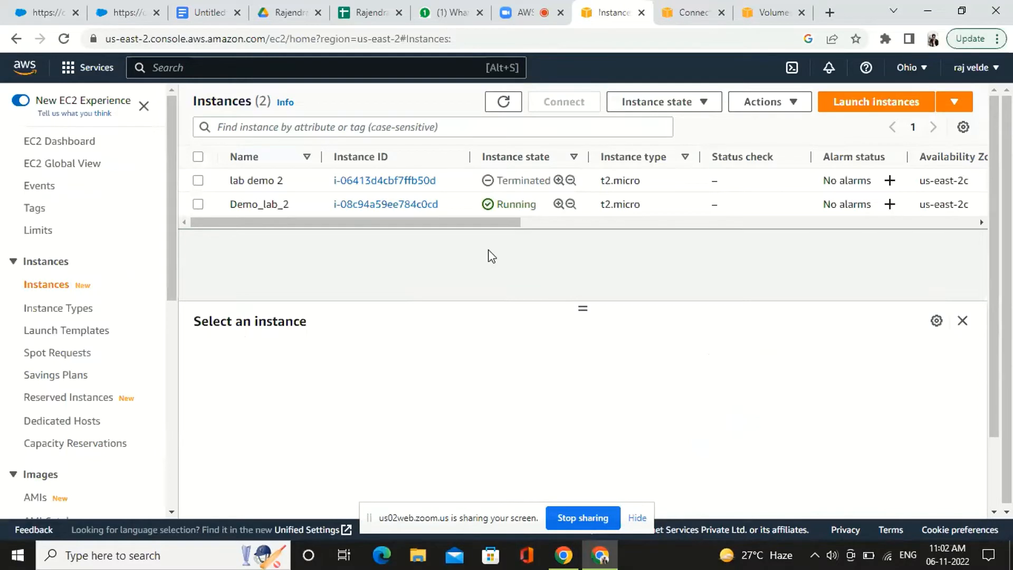
Check the search filter attributes offered for the instance list and close the suggestions without choosing one
left_click(690, 104)
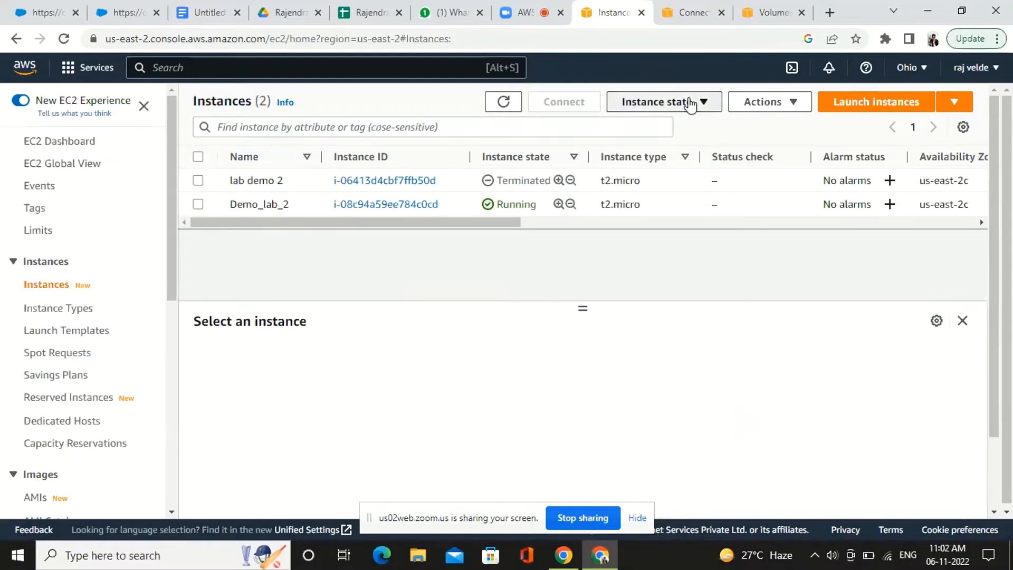
left_click(690, 103)
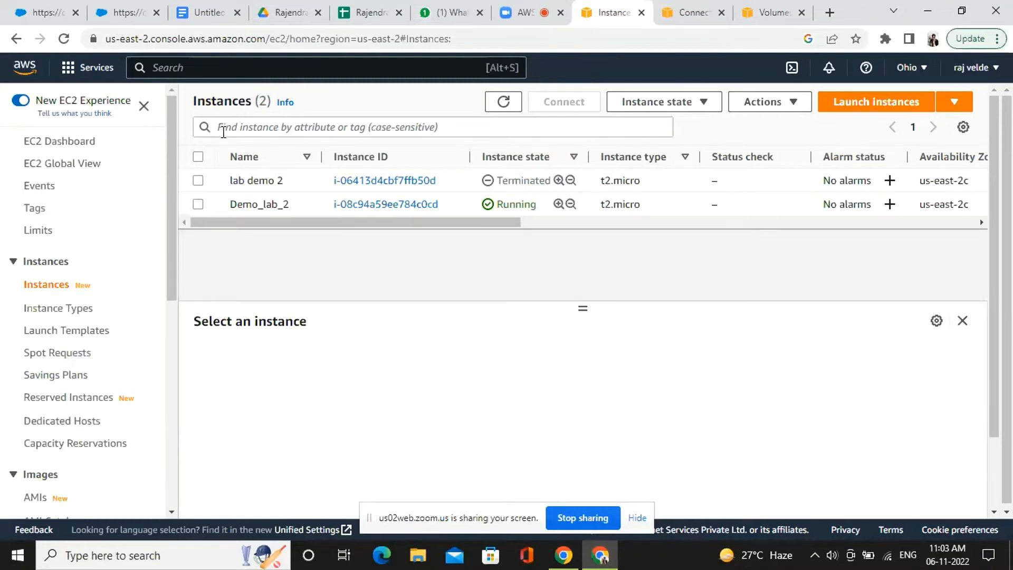
left_click(223, 131)
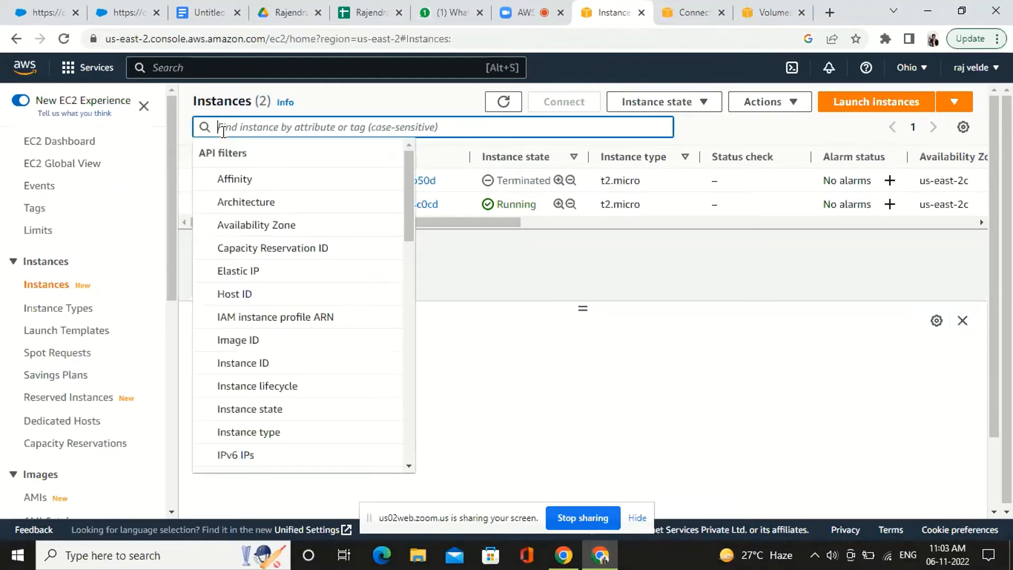
scroll(324, 287, "down", 10)
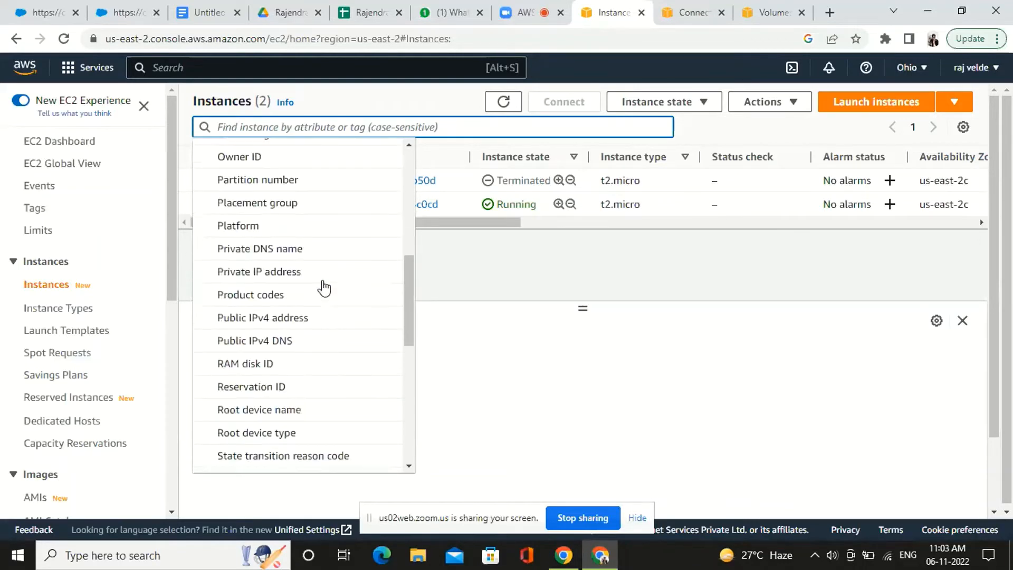
scroll(324, 288, "up", 10)
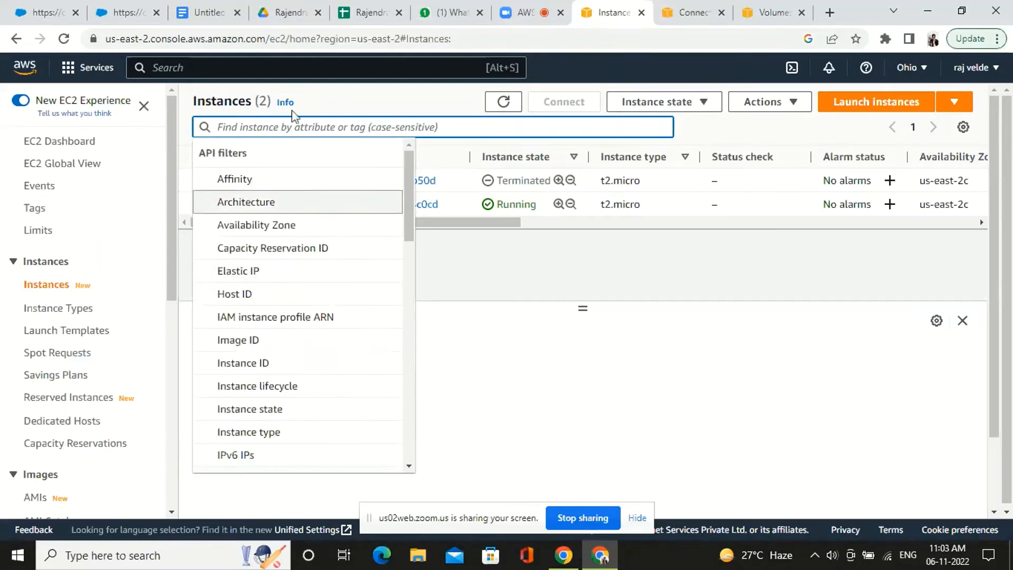
left_click(517, 256)
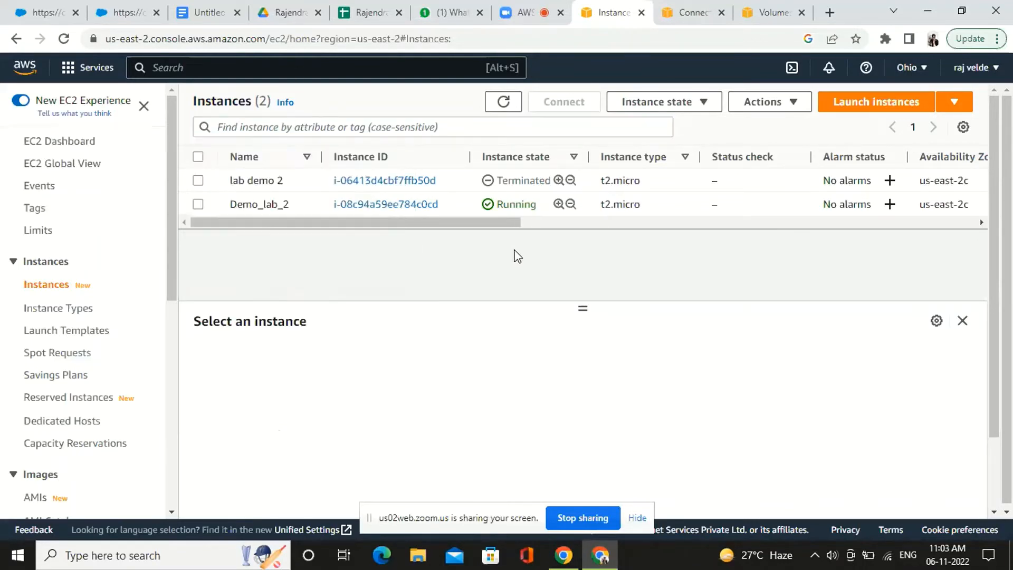
left_click(318, 129)
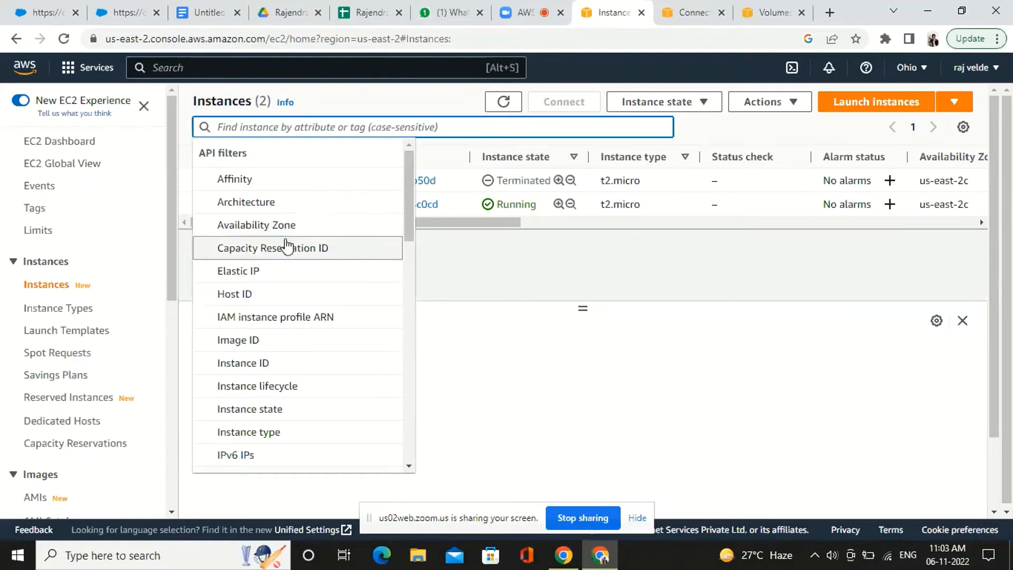
left_click(269, 410)
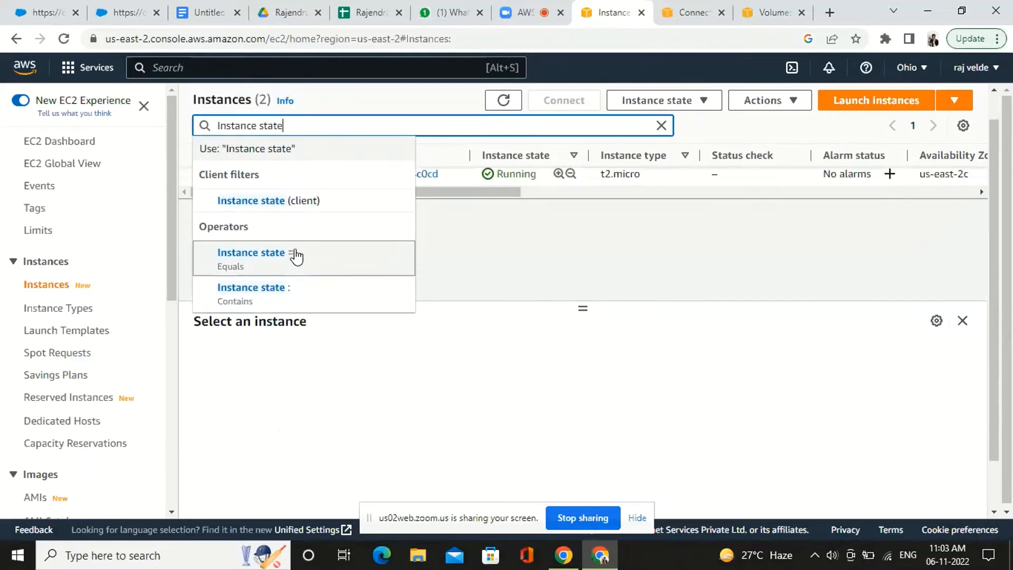
left_click(661, 126)
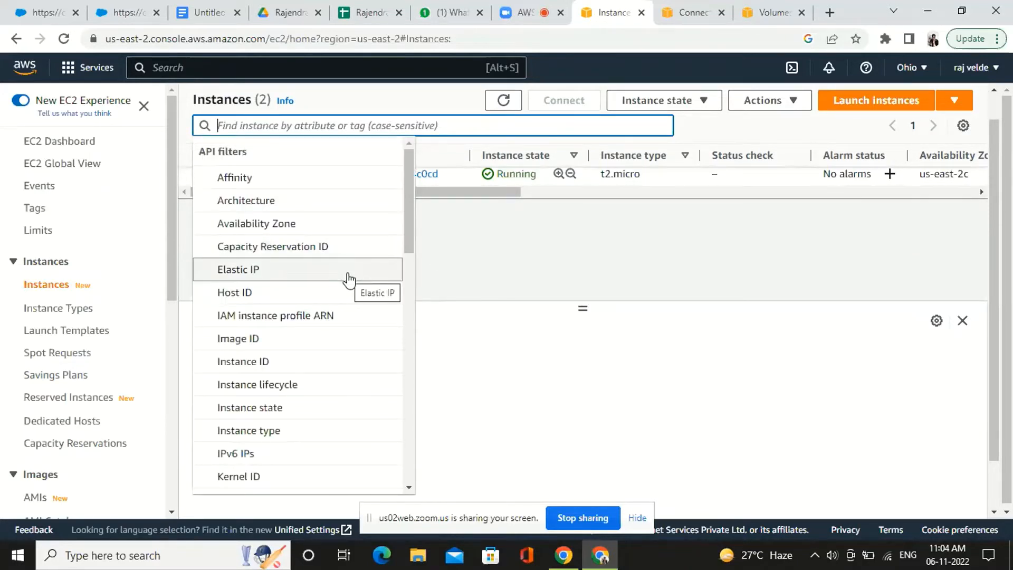
Look through the API and client filters available for finding instances, from instance attributes to launch time
scroll(348, 280, "down", 3)
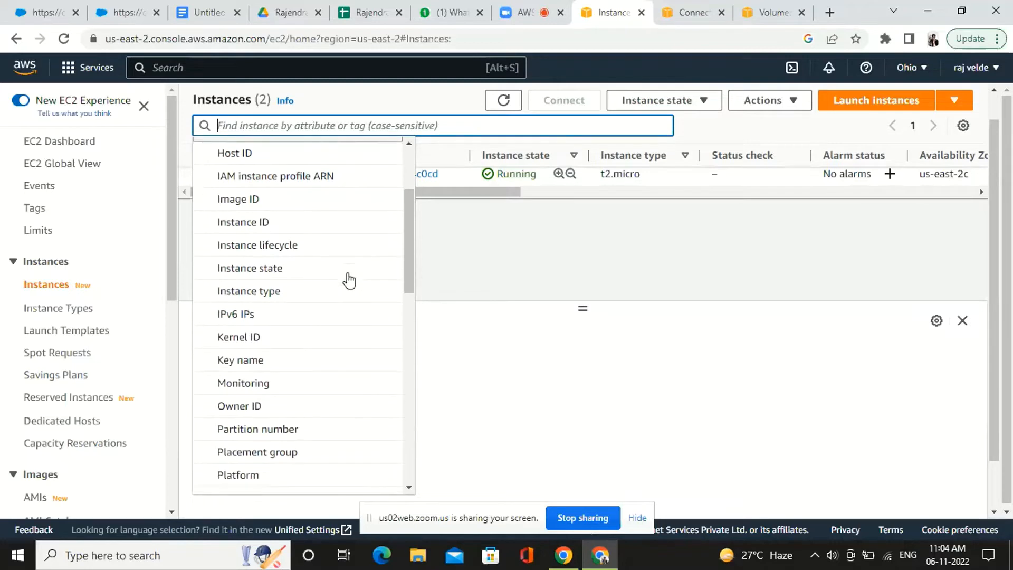
scroll(349, 281, "down", 2)
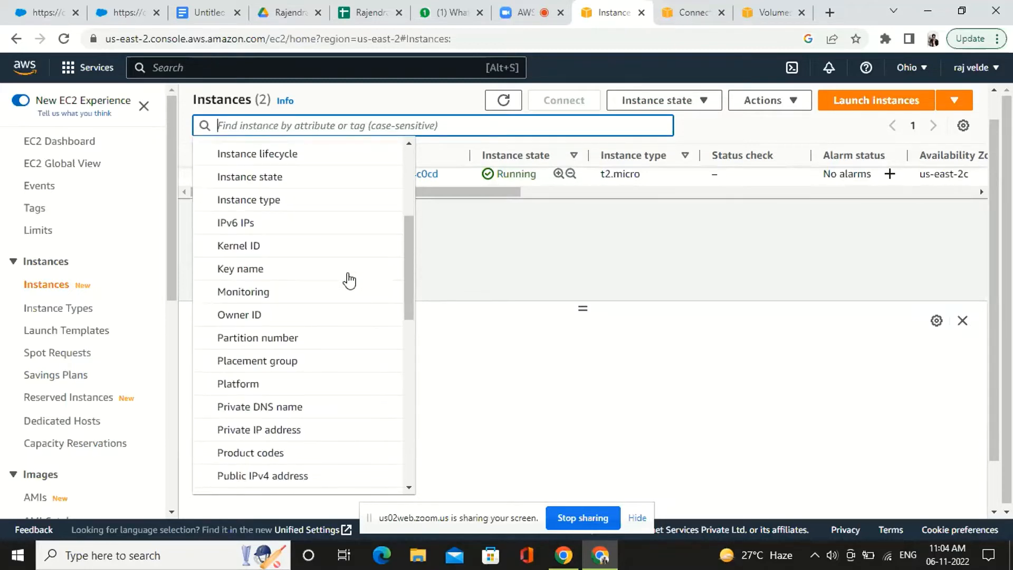
scroll(349, 279, "down", 2)
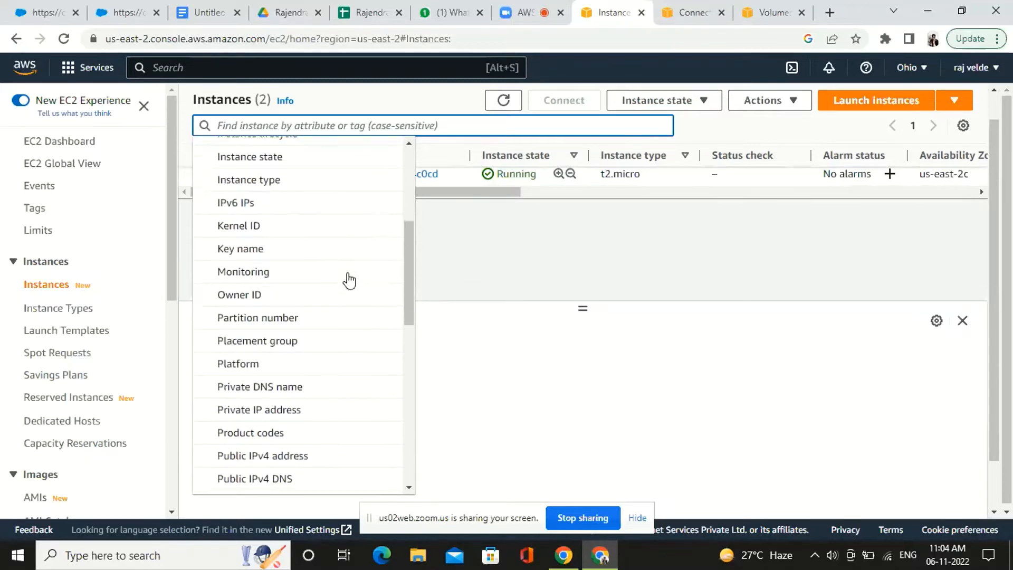
scroll(349, 280, "down", 1)
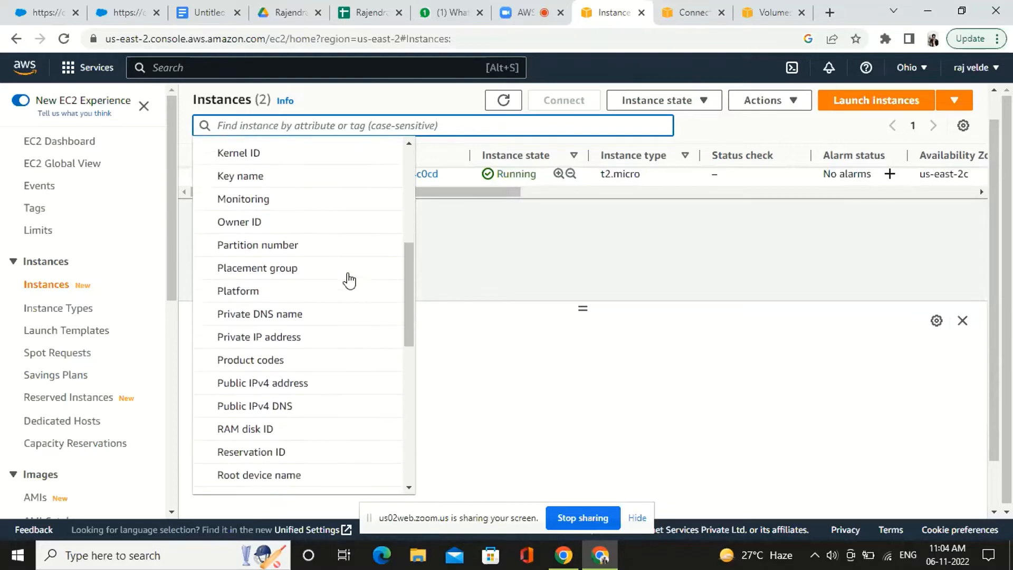
scroll(349, 280, "down", 3)
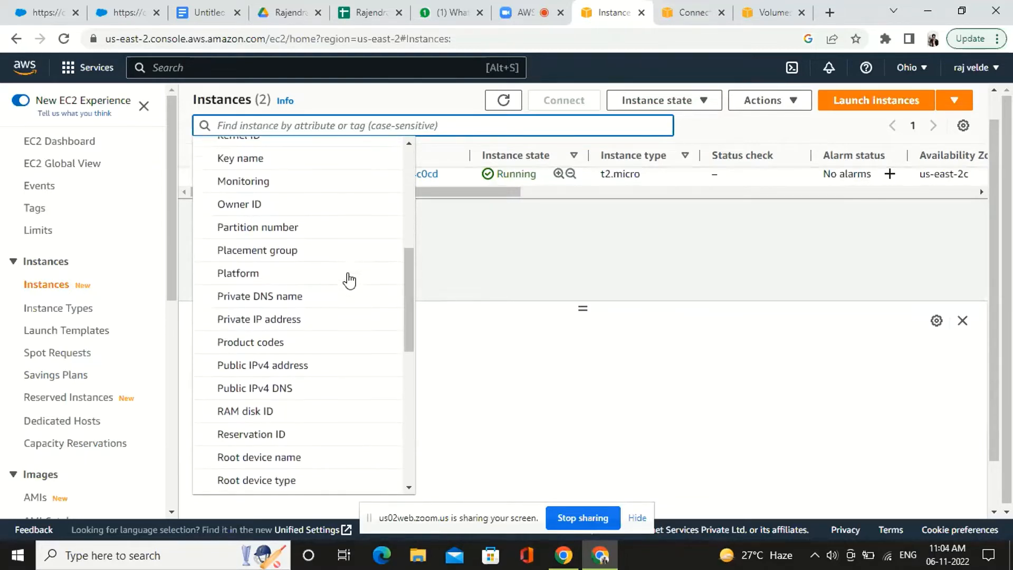
scroll(350, 280, "down", 3)
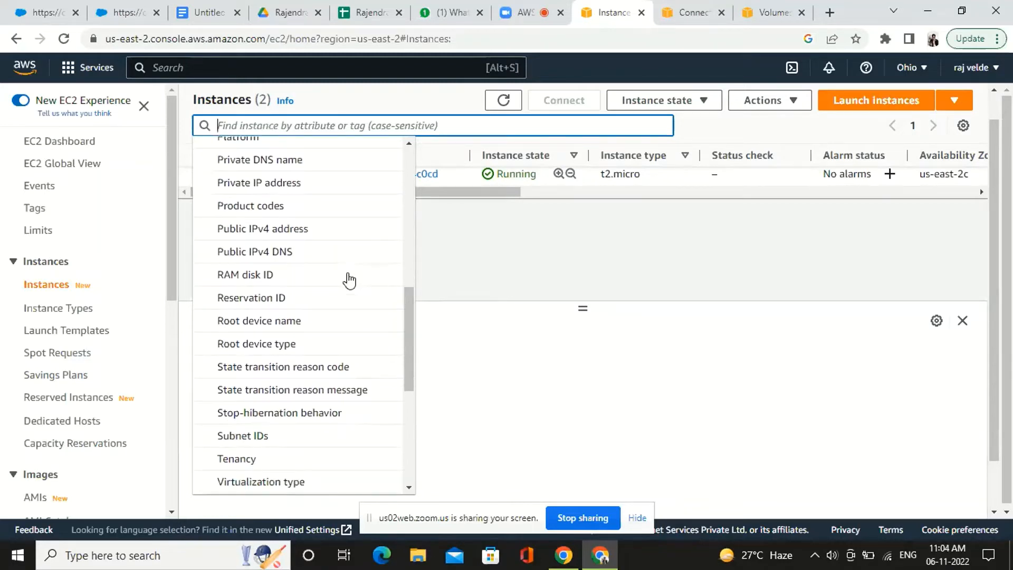
scroll(349, 280, "down", 3)
scroll(349, 281, "down", 5)
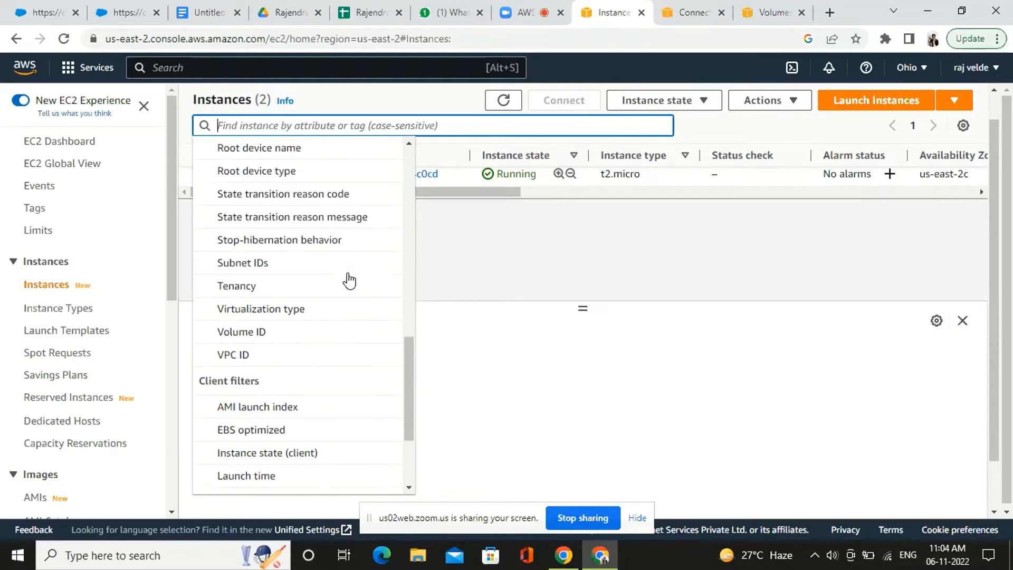
scroll(349, 280, "up", 5)
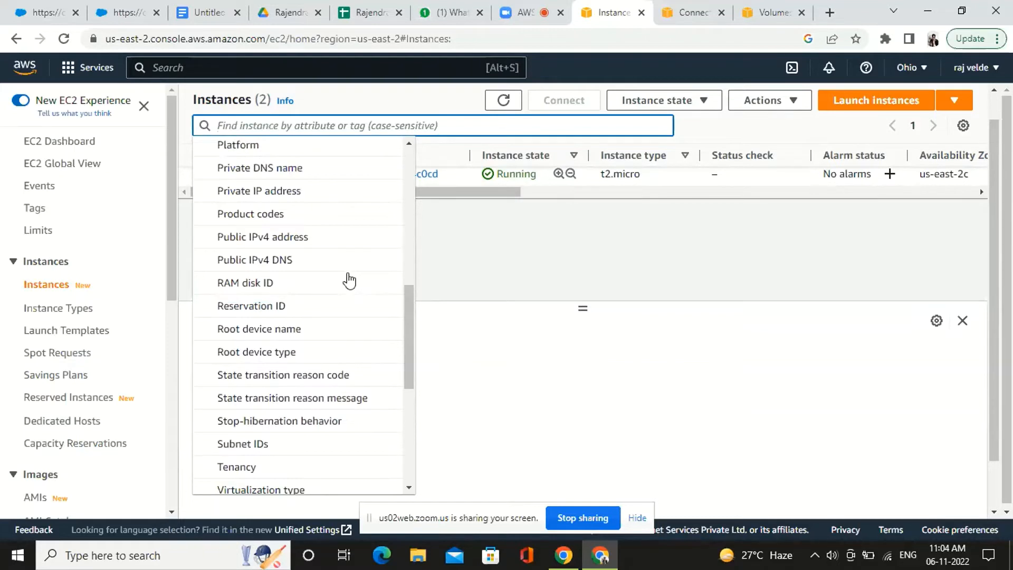
scroll(350, 281, "up", 5)
scroll(349, 281, "up", 2)
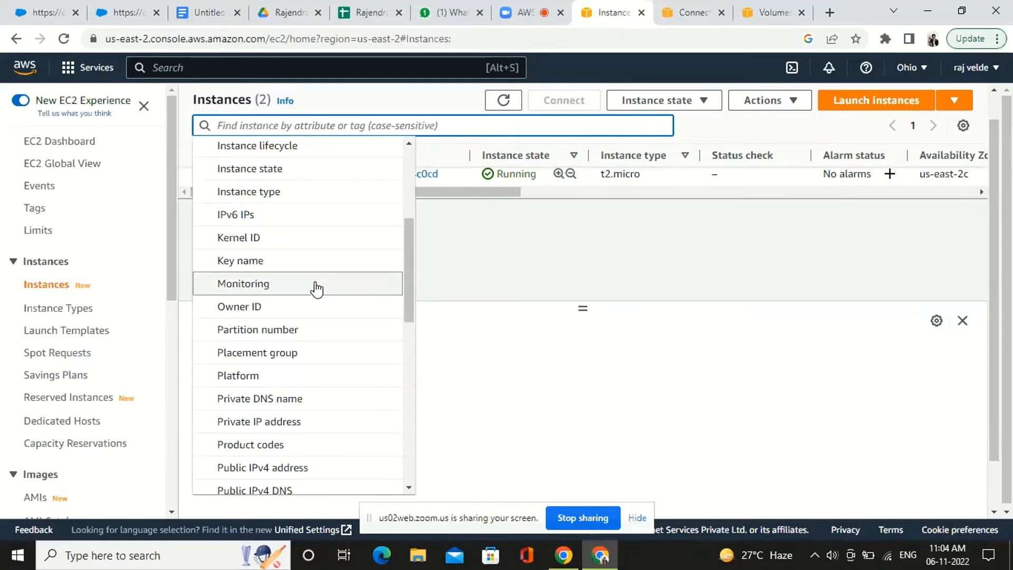
scroll(320, 285, "up", 2)
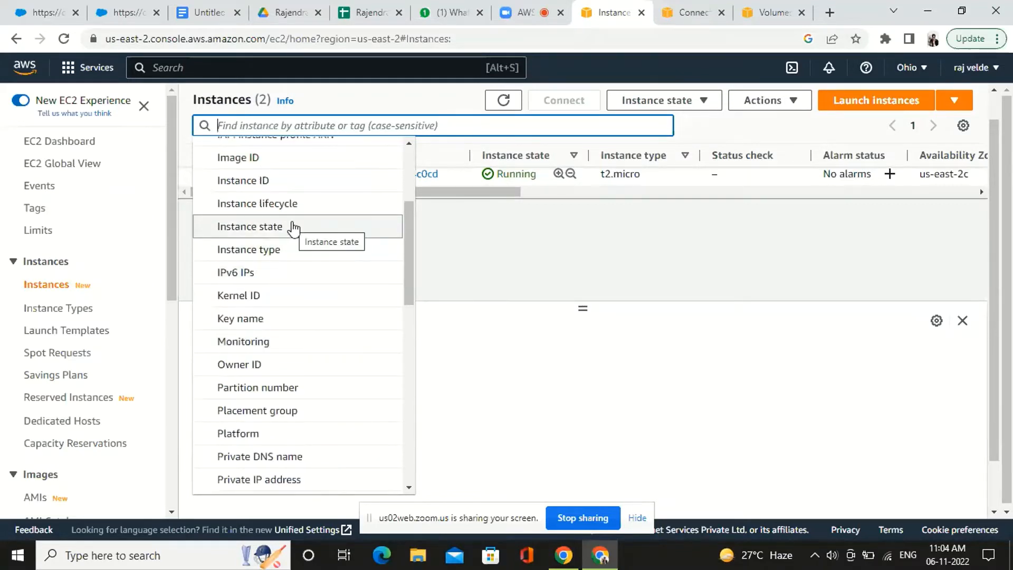
Filter the instance list by Instance state = running and view the matching instance
left_click(293, 226)
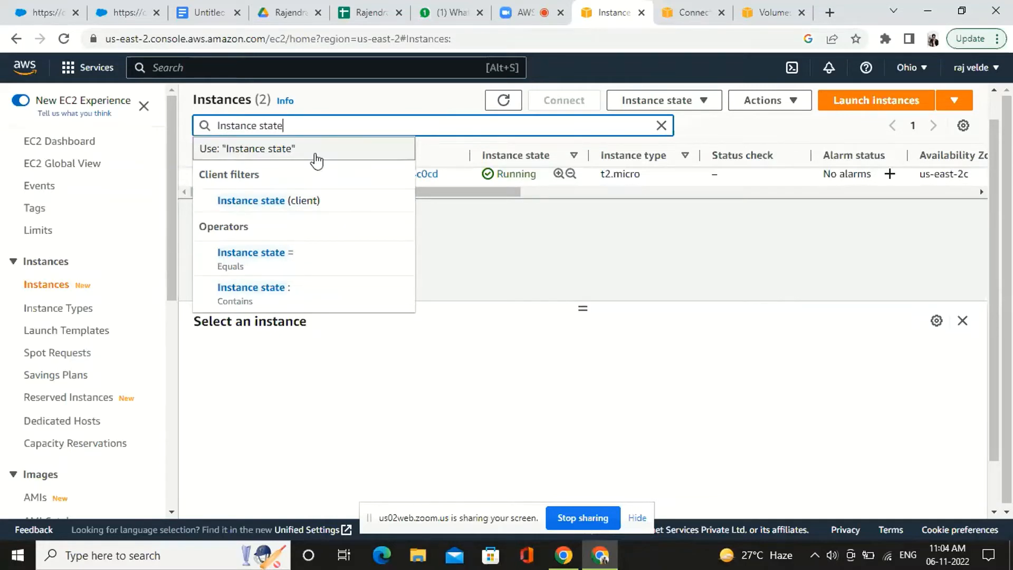
type("+")
key("BackSpace")
type("=")
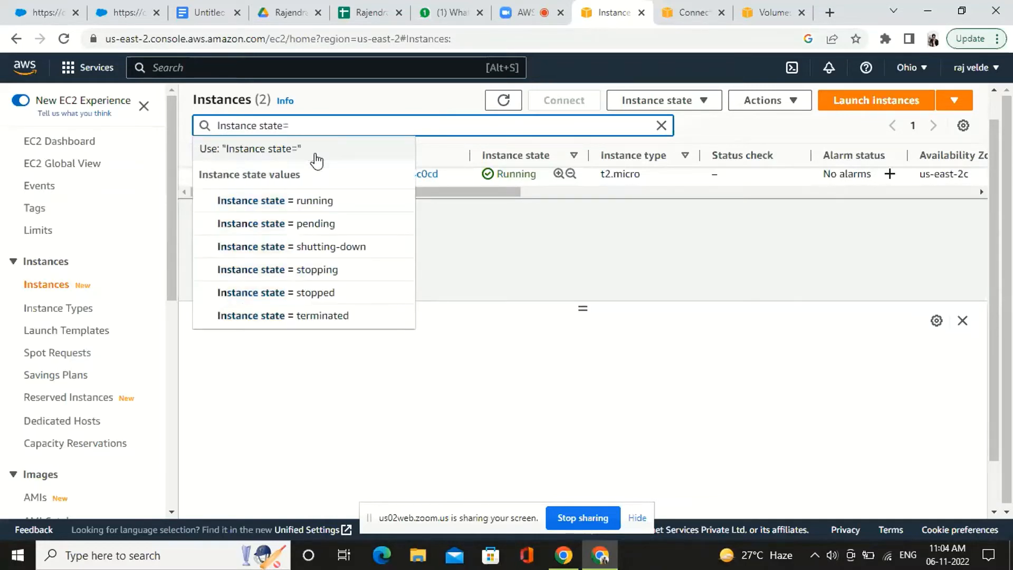
left_click(320, 201)
scroll(371, 232, "down", 1)
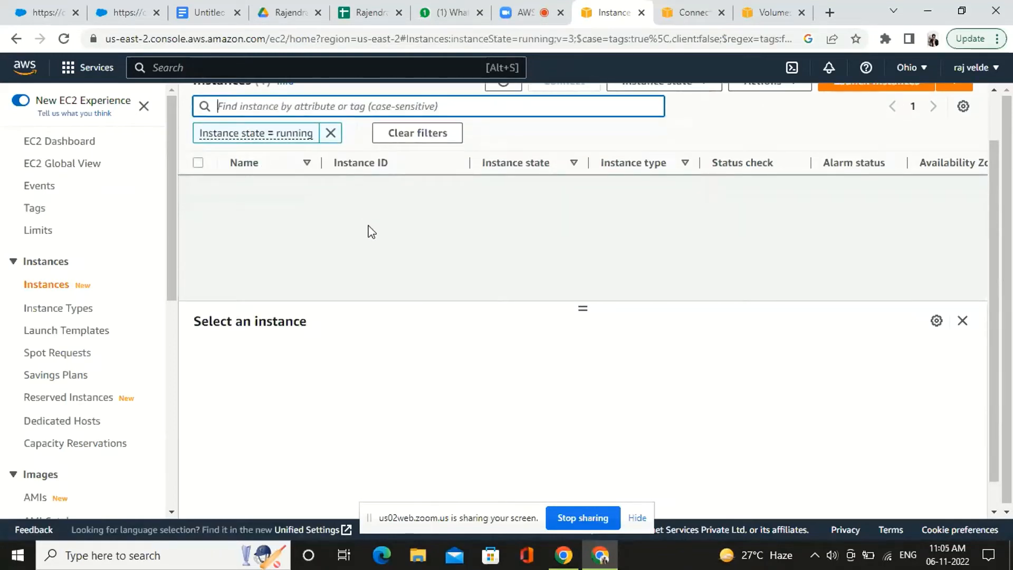
scroll(371, 232, "up", 1)
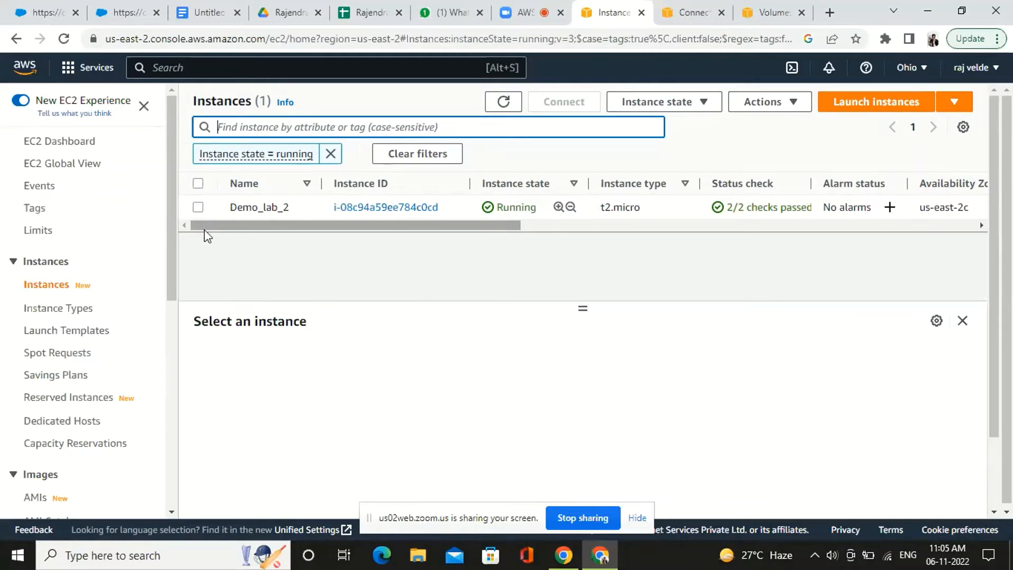
Clear the instance list's filters and select the Demo_lab_2 instance to show its details
left_click(420, 155)
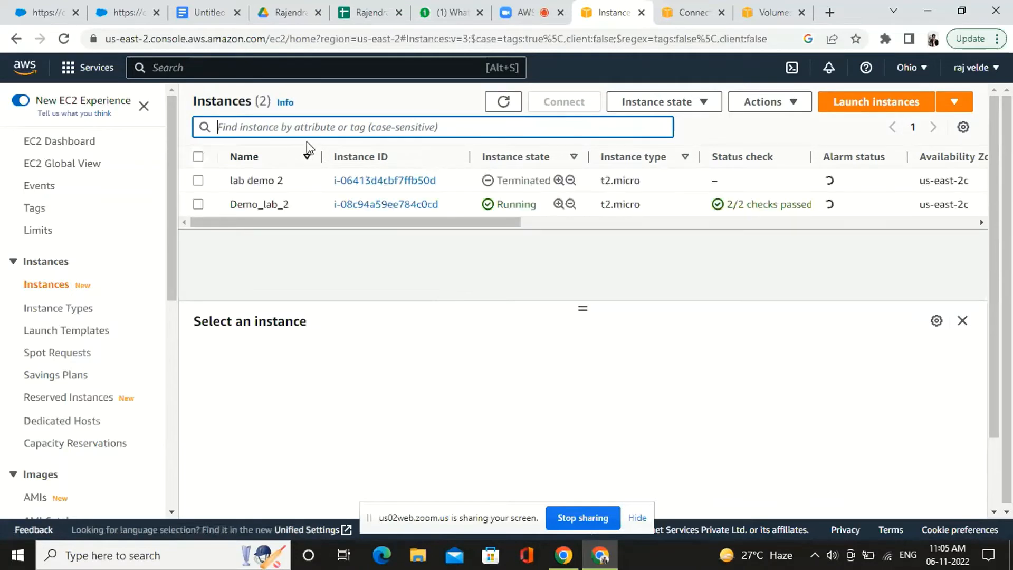
left_click(303, 124)
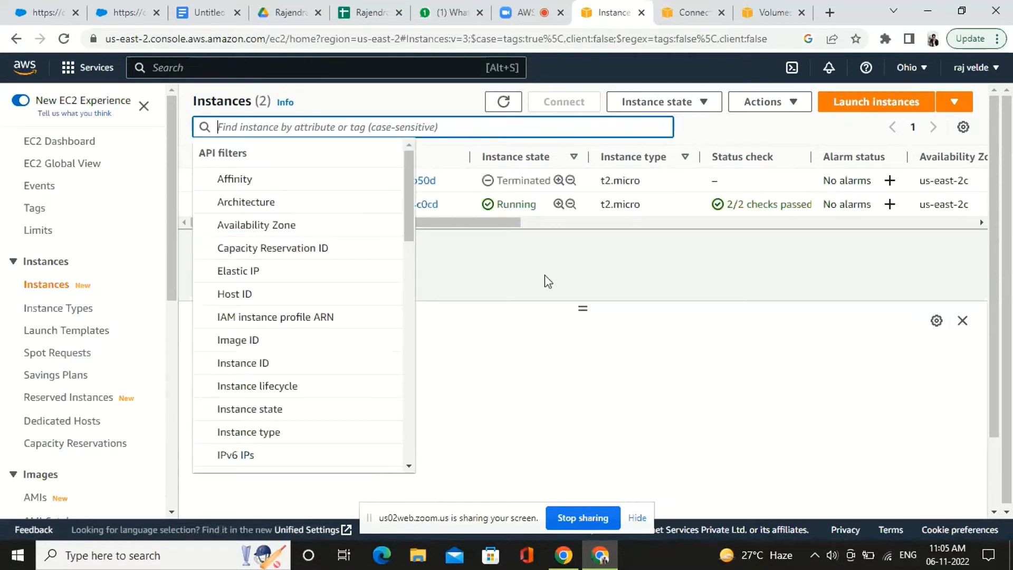
left_click(541, 295)
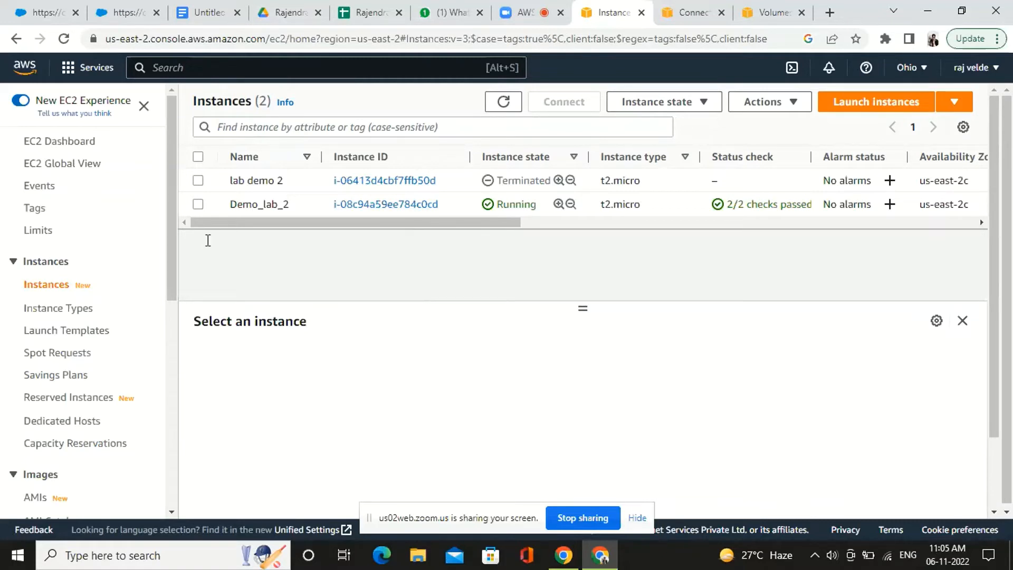
left_click(197, 204)
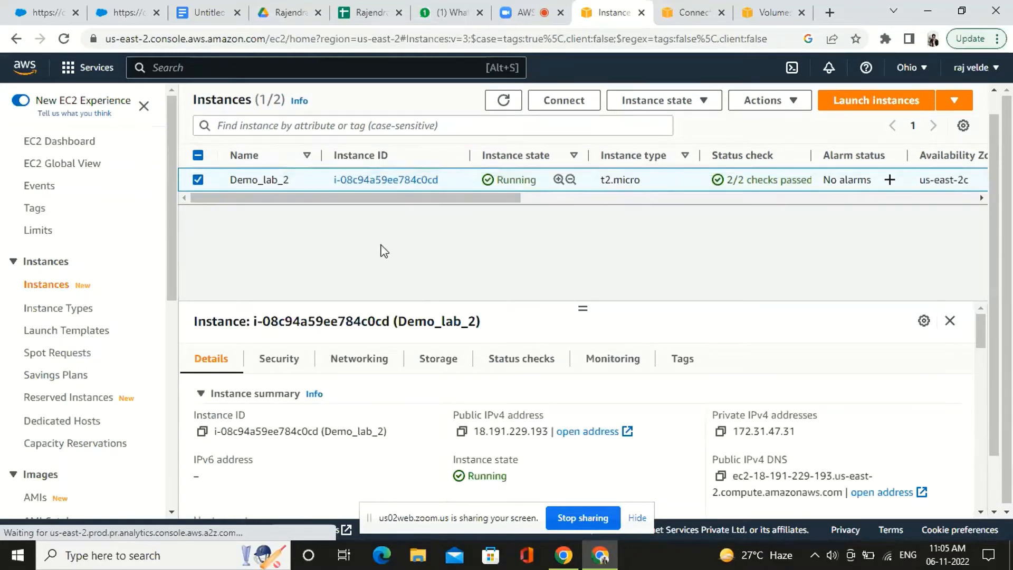
Switch to the Zoom meeting chat, paste the meeting link with its passcode into the message field, and delete it
left_click(164, 555)
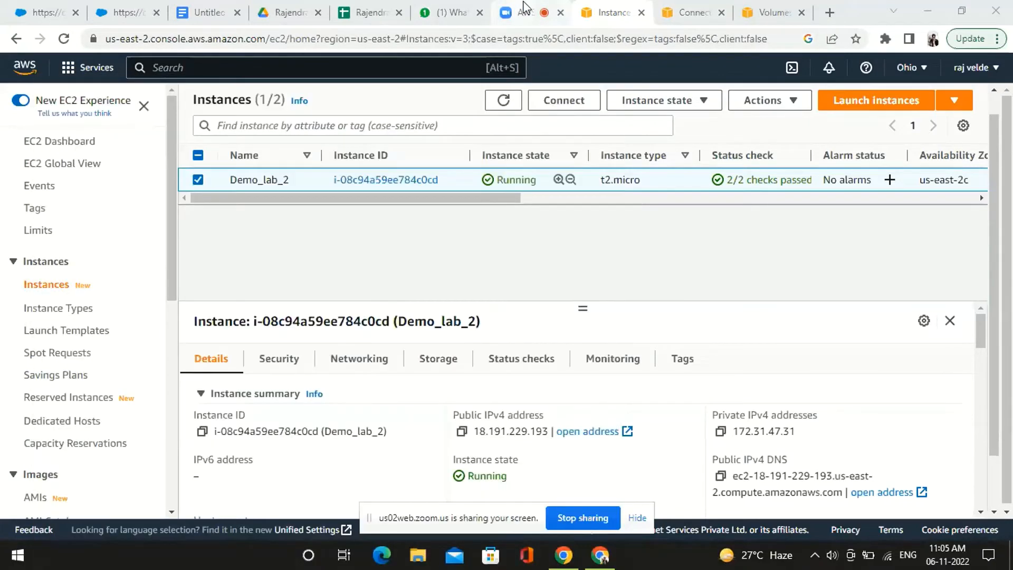
left_click(525, 8)
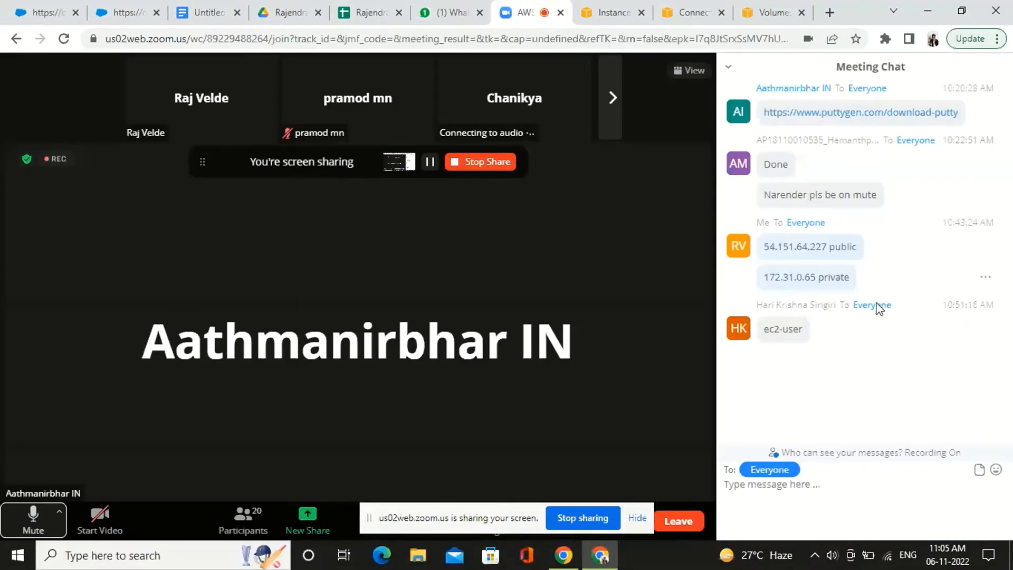
left_click(787, 499)
key("ctrl+v")
key("BackSpace")
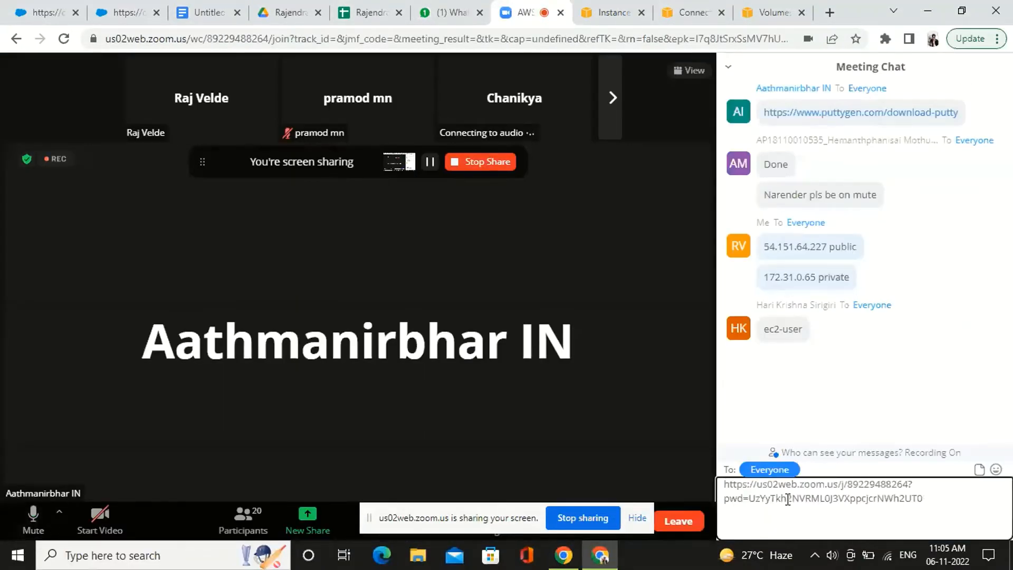
key("BackSpace")
key("BackSpace")
key("BackSpace")
key("BackSpace")
key("BackSpace")
key("BackSpace")
key("BackSpace")
key("BackSpace")
key("BackSpace")
key("BackSpace")
key("BackSpace")
key("BackSpace")
key("BackSpace")
key("BackSpace")
key("BackSpace")
key("BackSpace")
key("BackSpace")
key("BackSpace")
key("BackSpace")
key("BackSpace")
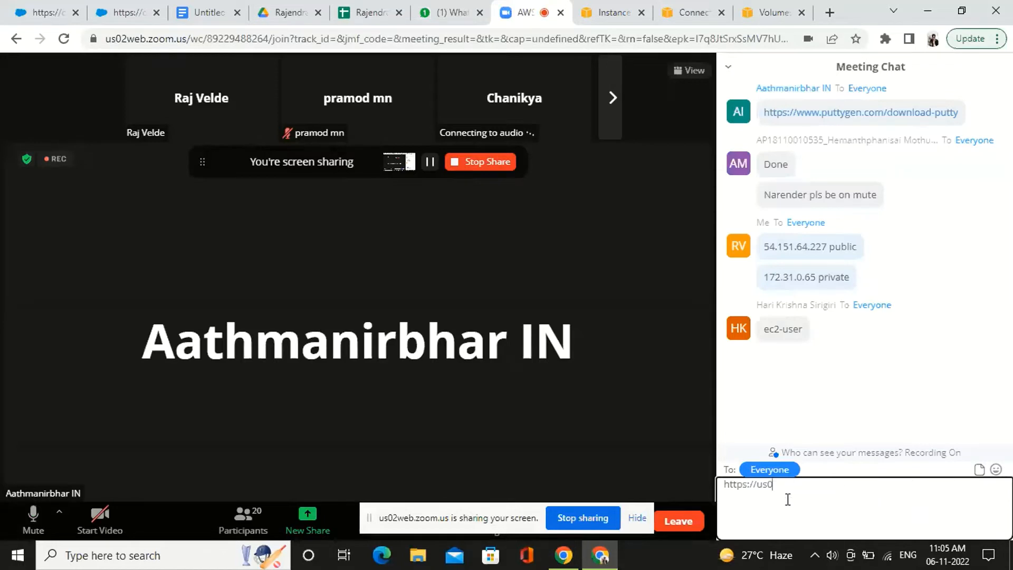
Copy Demo_lab_2's public IPv4 address, 18.191.229.193, from the EC2 instance details and send it to everyone in the Zoom meeting chat
left_click(641, 12)
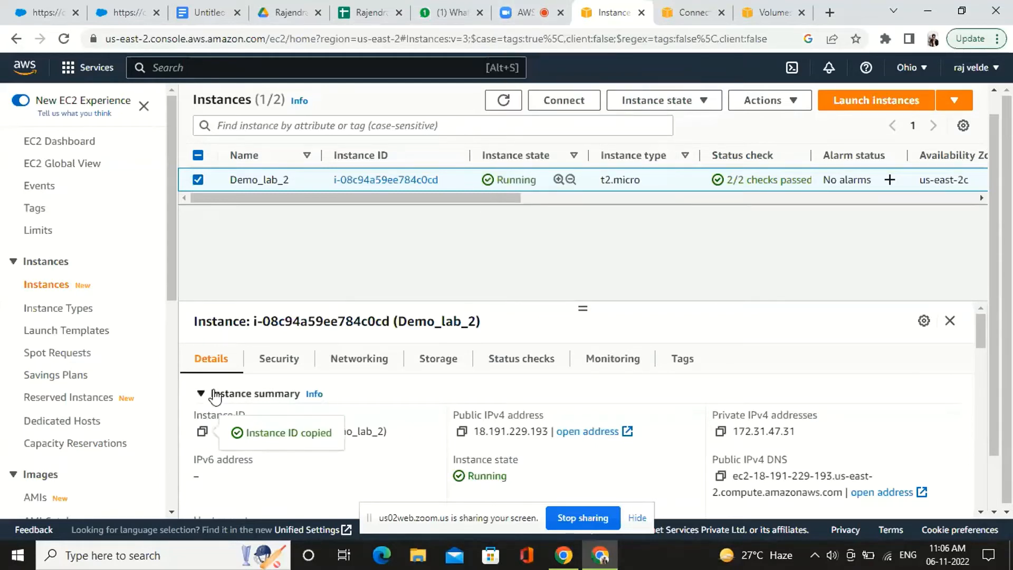
left_click(461, 431)
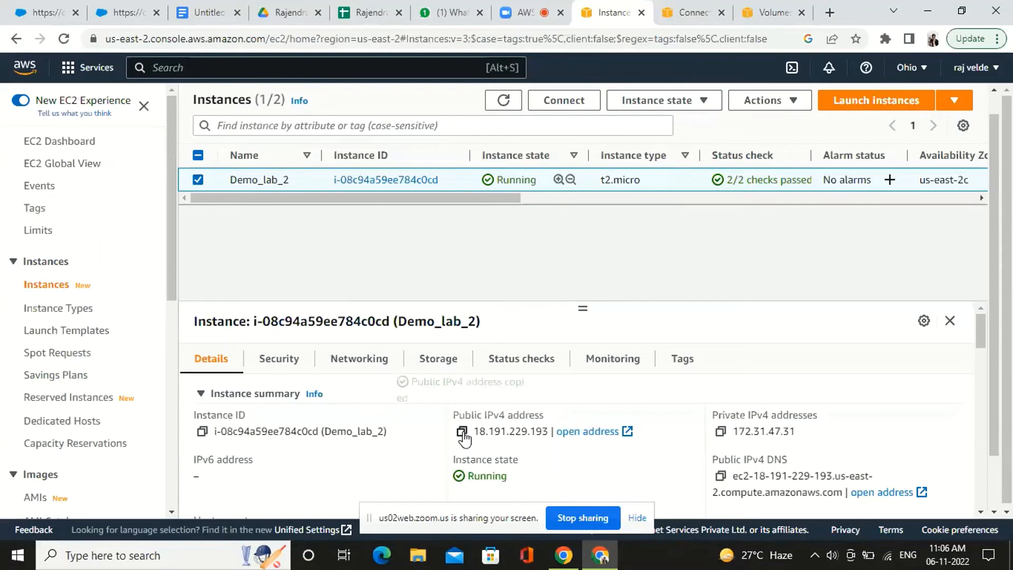
left_click(521, 7)
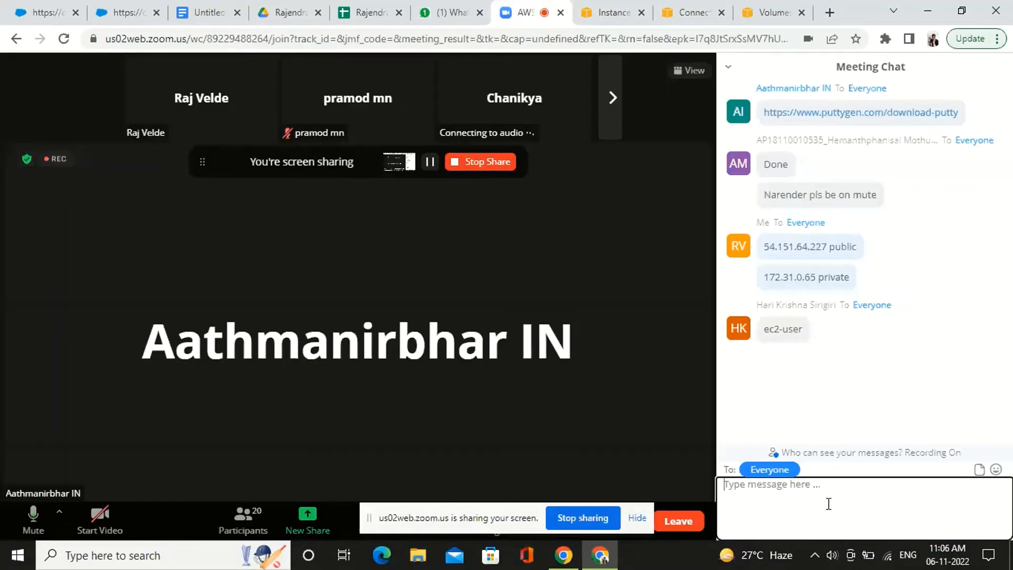
key("ctrl+v")
key("Return")
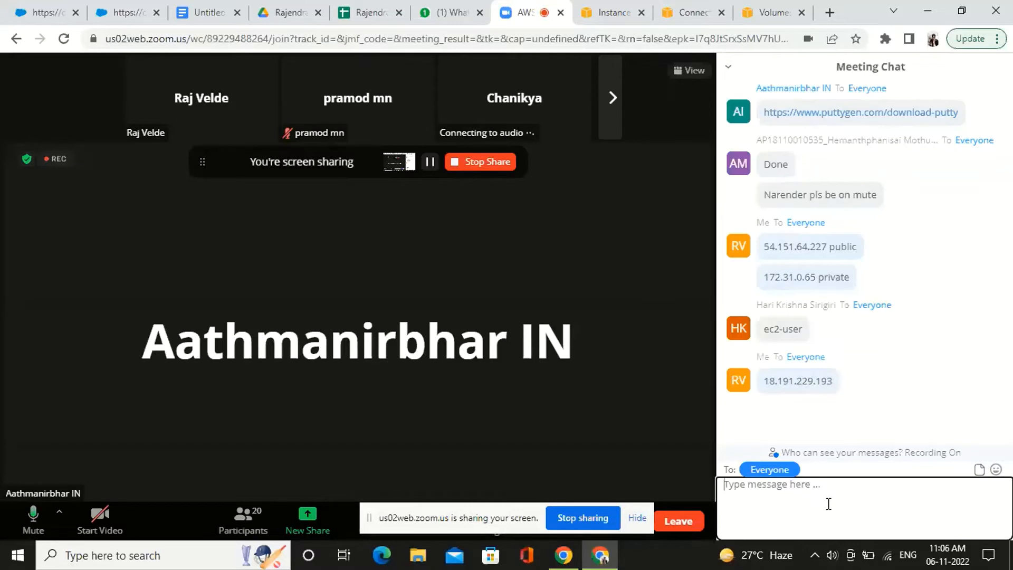
Send the word "public" to everyone in the meeting chat to label the shared IP address
type("pub")
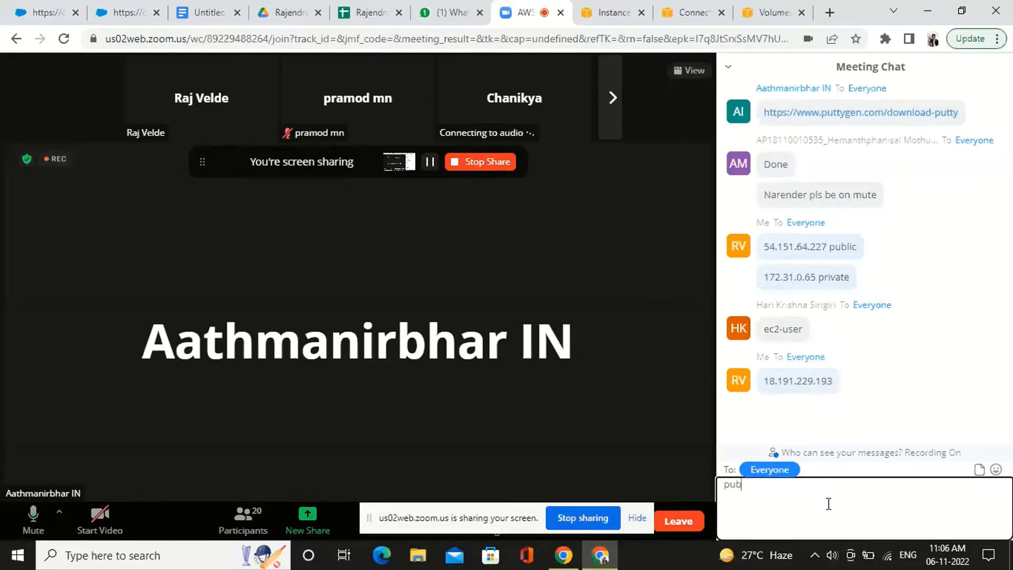
type("lic")
key("Return")
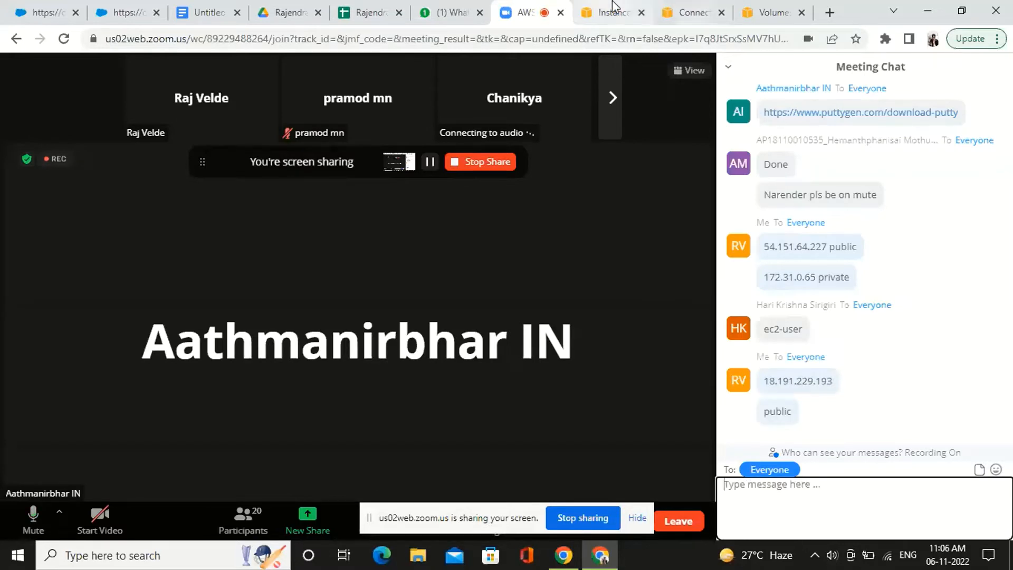
Copy Demo_lab_2's private IPv4 address, 172.31.47.31, from the EC2 instance details and send it labelled "private" in the Zoom meeting chat
left_click(582, 8)
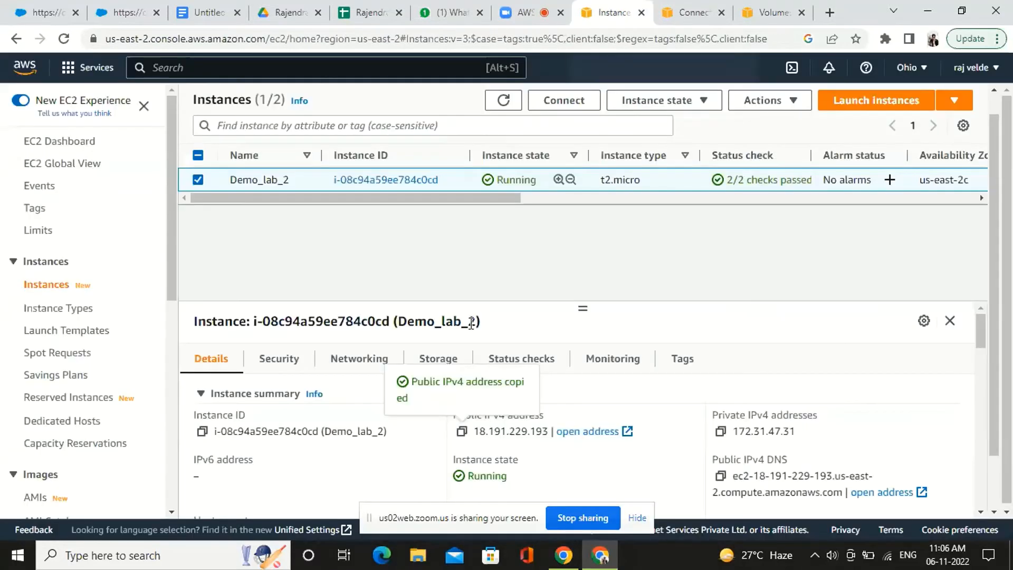
left_click(722, 431)
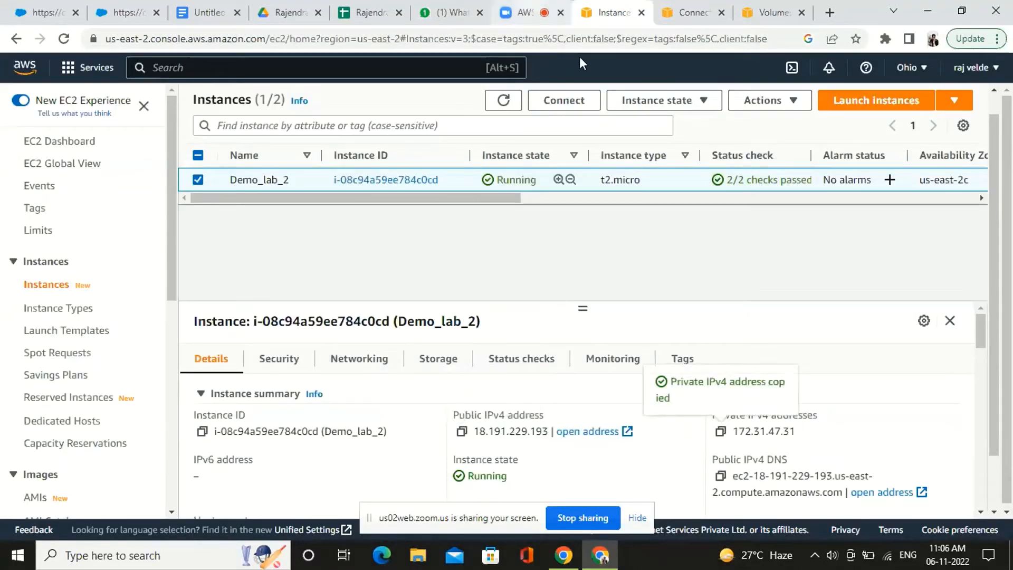
left_click(529, 9)
key("ctrl+v")
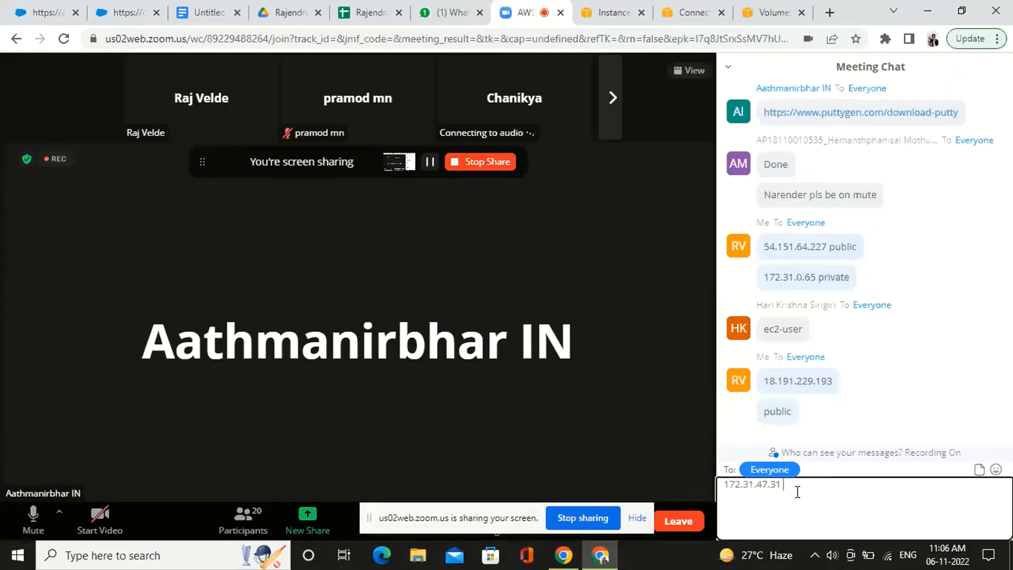
type("private")
key("Return")
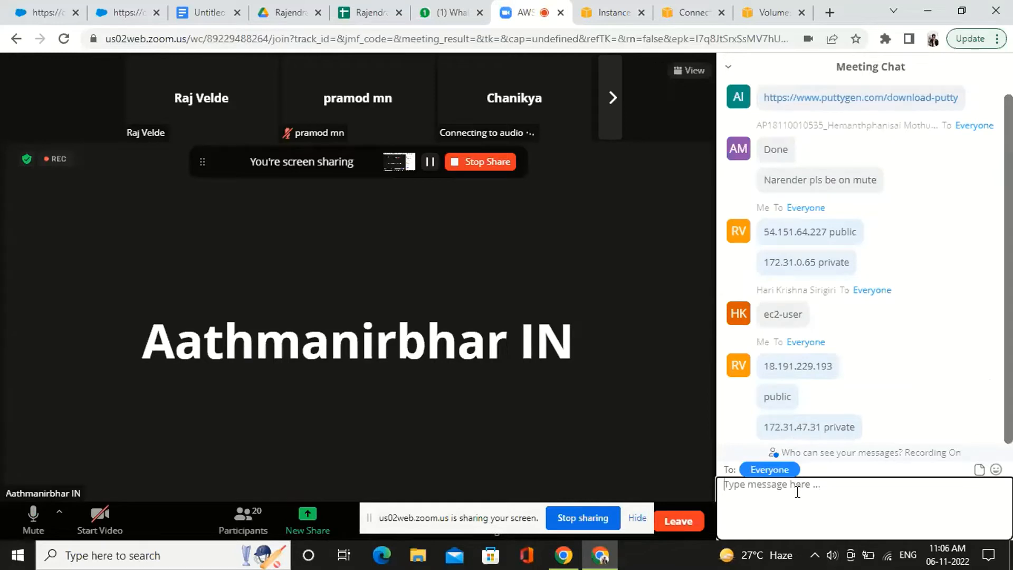
Copy Demo_lab_2's public IPv4 DNS, ec2-18-191-229-193.us-east-2.compute.amazonaws.com, from the EC2 instance details and send it in the Zoom meeting chat
left_click(607, 12)
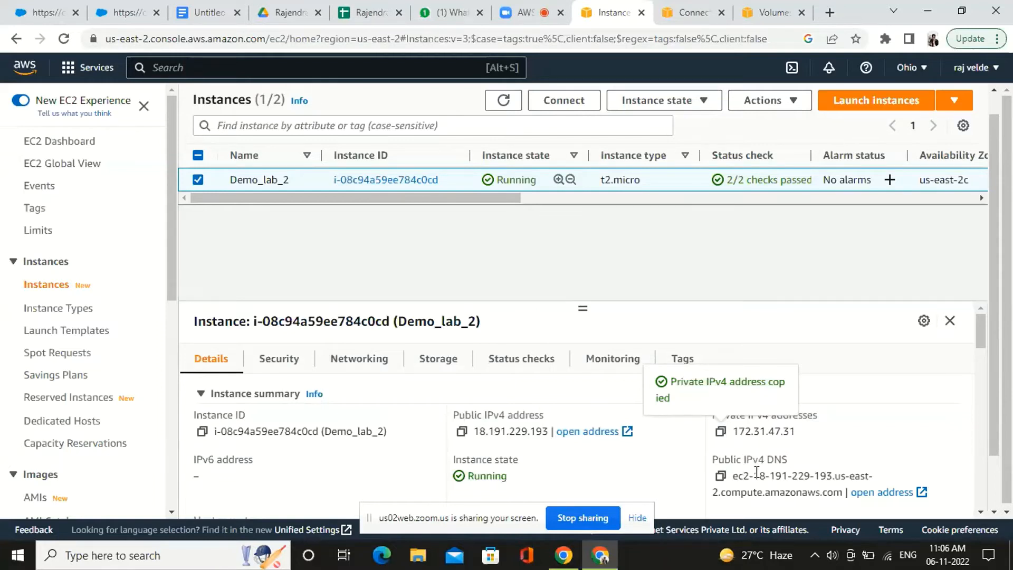
left_click(720, 476)
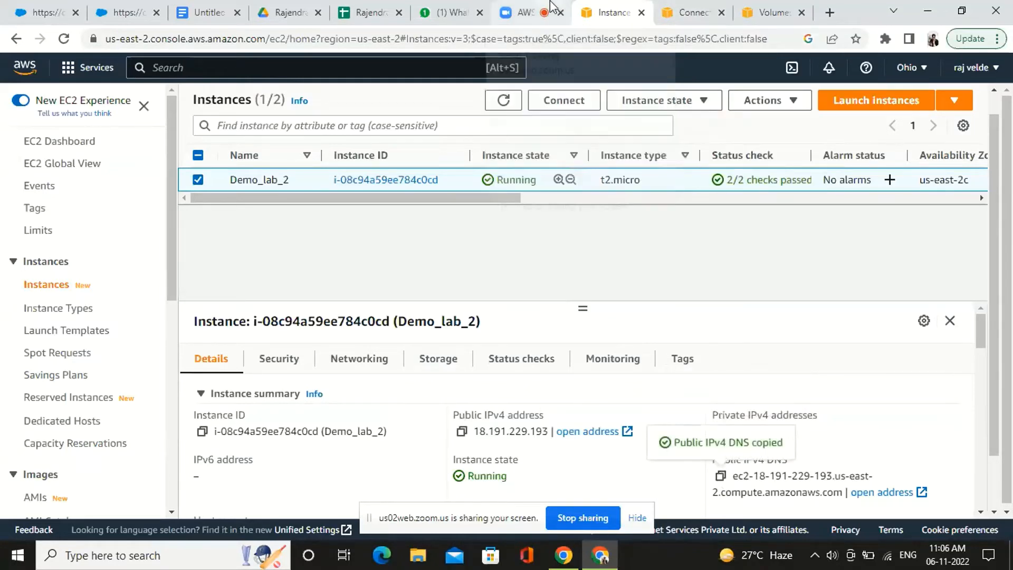
left_click(530, 12)
left_click(799, 510)
key("ctrl+v")
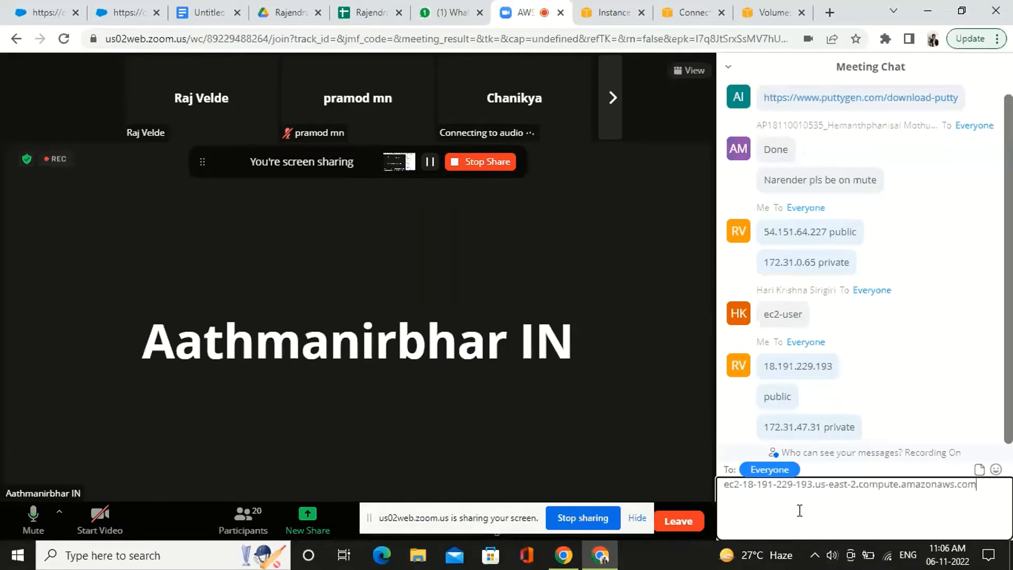
key("Return")
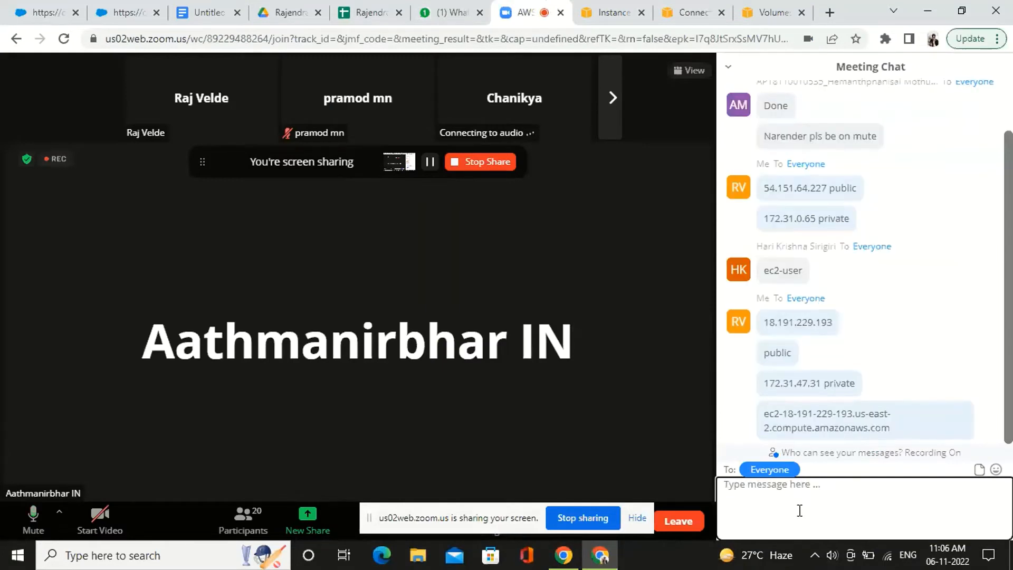
Return to the EC2 console, refresh the instance list and select Demo_lab_2 again
left_click(601, 7)
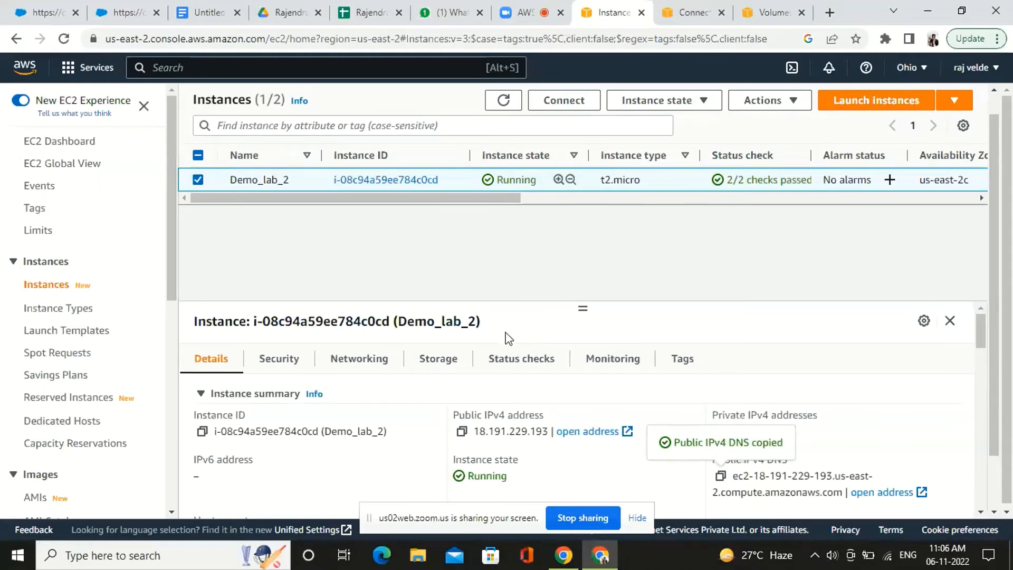
scroll(506, 338, "down", 1)
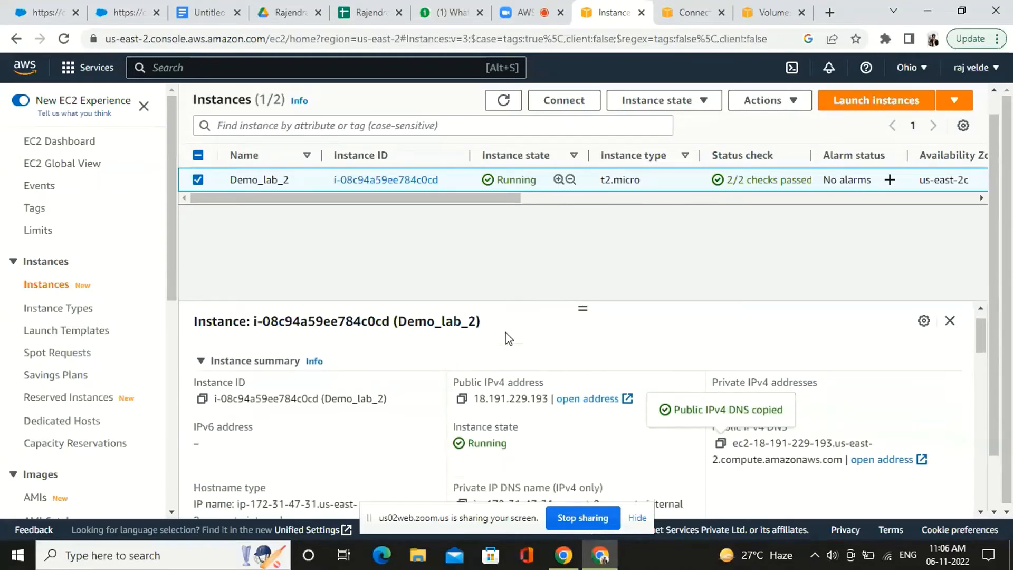
scroll(505, 339, "up", 1)
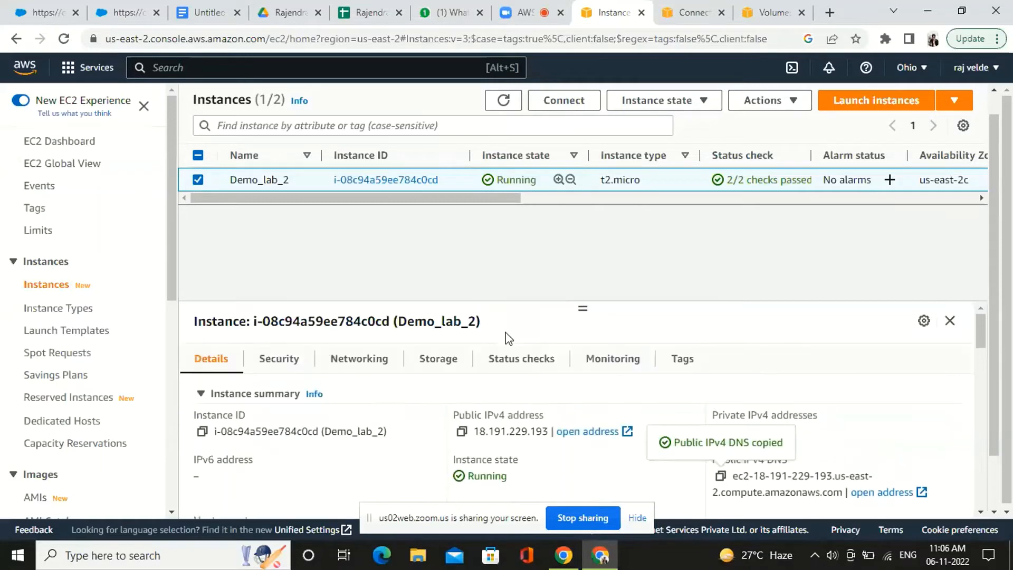
left_click(504, 102)
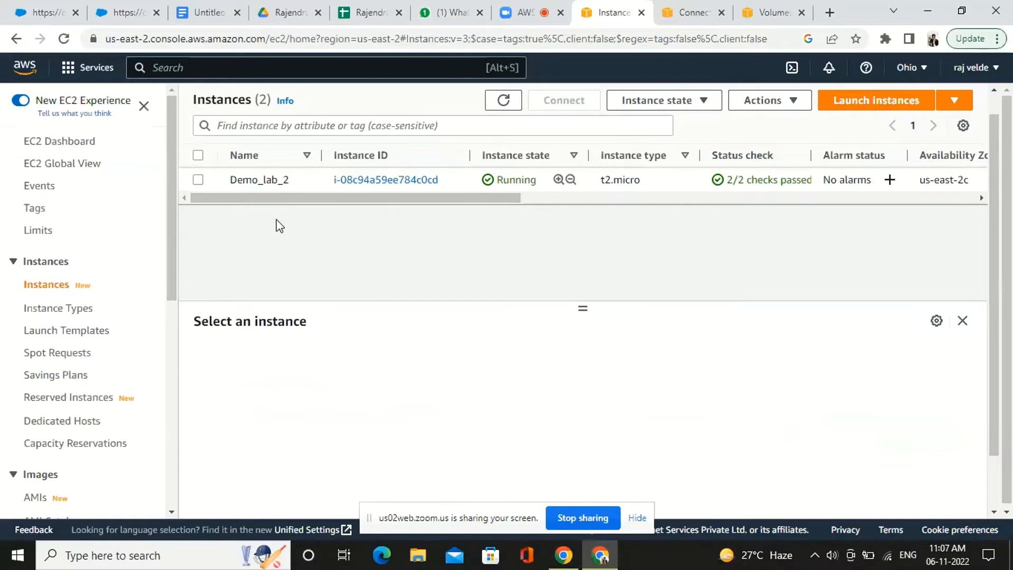
left_click(199, 180)
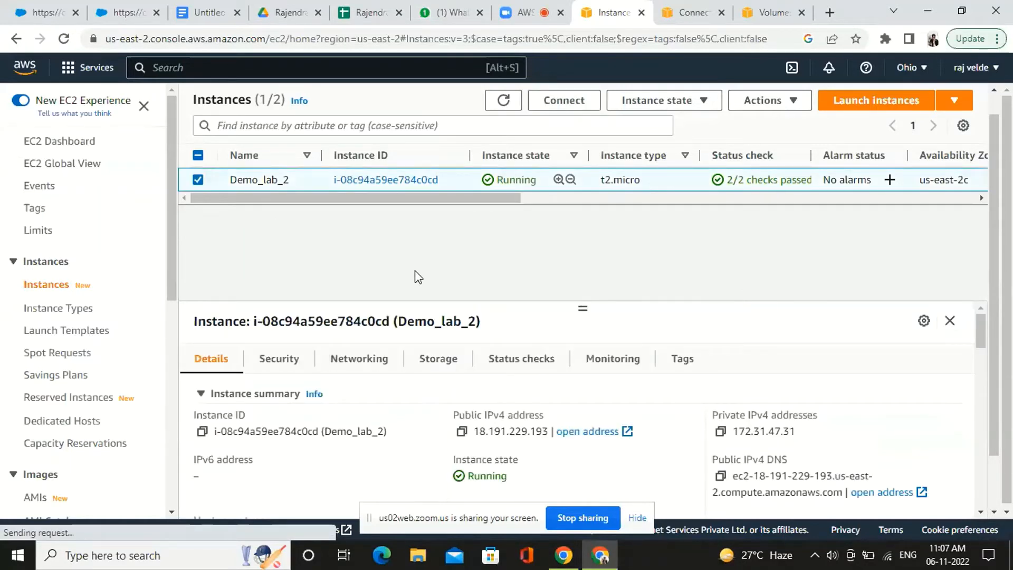
Open Demo_lab_2's connection options for an RDP client and download its remote desktop file
left_click(562, 100)
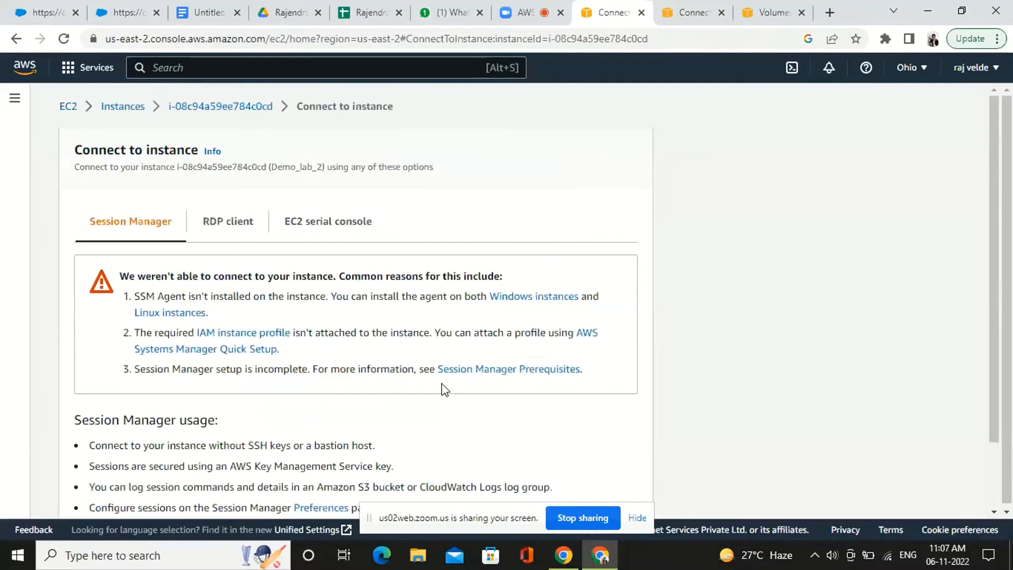
scroll(446, 391, "down", 2)
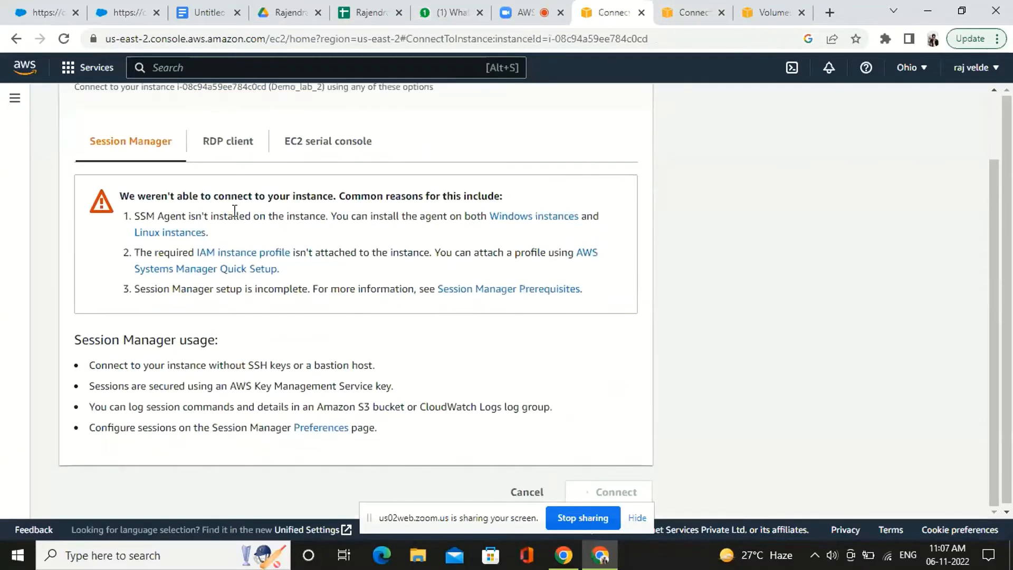
left_click(234, 144)
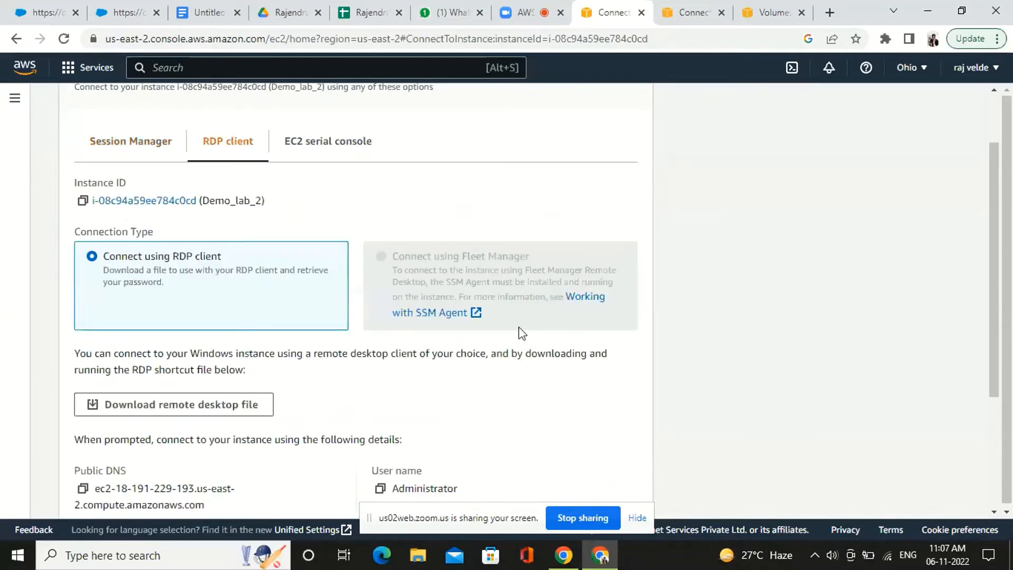
scroll(518, 369, "down", 1)
scroll(521, 369, "down", 2)
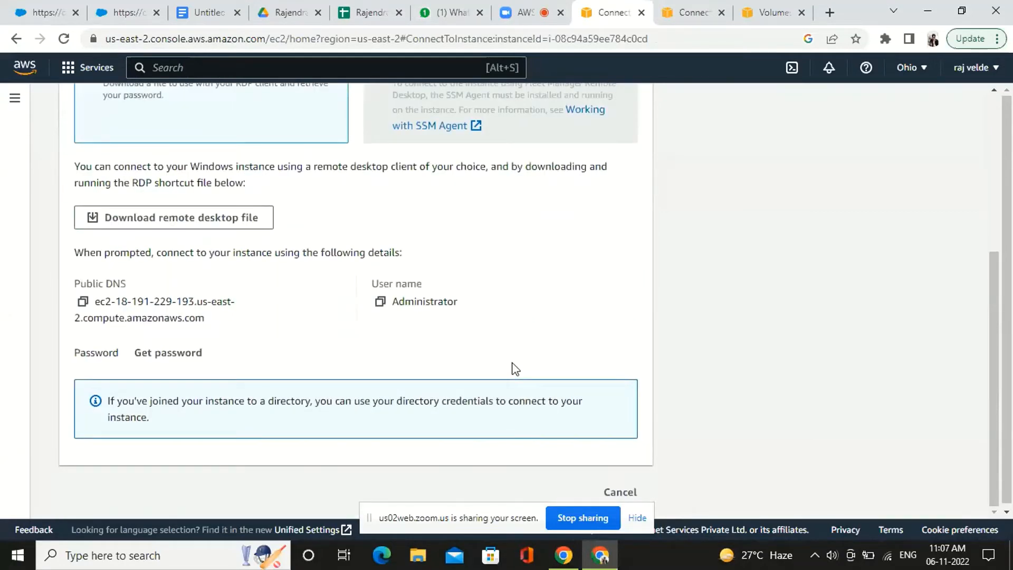
left_click(197, 226)
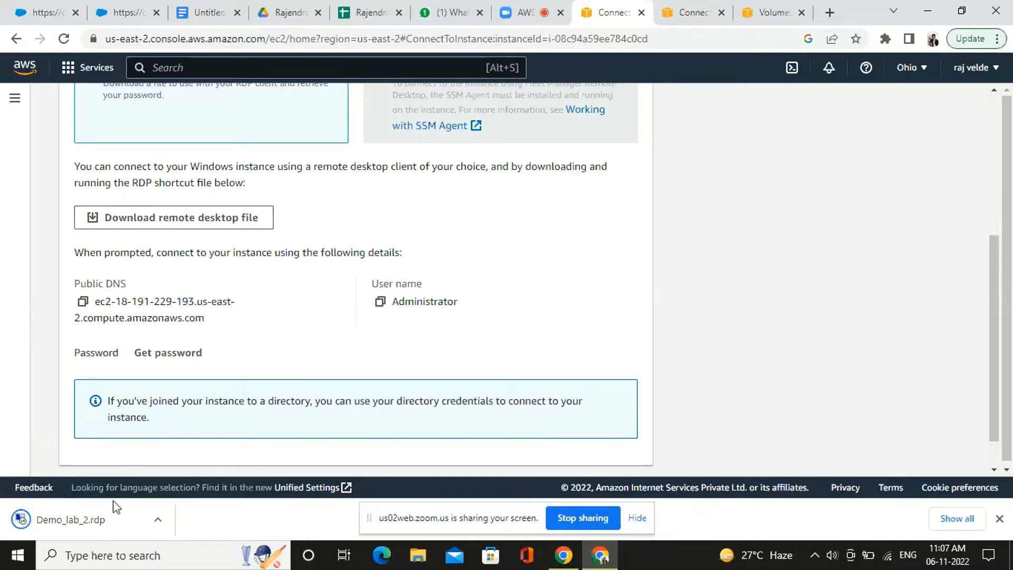
Retrieve the Windows administrator password by uploading the private key file lab_demo_2.pem and decrypting it, and dismiss the download bar
left_click(187, 356)
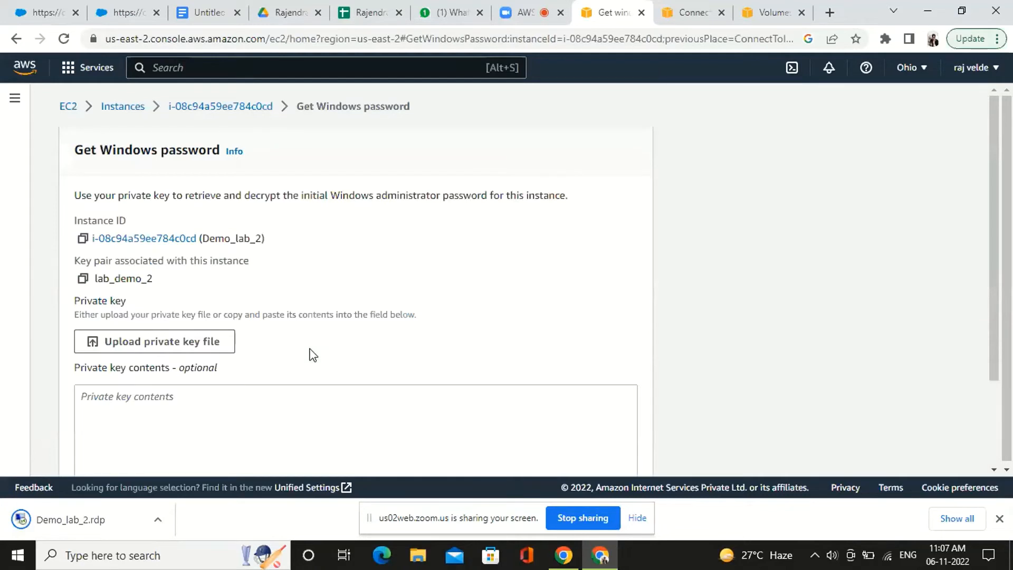
left_click(178, 347)
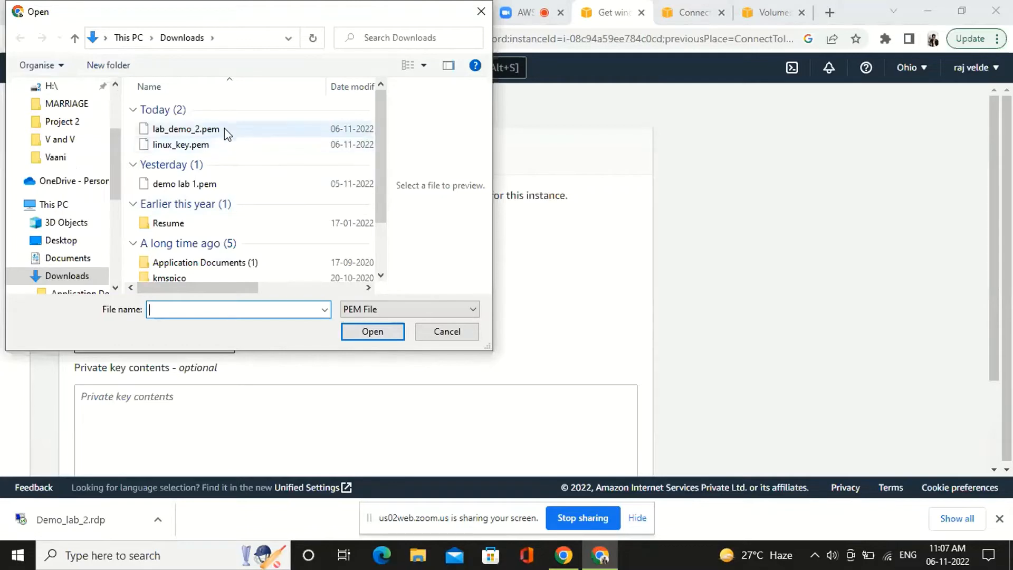
left_click(224, 130)
left_click(374, 332)
scroll(373, 332, "down", 3)
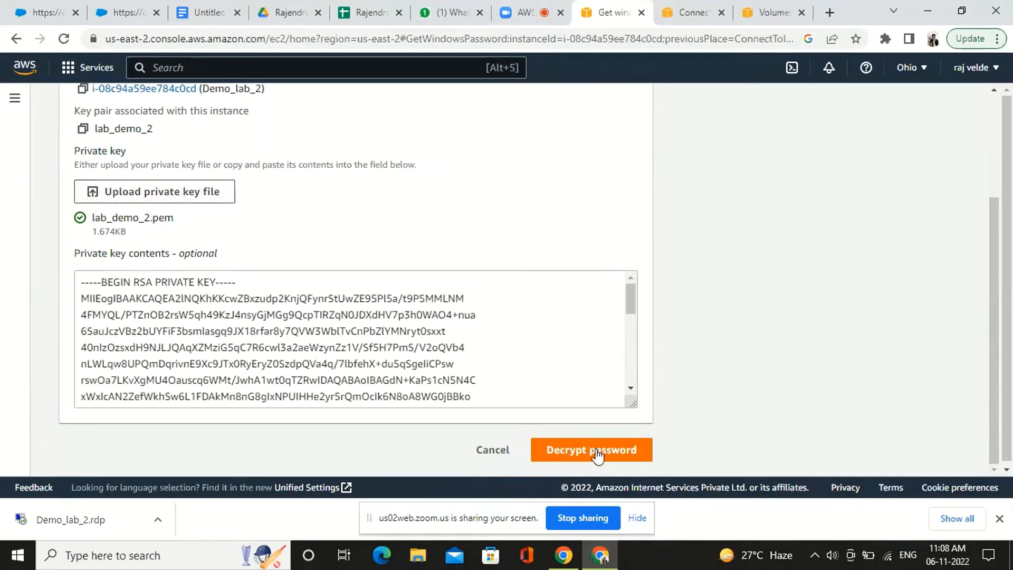
left_click(597, 453)
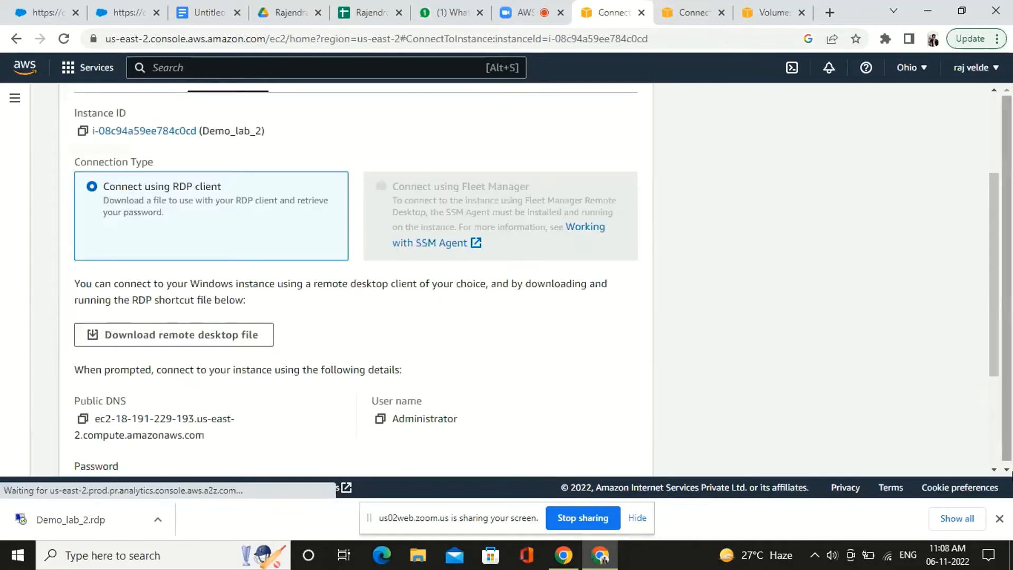
left_click(999, 518)
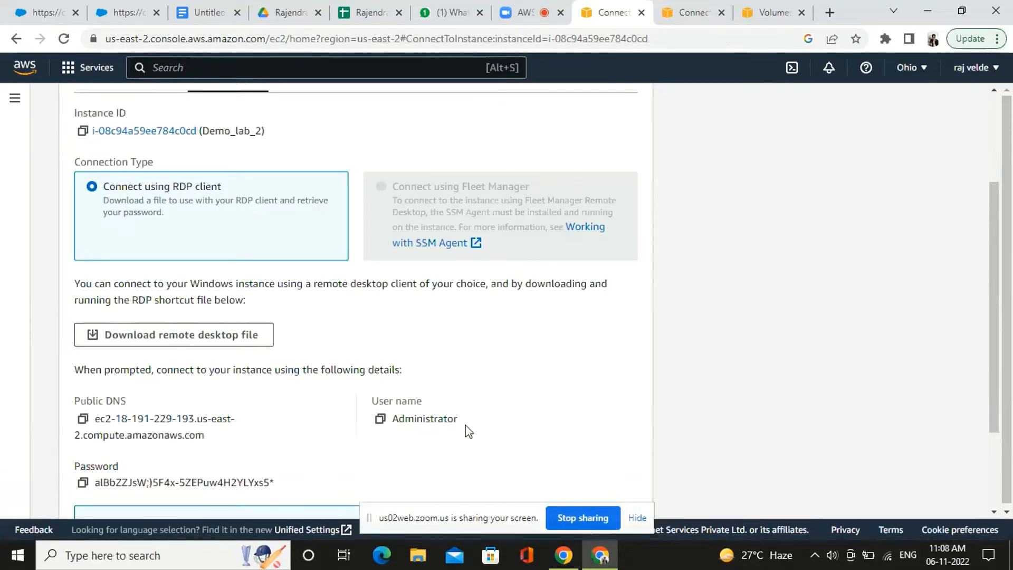
Copy the decrypted administrator password, send it to everyone in the Zoom meeting chat, and return to the EC2 connection page
scroll(468, 431, "down", 2)
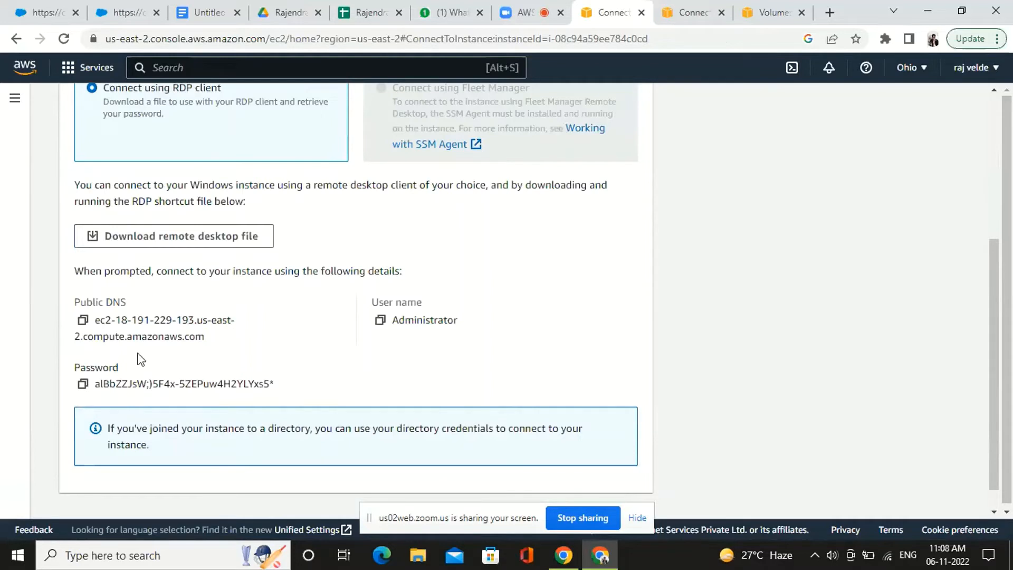
left_click(82, 384)
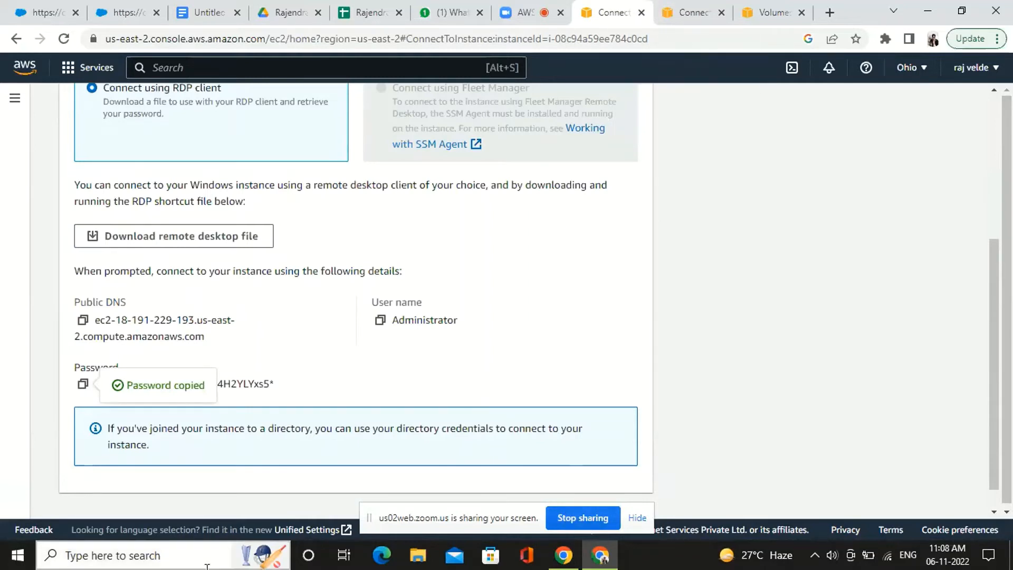
left_click(524, 8)
key("ctrl+v")
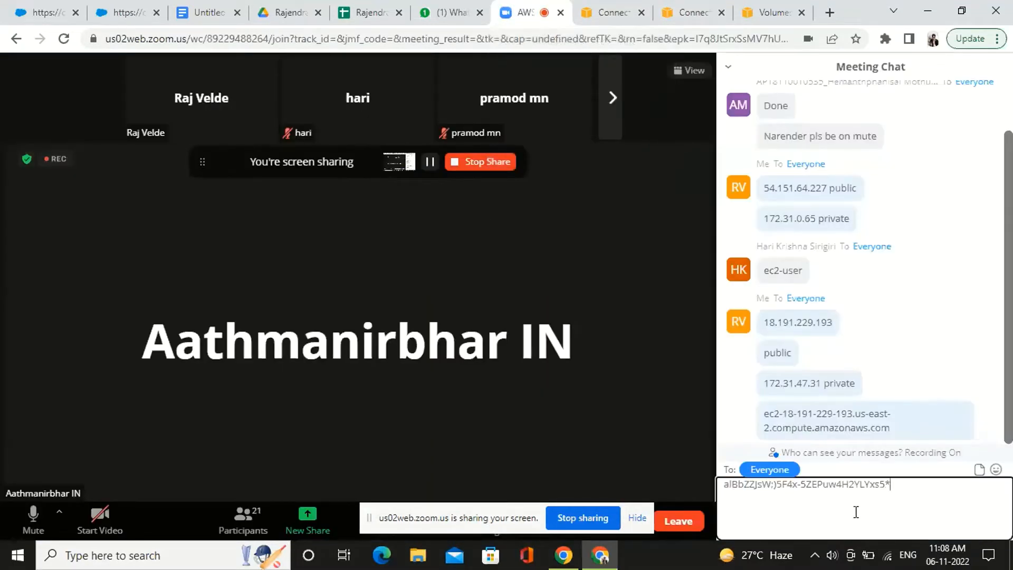
key("Return")
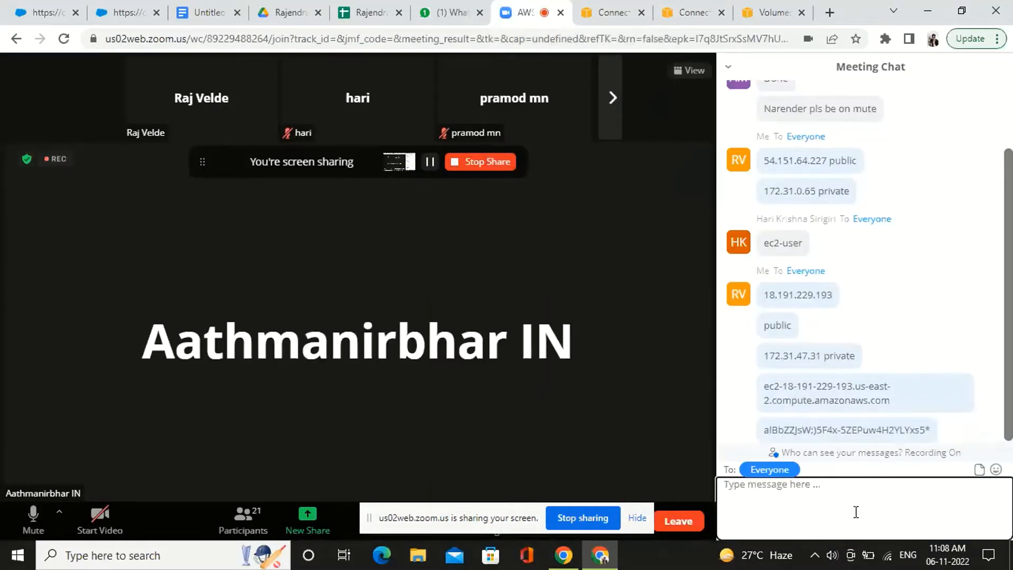
left_click(616, 11)
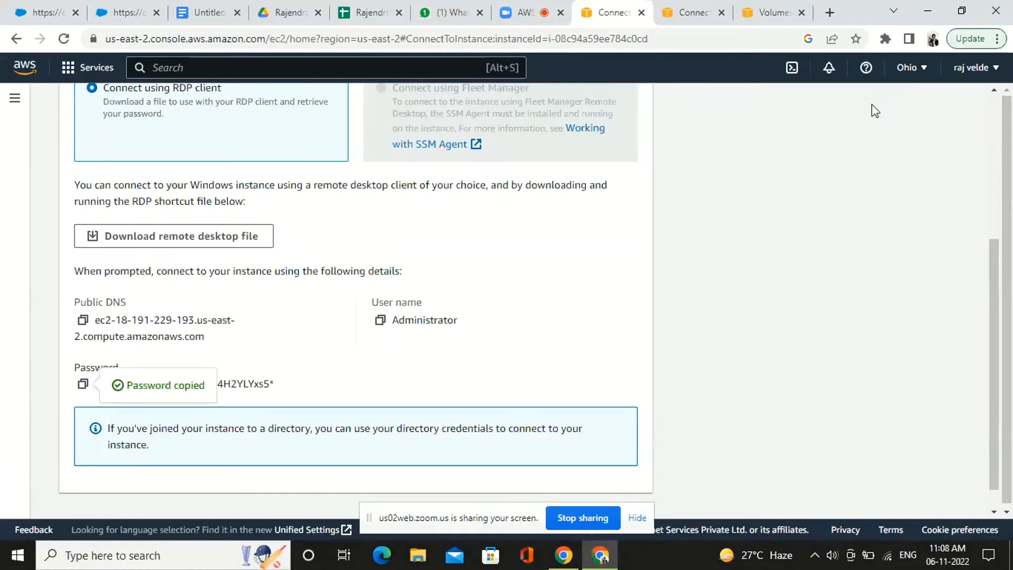
key("alt+Tab")
key("ctrl+h")
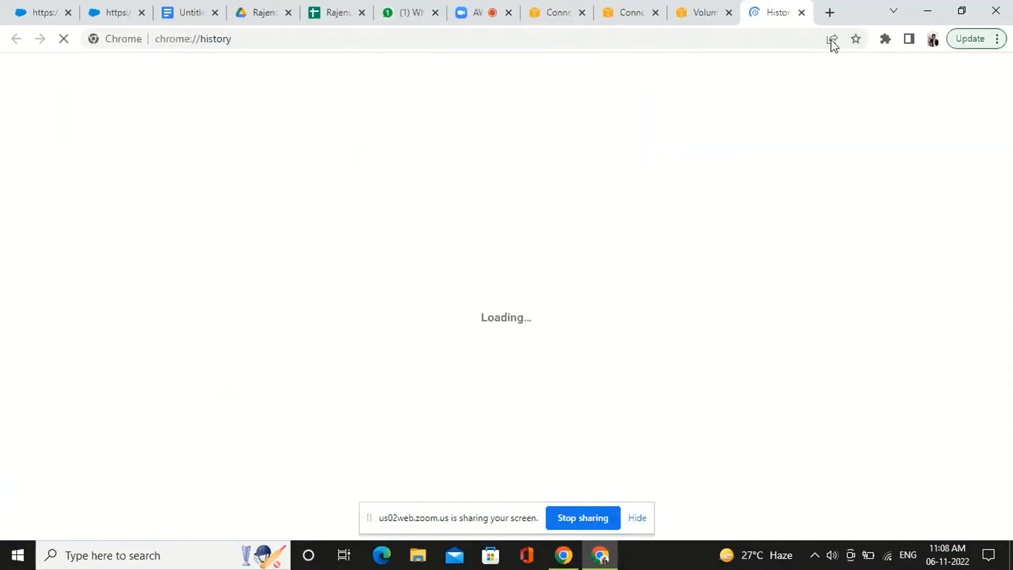
left_click(801, 12)
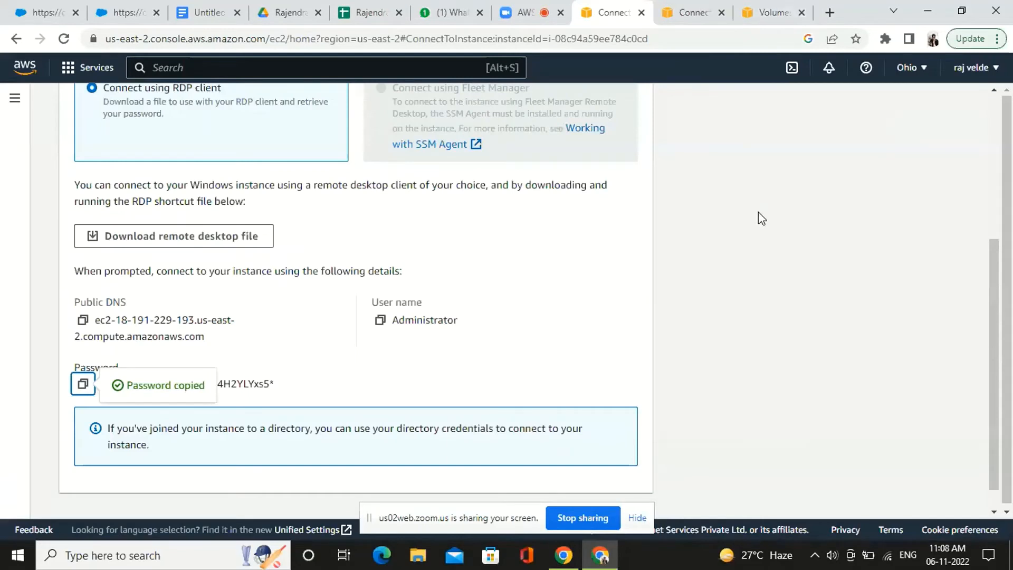
Show the browser's downloads list and open the Demo_lab_2.rdp download link in a new tab
key("ctrl+j")
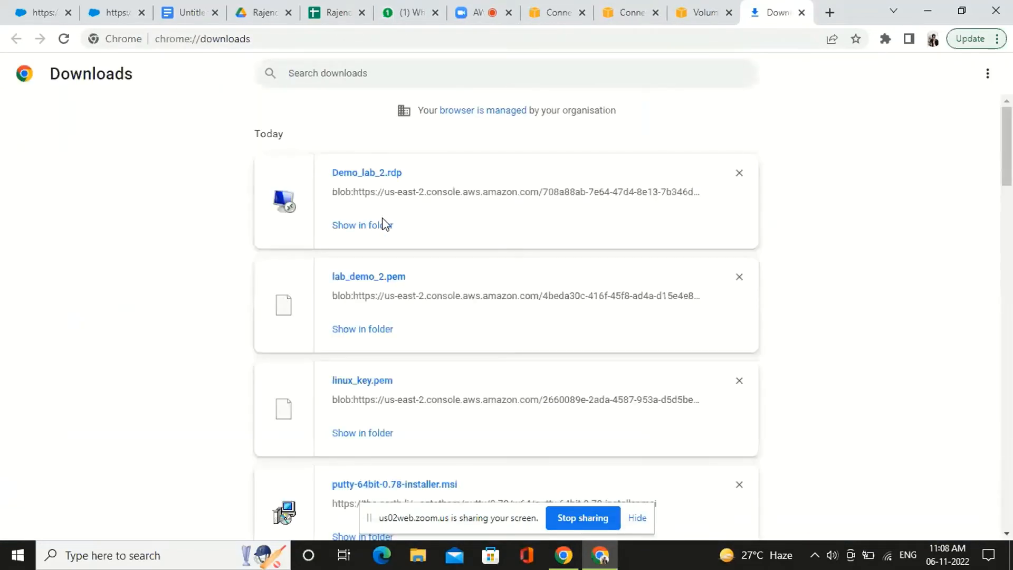
right_click(372, 180)
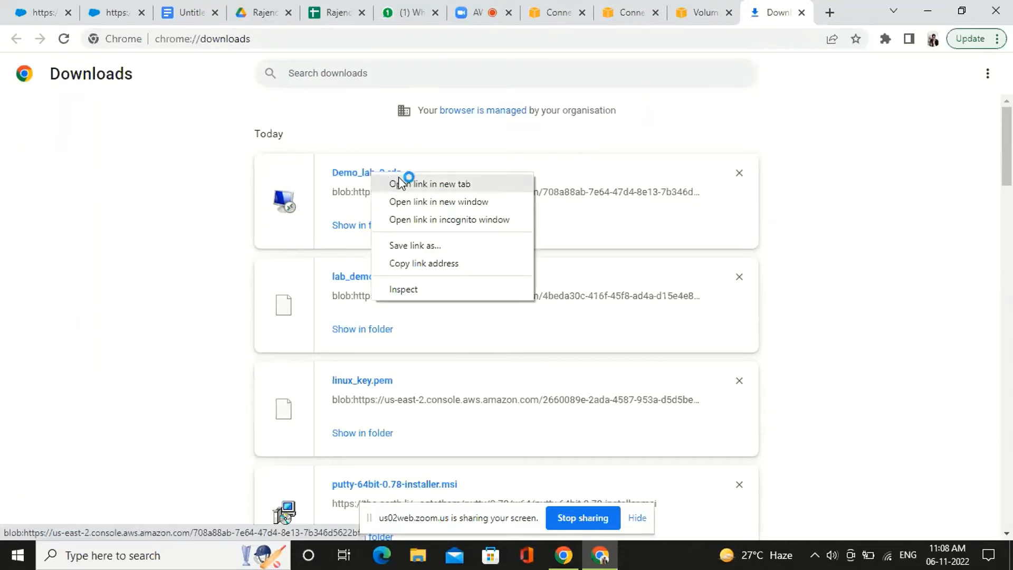
left_click(411, 182)
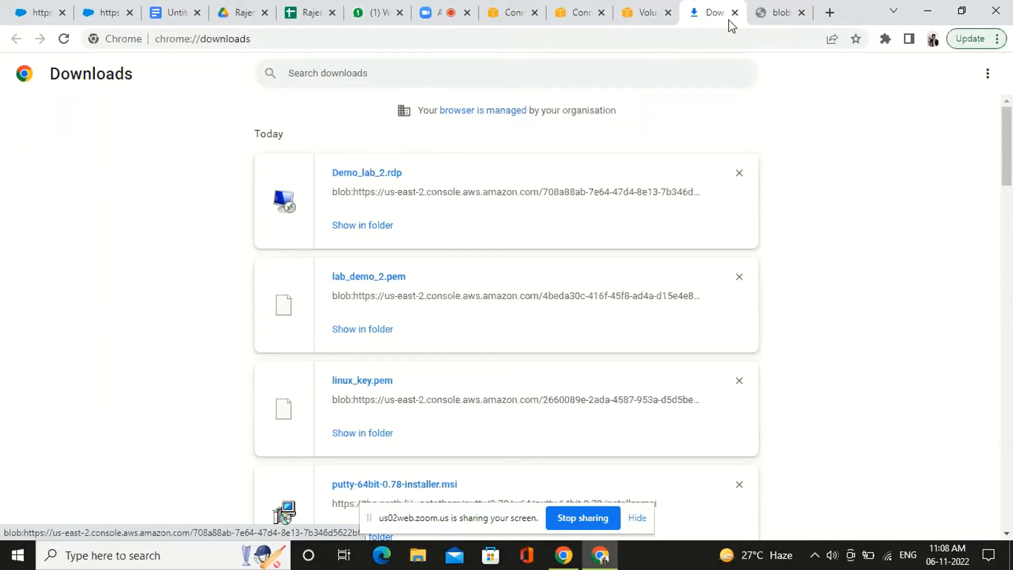
Approve the Demo_lab_2 remote desktop connection from the unknown publisher and close the downloads and blob pages
left_click(776, 12)
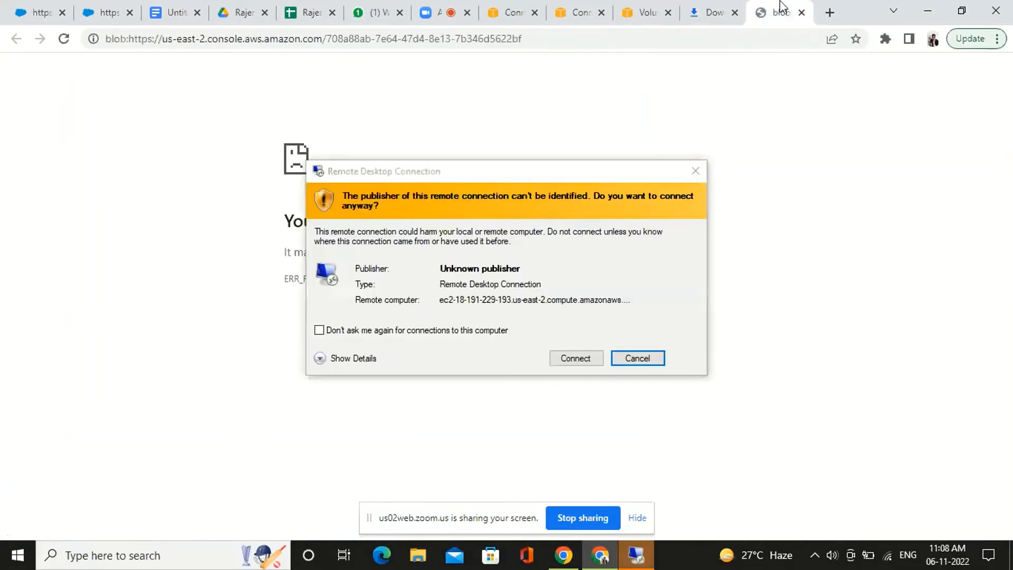
left_click(588, 360)
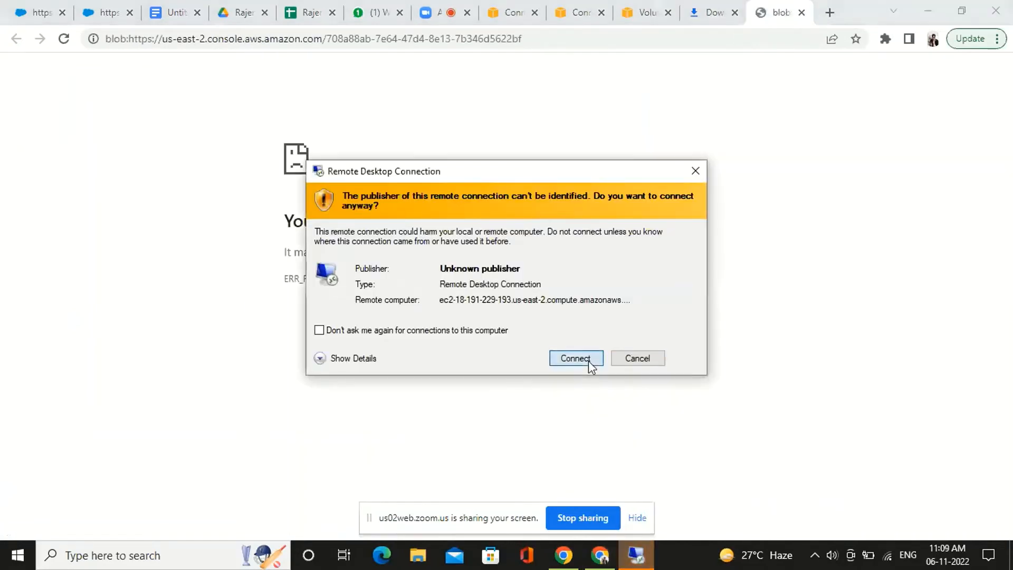
left_click(736, 12)
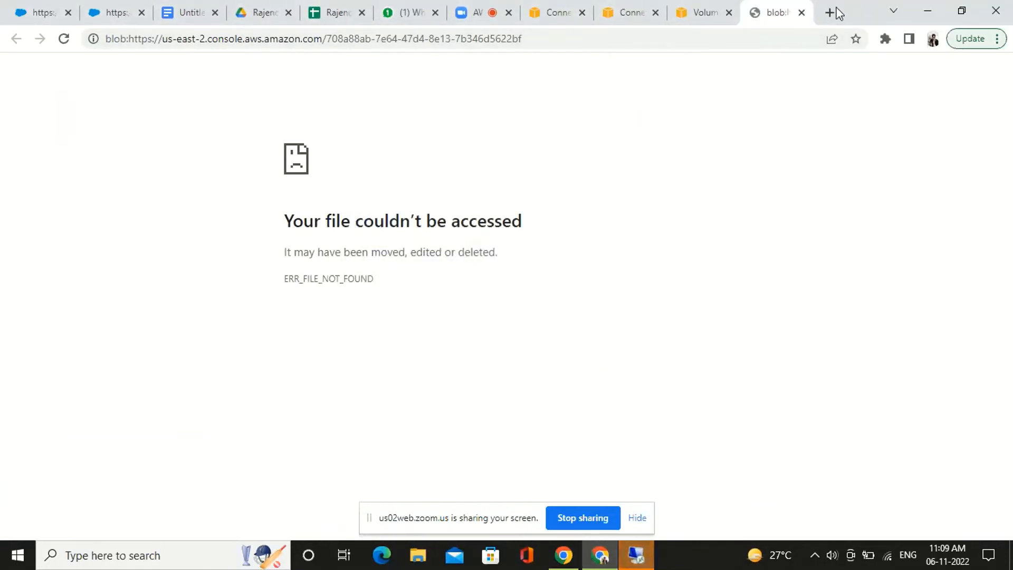
left_click(800, 14)
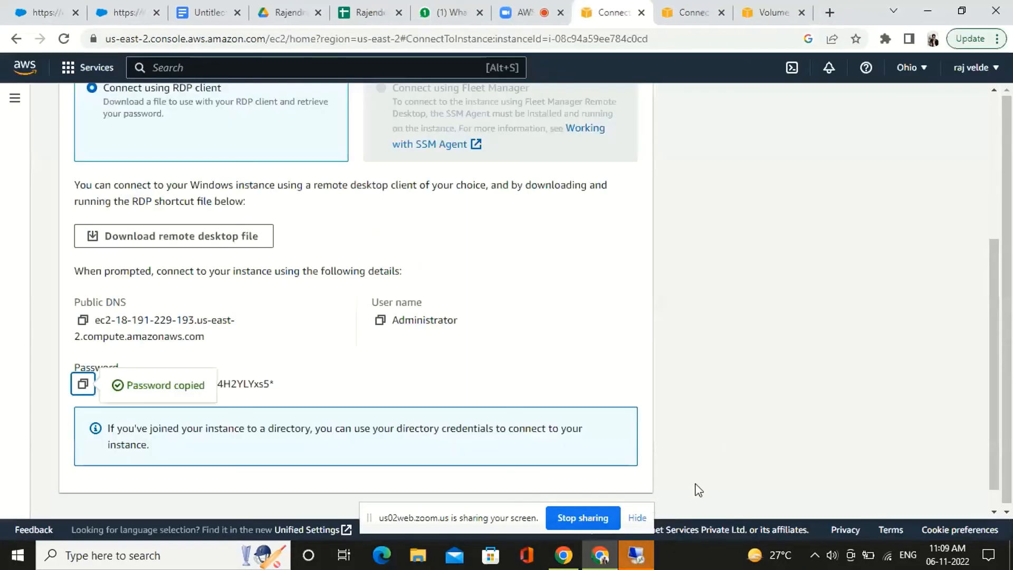
Copy the administrator password into the remote sign-in prompt and connect despite the certificate errors, suppressing further certificate prompts for this computer
left_click(645, 563)
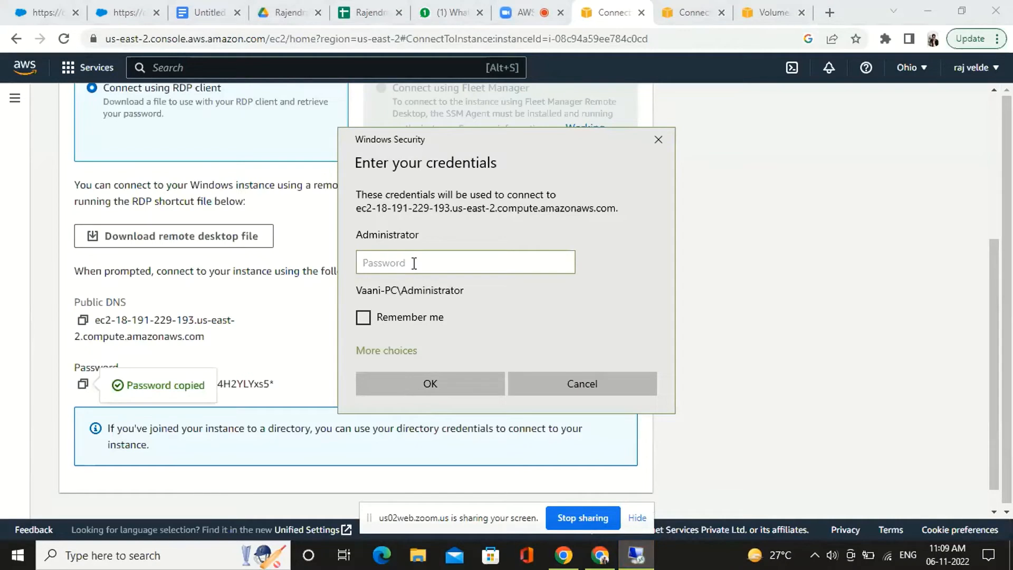
left_click(83, 384)
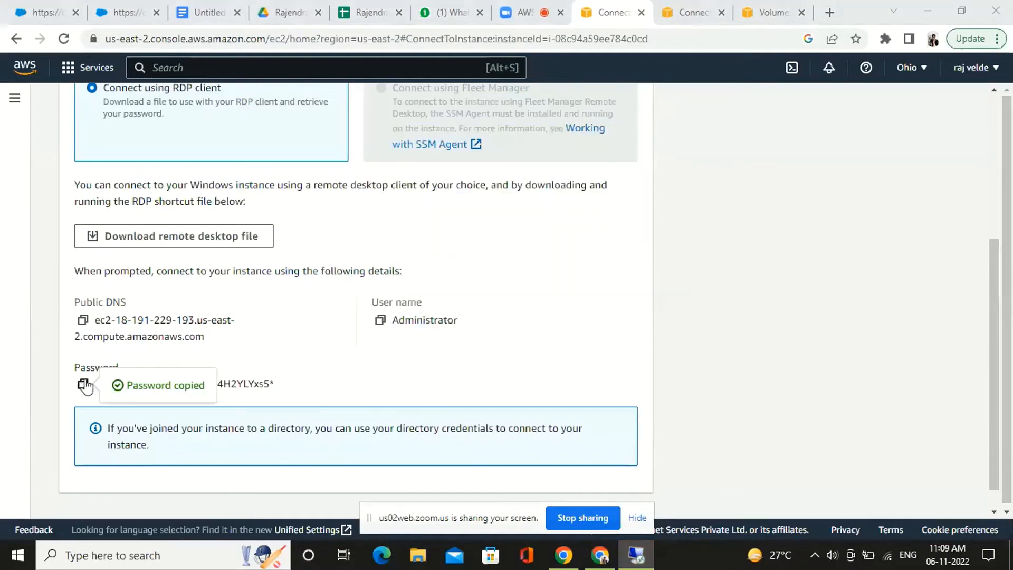
left_click(639, 561)
key("ctrl+v")
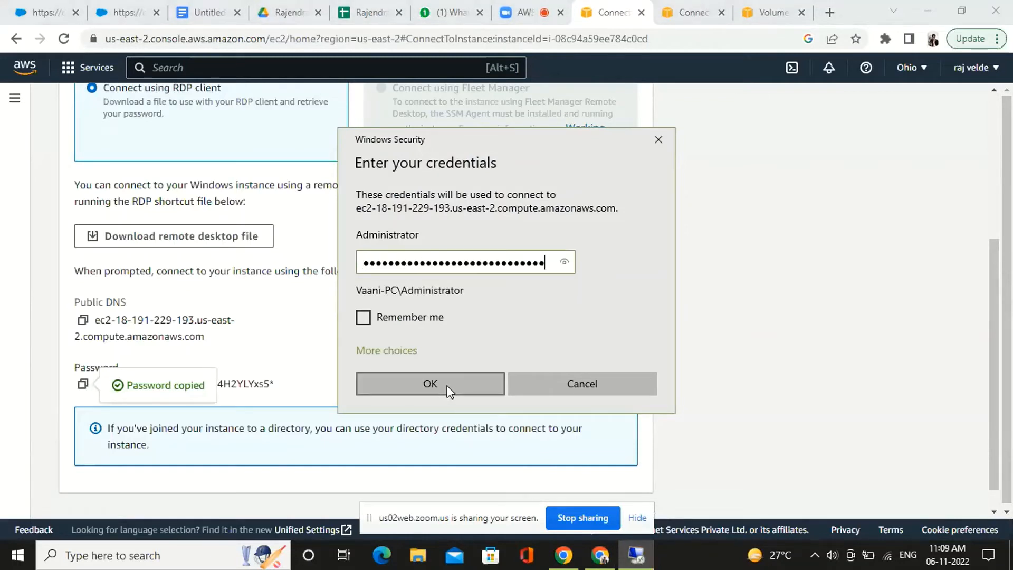
left_click(430, 384)
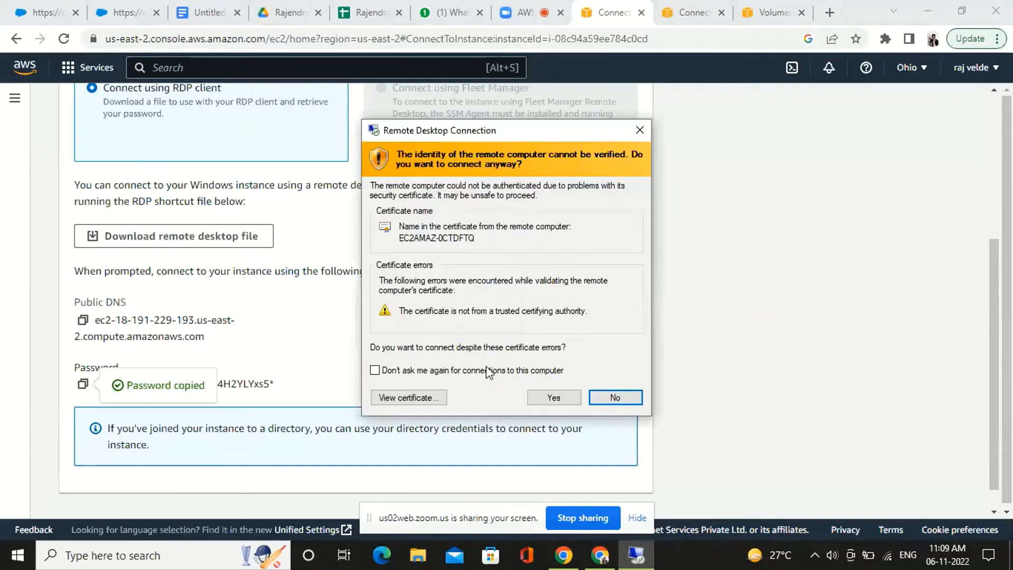
left_click(501, 370)
left_click(551, 397)
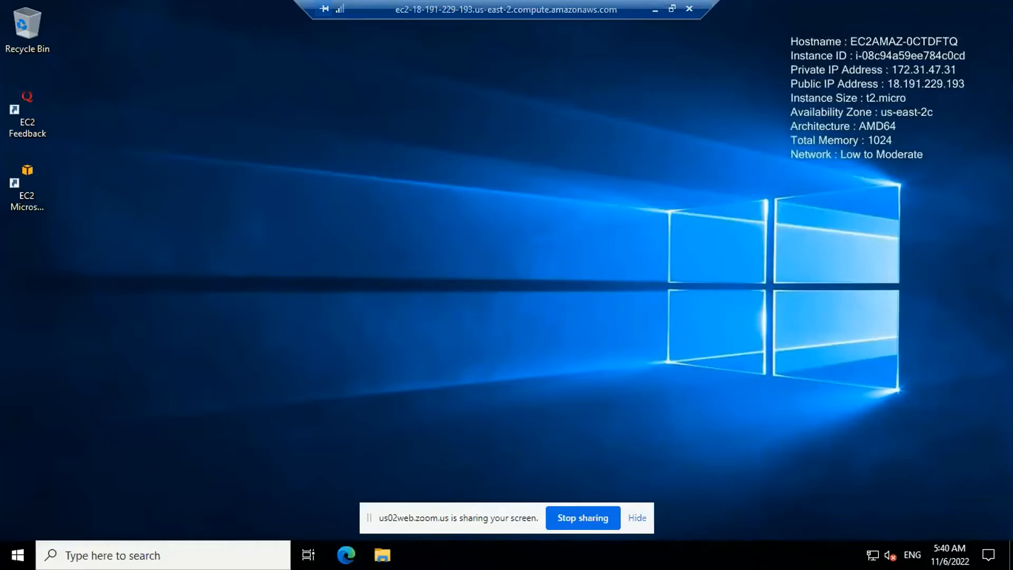
Open Computer Management from the Windows Administrative Tools on the remote server
left_click(17, 554)
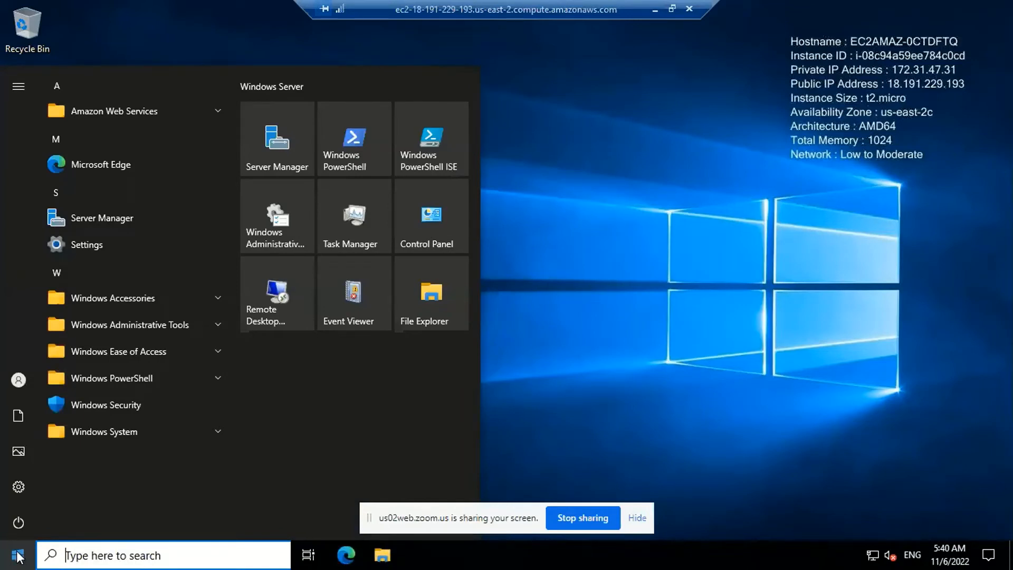
left_click(218, 319)
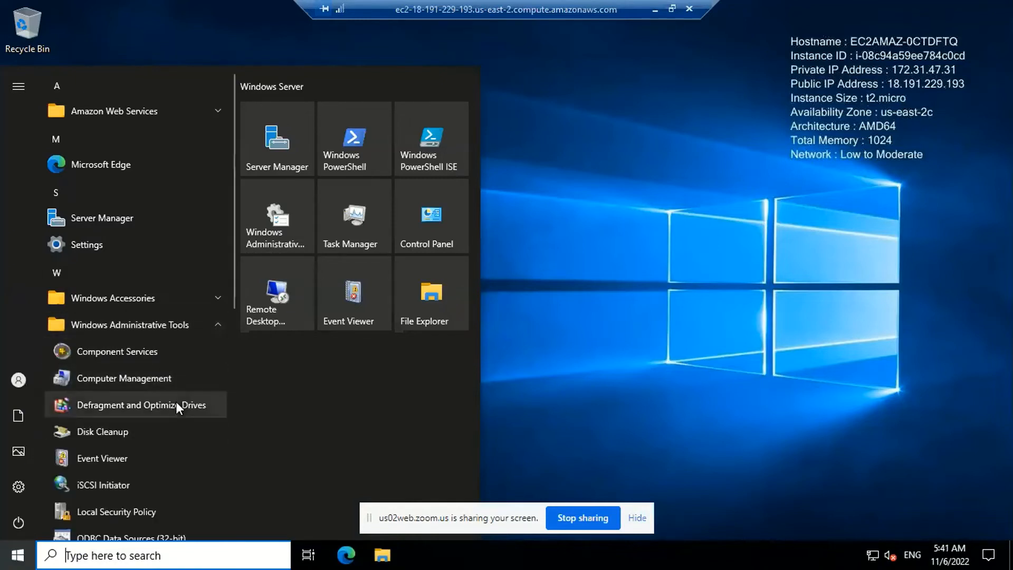
scroll(176, 403, "down", 5)
scroll(176, 402, "up", 1)
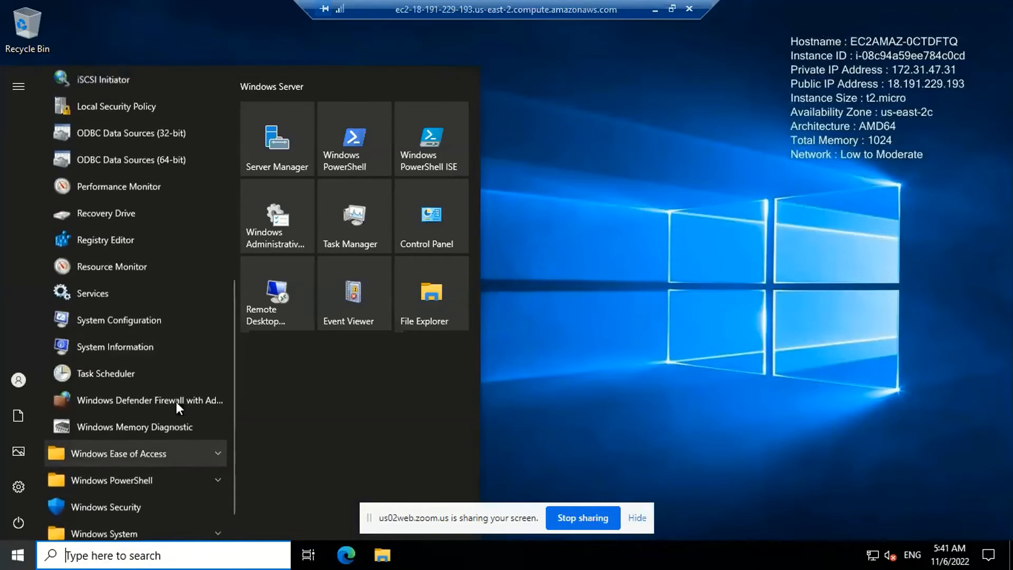
scroll(175, 401, "up", 5)
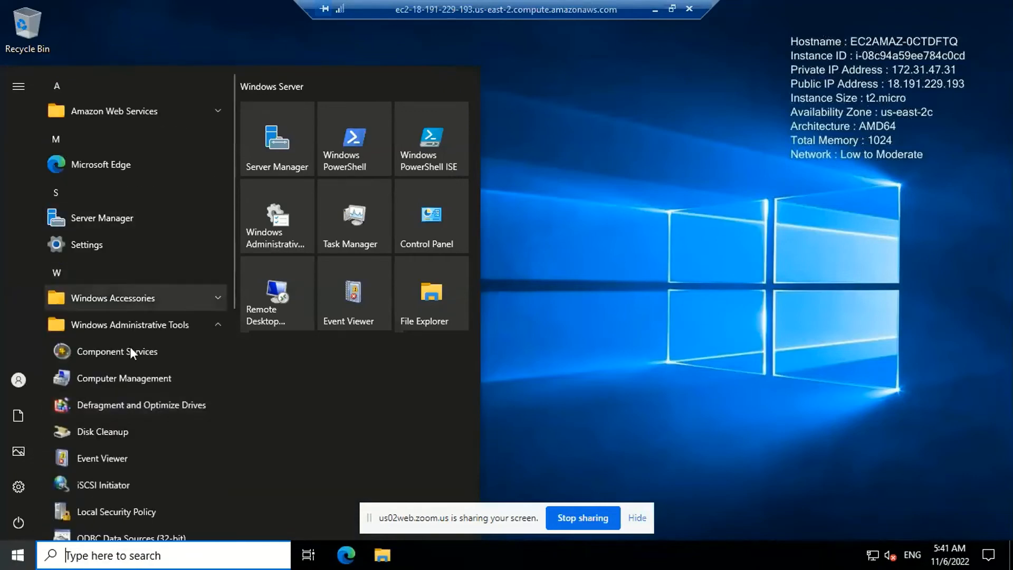
left_click(127, 377)
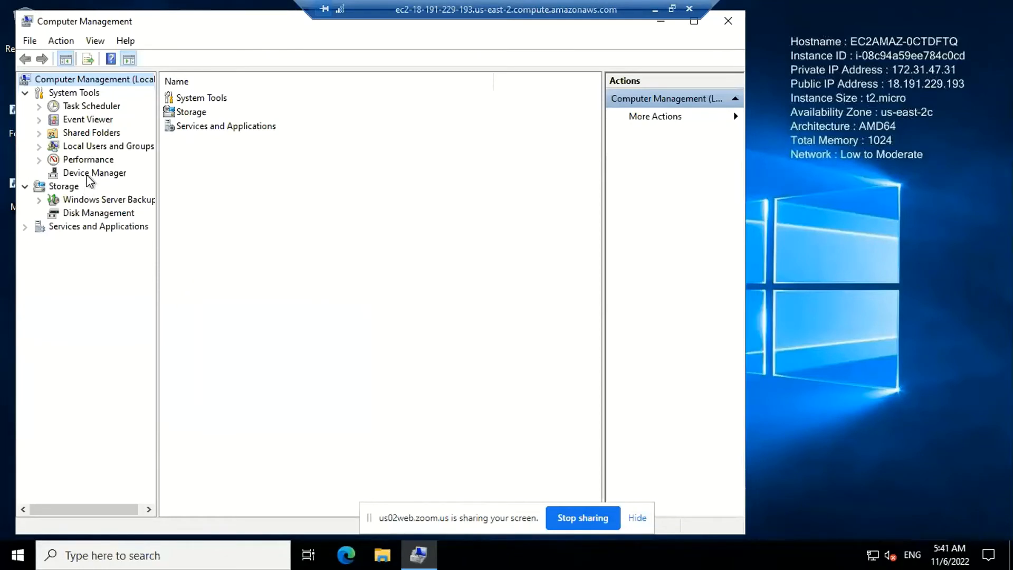
Expand Services and Applications in the console tree and open the Users folder under Local Users and Groups
left_click(25, 187)
left_click(25, 186)
left_click(27, 231)
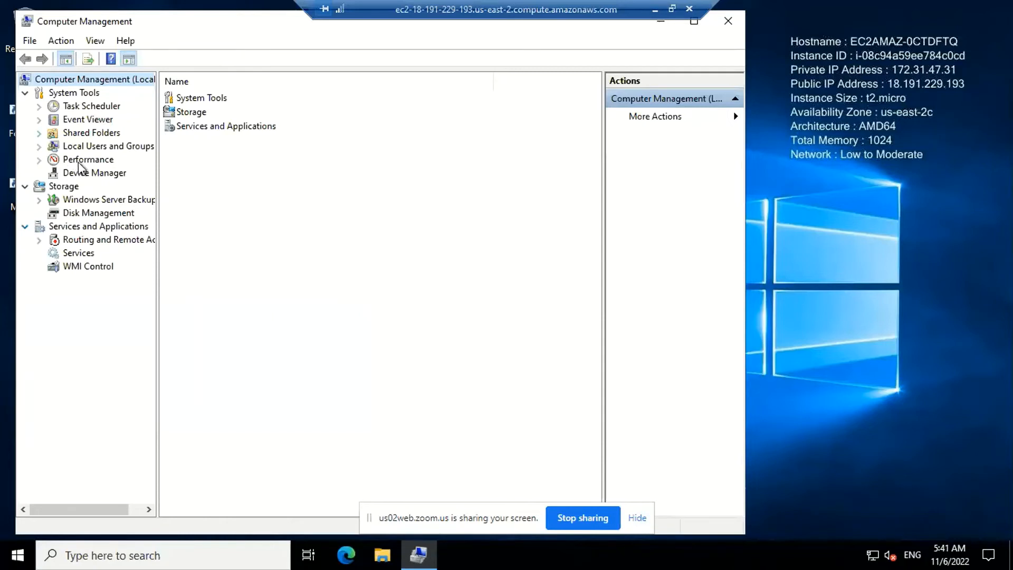
left_click(90, 146)
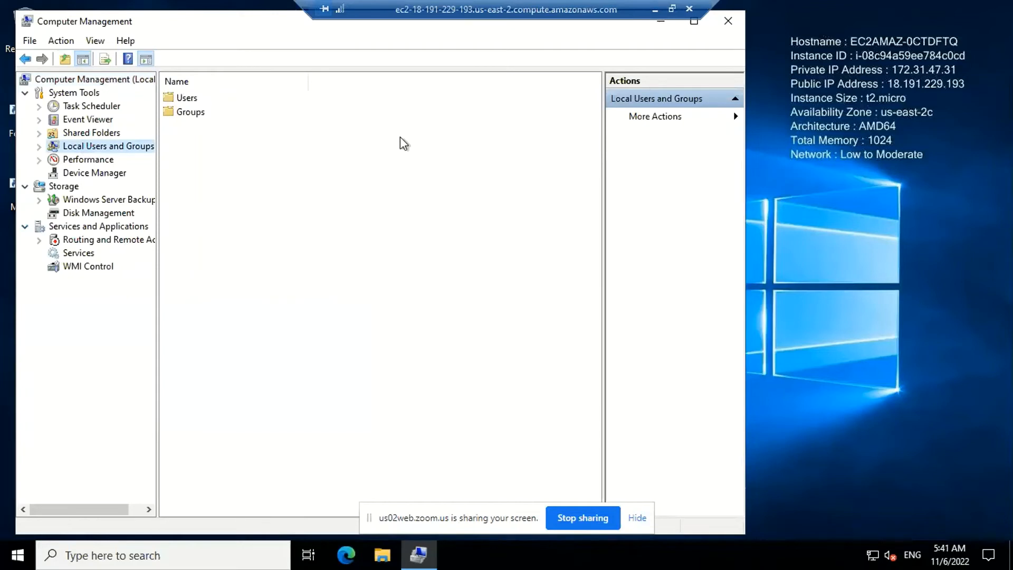
left_click(211, 100)
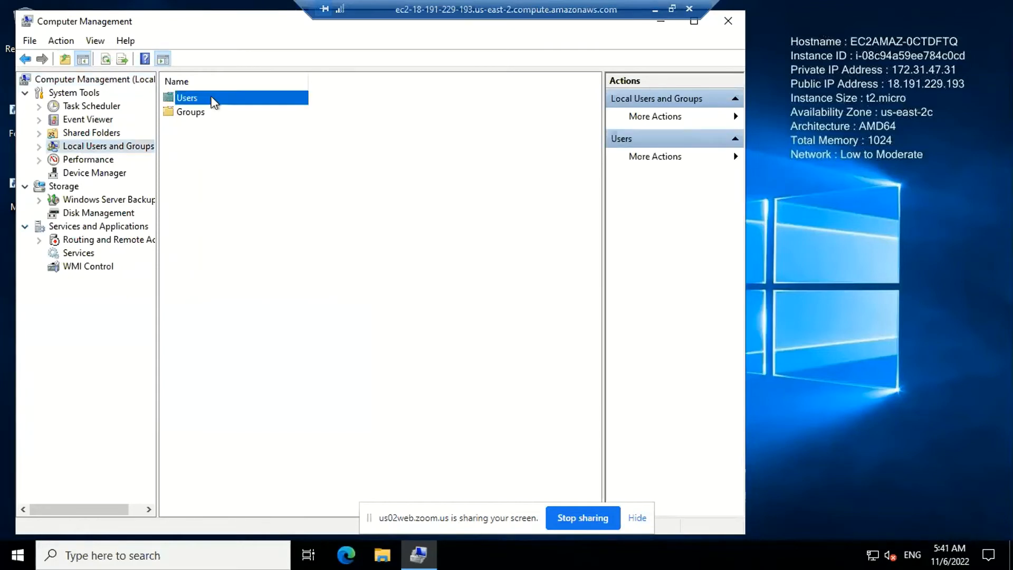
double_click(213, 101)
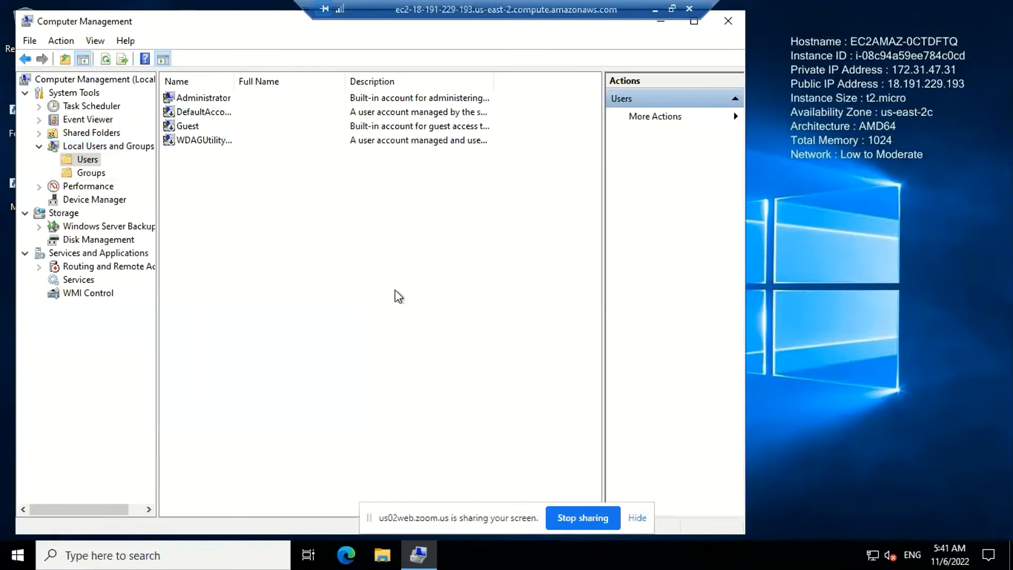
Start a new local user and enter the account's user name in lowercase, with first name and surname joined by an underscore
right_click(421, 238)
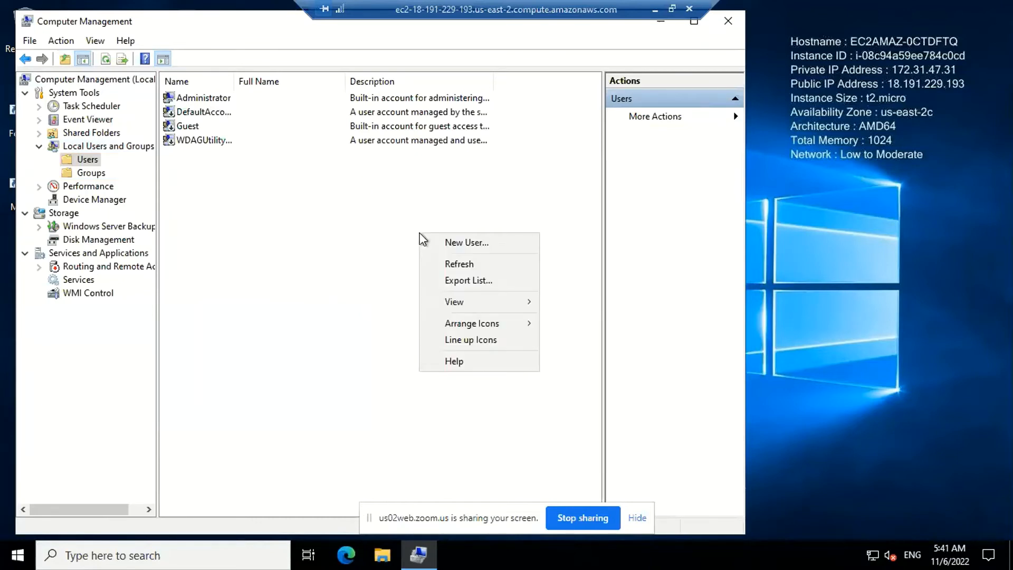
left_click(459, 244)
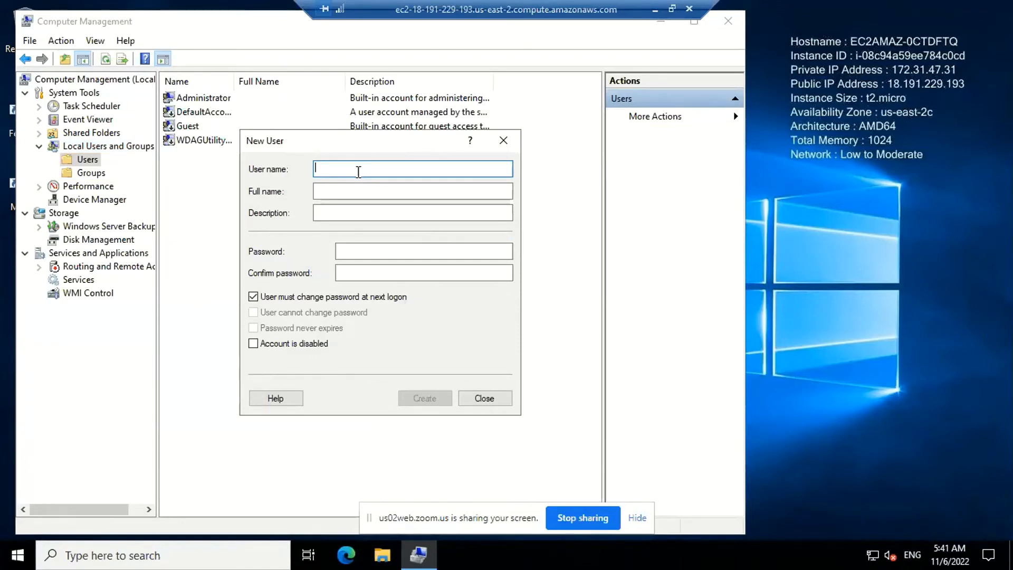
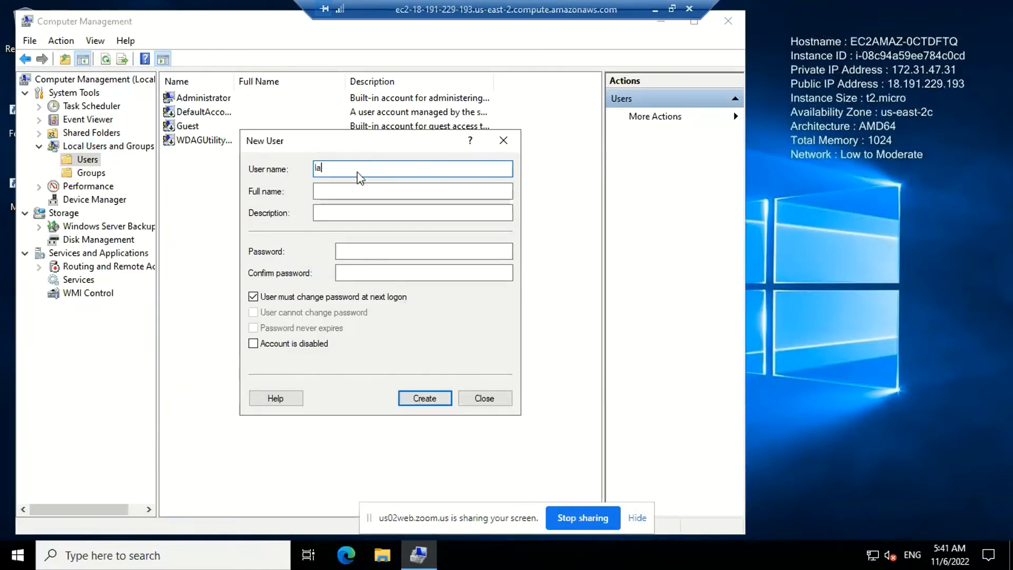
key("BackSpace")
key("BackSpace")
key("BackSpace")
key("BackSpace")
key("BackSpace")
key("BackSpace")
key("BackSpace")
key("BackSpace")
key("BackSpace")
key("BackSpace")
key("BackSpace")
key("BackSpace")
key("BackSpace")
key("BackSpace")
key("BackSpace")
key("BackSpace")
key("BackSpace")
left_click(321, 165)
key("BackSpace")
type("r")
left_click(330, 193)
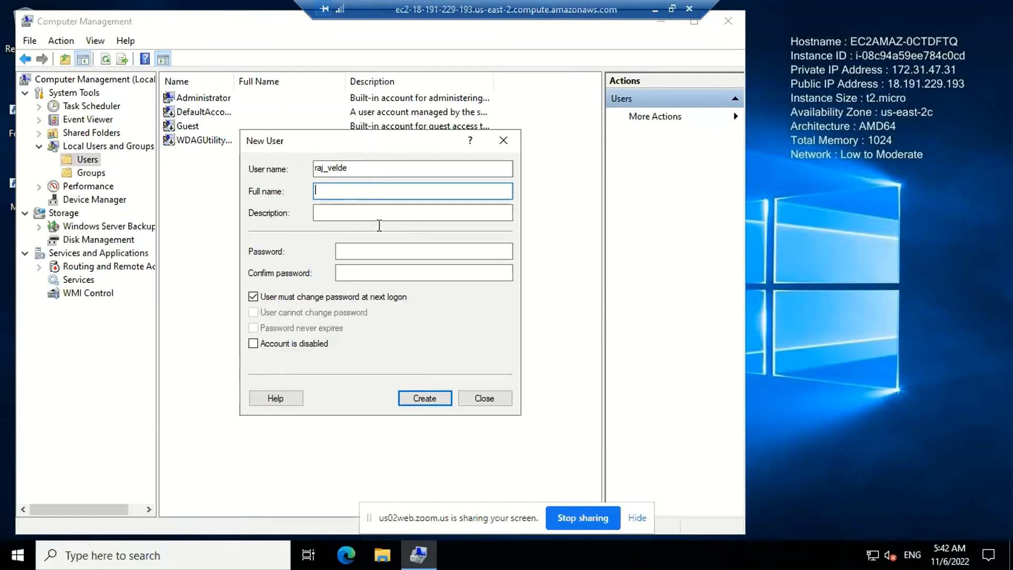
Enter the new user's account password and repeat it in the confirmation field
left_click(381, 252)
type("••")
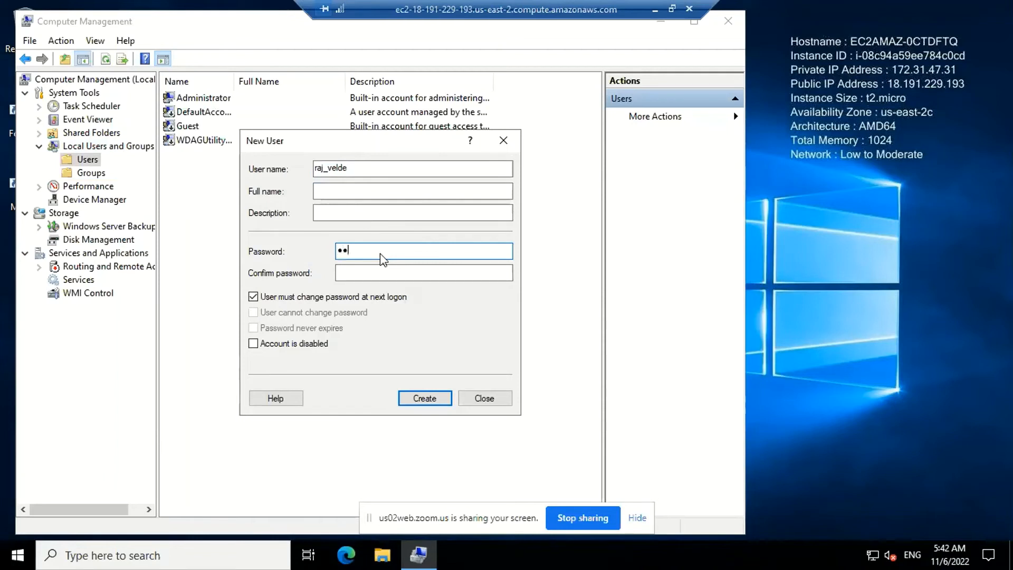
type("•••••••")
key("Tab")
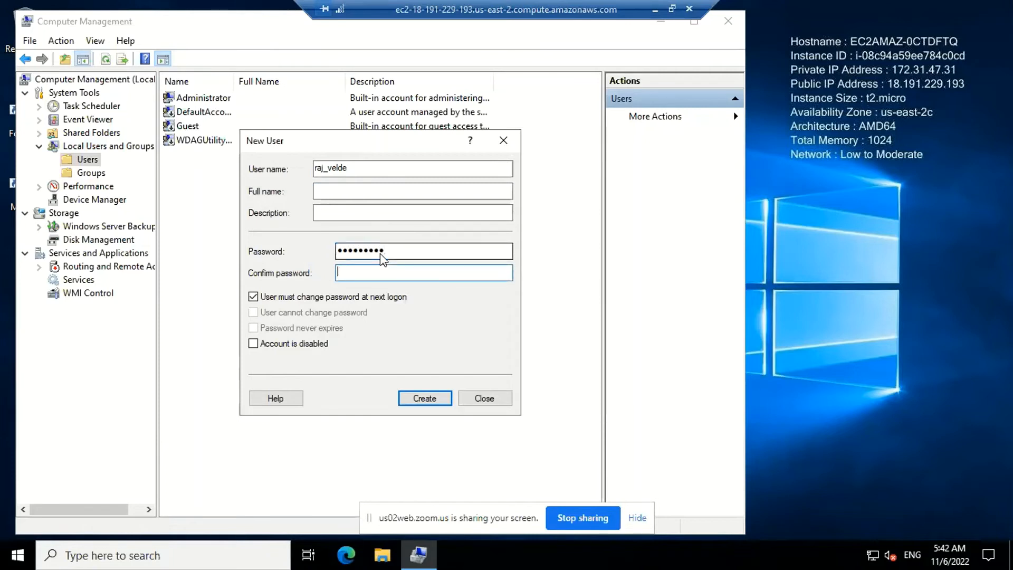
type("•••••••••")
Turn off the password change at next logon, make the password never expire, and create the user, closing the dialog
left_click(253, 297)
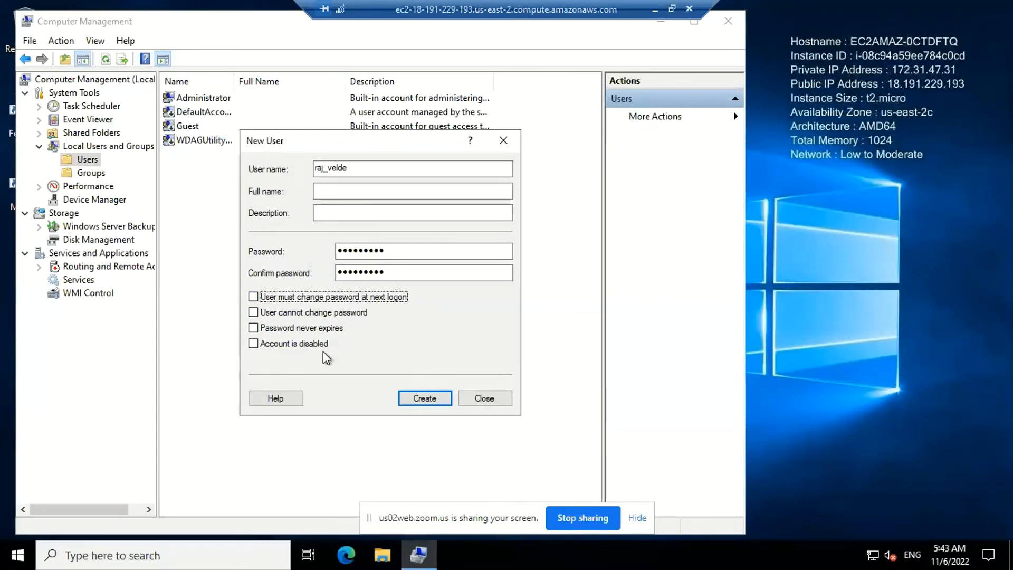
left_click(305, 330)
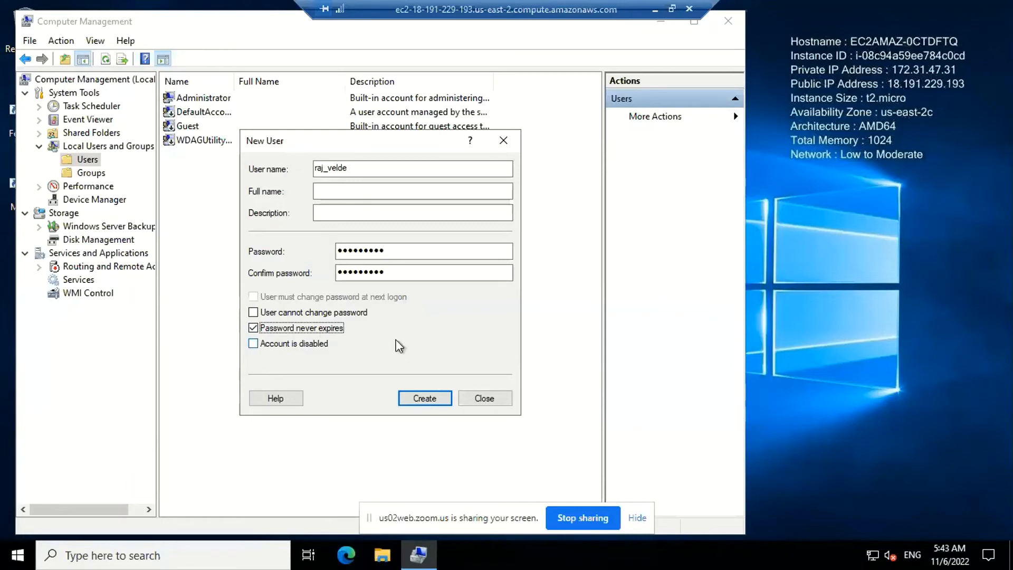
left_click(420, 397)
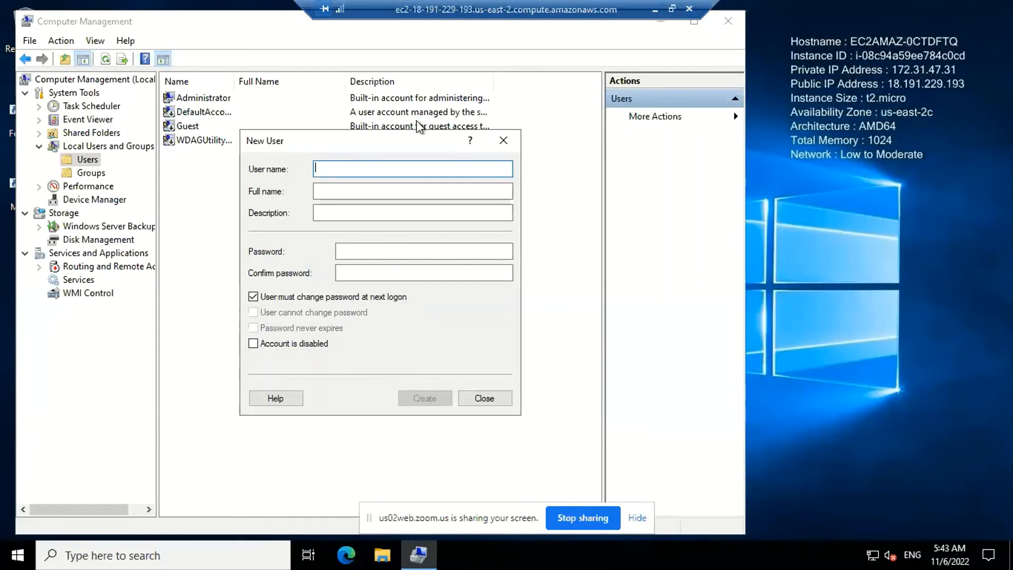
left_click(484, 399)
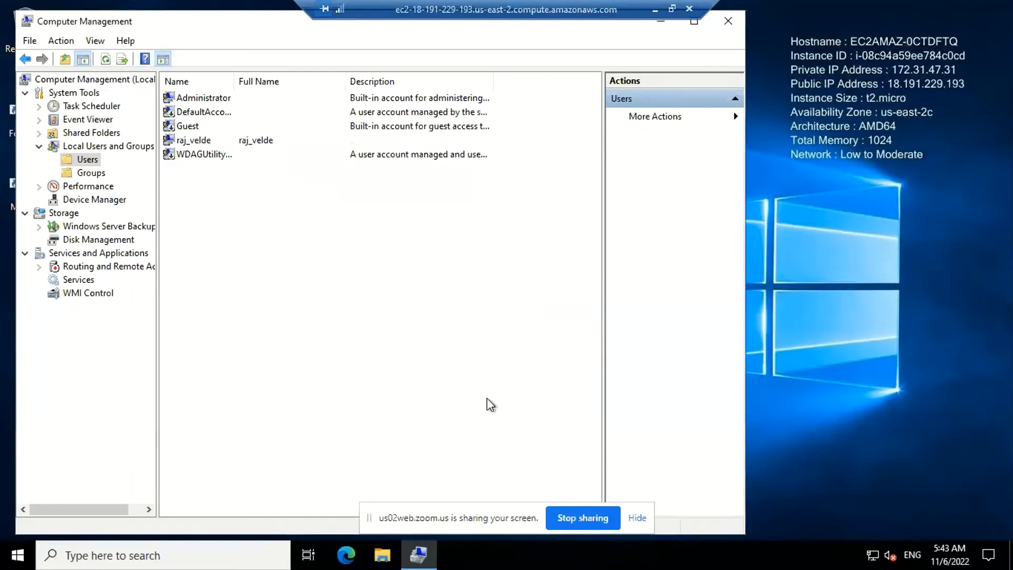
Open the properties of the Administrators group from the Groups folder
left_click(89, 178)
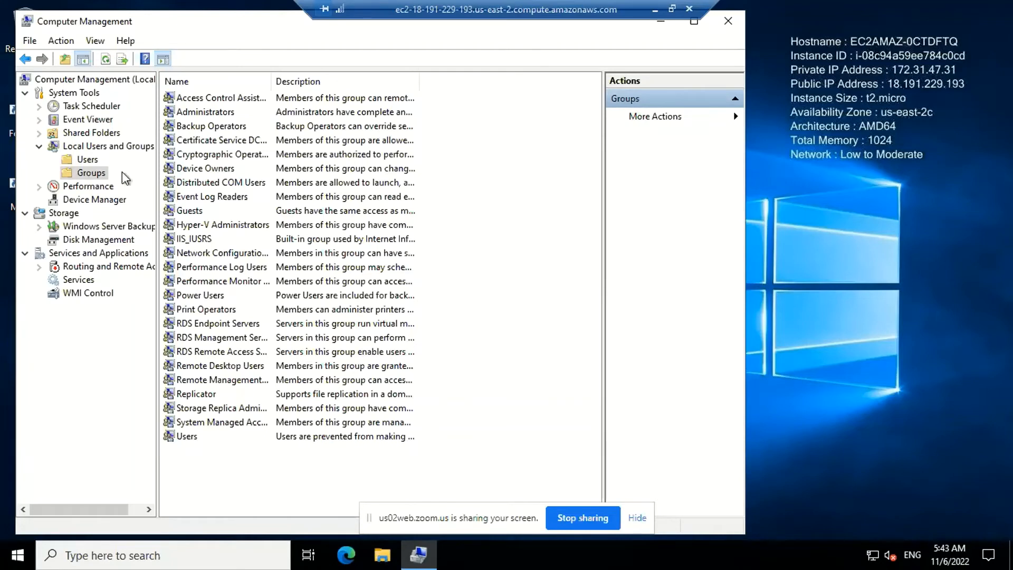
left_click(202, 113)
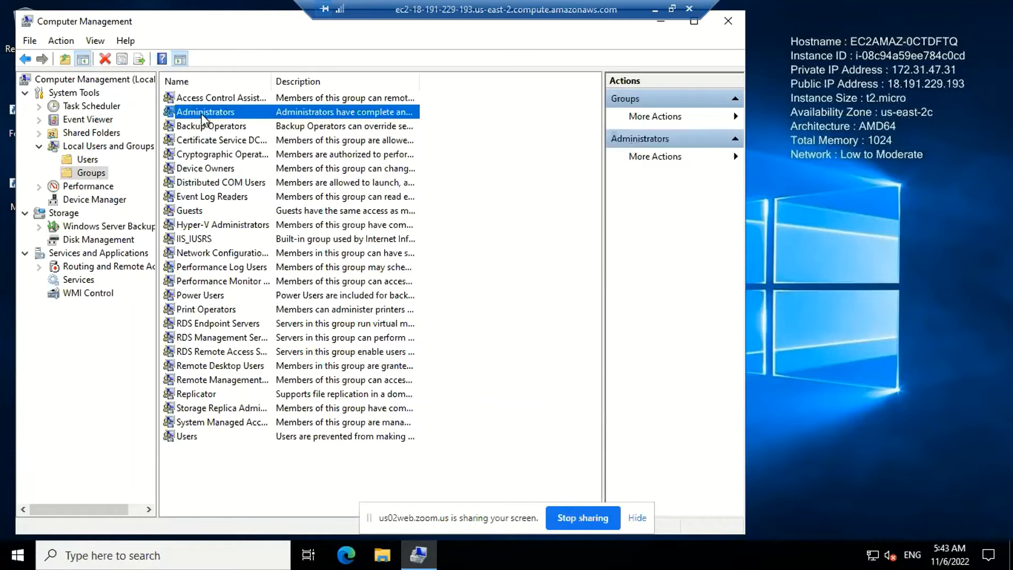
double_click(201, 113)
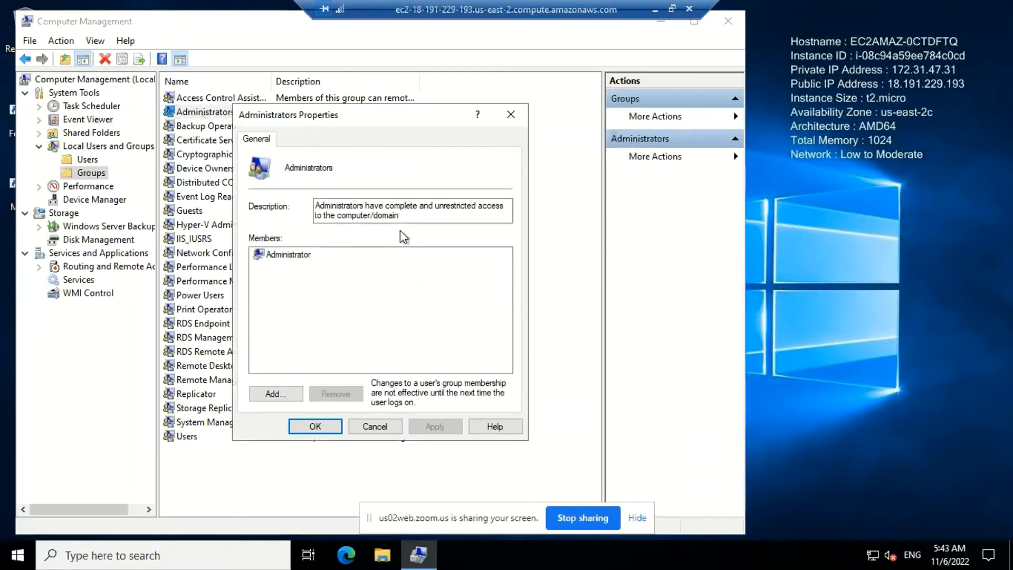
Add the newly created local user to the Administrators group, checking the name, and apply the membership change
left_click(271, 397)
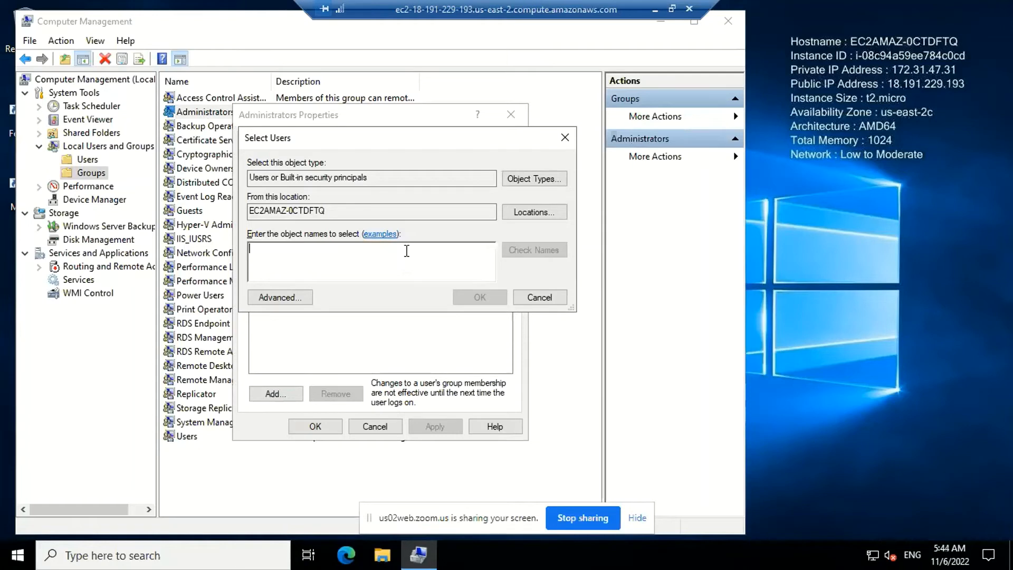
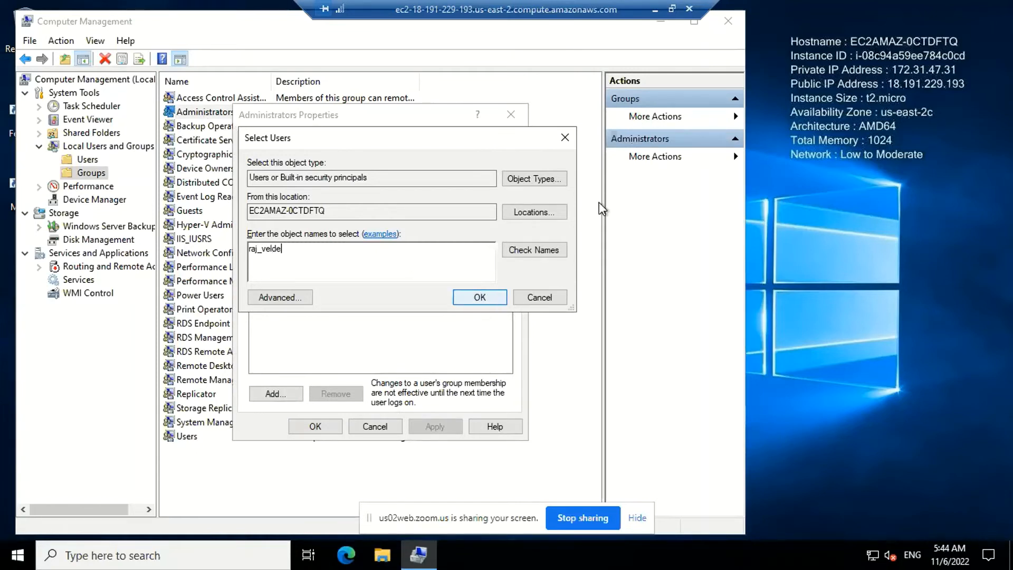
left_click(536, 255)
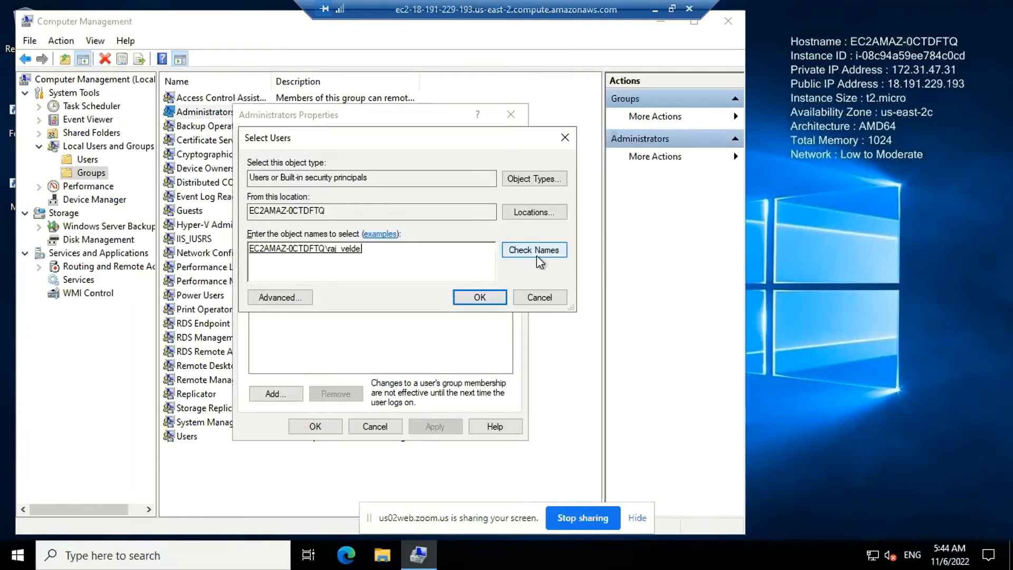
left_click(480, 298)
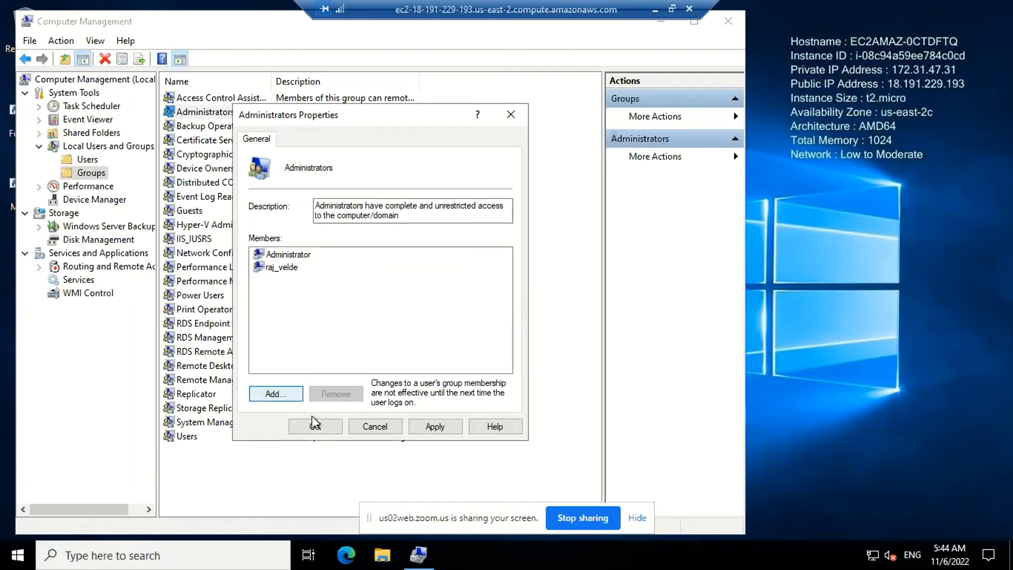
left_click(436, 427)
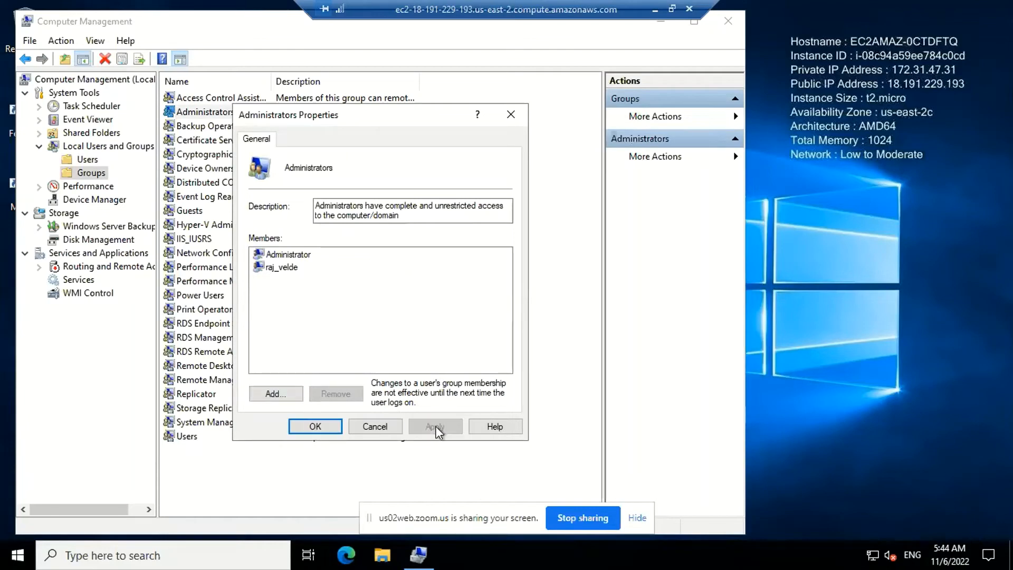
left_click(315, 425)
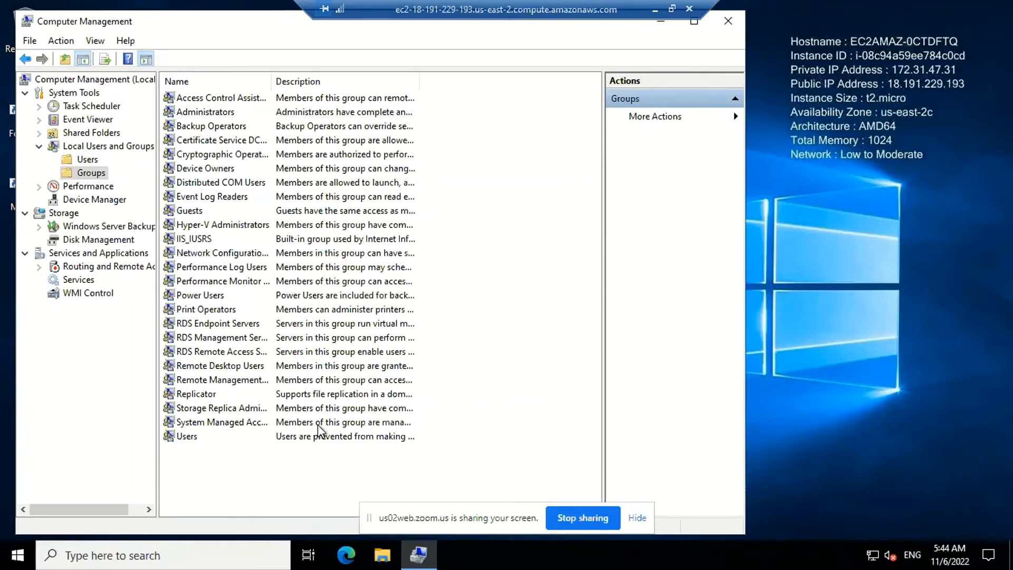
Return to the Users folder and start resetting the built-in Administrator account's password, proceeding past the warning
left_click(84, 159)
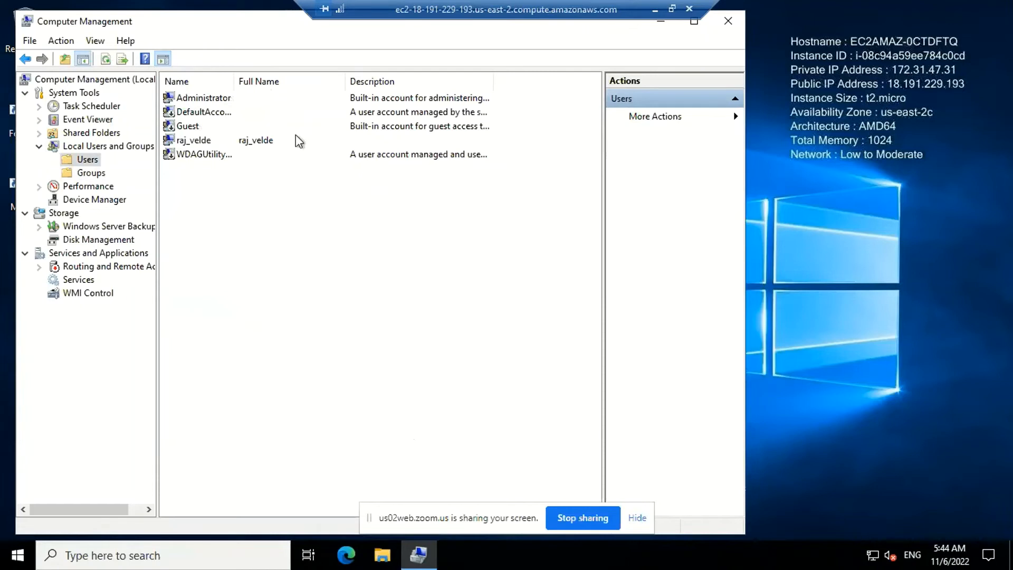
left_click(225, 97)
left_click(225, 97)
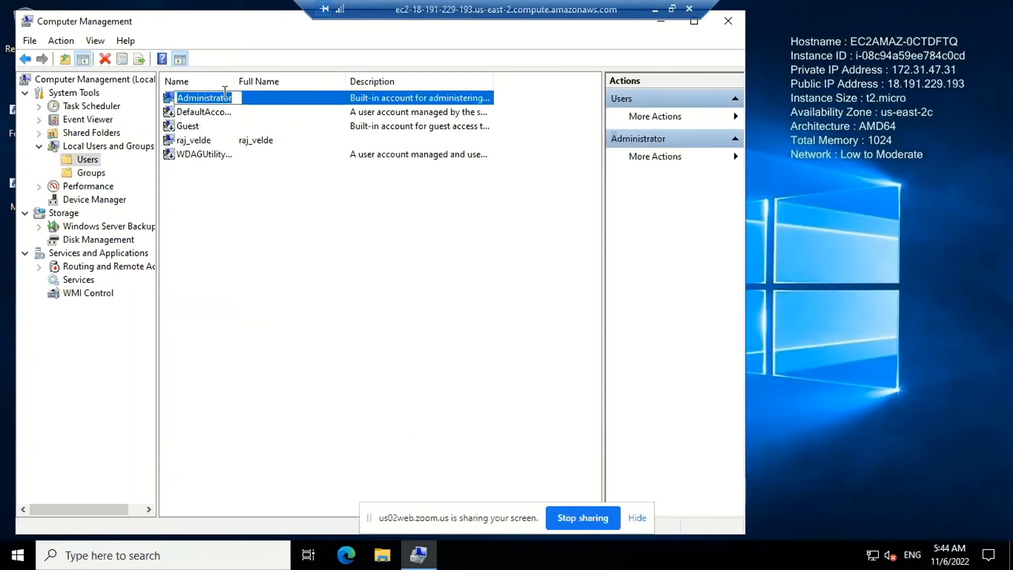
key("Escape")
right_click(255, 100)
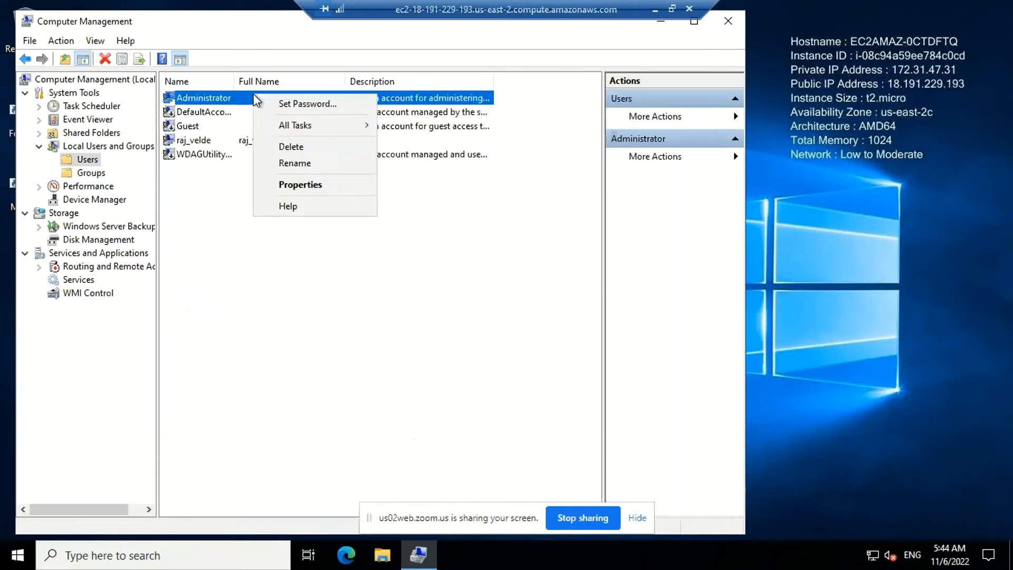
left_click(274, 102)
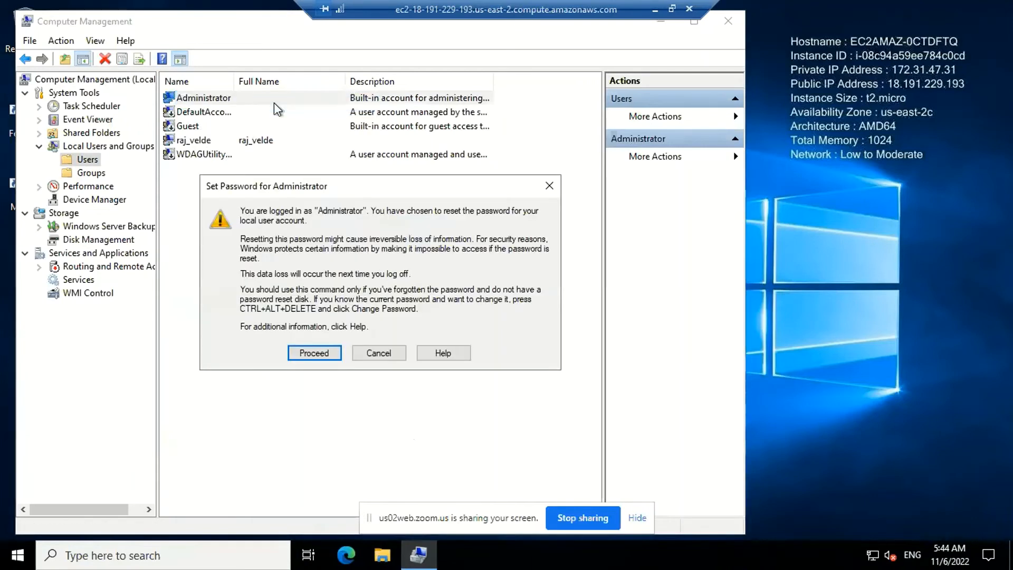
left_click(316, 356)
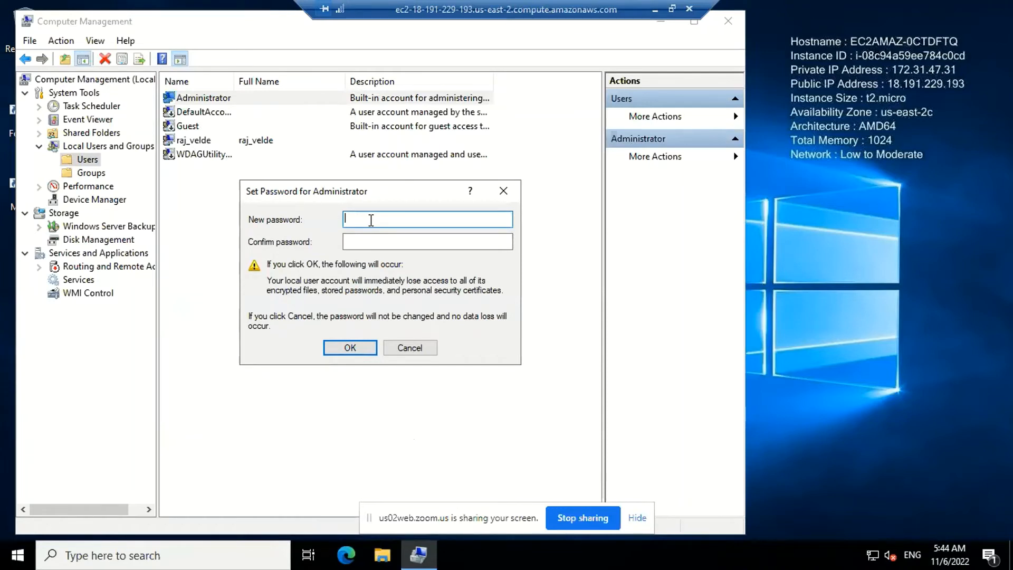
type("•")
key("BackSpace")
type("••••••••••")
key("Tab")
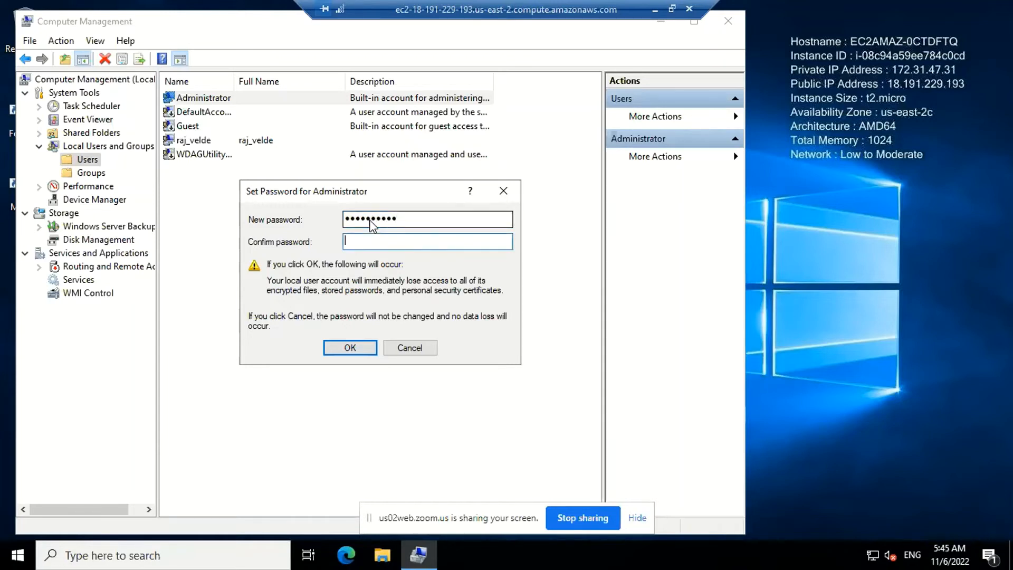
left_click(453, 216)
key("BackSpace")
key("BackSpace")
key("BackSpace")
key("BackSpace")
key("BackSpace")
key("BackSpace")
key("BackSpace")
key("BackSpace")
key("BackSpace")
key("BackSpace")
Enter the Administrator account's new password, repeat it in the confirmation field, and confirm the reset
type("••••••")
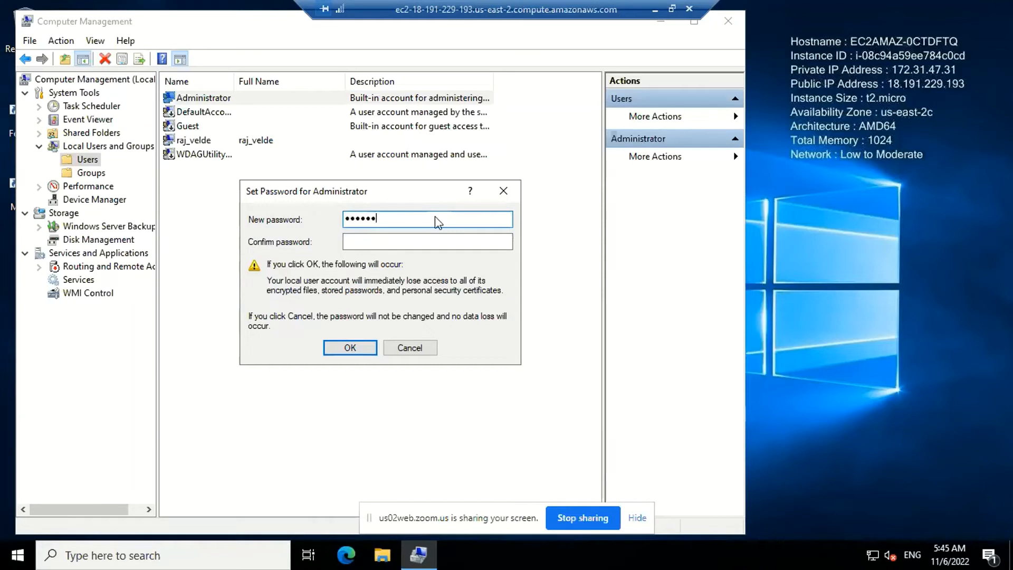
type("••••")
key("Tab")
type("••••••")
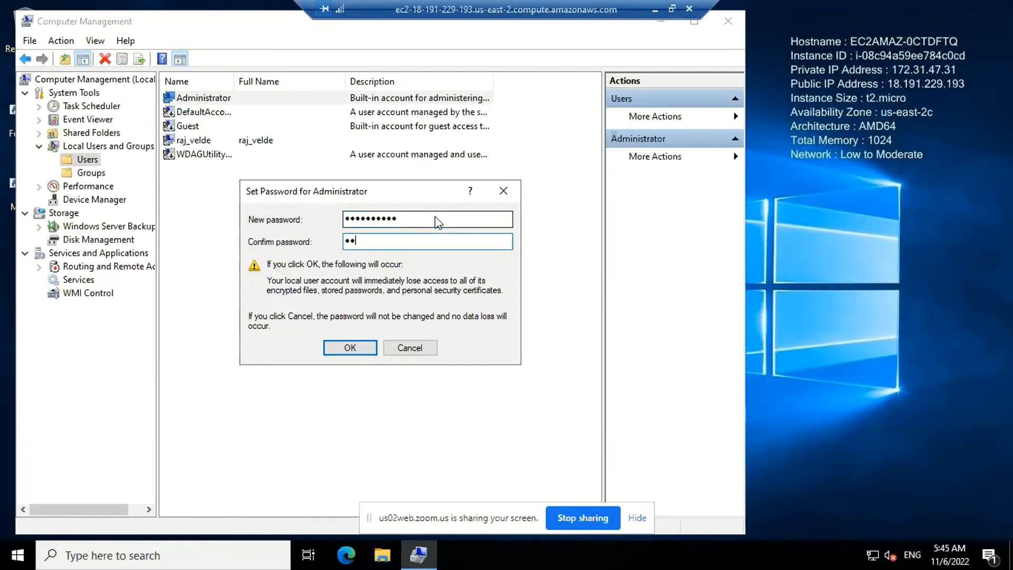
type("••••")
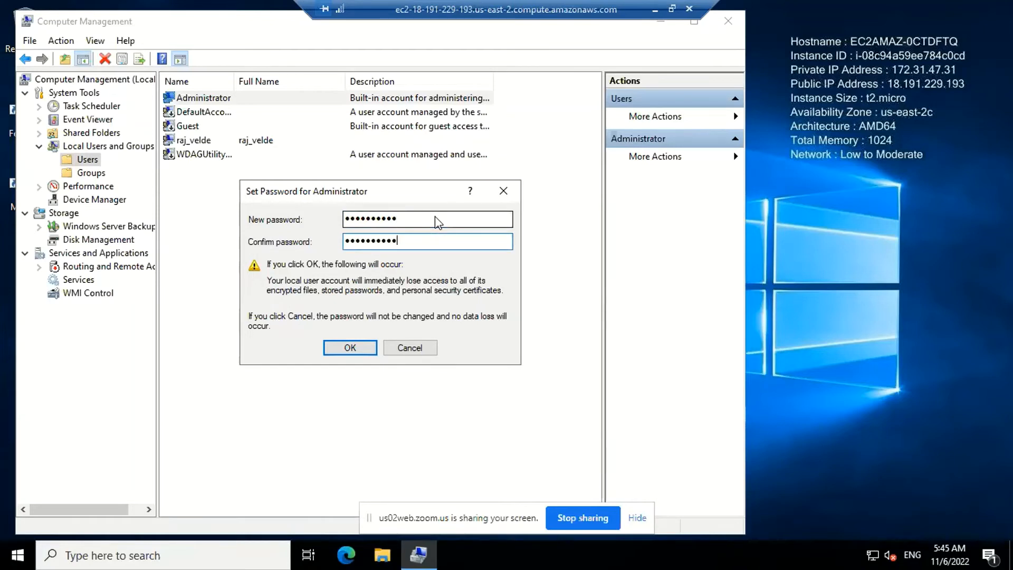
left_click(352, 348)
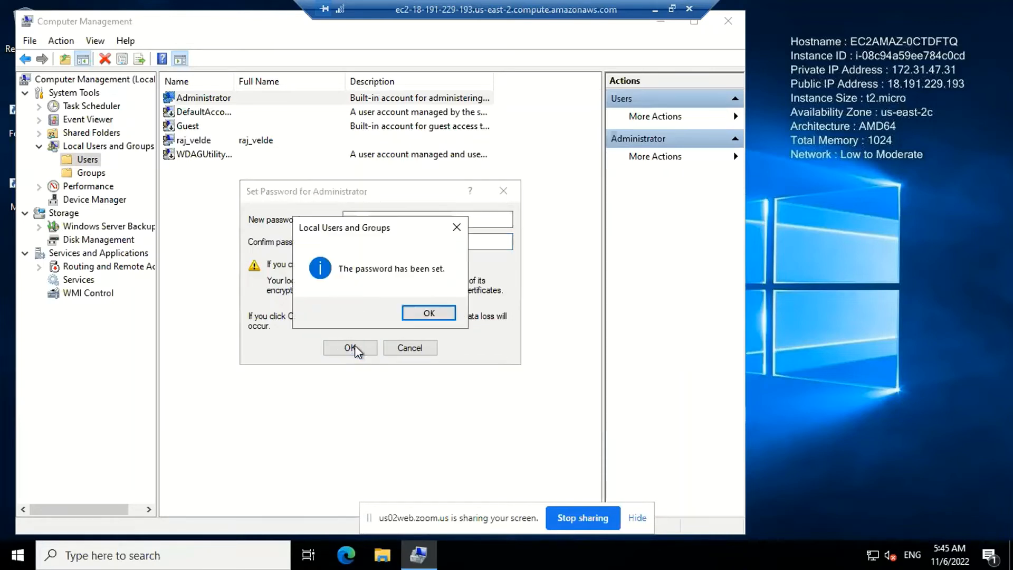
left_click(429, 313)
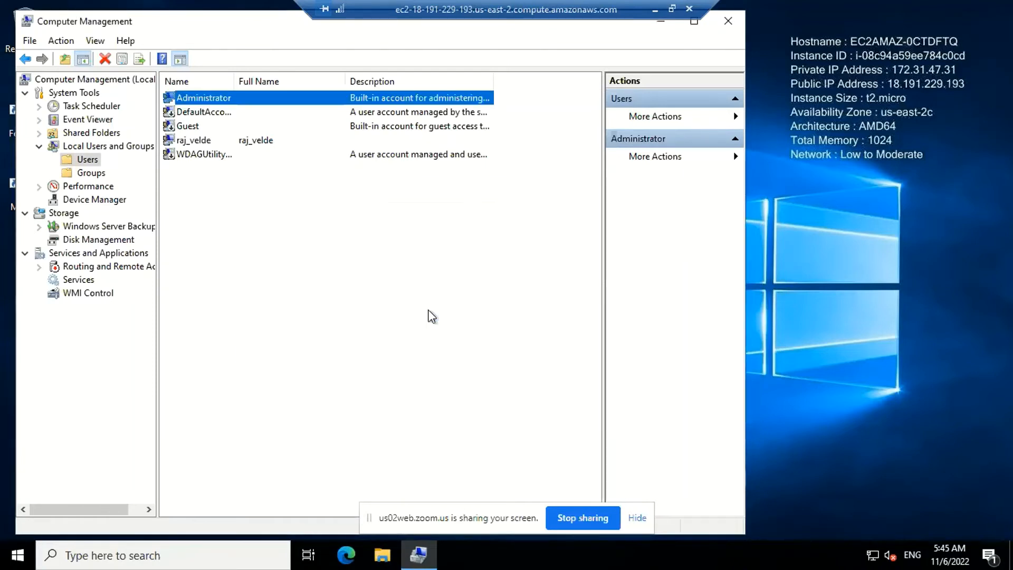
Close Computer Management and disconnect the remote desktop session
left_click(726, 20)
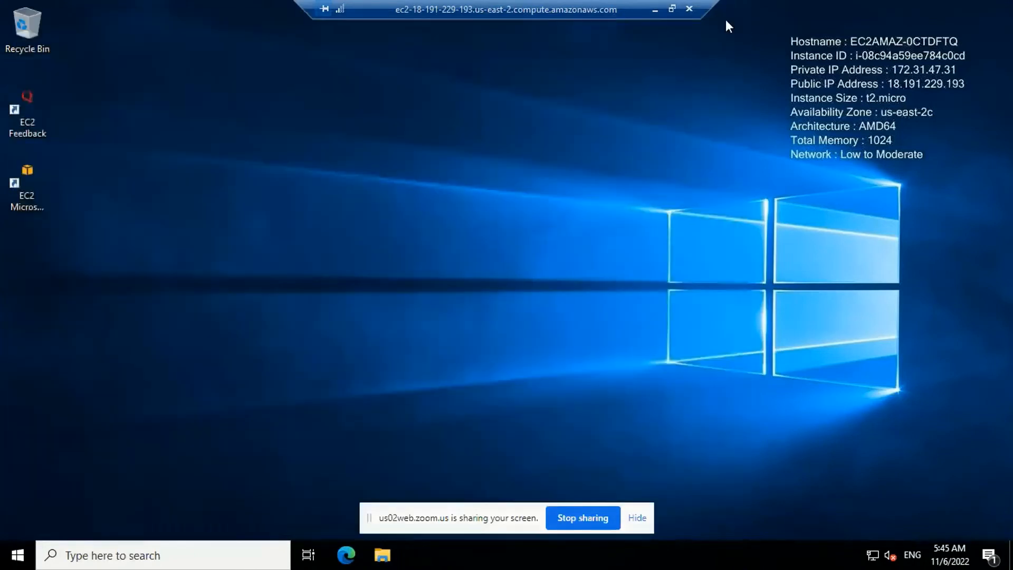
left_click(654, 9)
left_click(632, 556)
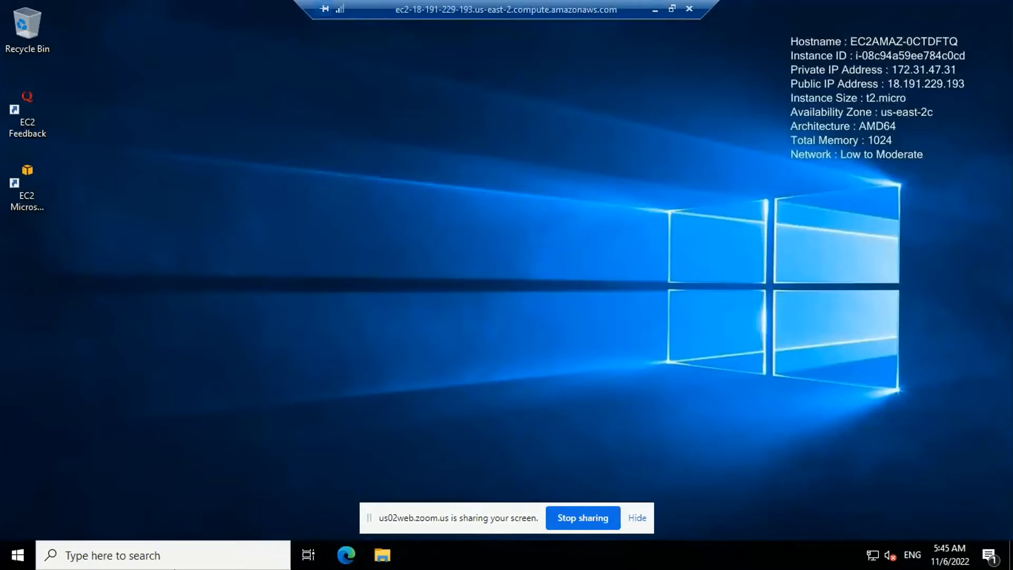
left_click(689, 9)
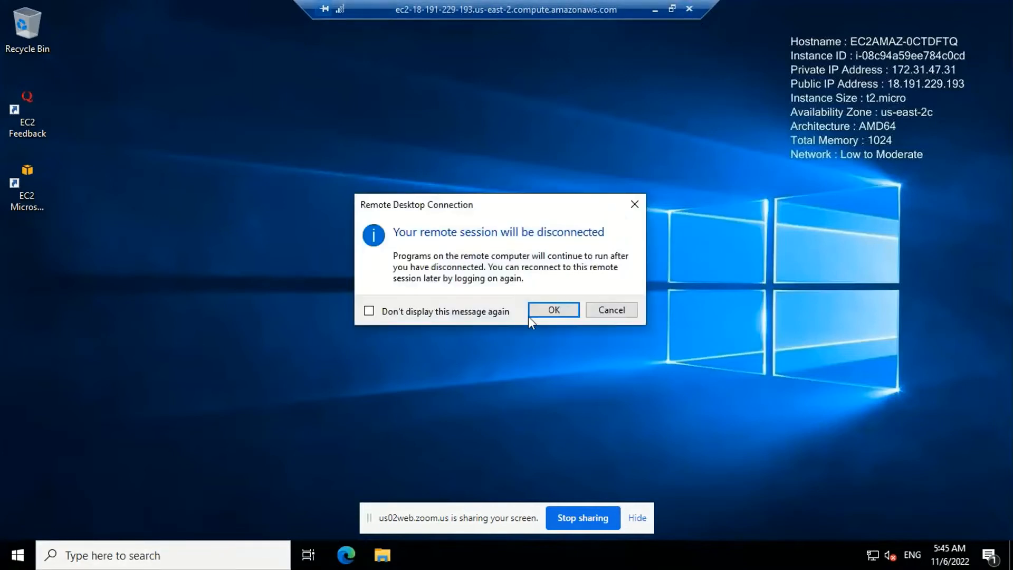
left_click(553, 309)
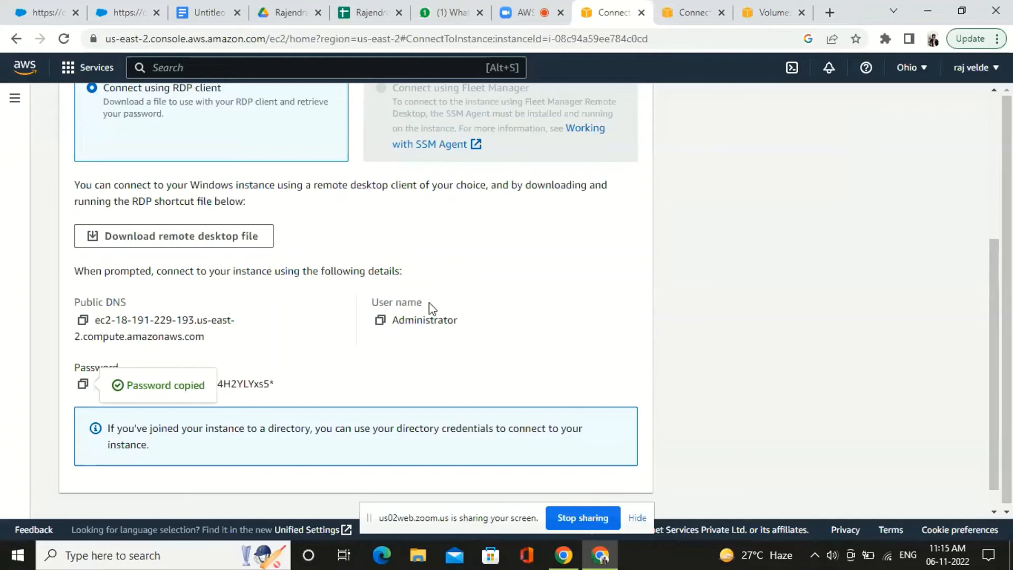
Open Demo_lab_2.rdp from the browser's downloads and connect despite the unknown publisher
scroll(479, 299, "up", 1)
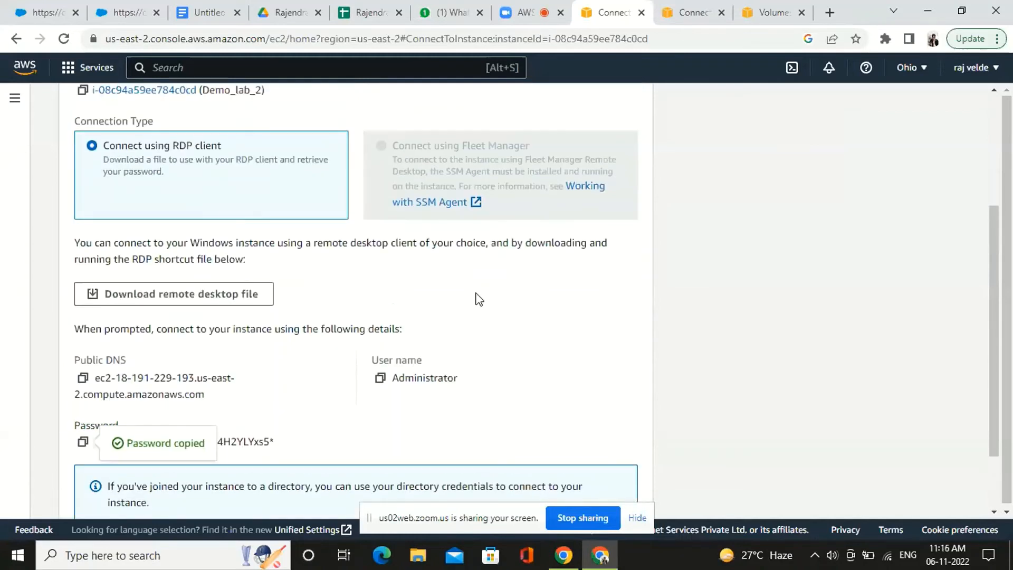
scroll(478, 299, "down", 1)
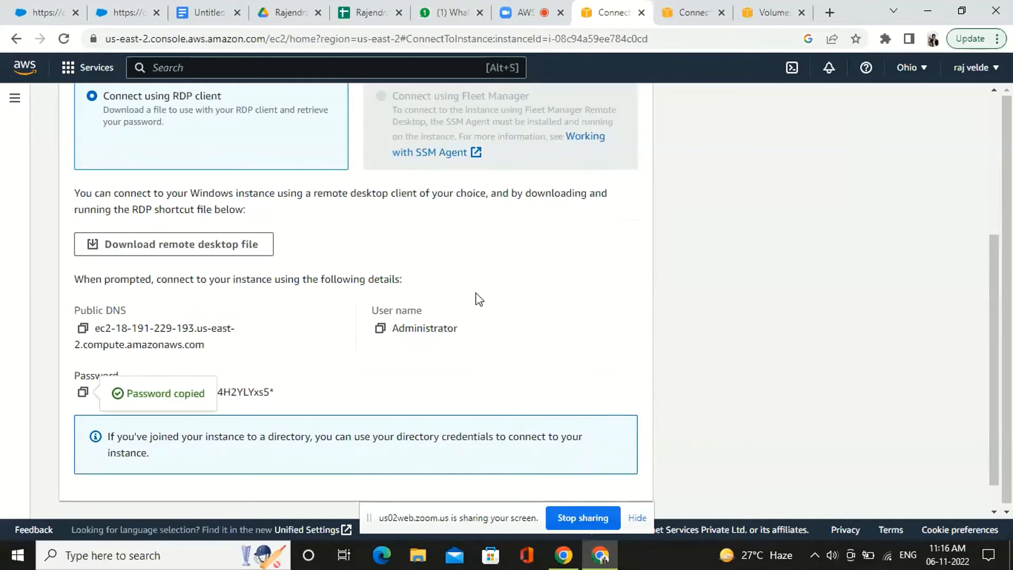
key("ctrl+j")
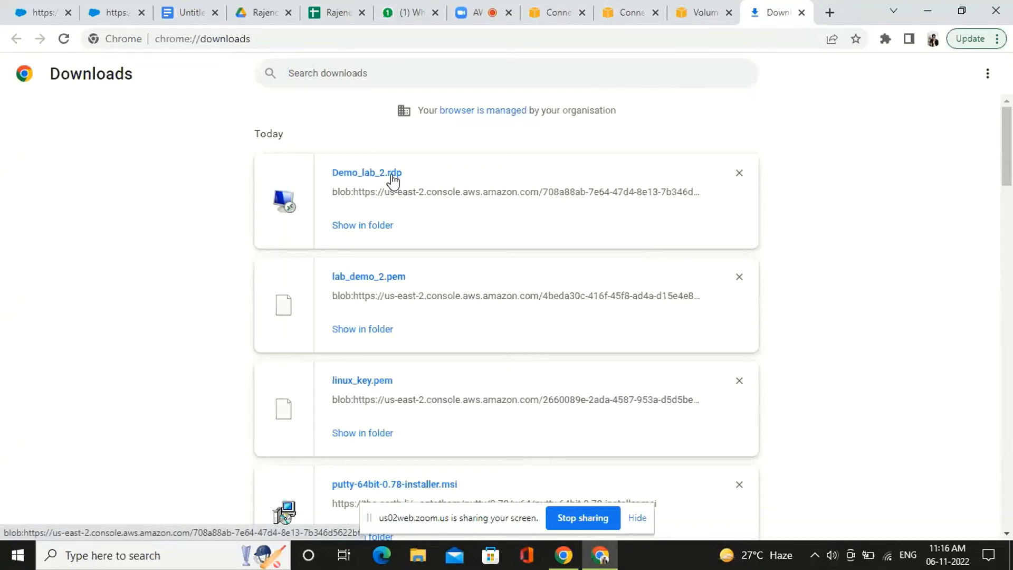
left_click(393, 180)
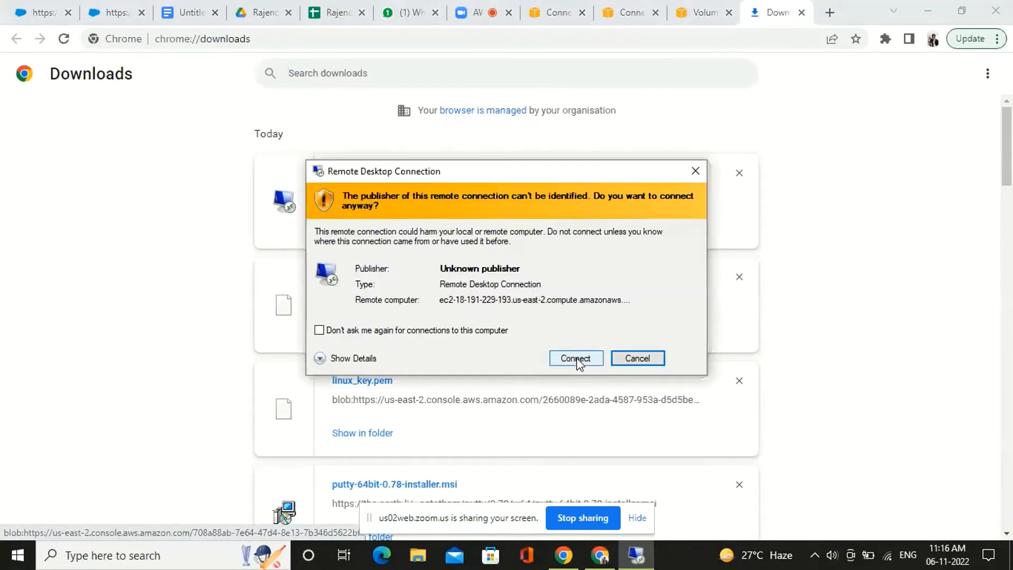
left_click(580, 357)
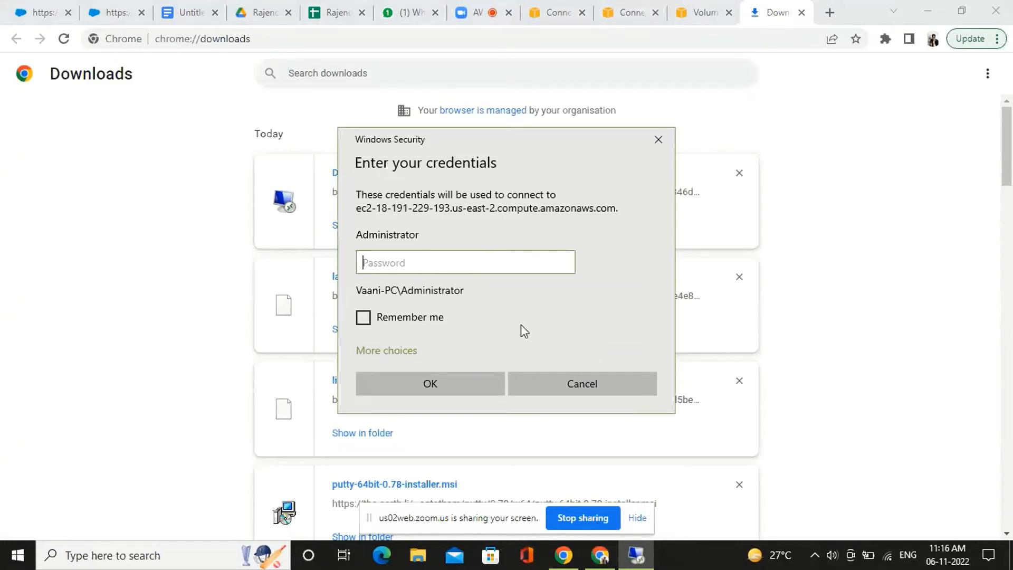
Choose to use a different account for the connection and enter the new local user's user name
left_click(398, 353)
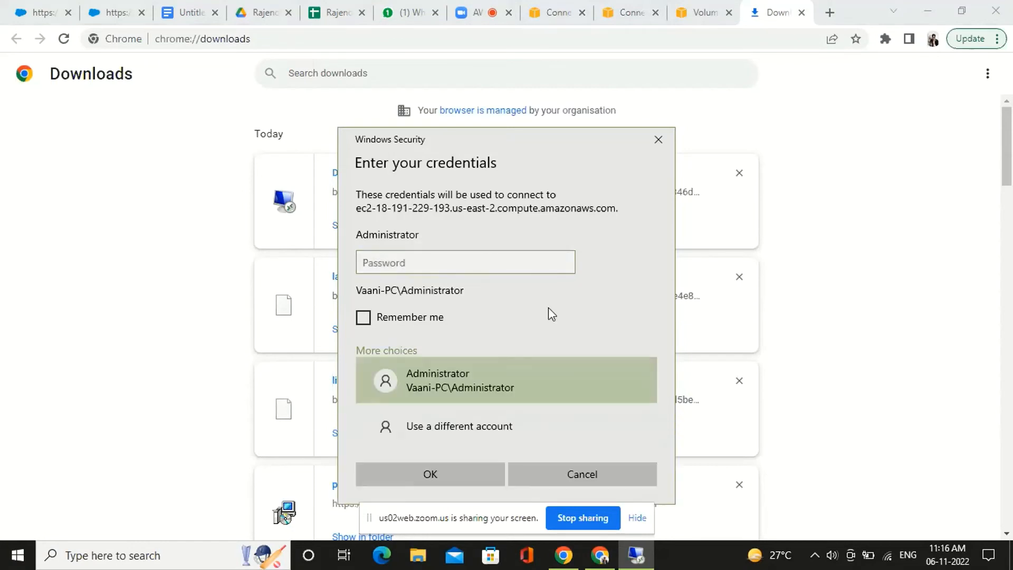
left_click(484, 417)
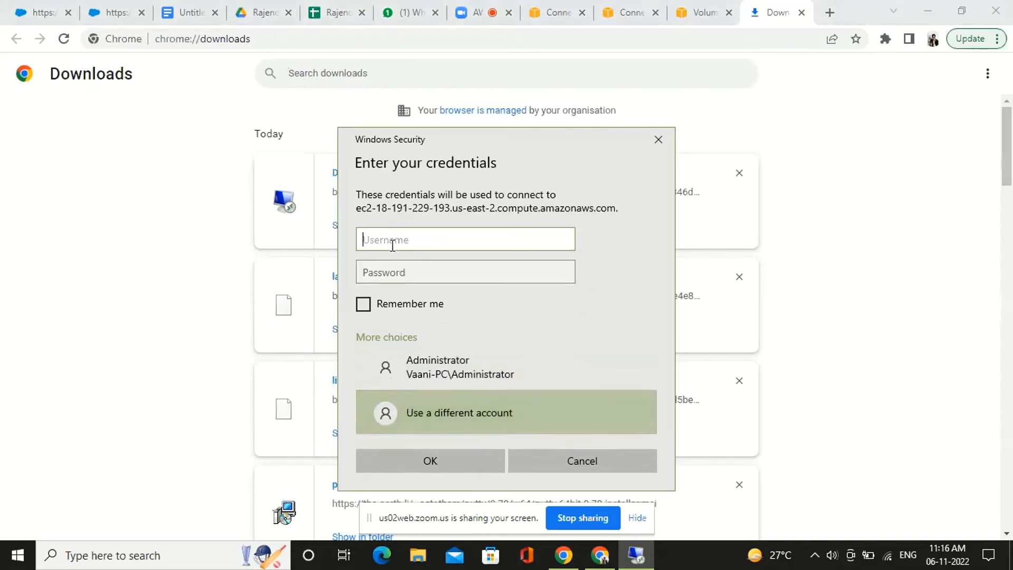
Enter the new user's account password and submit the credentials to log on to the instance
left_click(396, 271)
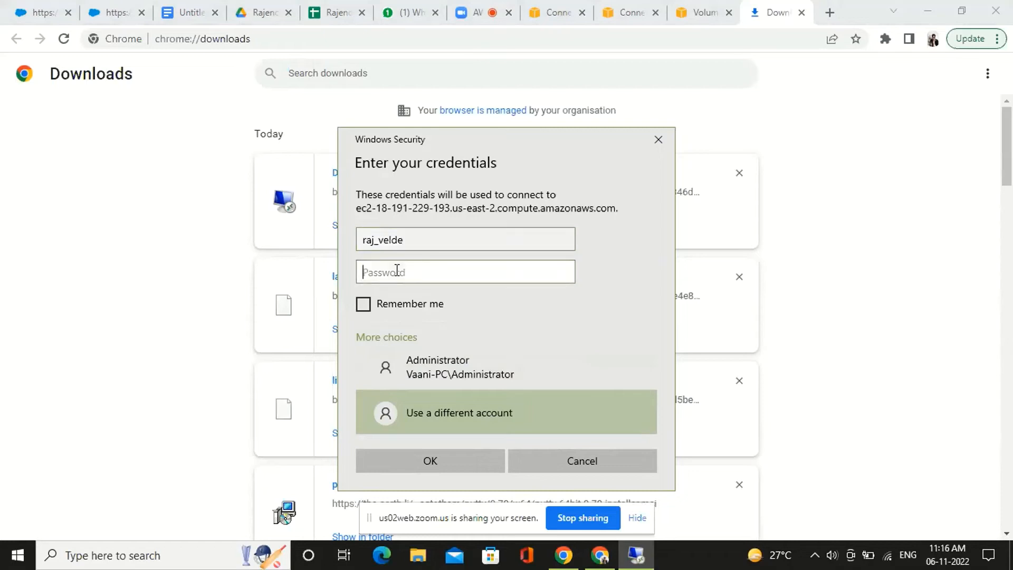
type("*****")
type("••••")
left_click(425, 460)
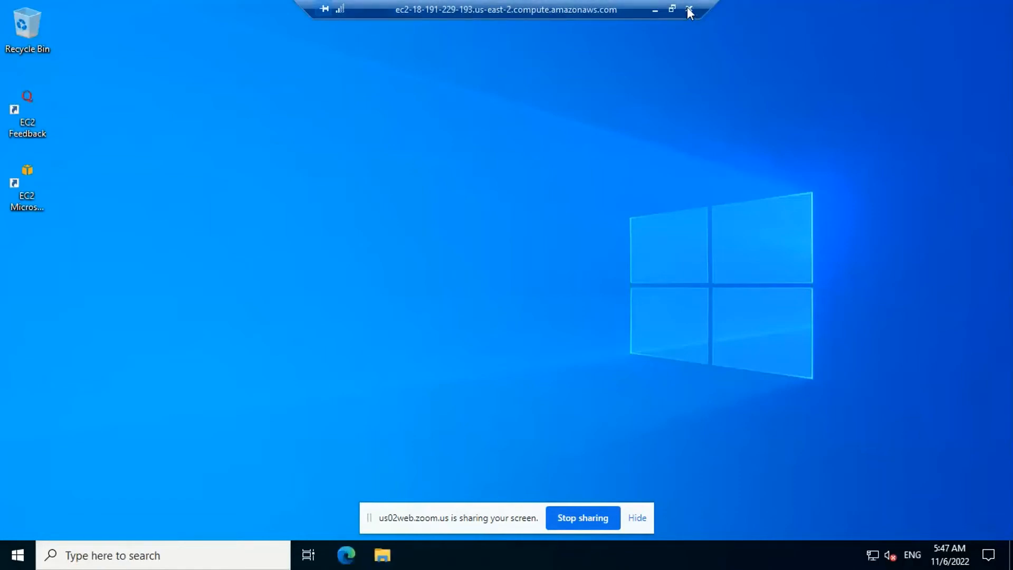
Minimize the remote desktop session and return to the instance's Connect to instance page in the browser
left_click(655, 10)
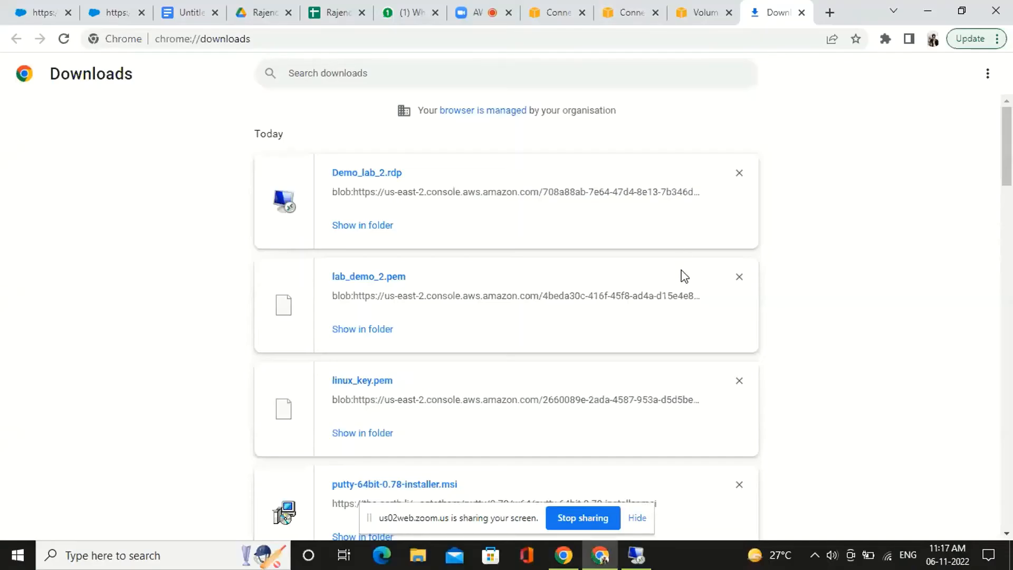
left_click(570, 7)
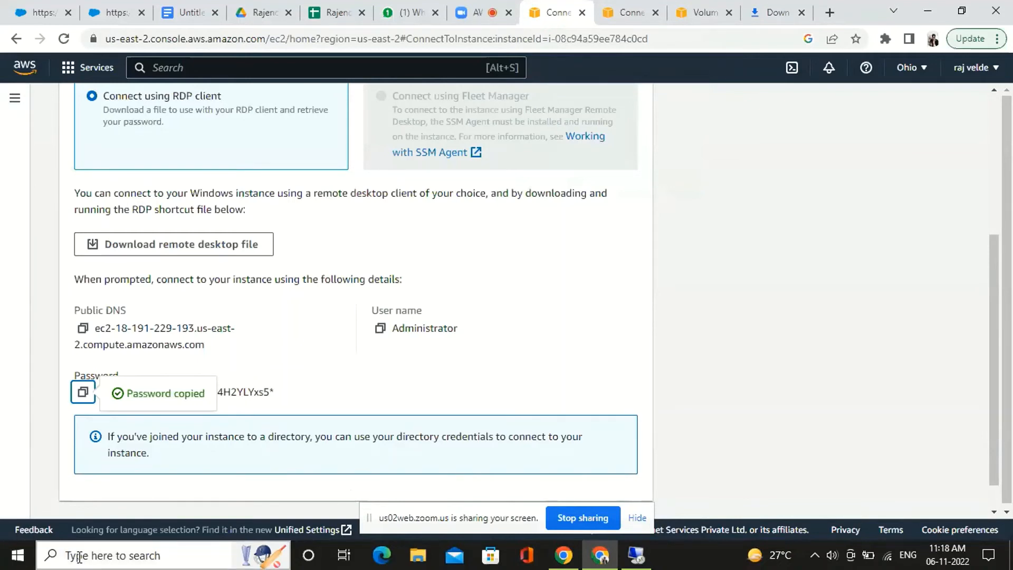
Switch to the Zoom meeting page, search Windows for mstsc and bring up a new Remote Desktop Connection window
left_click(481, 8)
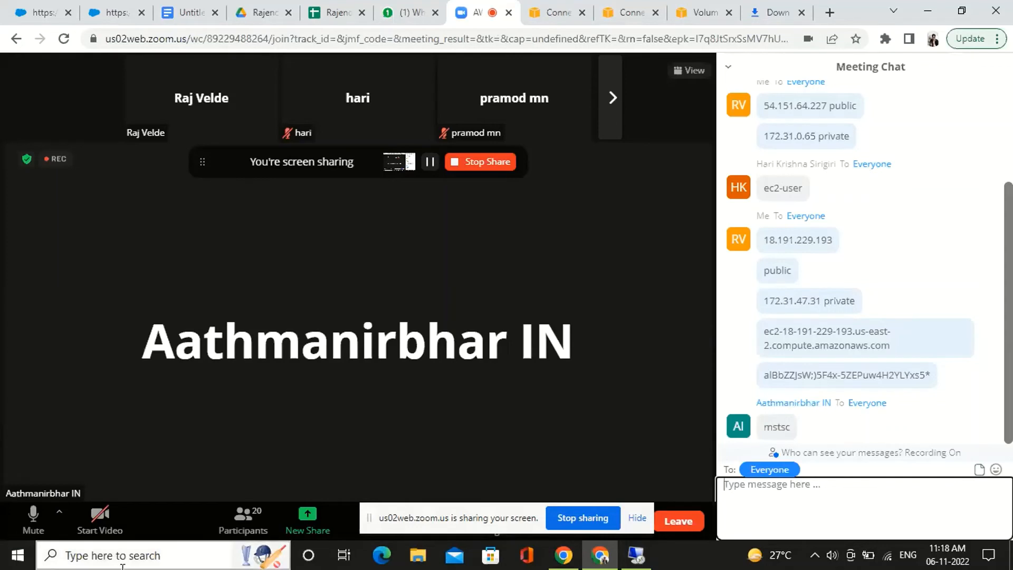
left_click(15, 559)
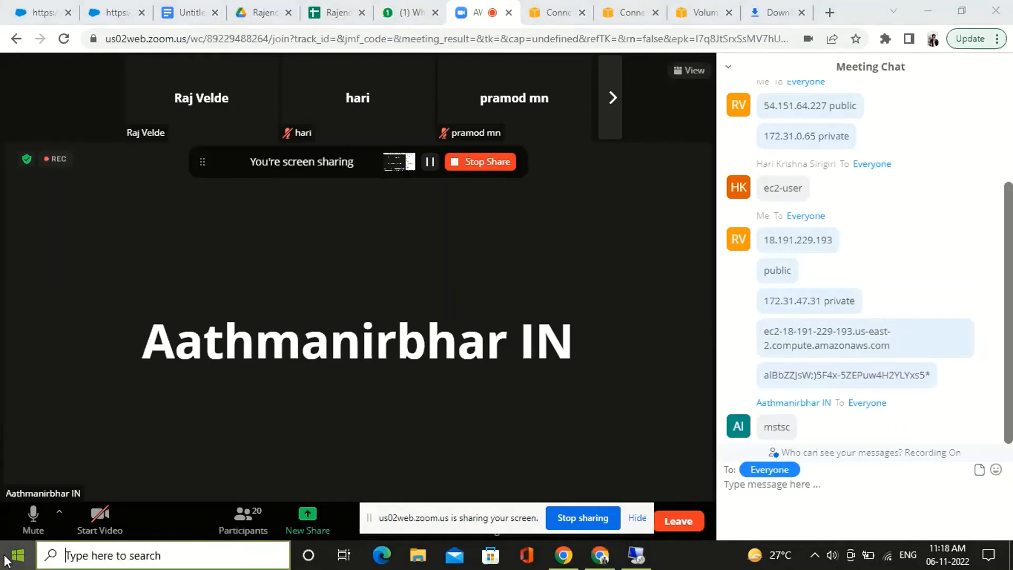
left_click(7, 561)
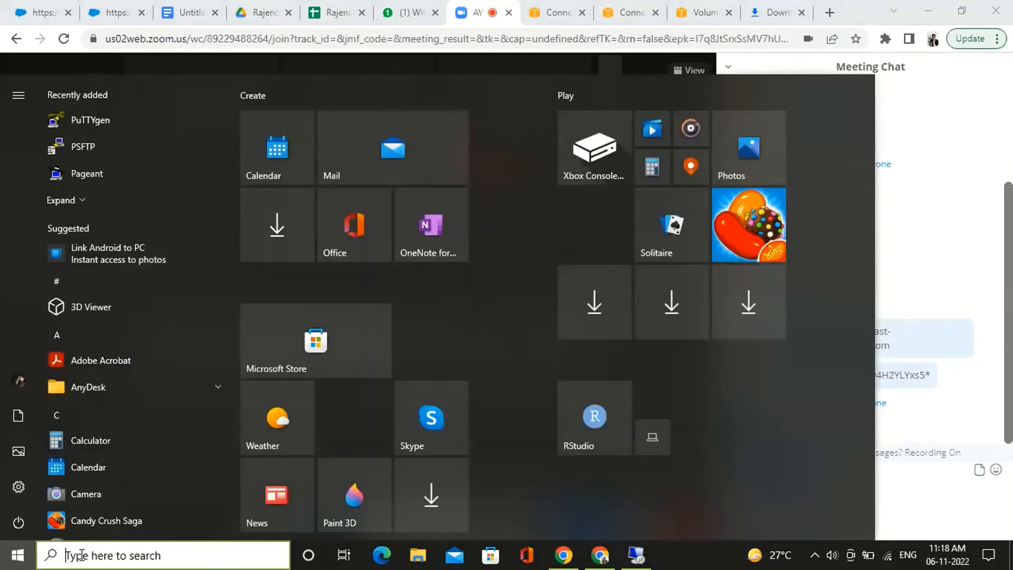
type("run")
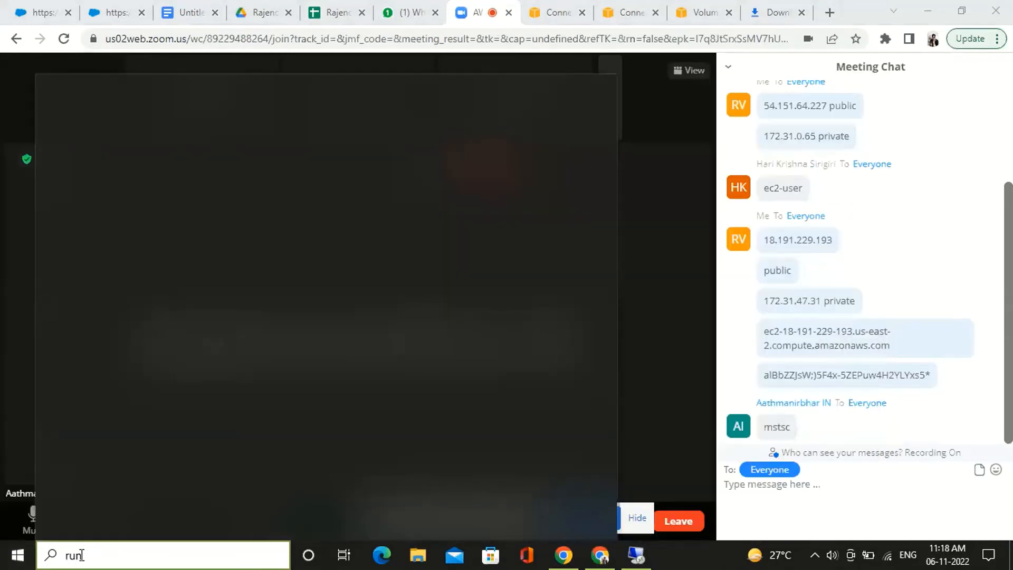
key("BackSpace")
key("BackSpace")
key("BackSpace")
type("ms")
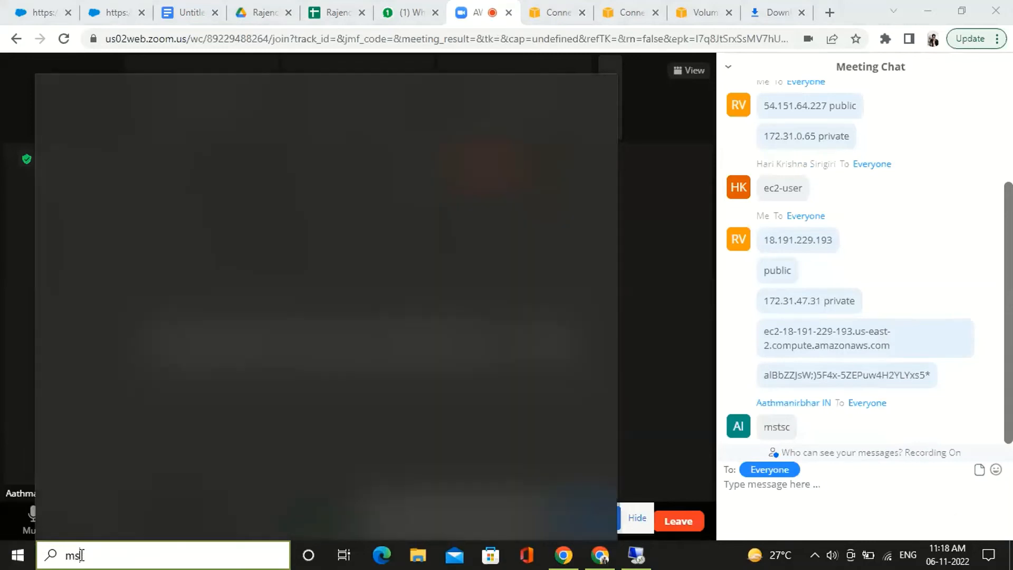
type("tsc")
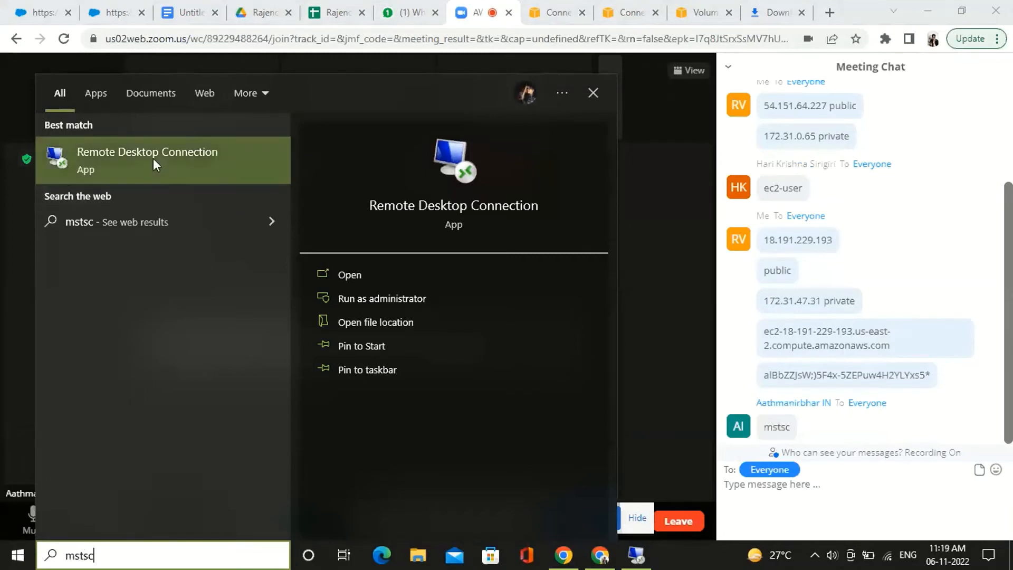
left_click(154, 160)
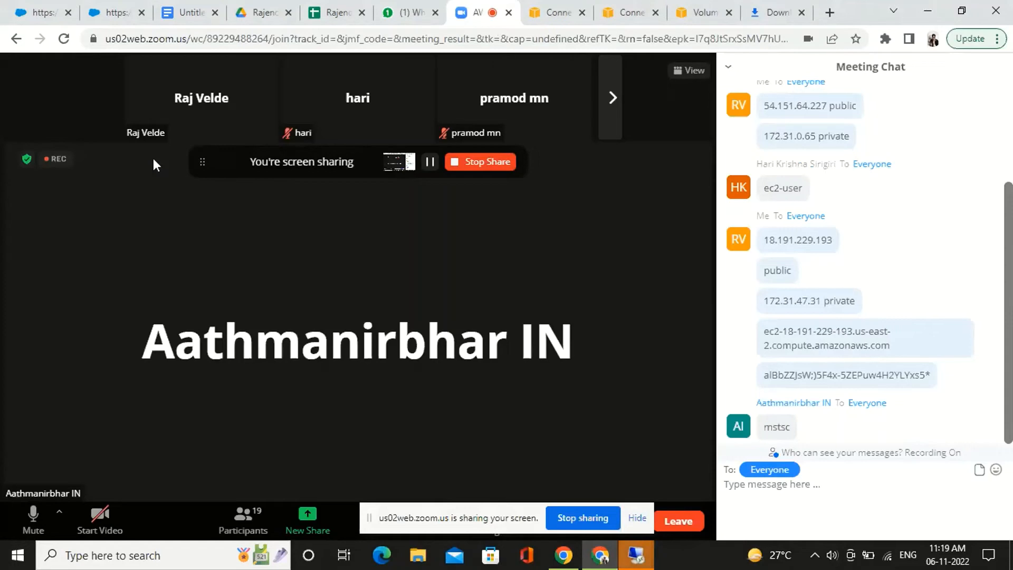
left_click(638, 555)
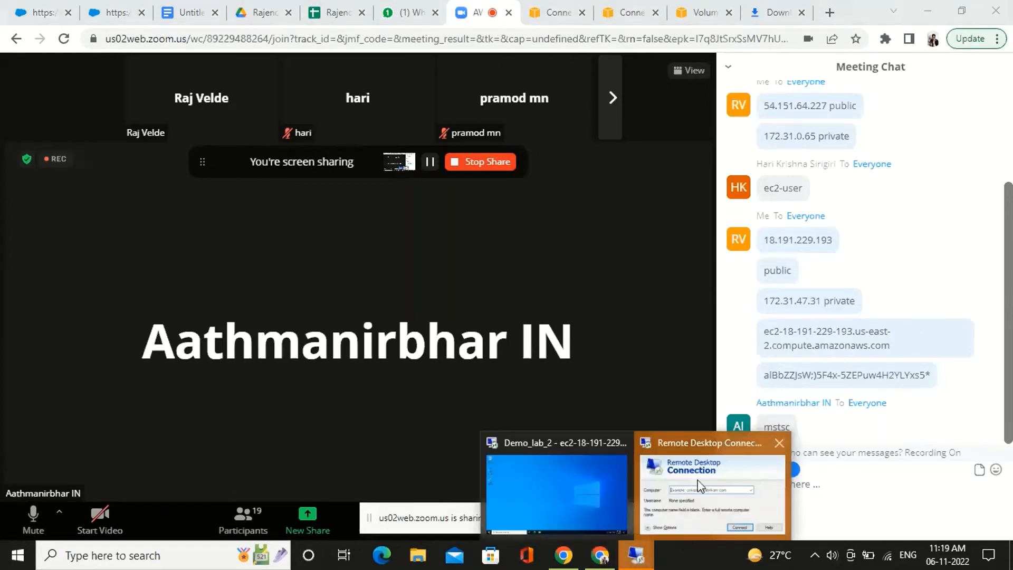
left_click(699, 485)
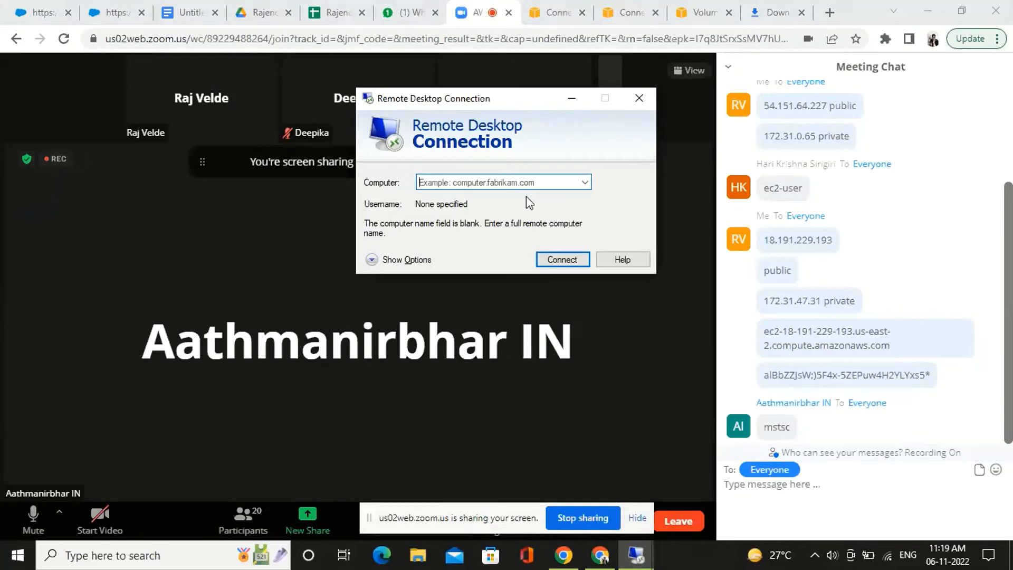
Copy the public IP 18.191.229.193 from the meeting chat, enter it as the remote computer and start the connection
left_click(557, 12)
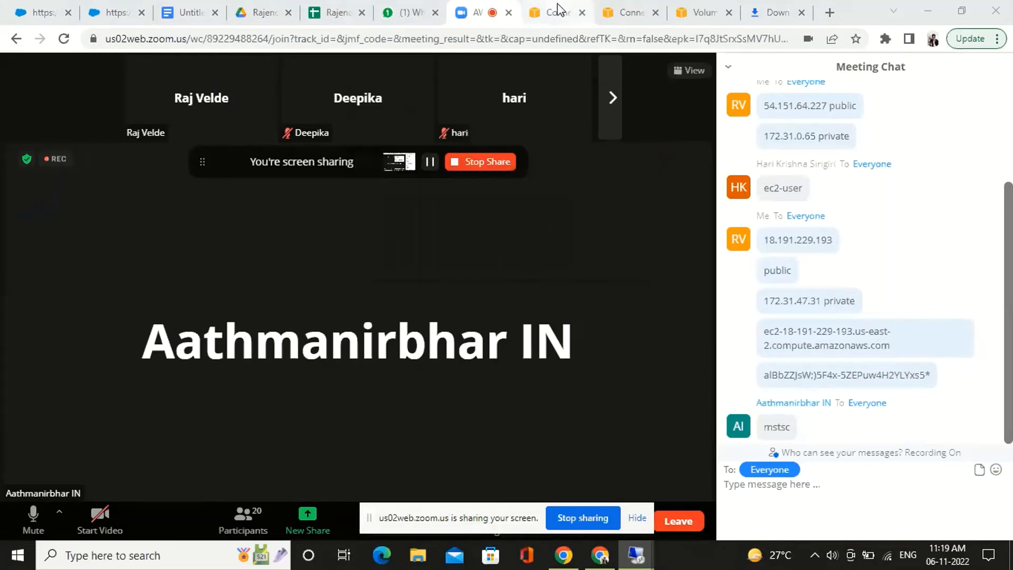
left_click(496, 7)
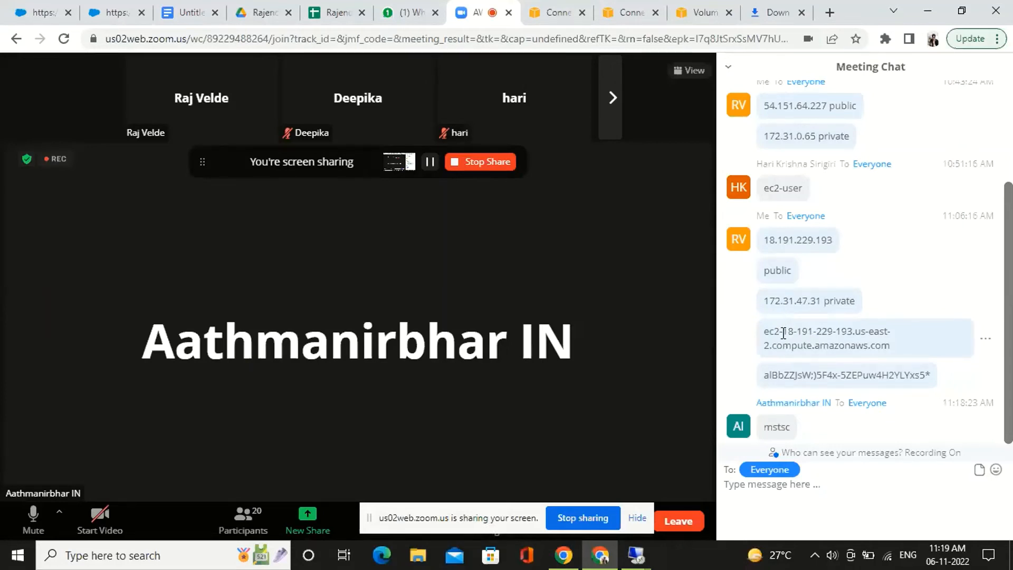
left_click_drag(763, 331, 895, 345)
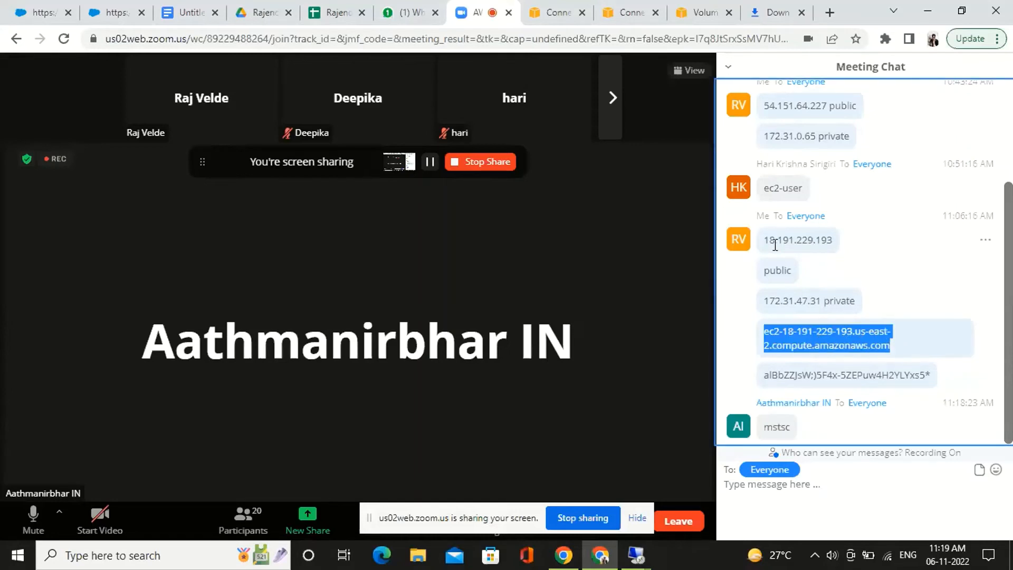
left_click_drag(763, 240, 838, 242)
key("ctrl+c")
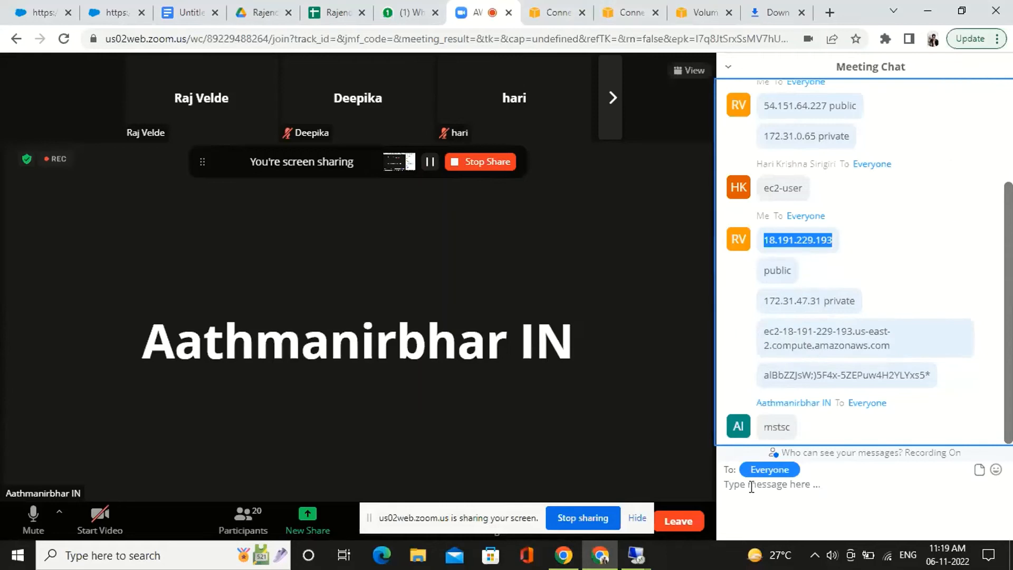
left_click(637, 555)
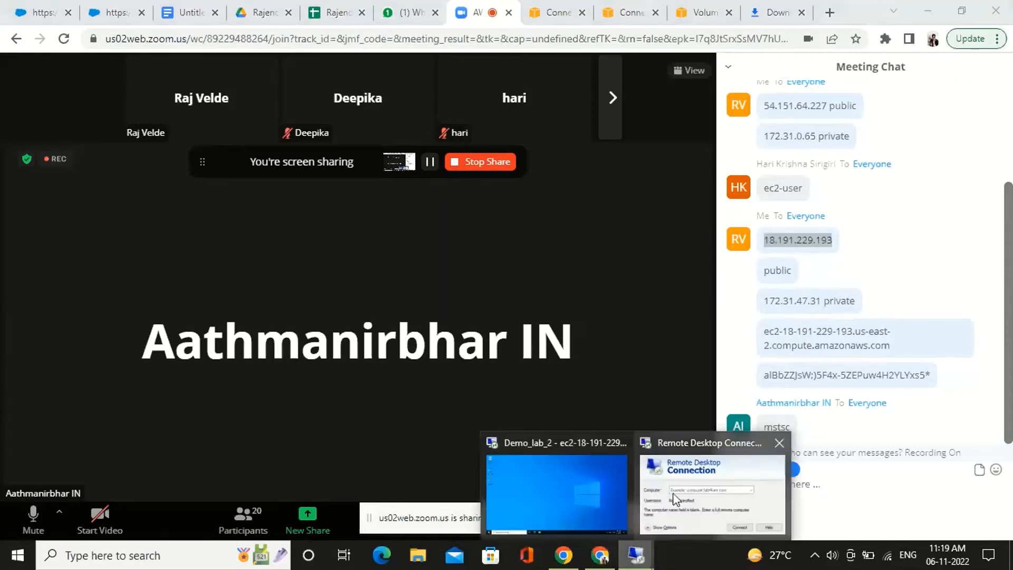
left_click(694, 515)
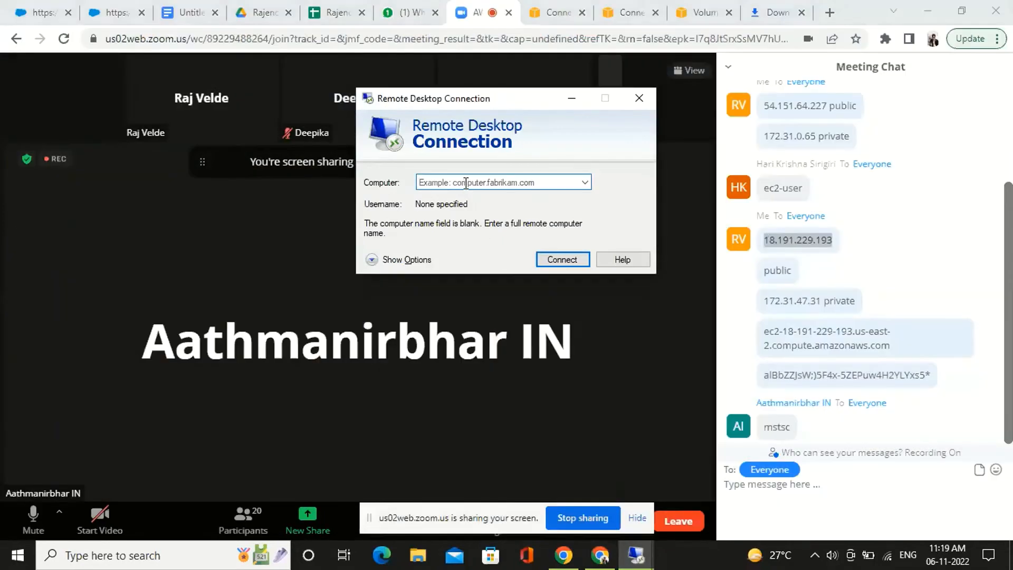
left_click(464, 183)
key("ctrl+v")
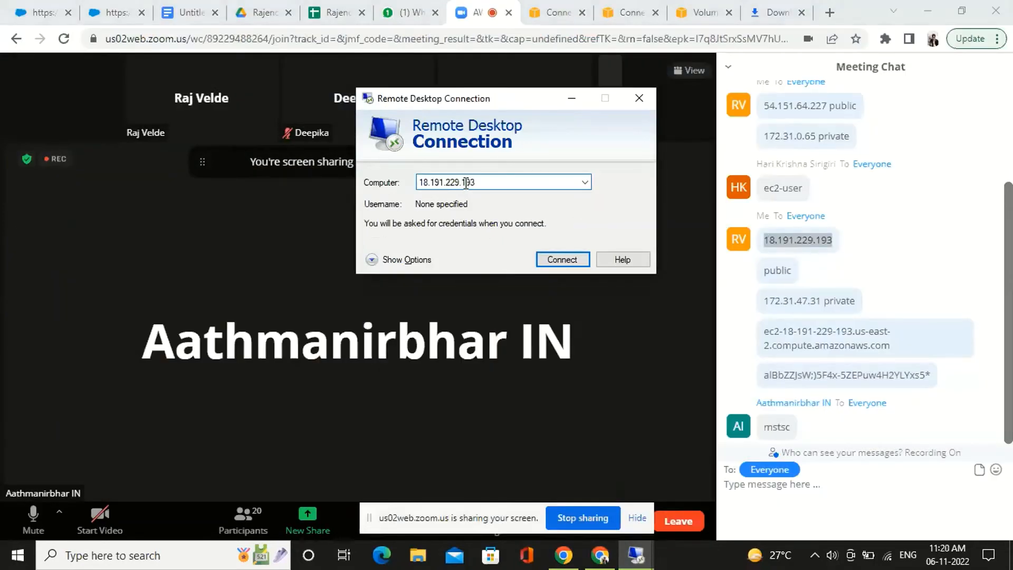
left_click(555, 260)
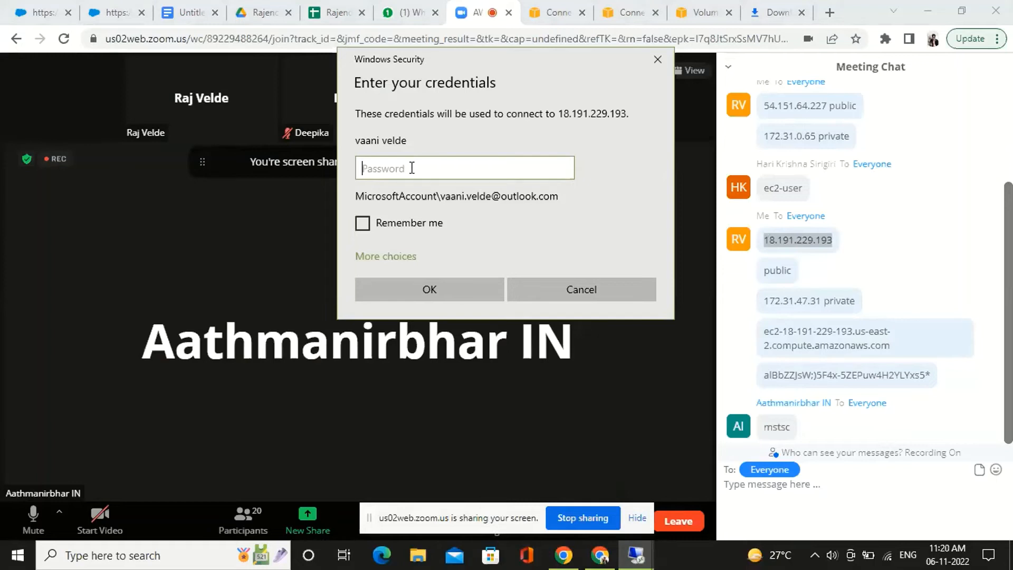
Choose to use a different account for the connection and enter adminst as the user name
left_click(397, 256)
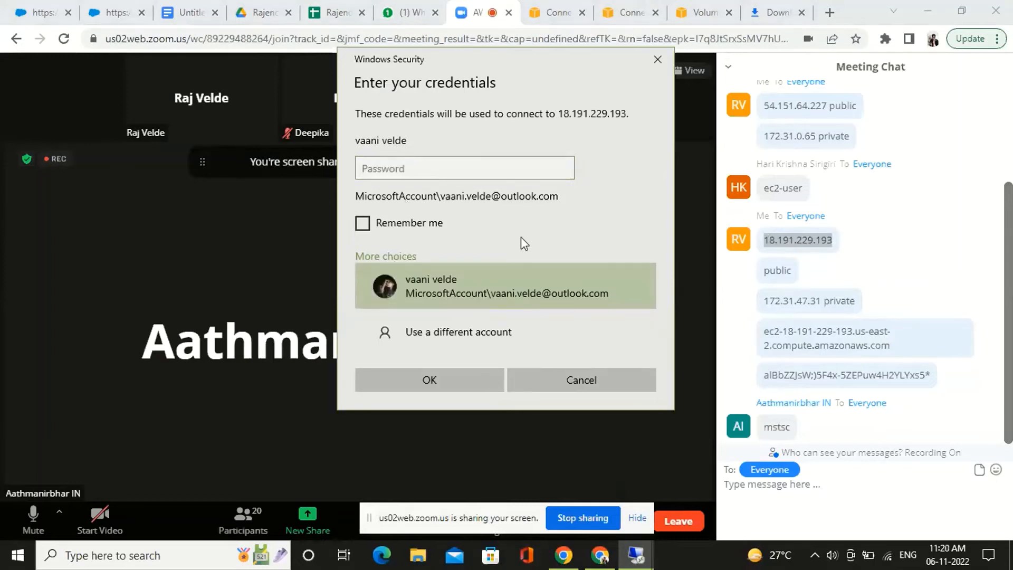
left_click(469, 332)
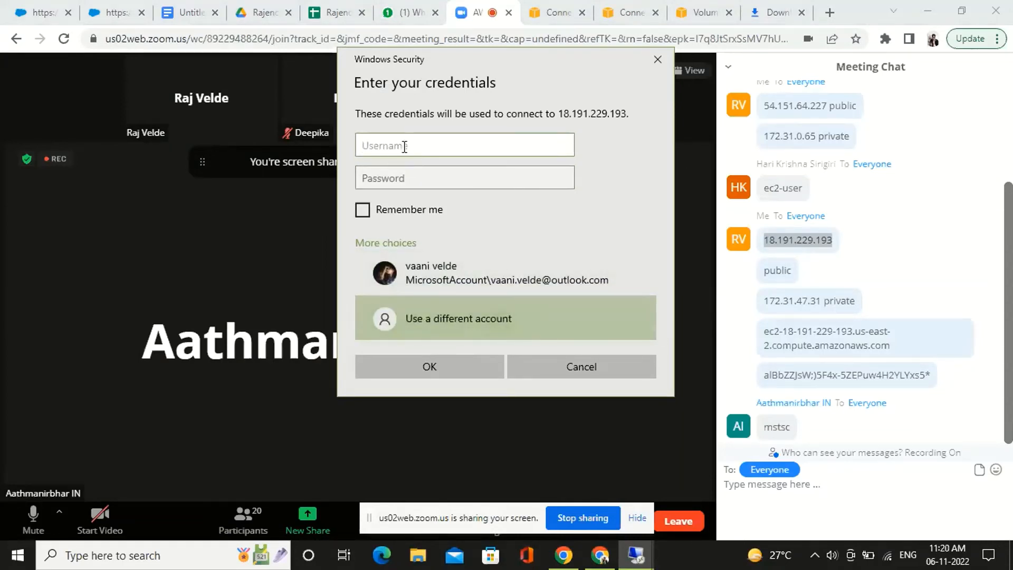
type("adminstraor")
key("BackSpace")
key("BackSpace")
key("BackSpace")
key("BackSpace")
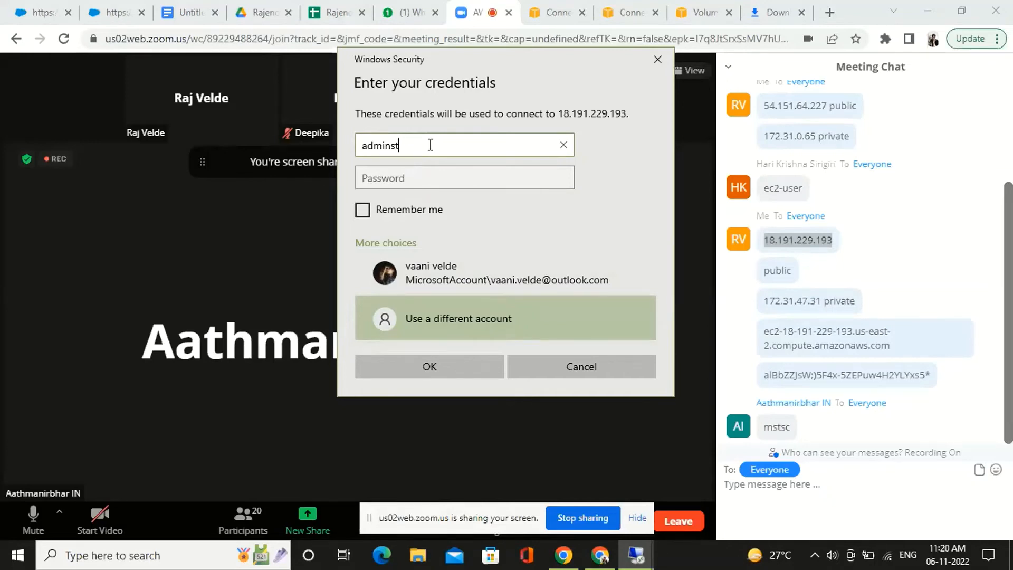
Enter the Administrator account's password in the credentials prompt
left_click(416, 183)
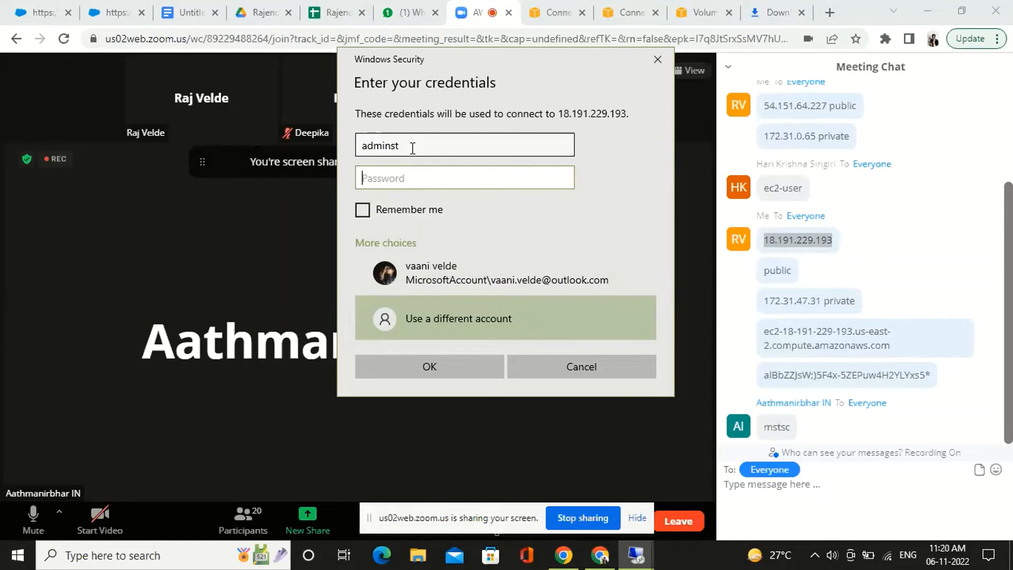
type("••••••")
Change the user name in the credentials prompt to adminisrator
left_click(412, 148)
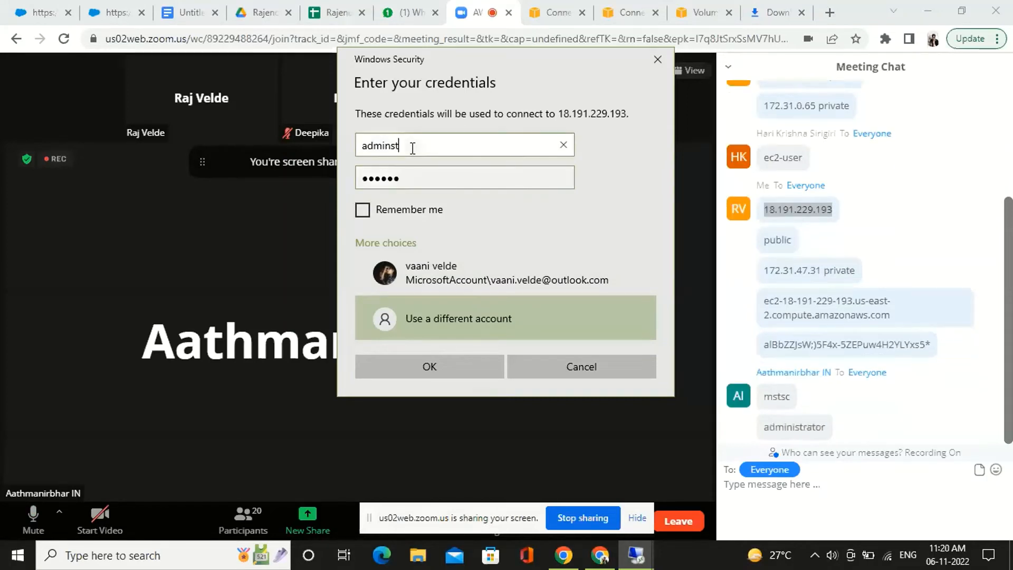
key("BackSpace")
key("BackSpace")
type("isrator")
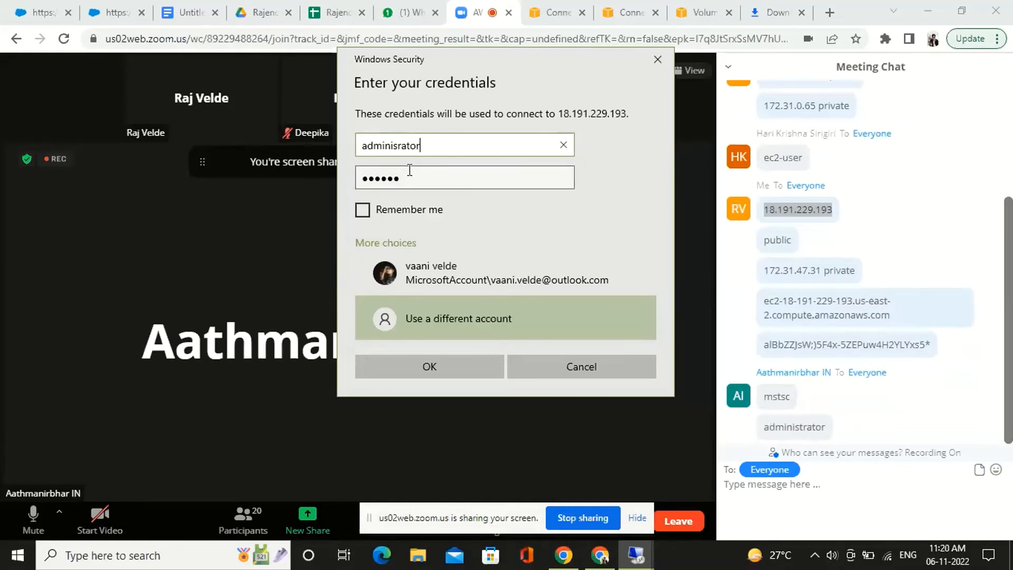
Clear the password field and re-enter the Administrator account's password
key("Tab")
key("BackSpace")
type("••••")
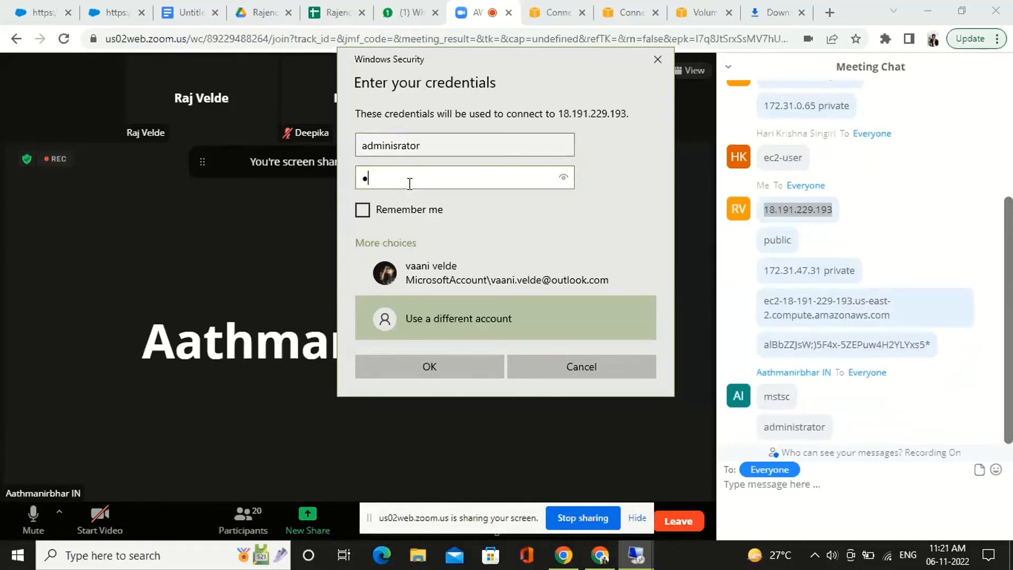
type("••••••")
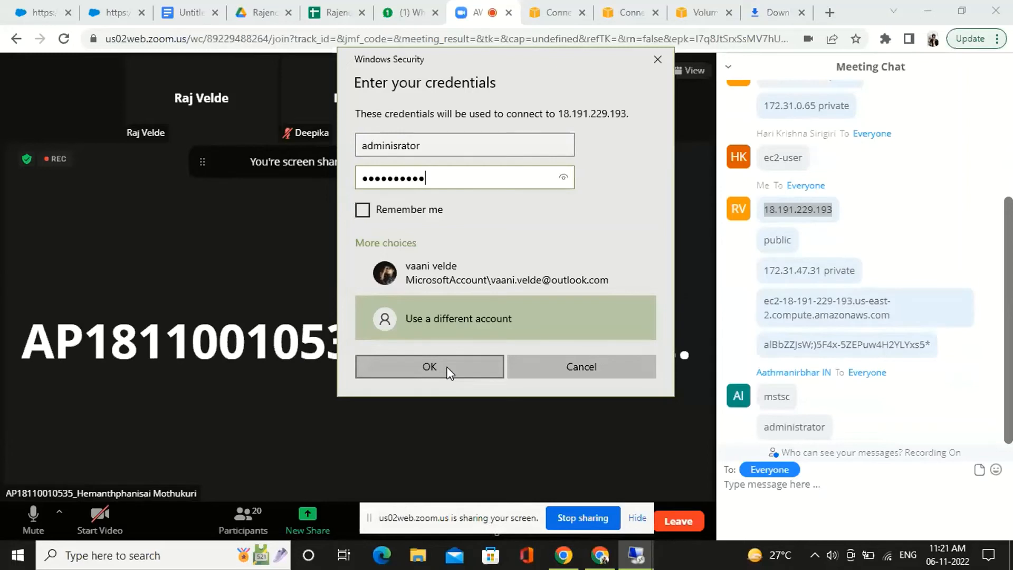
Correct the user name to administrator and connect to the instance despite the untrusted certificate
left_click(397, 146)
type("t")
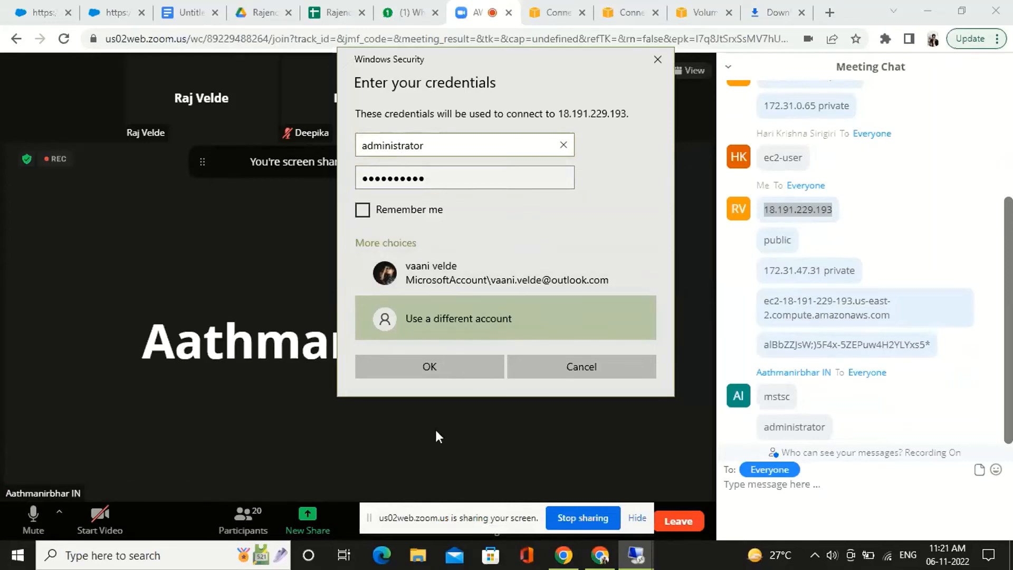
left_click(432, 363)
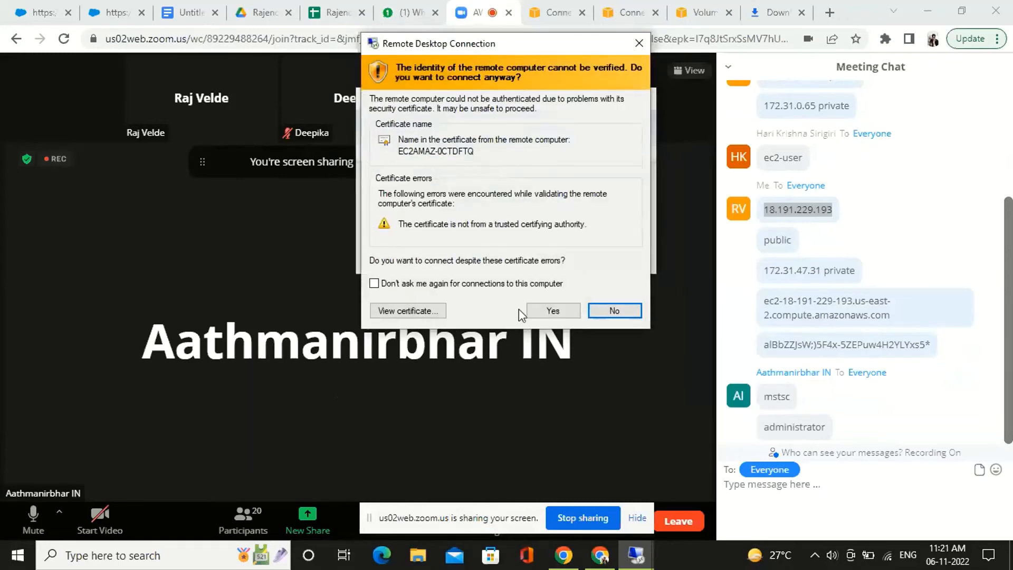
left_click(551, 309)
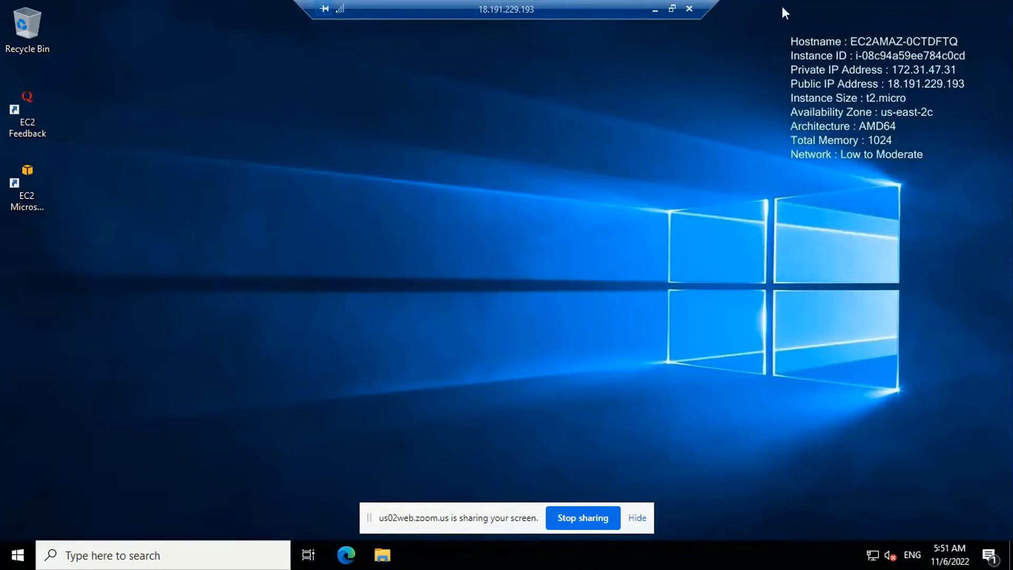
Minimize the remote session and open another Remote Desktop Connection window by searching Windows for mstsc
left_click(655, 9)
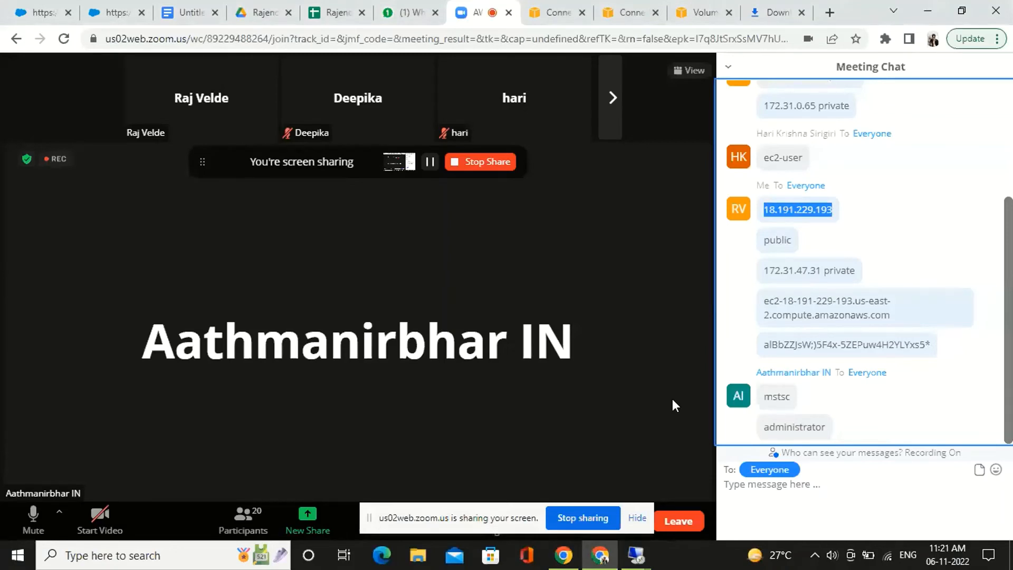
left_click(144, 554)
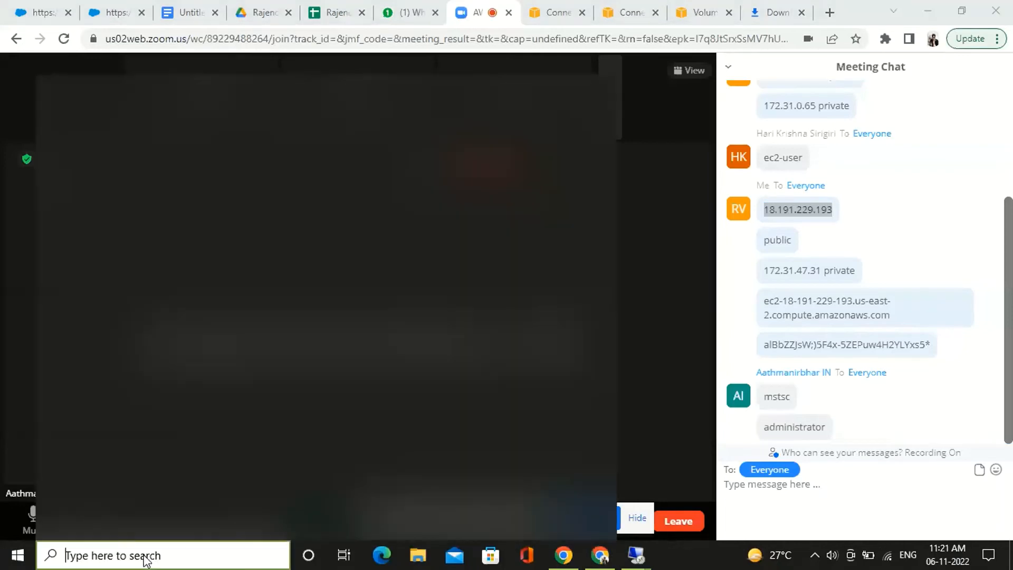
type("mstsc")
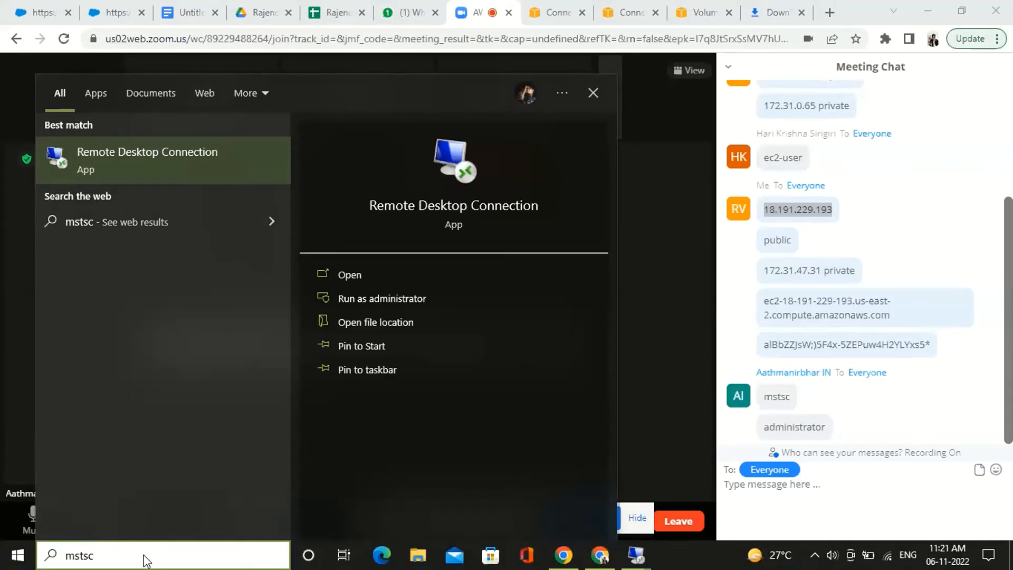
left_click(186, 150)
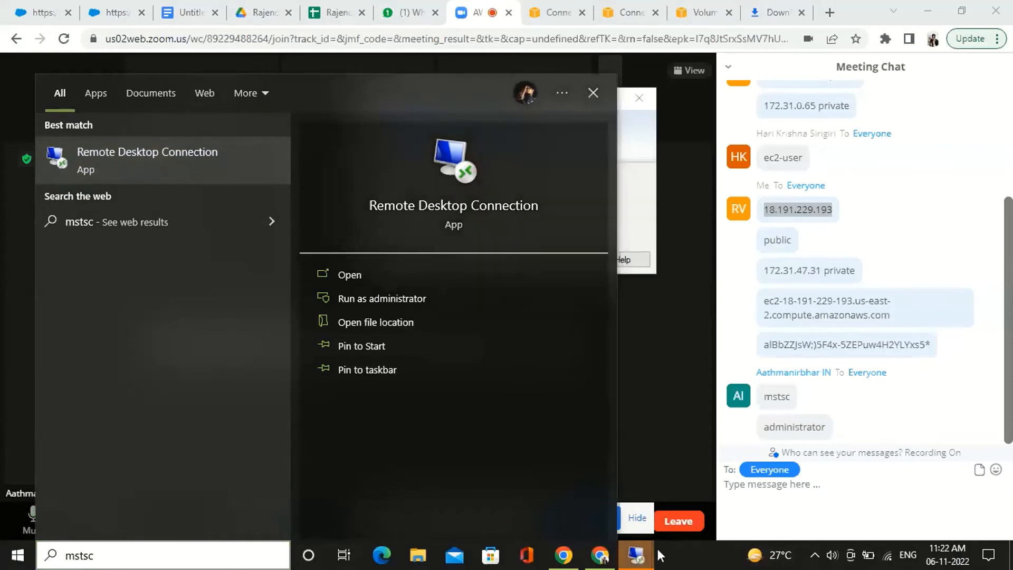
left_click(624, 186)
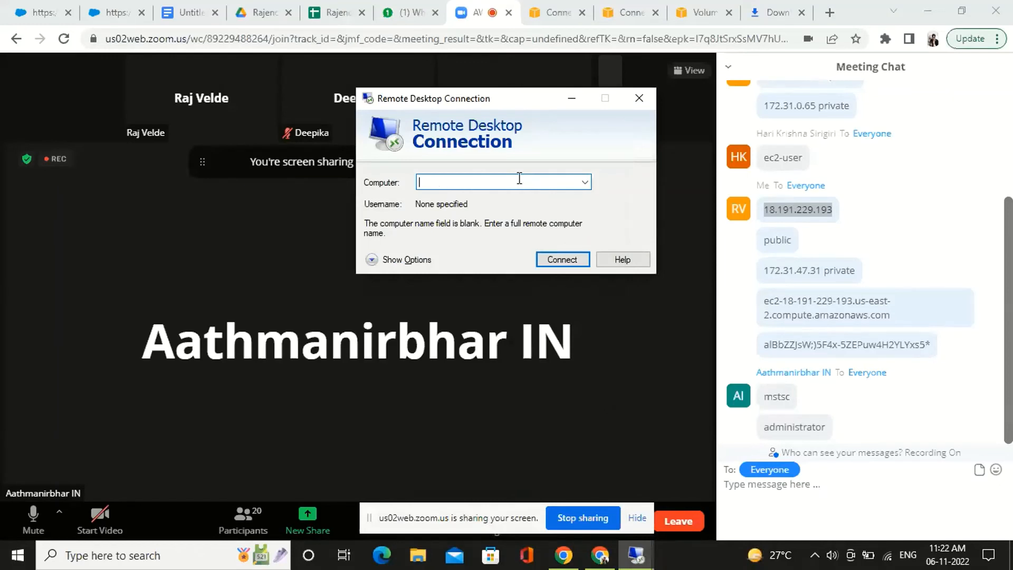
Copy the public DNS name ec2-18-191-229-193.us-east-2.compute.amazonaws.com from the meeting chat and connect to that computer over Remote Desktop
left_click_drag(765, 305, 827, 308)
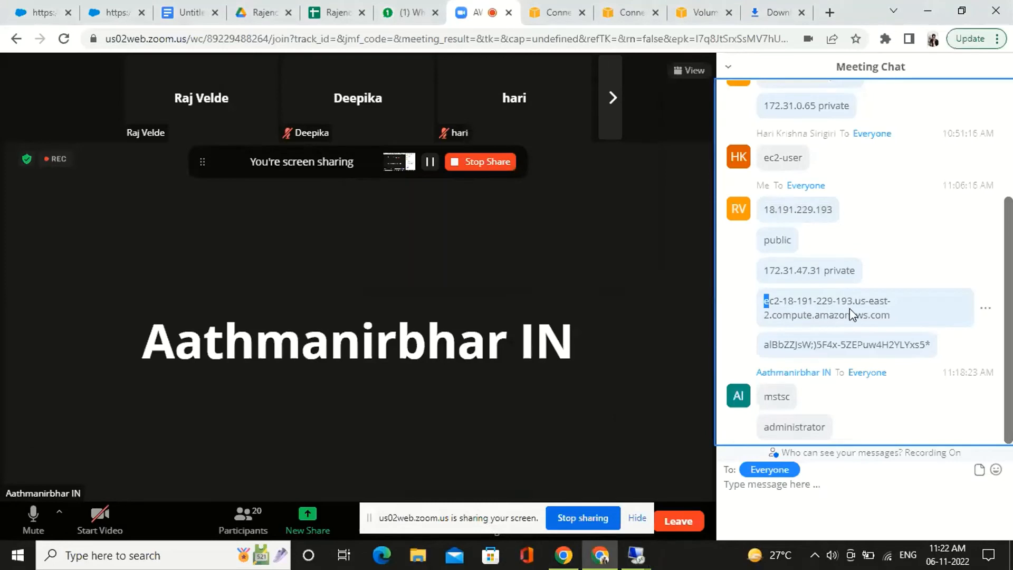
left_click(893, 315)
left_click_drag(893, 317, 772, 301)
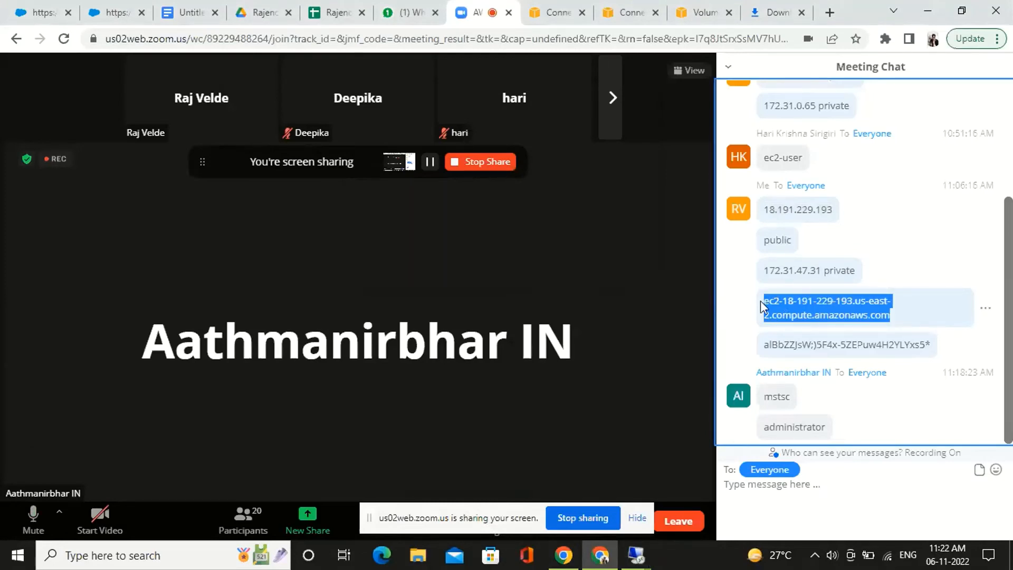
left_click(637, 555)
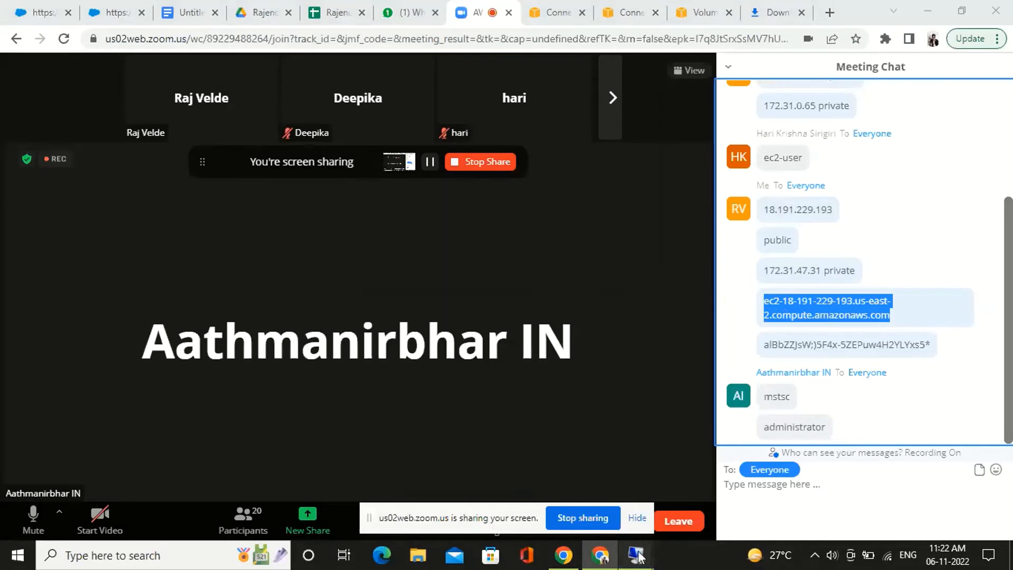
left_click(783, 506)
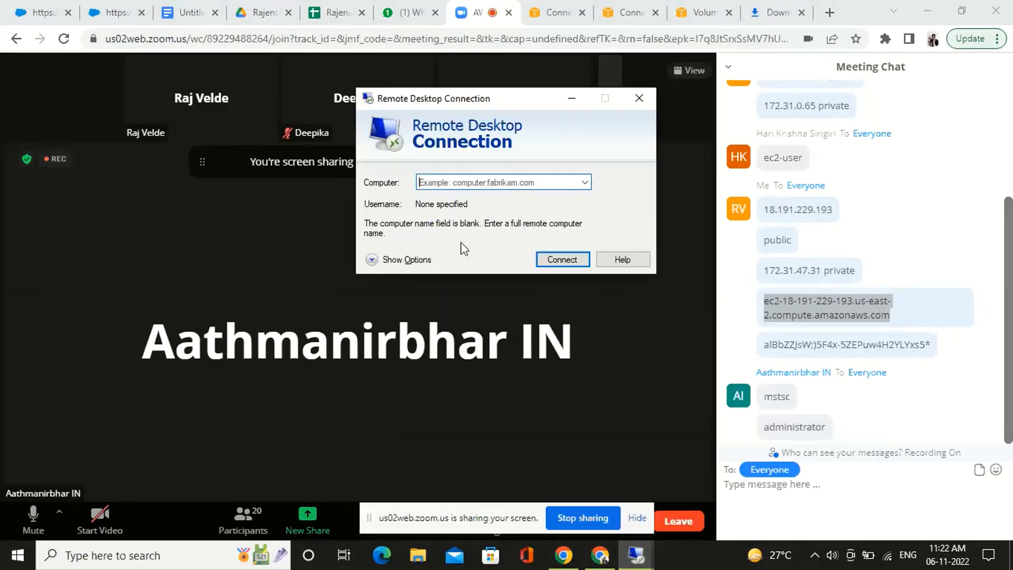
type("ec2-18-191-229-193.us-east-2.compute.amazonaws.com")
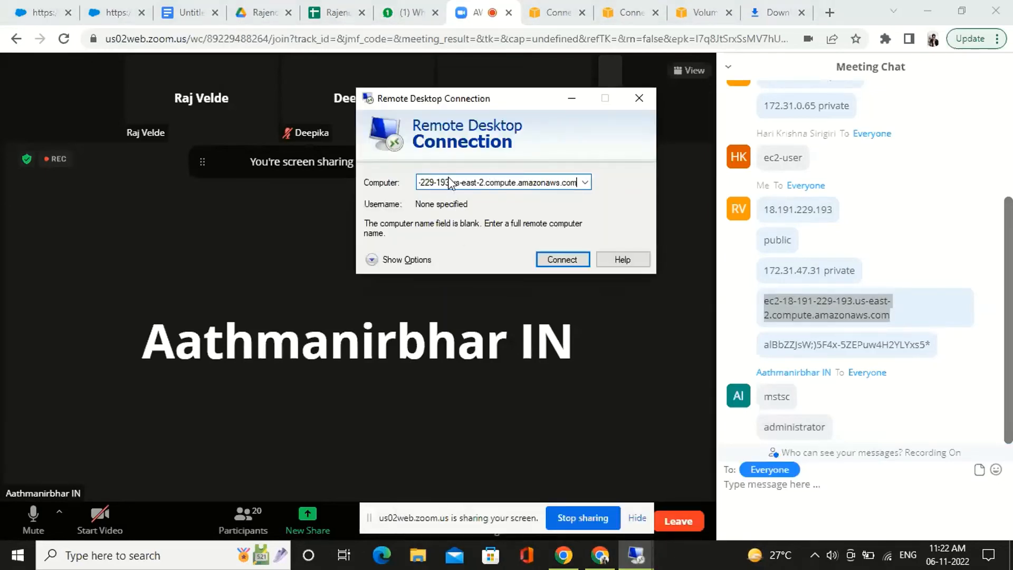
left_click(563, 260)
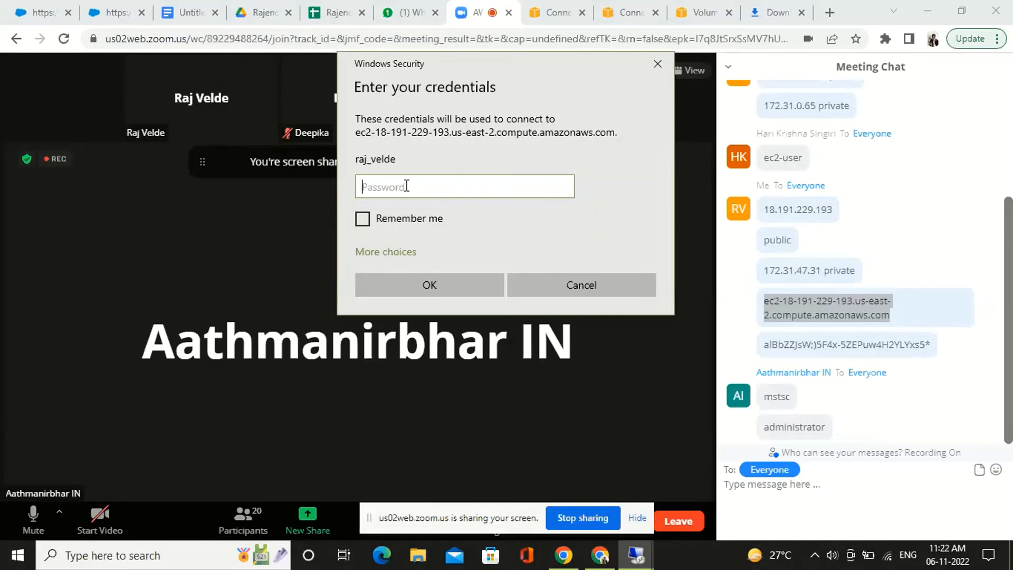
Show the account choices in the credentials prompt and try to log on with the suggested account's password
left_click(389, 254)
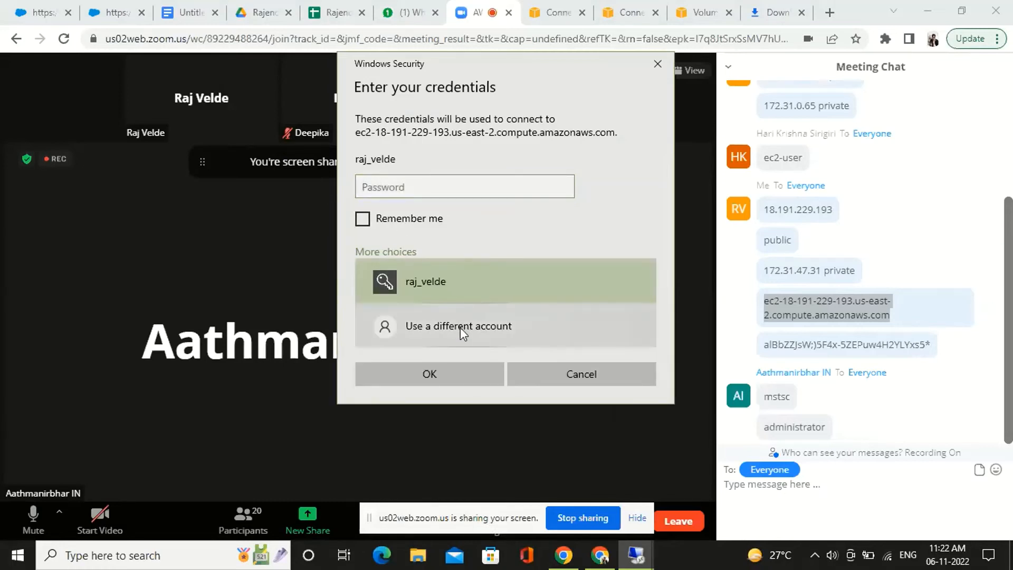
left_click(432, 189)
type("••••••••••")
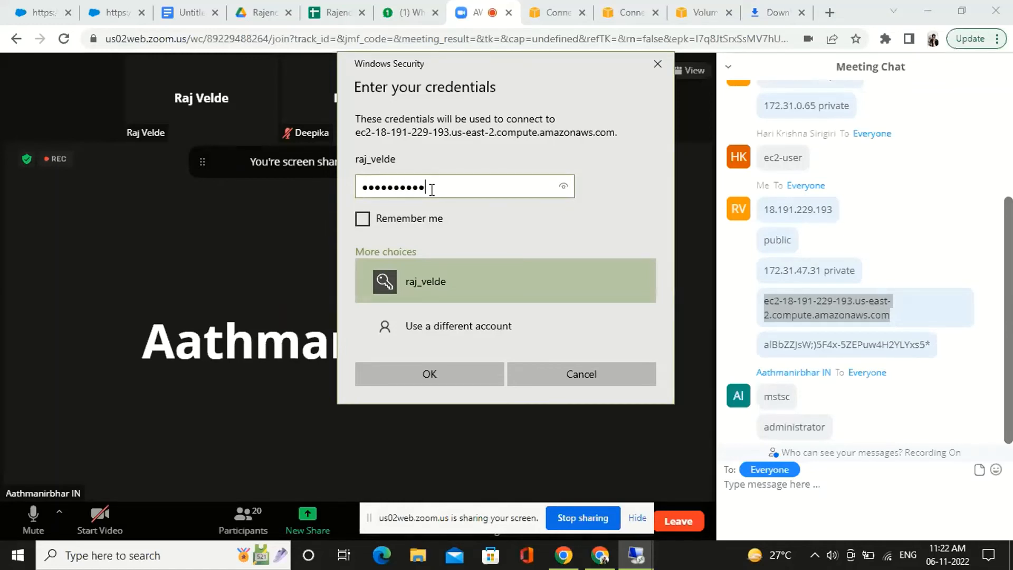
left_click(438, 369)
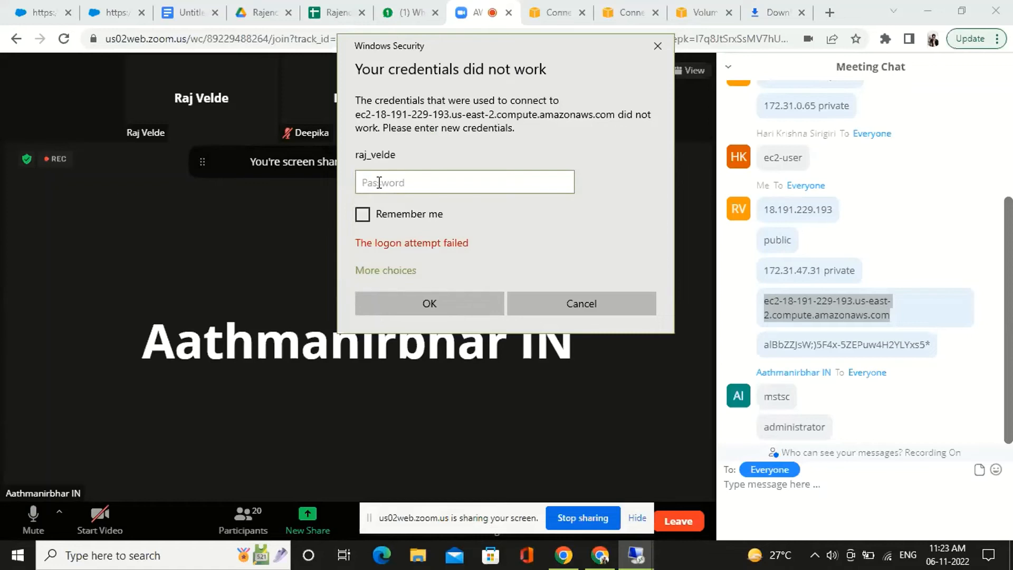
Re-enter the suggested account's password to log on to the instance, and stop sharing the screen in the meeting
key("BackSpace")
key("BackSpace")
left_click(439, 301)
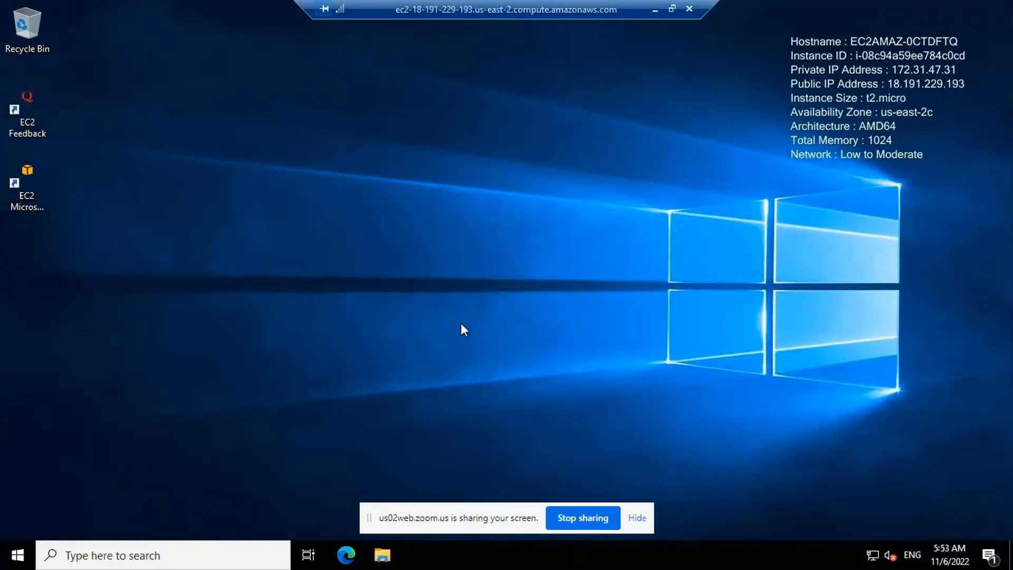
left_click(588, 522)
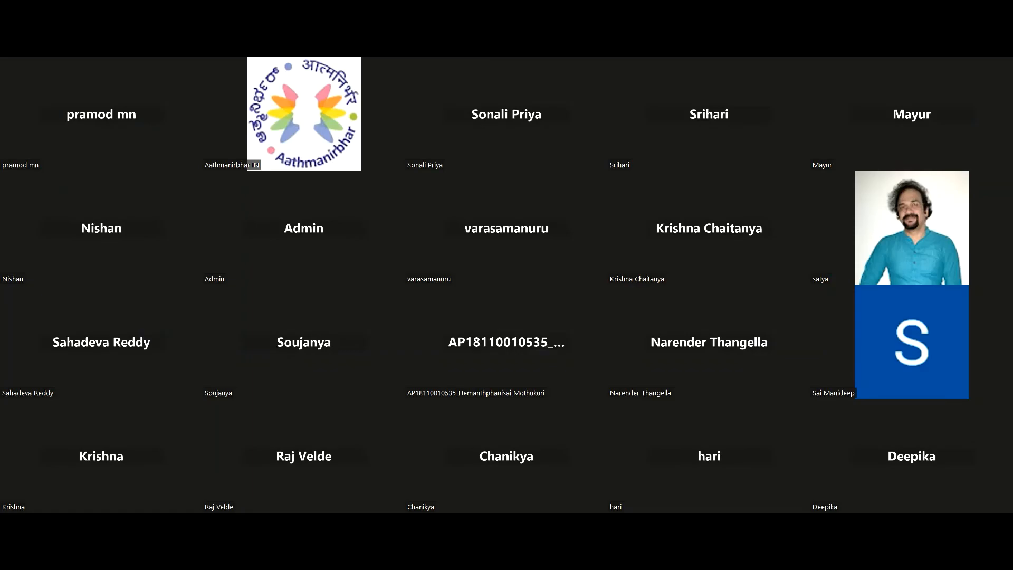
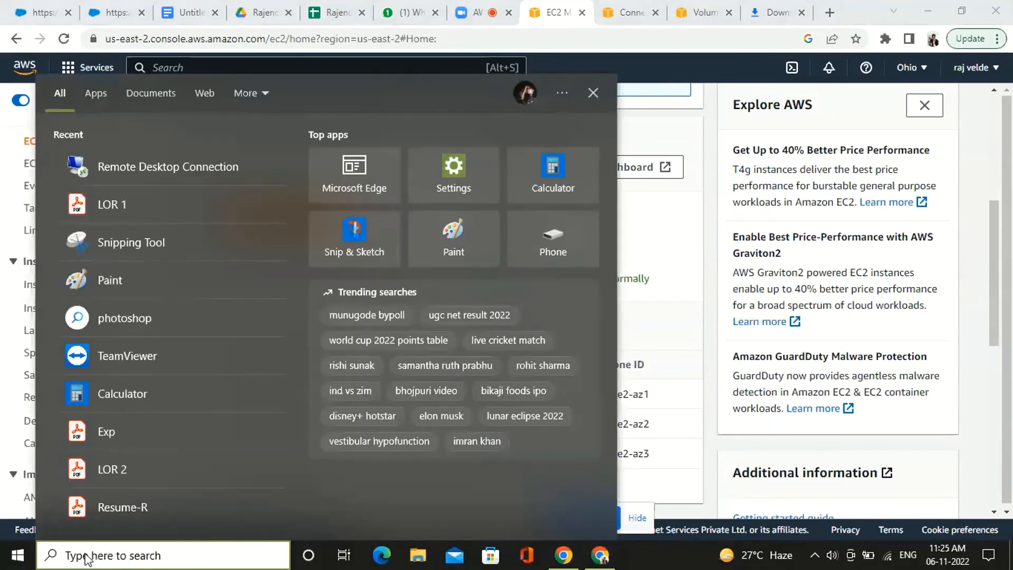
Connect to ec2-18-191-229-193.us-east-2.compute.amazonaws.com with Remote Desktop Connection and log on with the suggested account's password
type("ms")
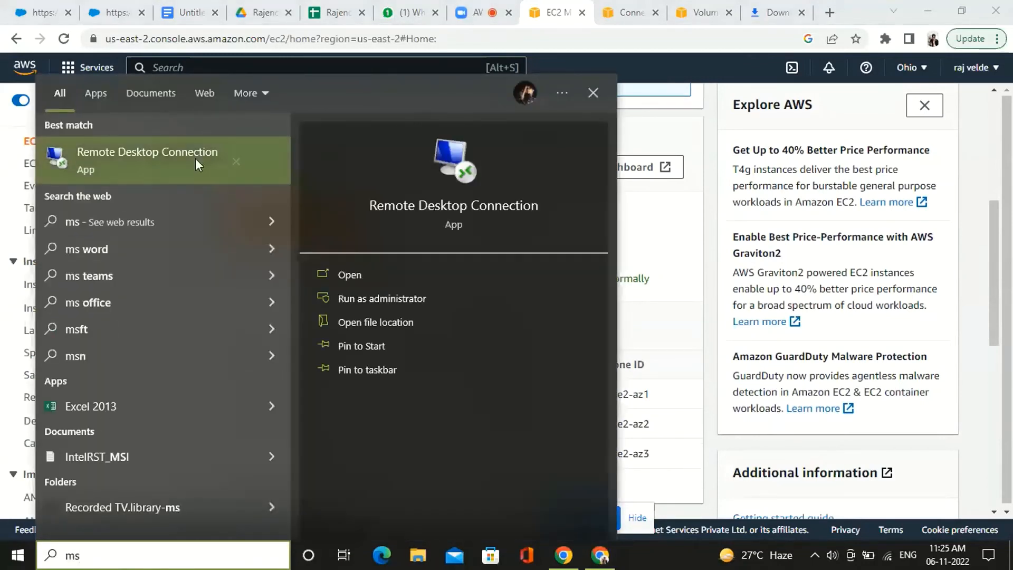
left_click(182, 165)
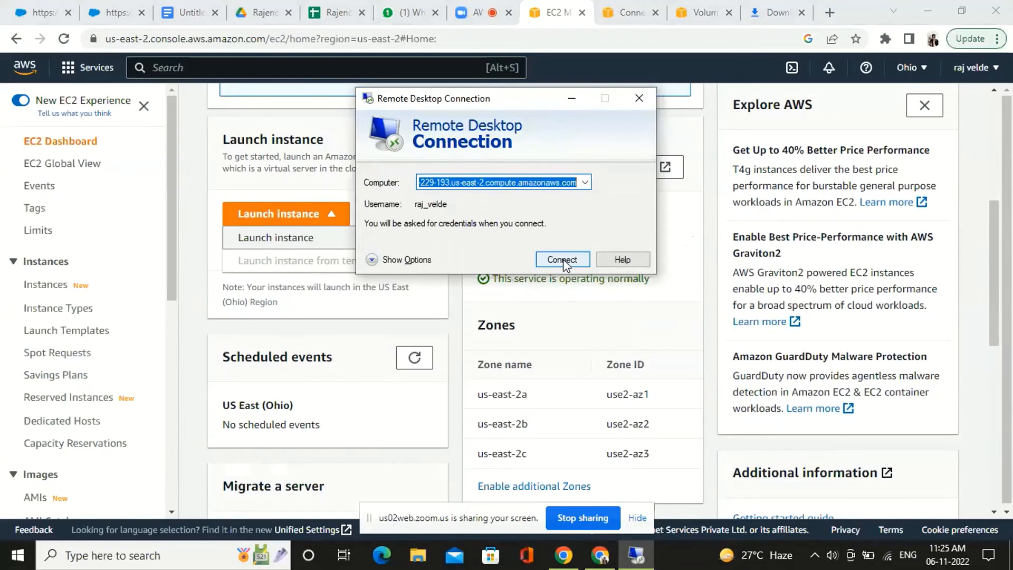
left_click(562, 258)
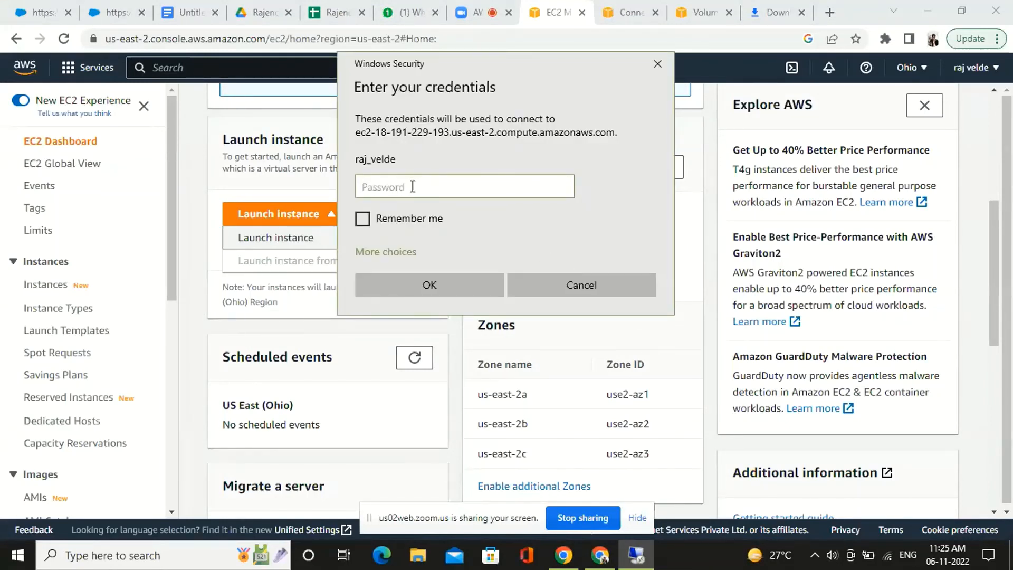
type("•••••••••")
left_click(426, 294)
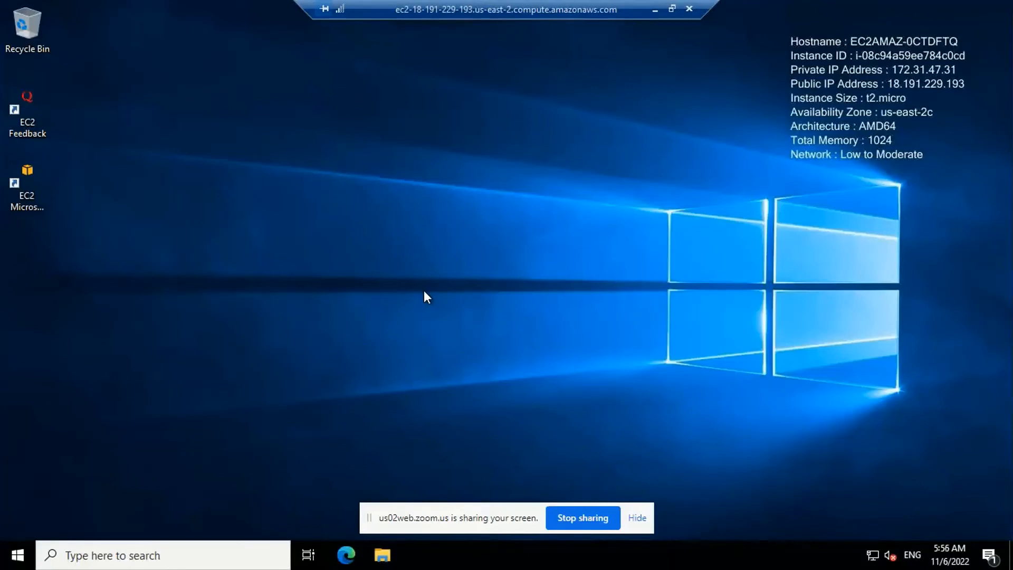
Create a text document with the default name on the instance's desktop and open it in Notepad
right_click(424, 291)
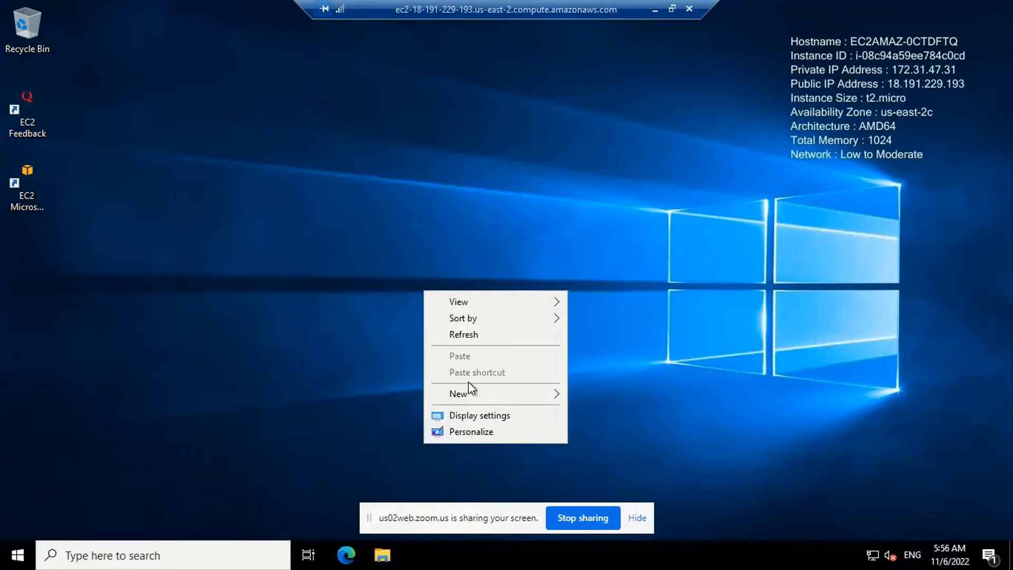
mouse_move(468, 397)
mouse_move(554, 391)
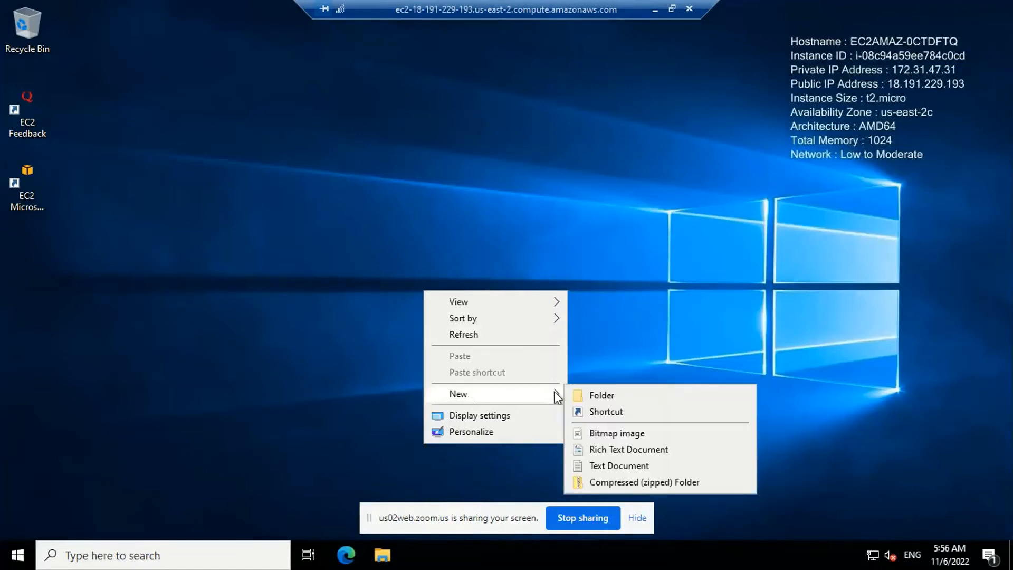
left_click(610, 466)
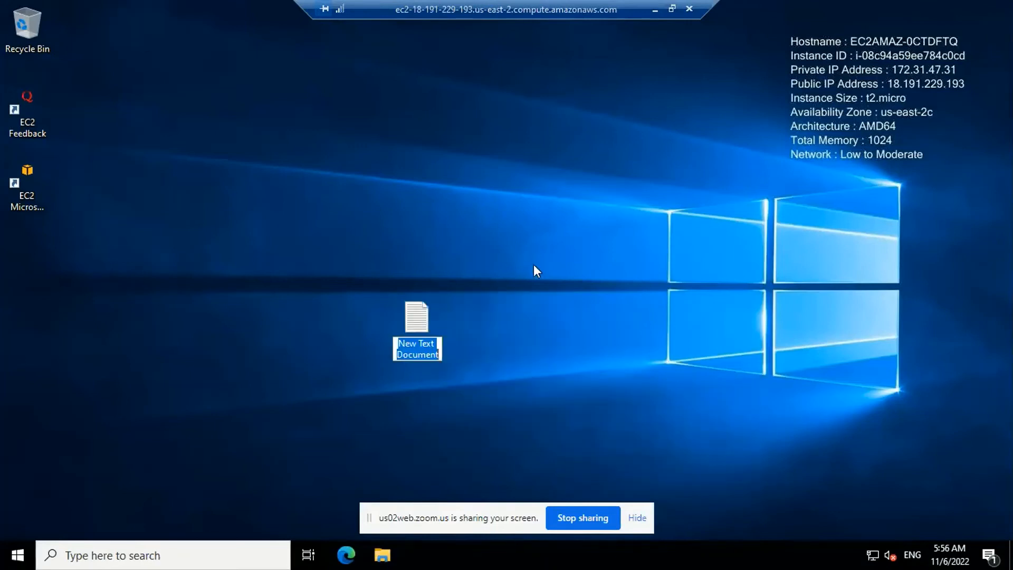
key("Return")
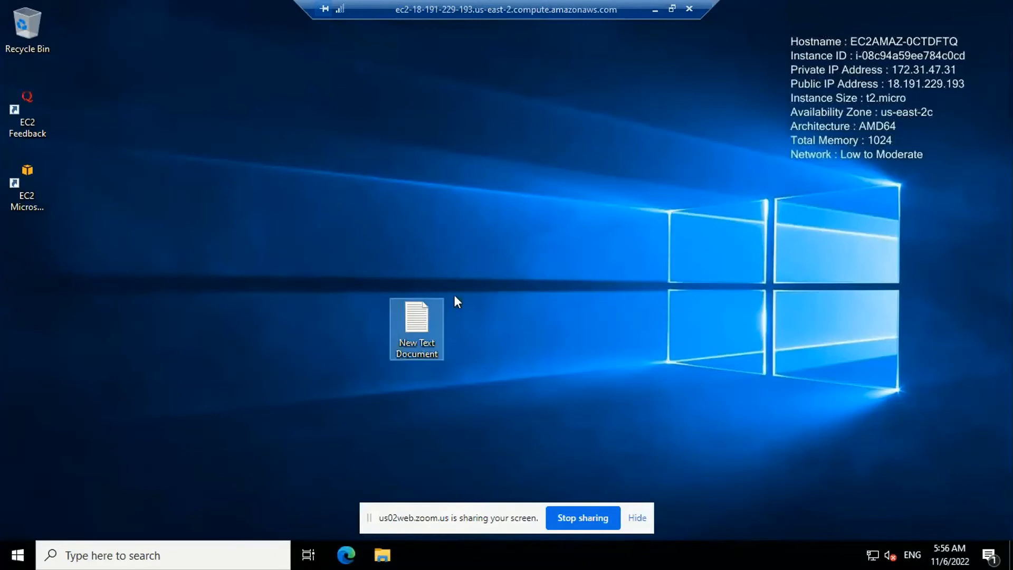
double_click(429, 319)
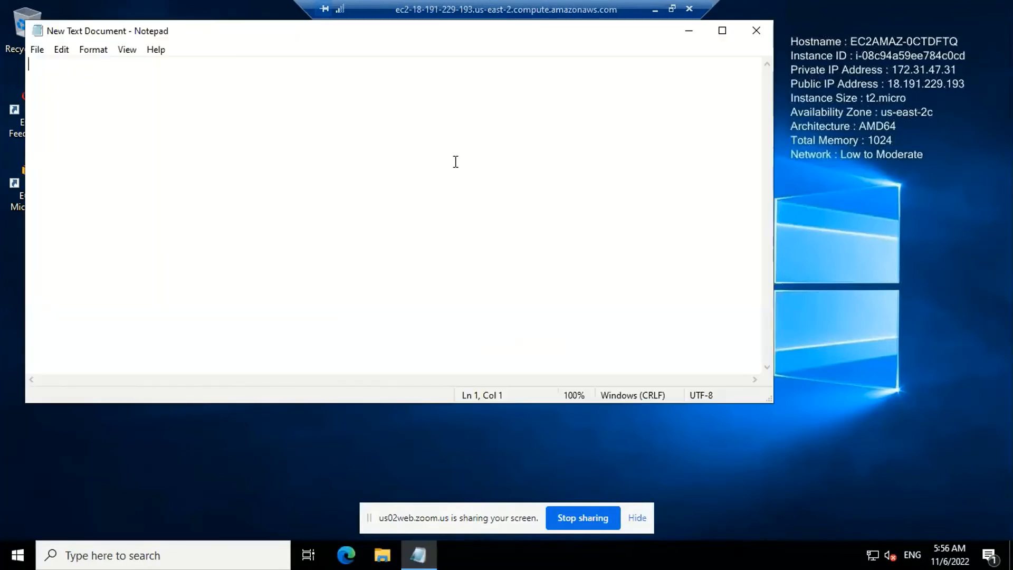
Enter a person's name in the open text document, then save and close it
type("c")
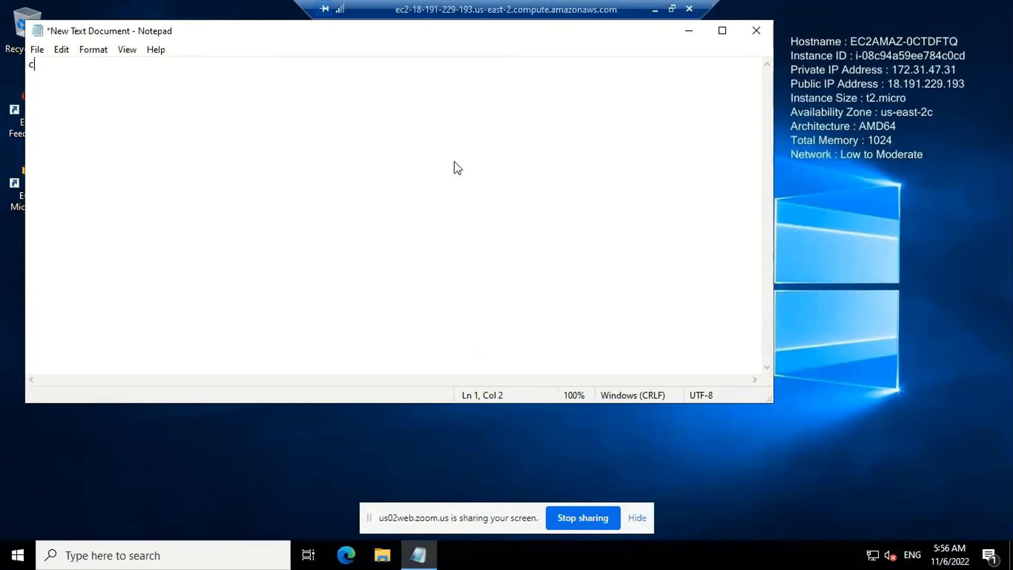
type("hanaikya")
key("BackSpace")
key("BackSpace")
key("BackSpace")
key("BackSpace")
key("BackSpace")
type("ikya")
left_click(36, 50)
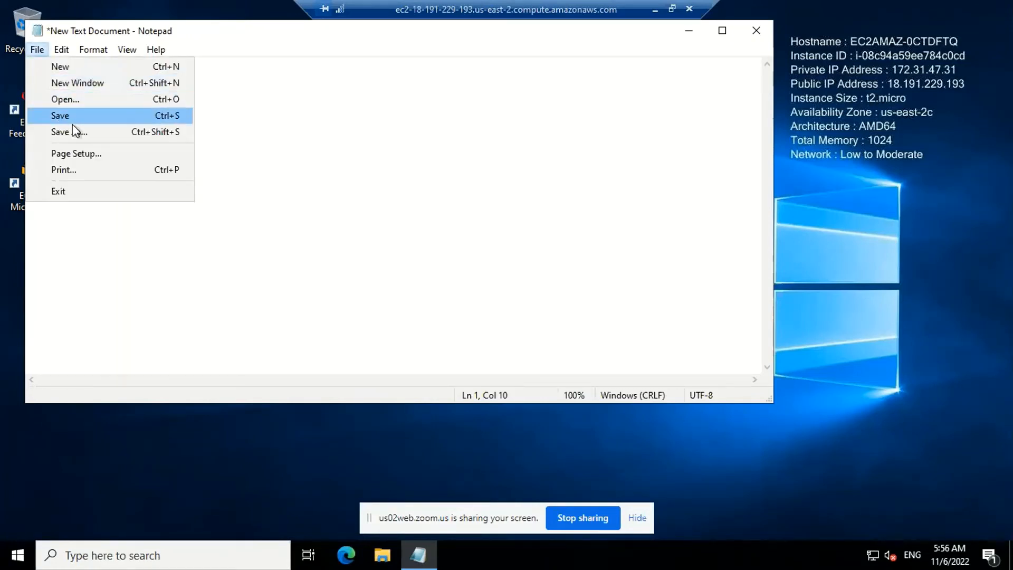
left_click(72, 116)
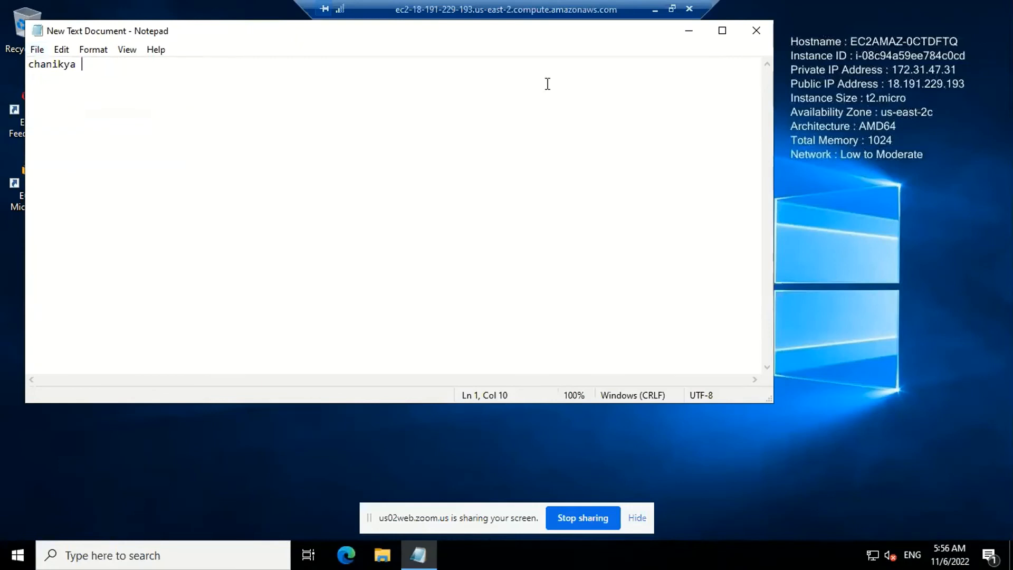
left_click(753, 35)
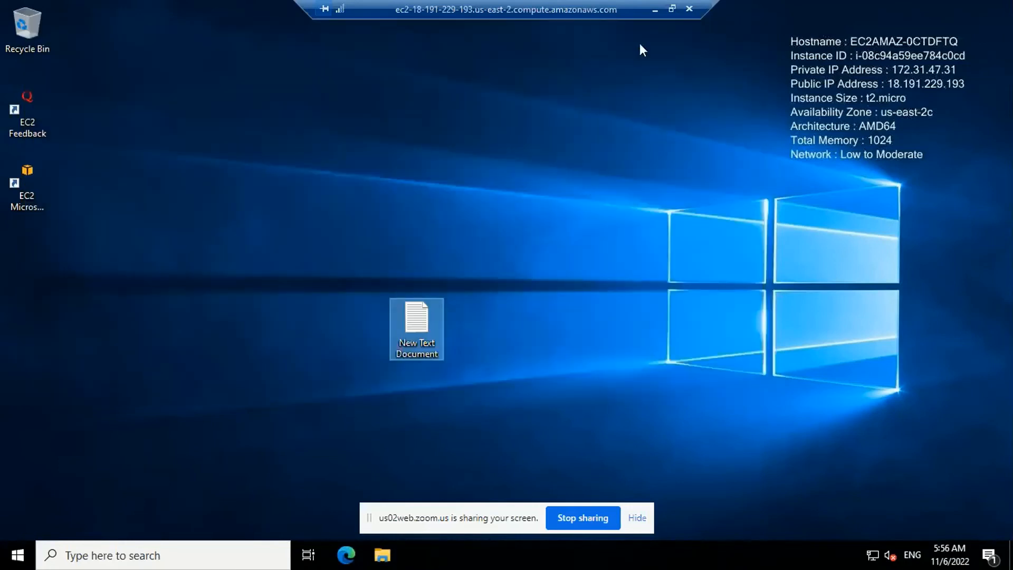
Minimize the remote session and start another Remote Desktop connection to ec2-18-191-229-193.us-east-2.compute.amazonaws.com
left_click(656, 9)
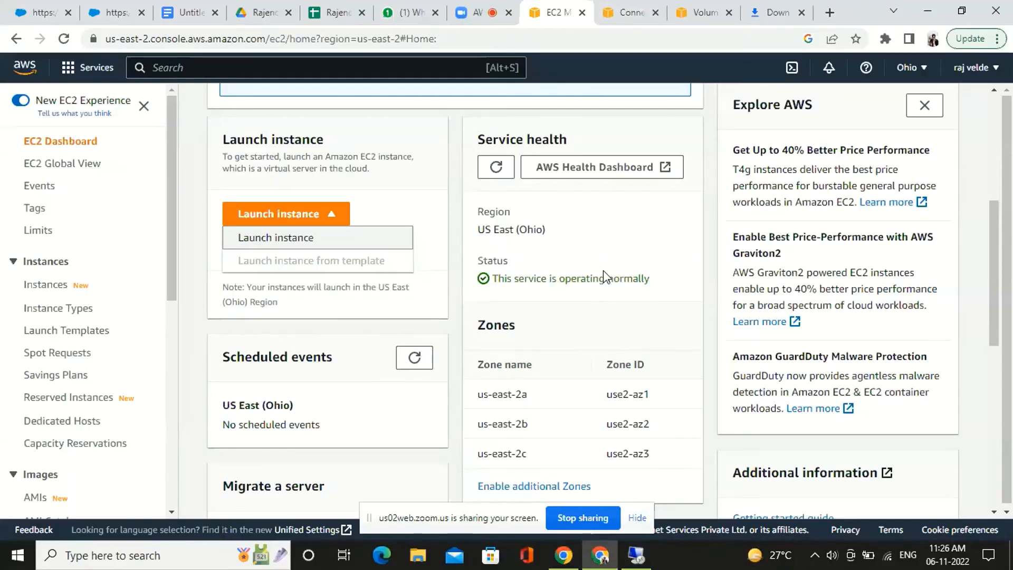
left_click(110, 556)
type("ms")
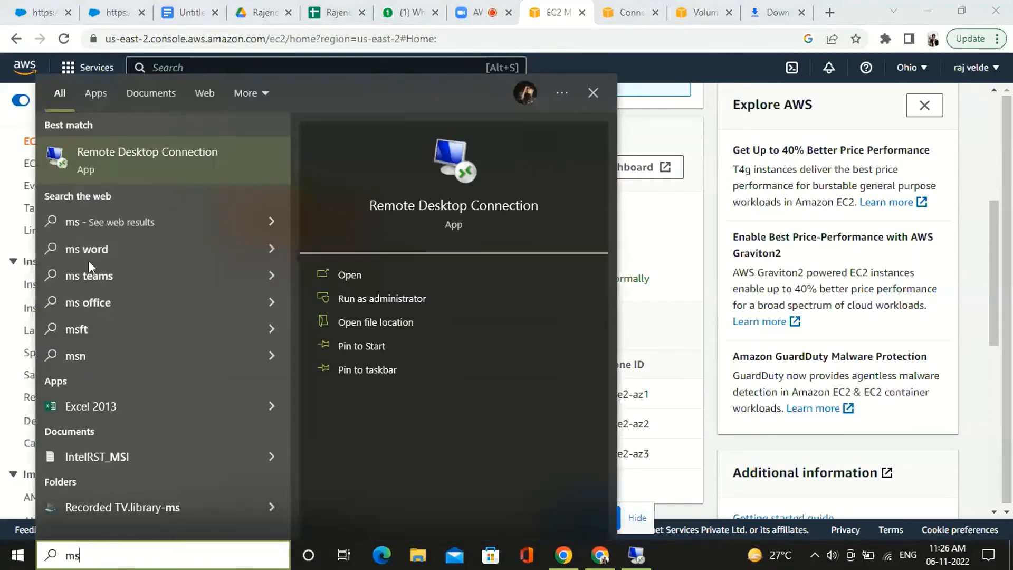
left_click(144, 157)
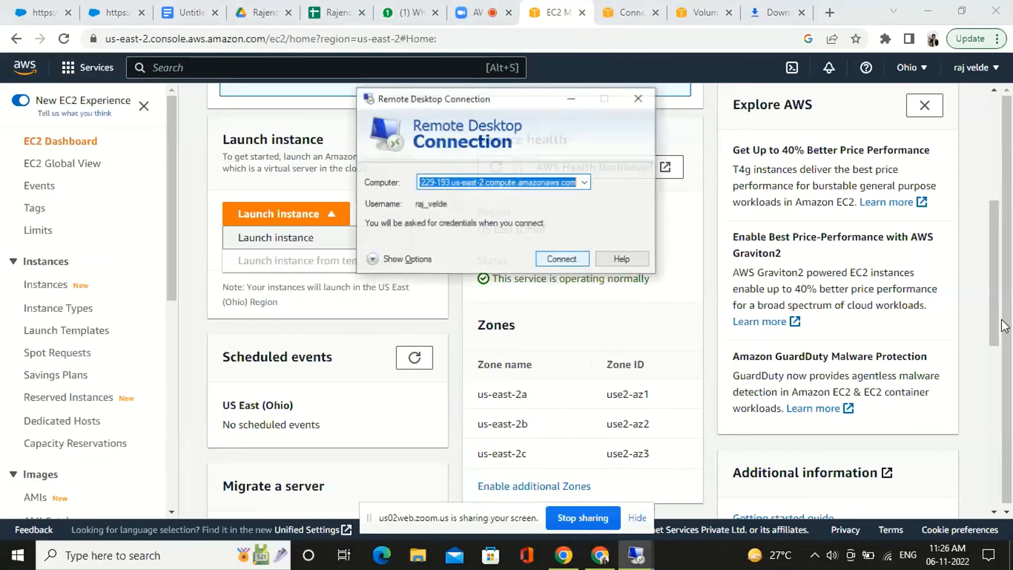
left_click(584, 183)
left_click(576, 185)
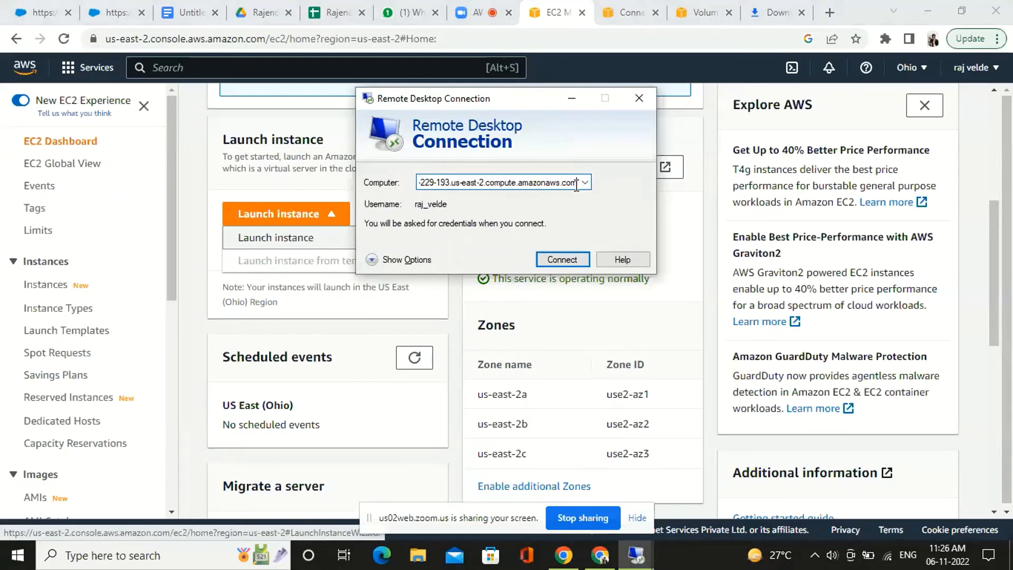
left_click(567, 266)
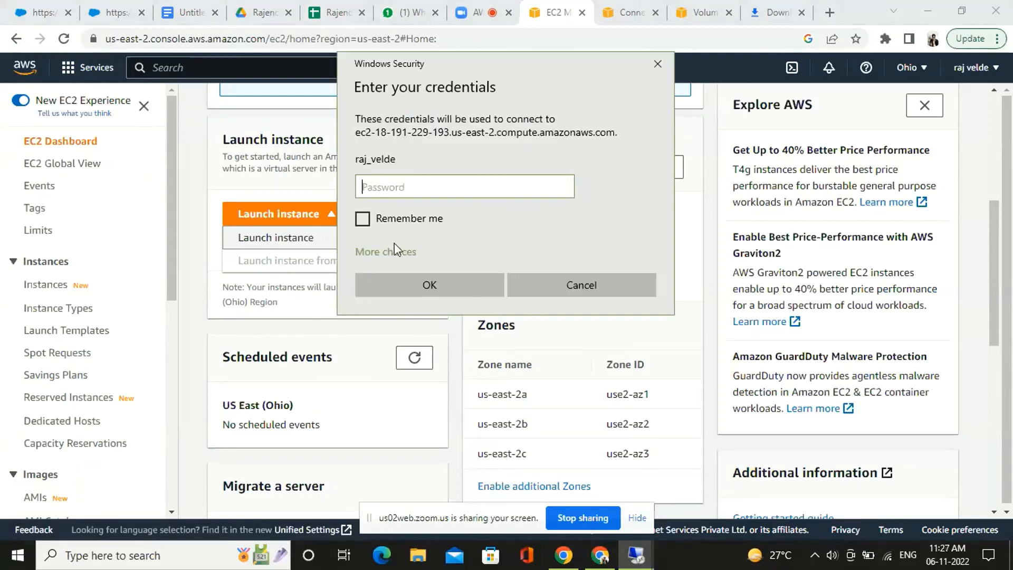
Log on to the instance with a different account, using the username administrator and the account password
left_click(395, 251)
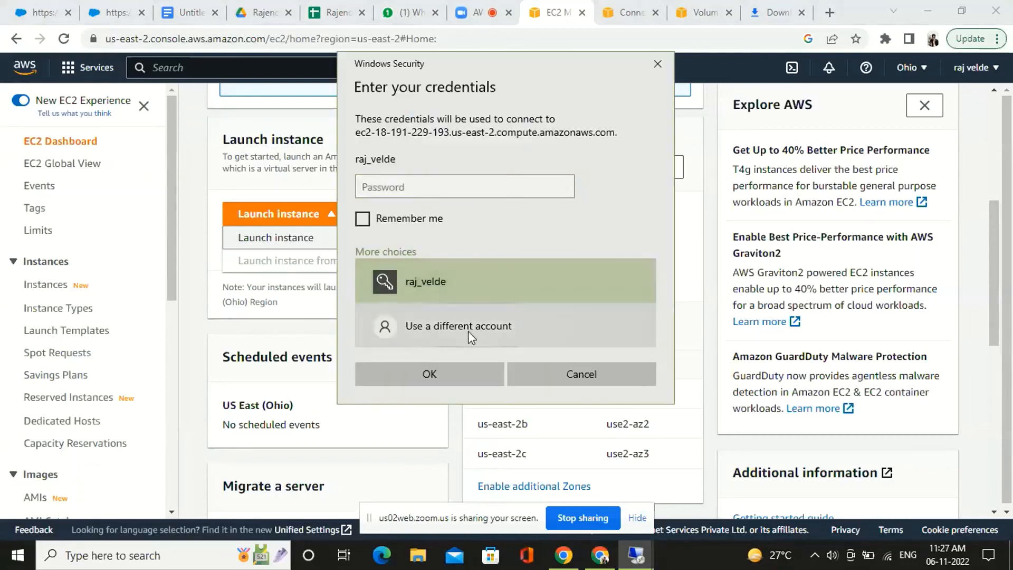
left_click(467, 332)
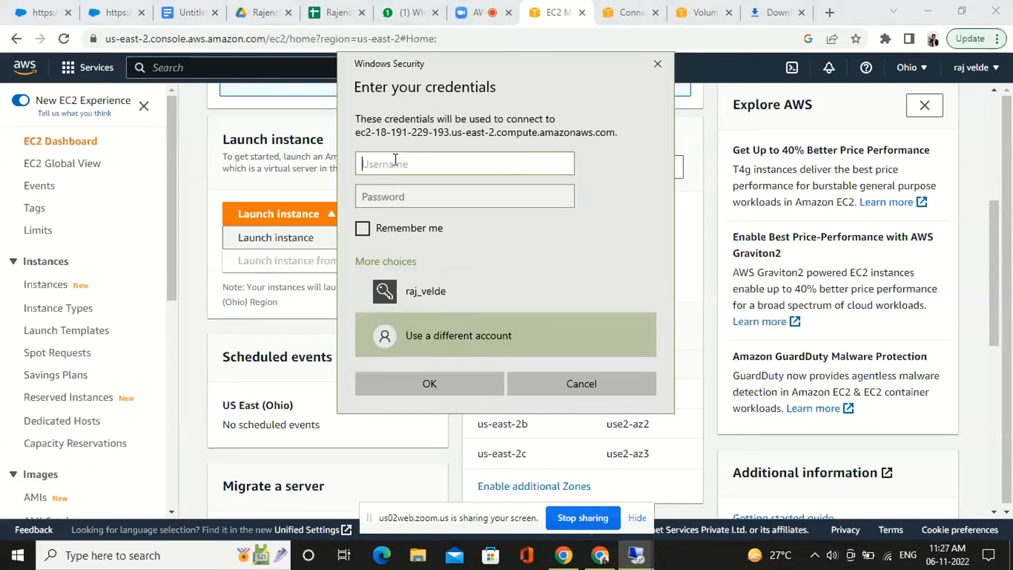
type("administrator")
left_click(428, 195)
type("•")
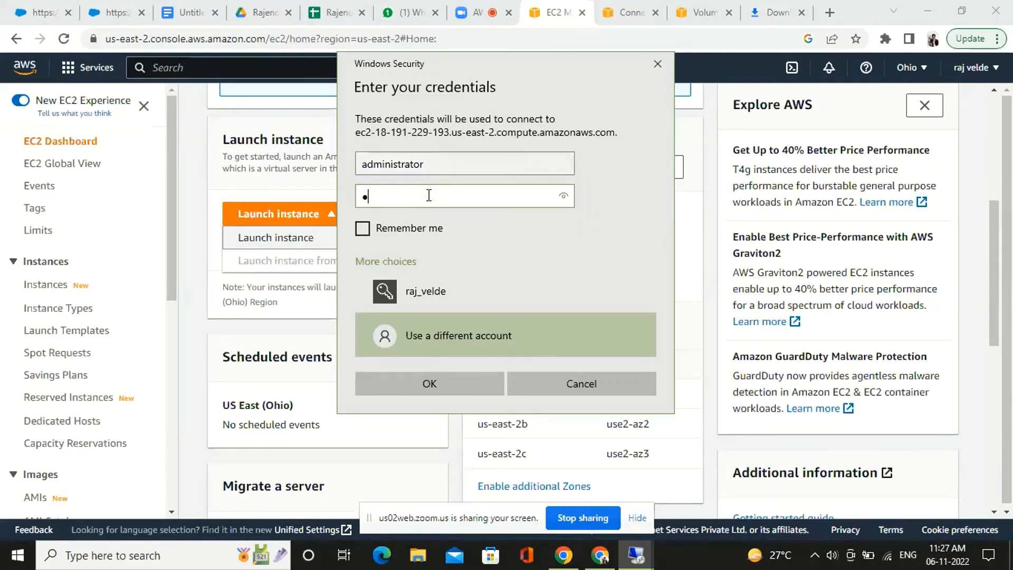
type("•••••••••")
key("BackSpace")
left_click(445, 385)
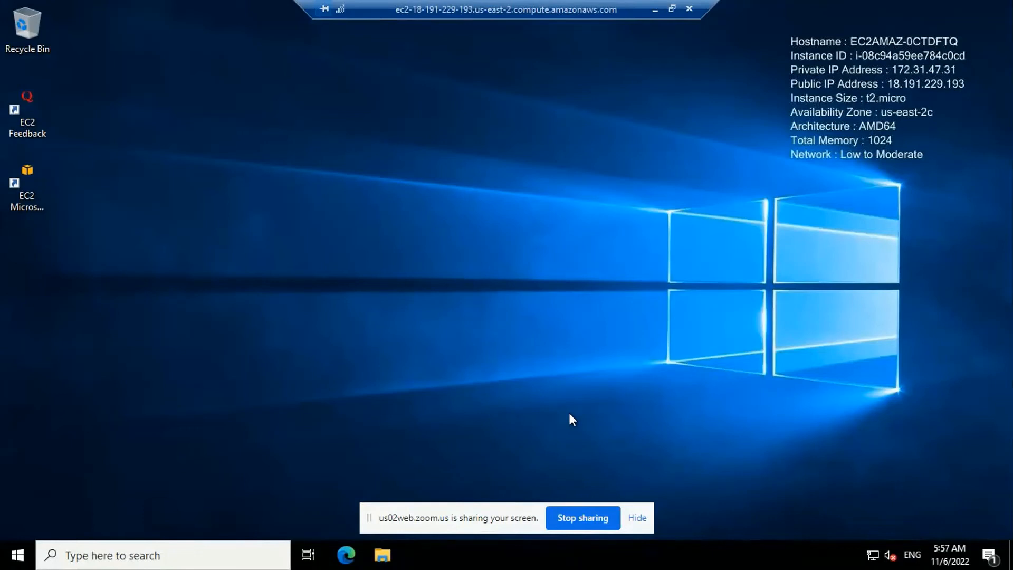
Create a default-named text document on the administrator account's desktop and open it for editing
right_click(575, 419)
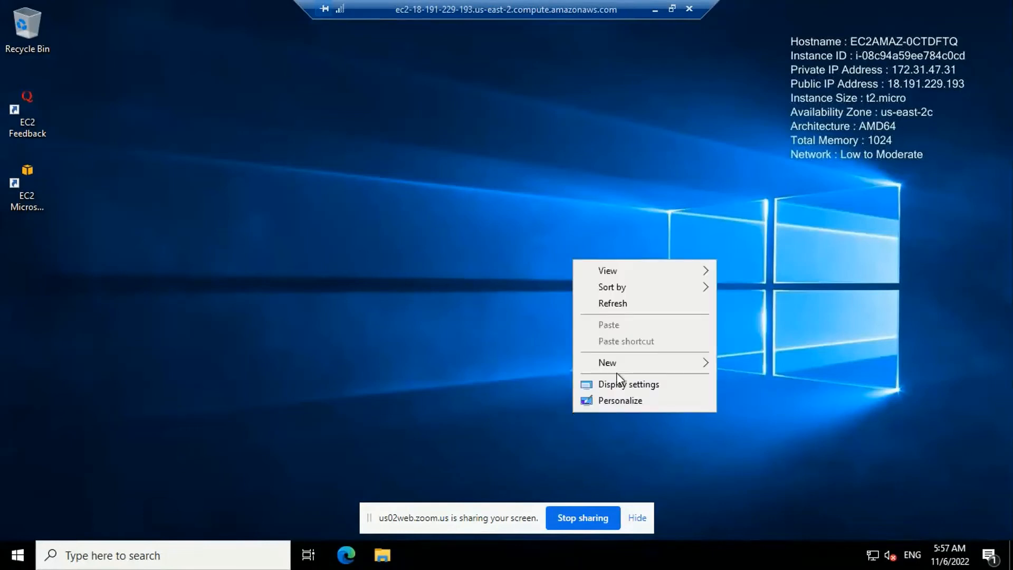
mouse_move(619, 362)
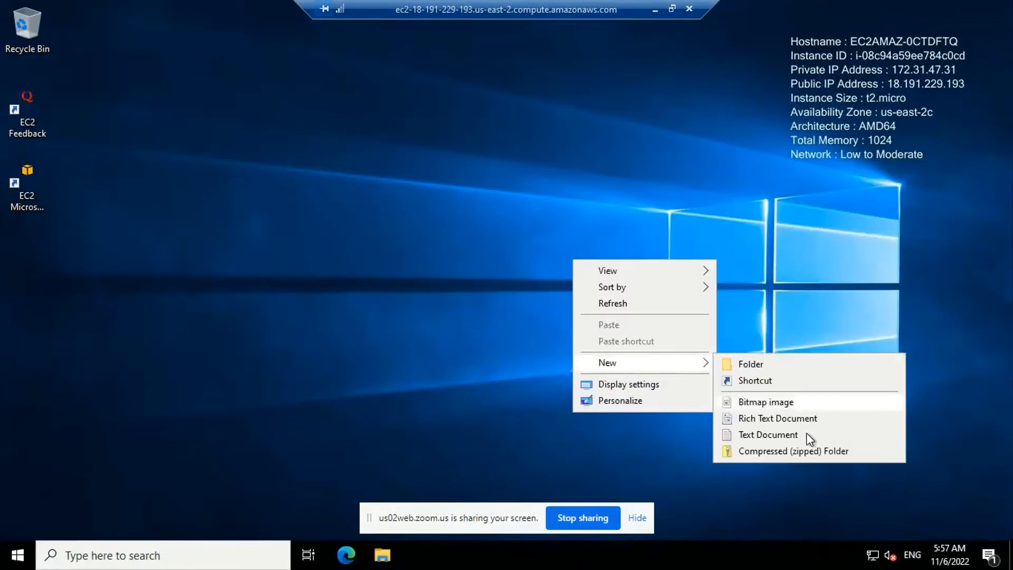
left_click(791, 433)
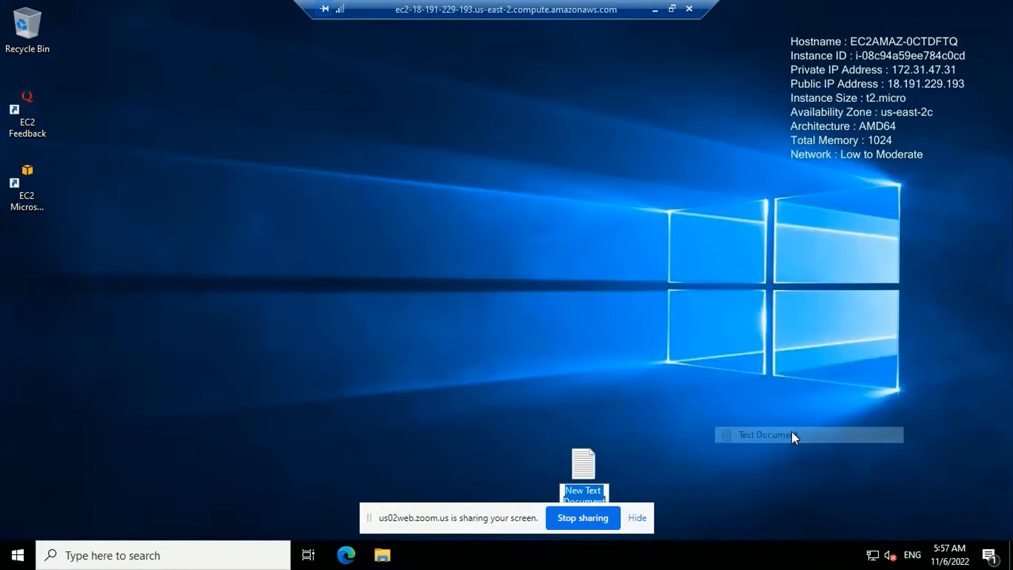
left_click(585, 463)
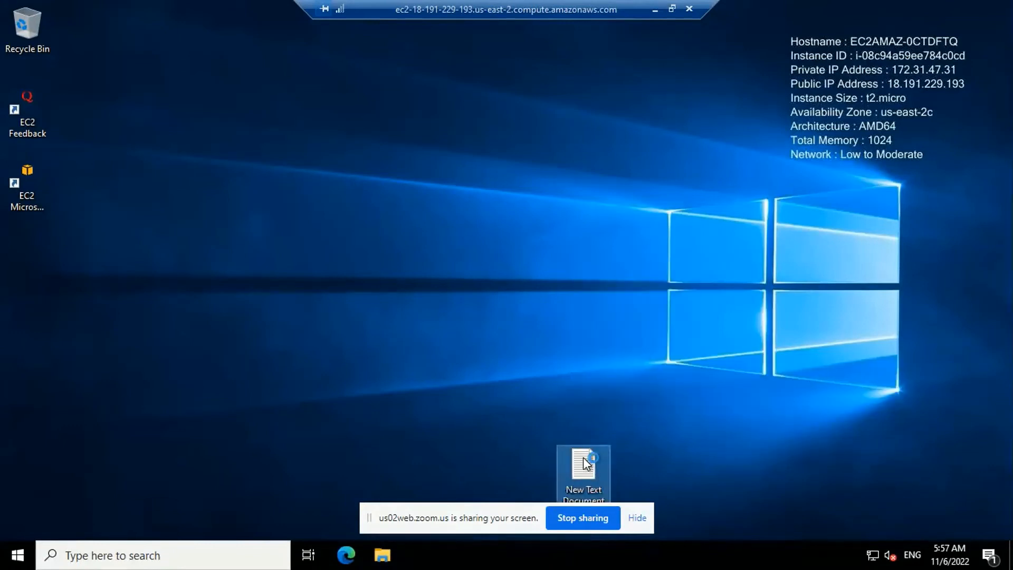
double_click(584, 459)
Enter bajnx in the document, save and close it, and move its icon near the EC2 shortcuts
type("baj")
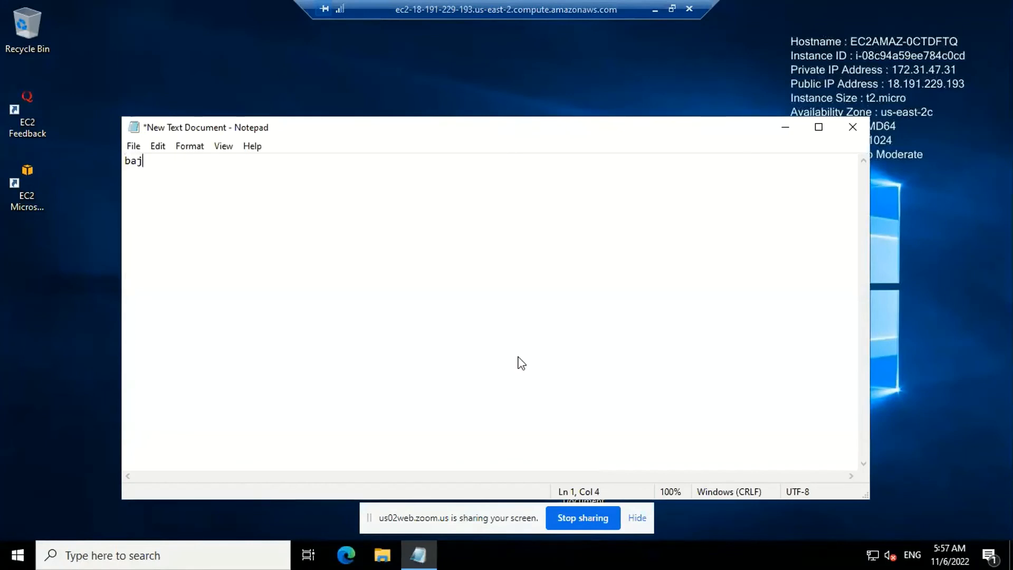
type("nx")
key("ctrl+s")
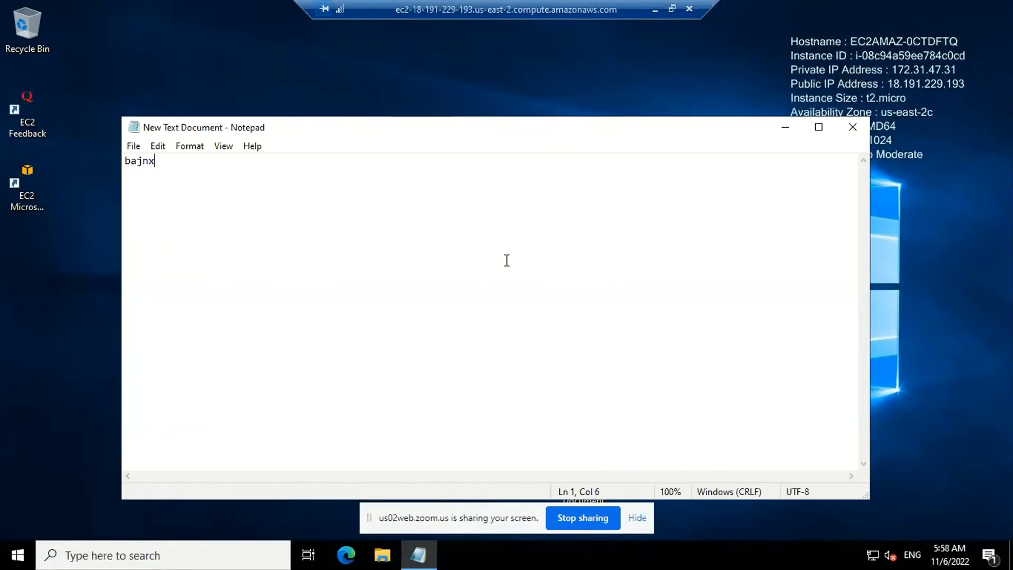
left_click(133, 147)
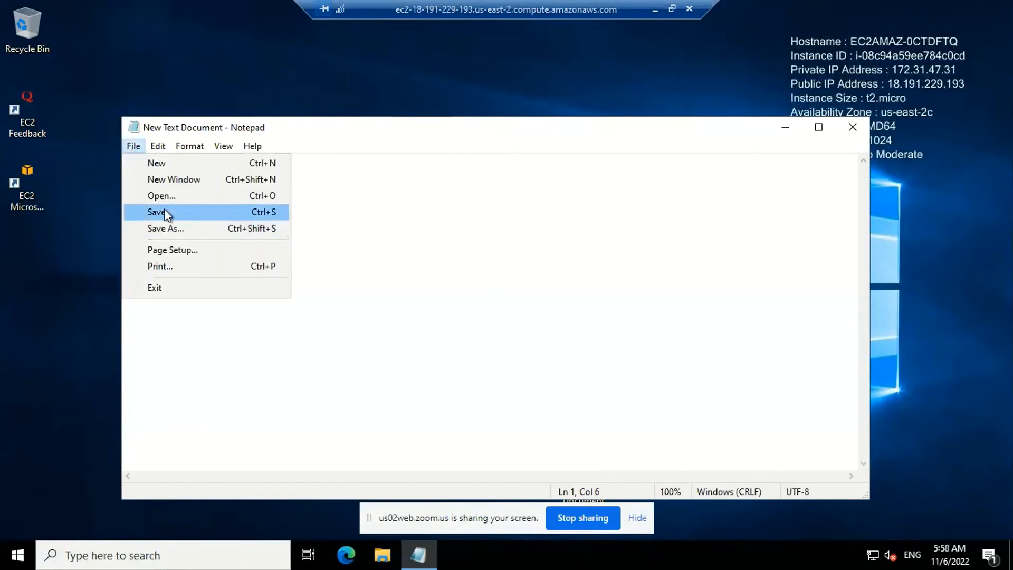
left_click(164, 211)
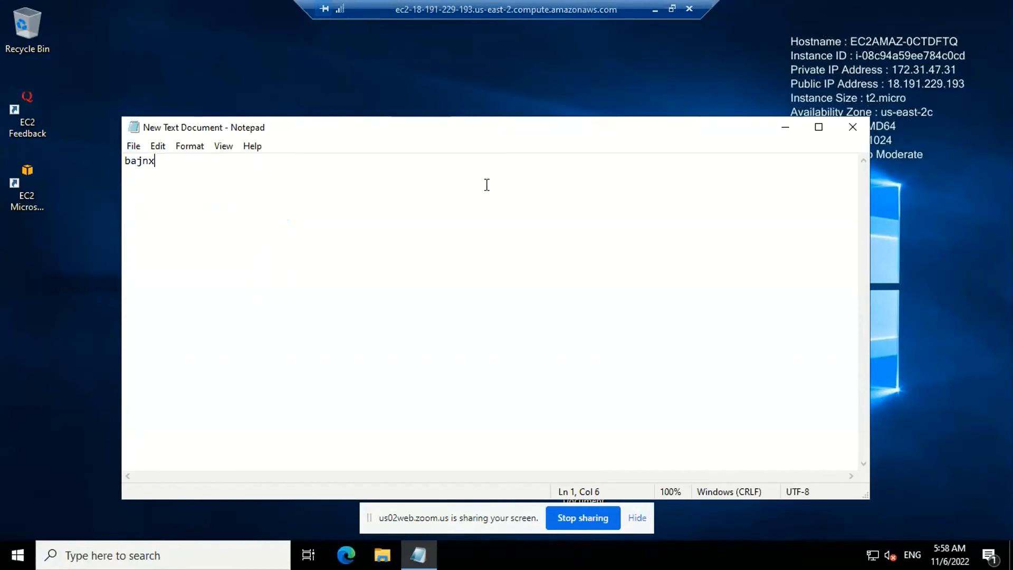
left_click(859, 127)
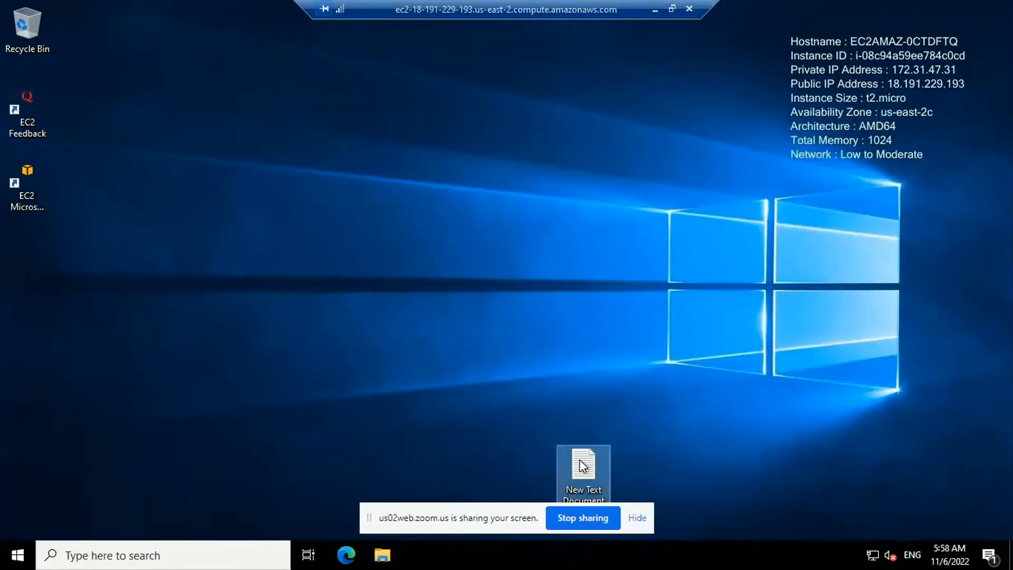
left_click_drag(581, 464, 114, 207)
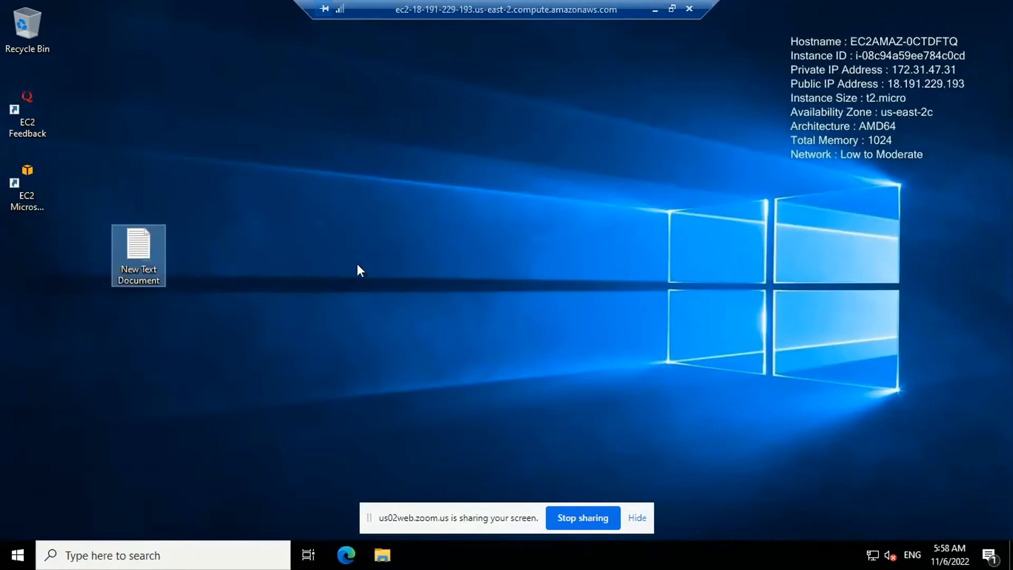
Search for File Explorer, open it and browse to Local Disk (C:) under This PC
left_click(116, 553)
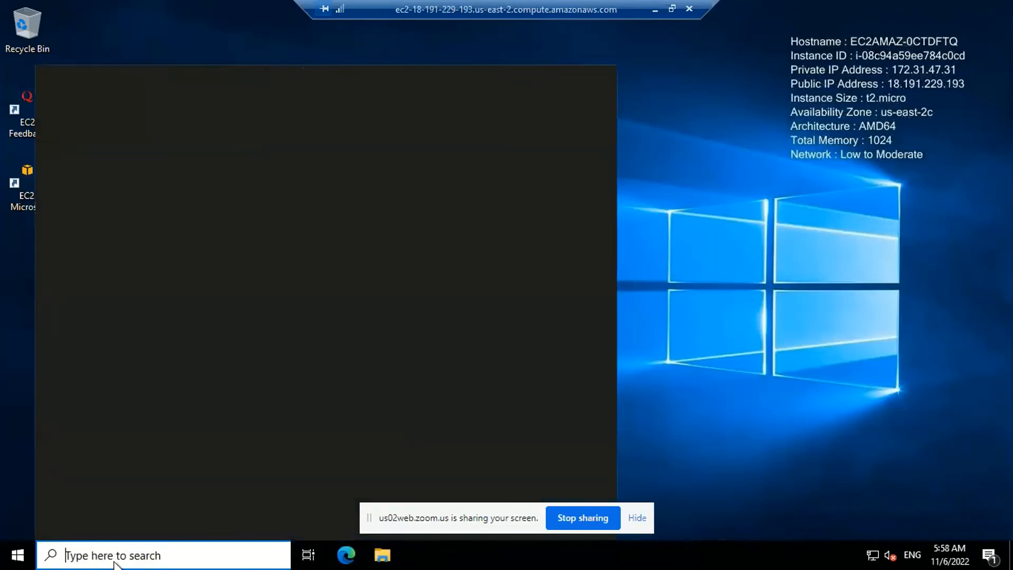
type("file explor")
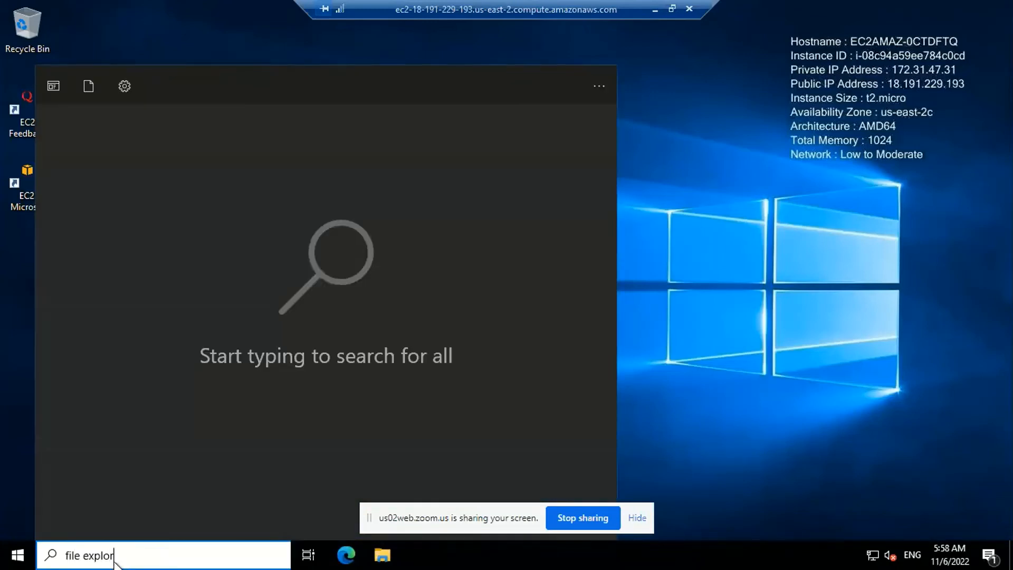
type("er")
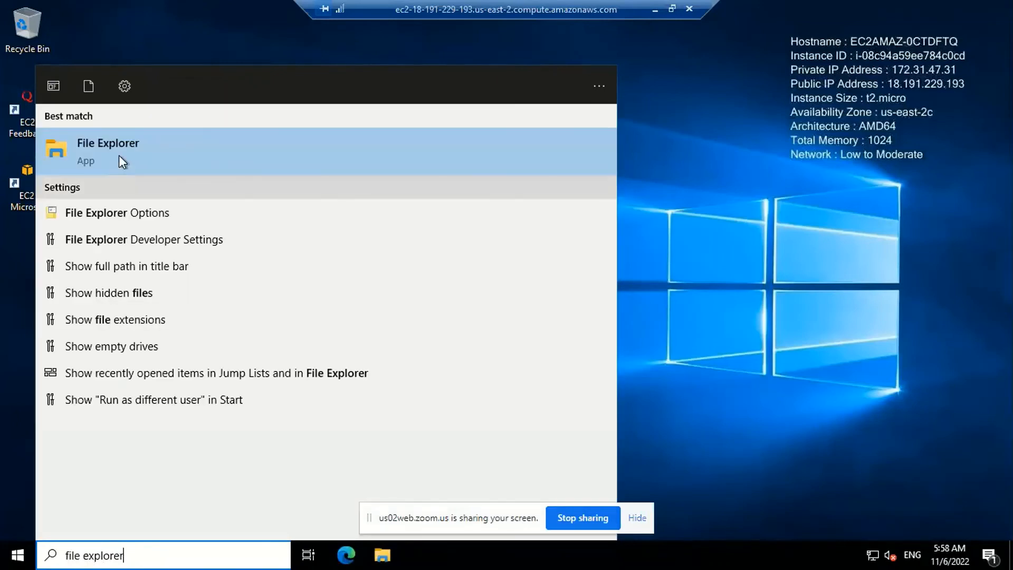
left_click(118, 154)
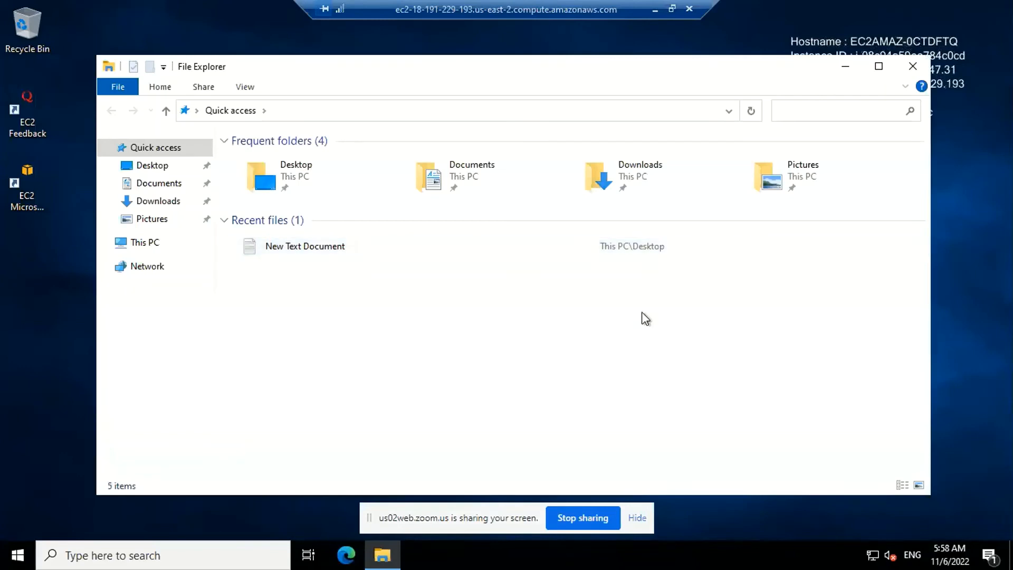
left_click(321, 173)
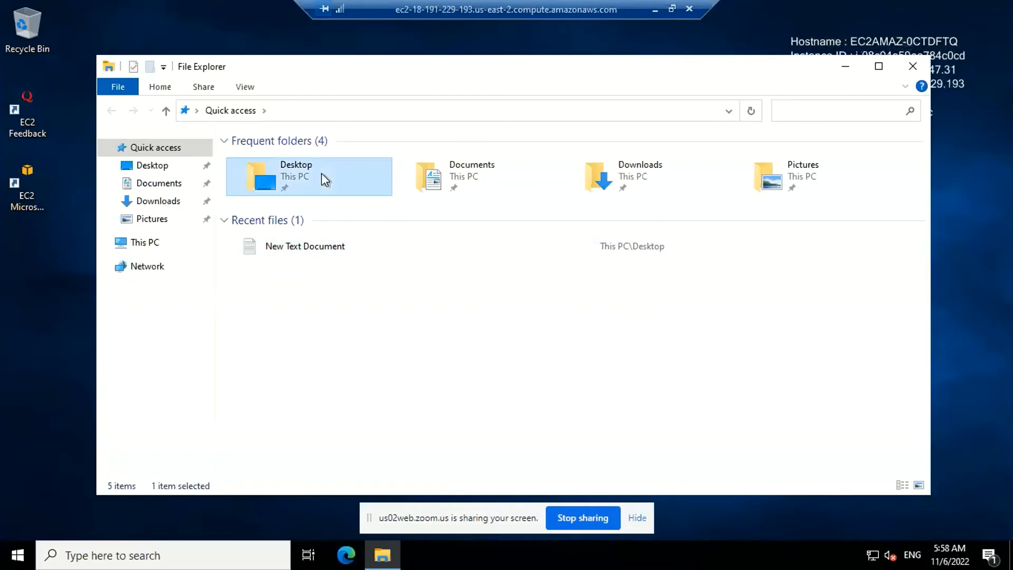
left_click(159, 244)
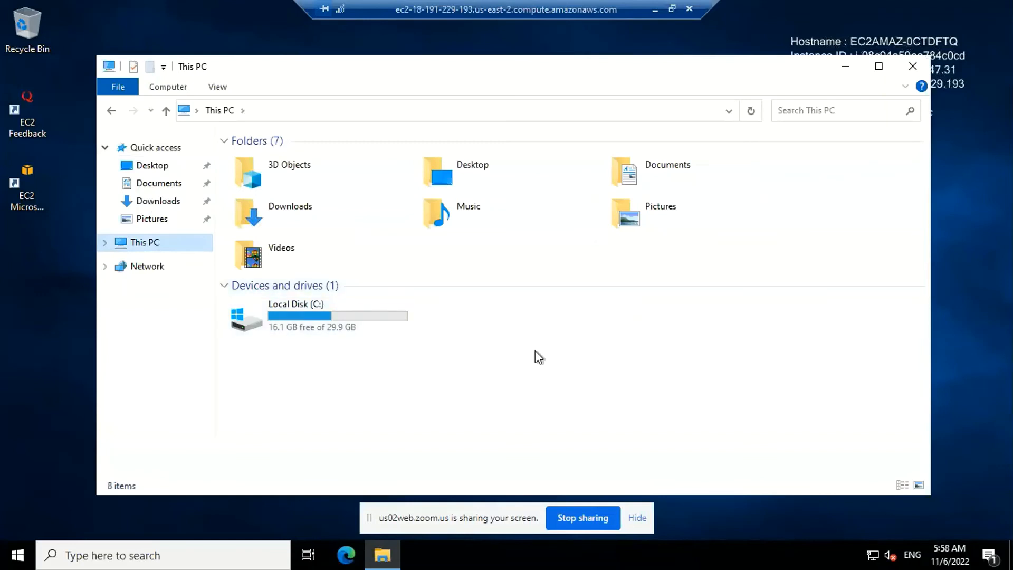
double_click(397, 315)
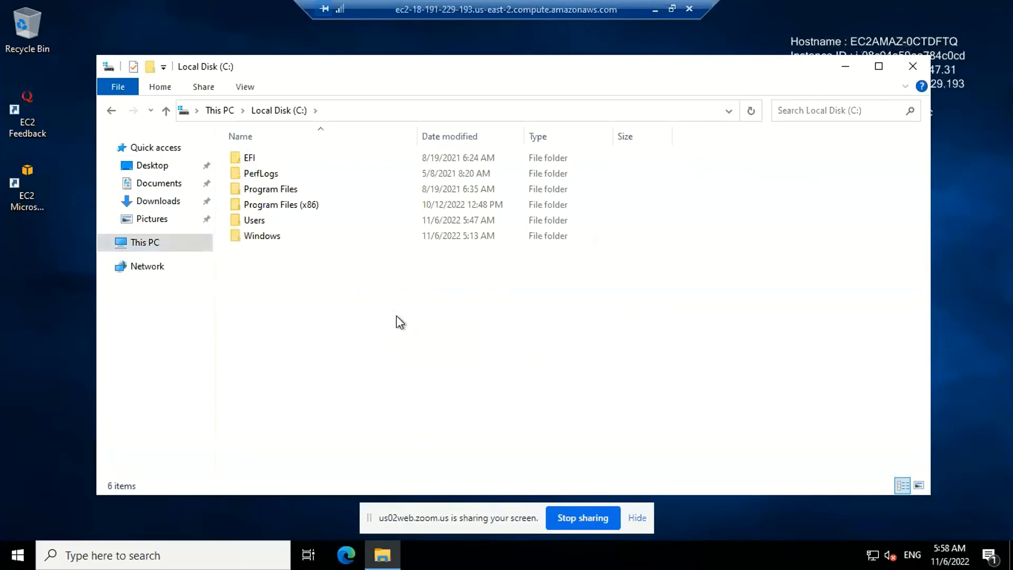
Create a default-named text document in the root of Local Disk (C:) and open it for editing
right_click(399, 322)
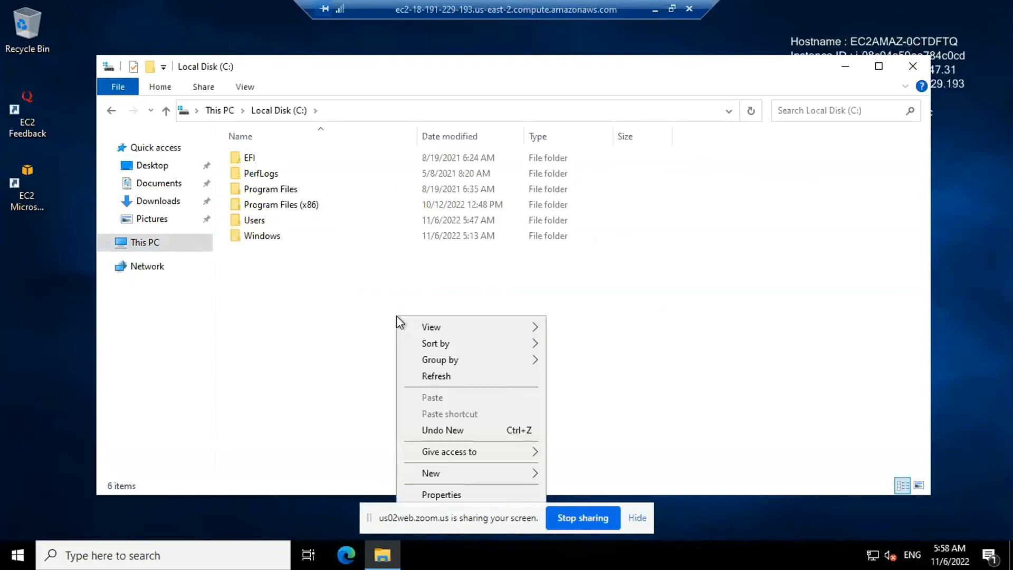
mouse_move(467, 474)
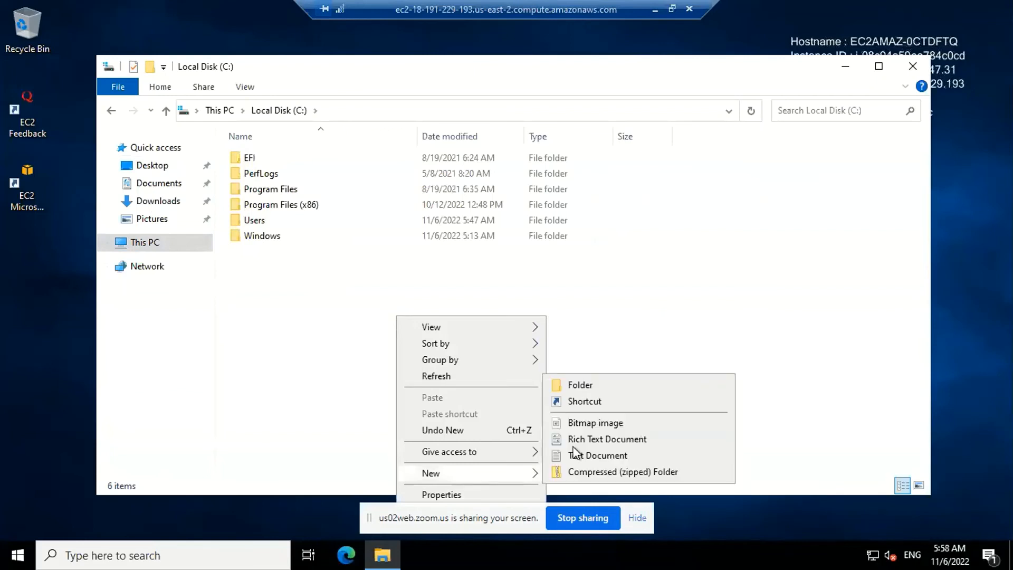
left_click(605, 456)
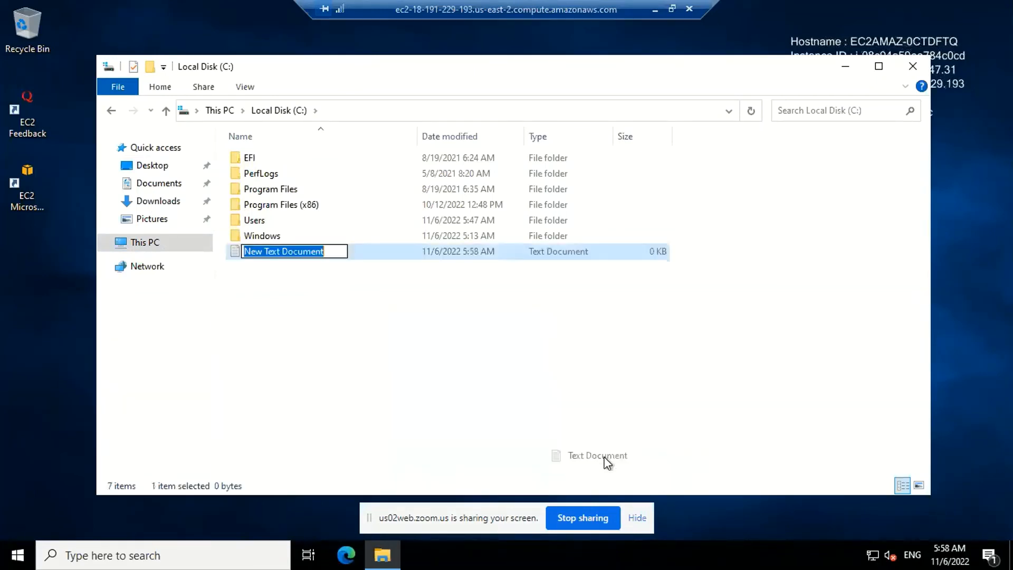
left_click(411, 359)
double_click(322, 250)
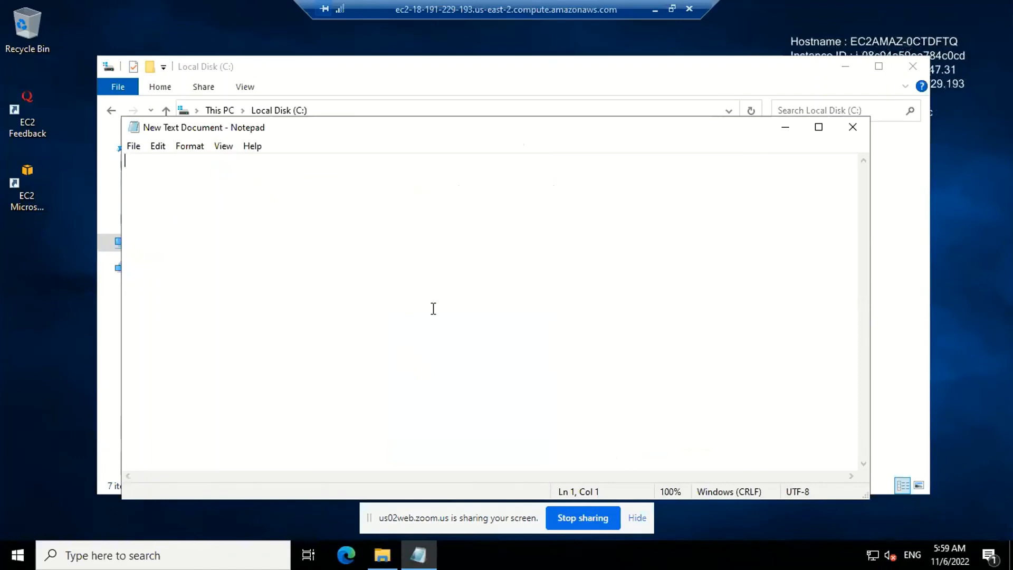
Write "this file has been updated by user administrator" in the new document
type("thi")
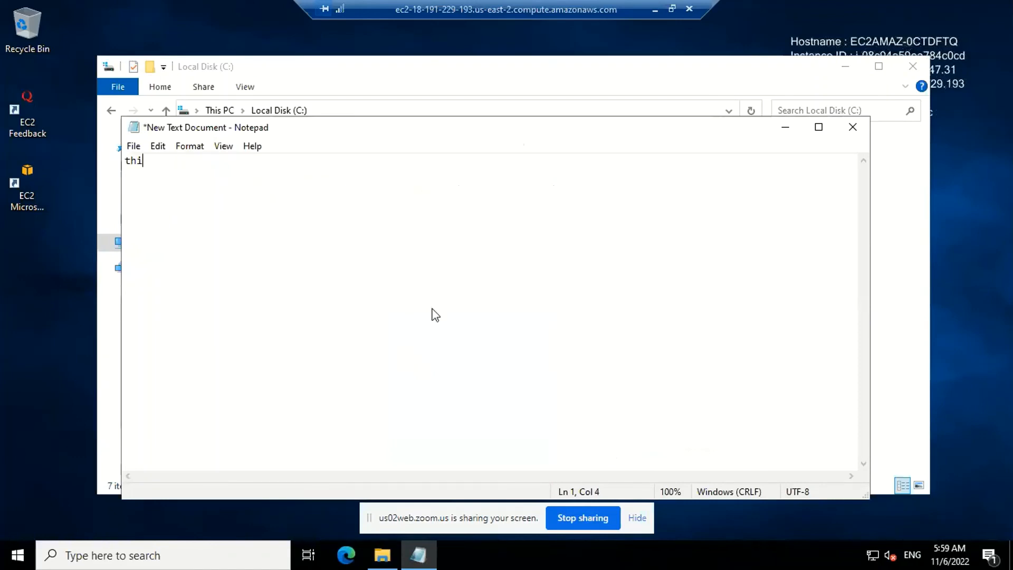
type("s file has been up")
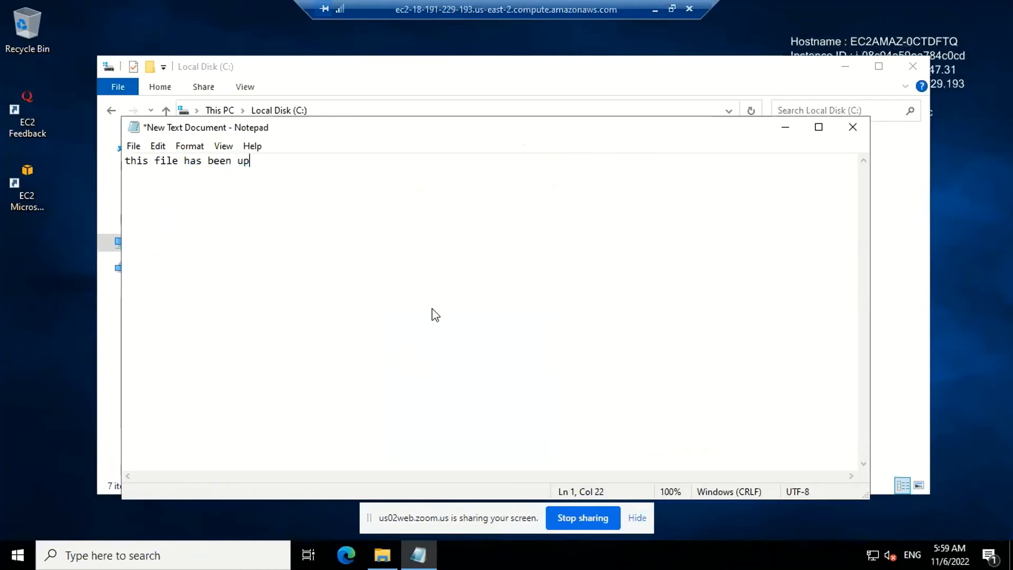
type("dated by user admi")
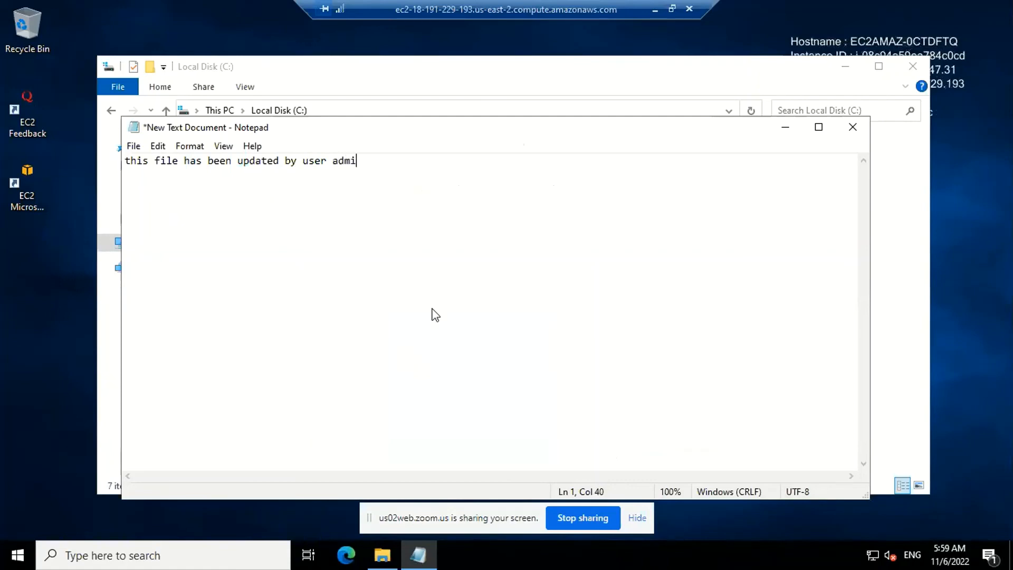
type("nistrator")
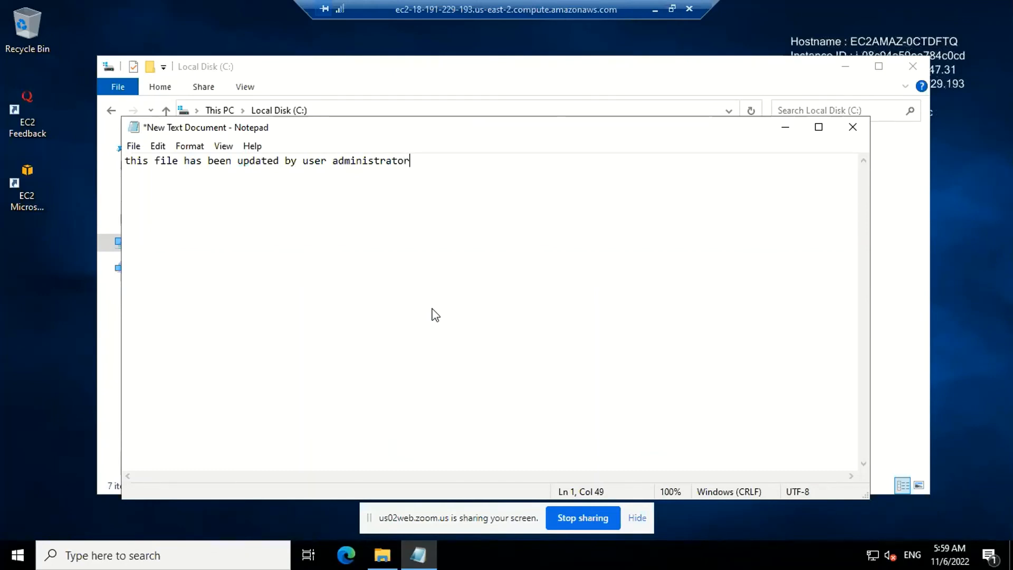
Save the document on Local Disk (C:) and close it
key("ctrl+s")
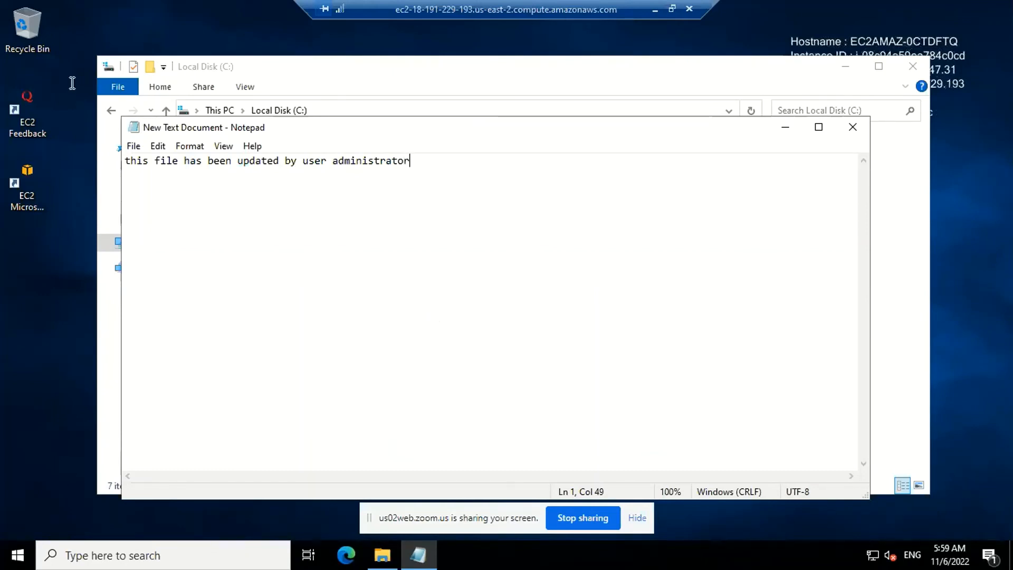
left_click(134, 150)
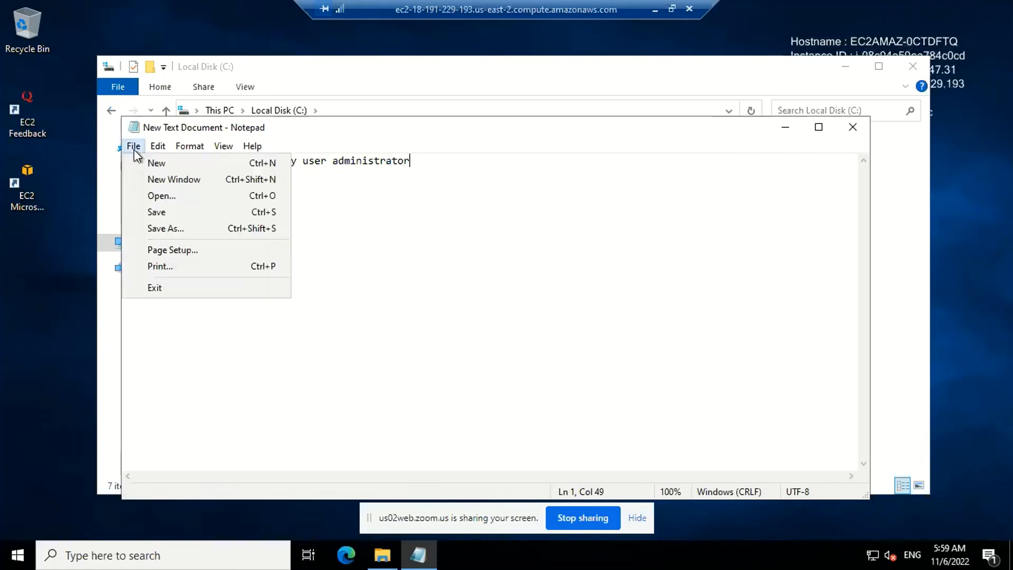
left_click(164, 212)
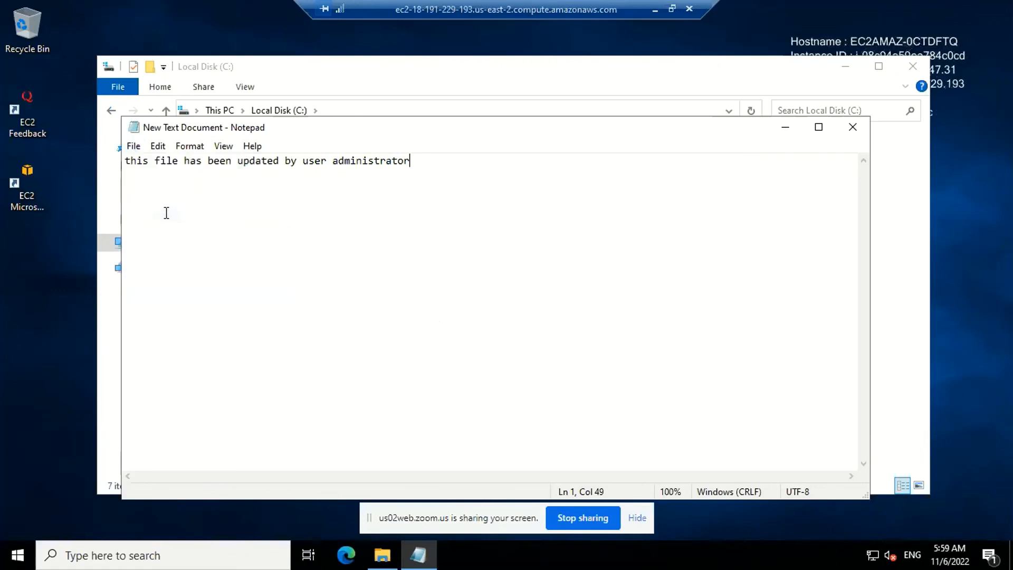
left_click(853, 129)
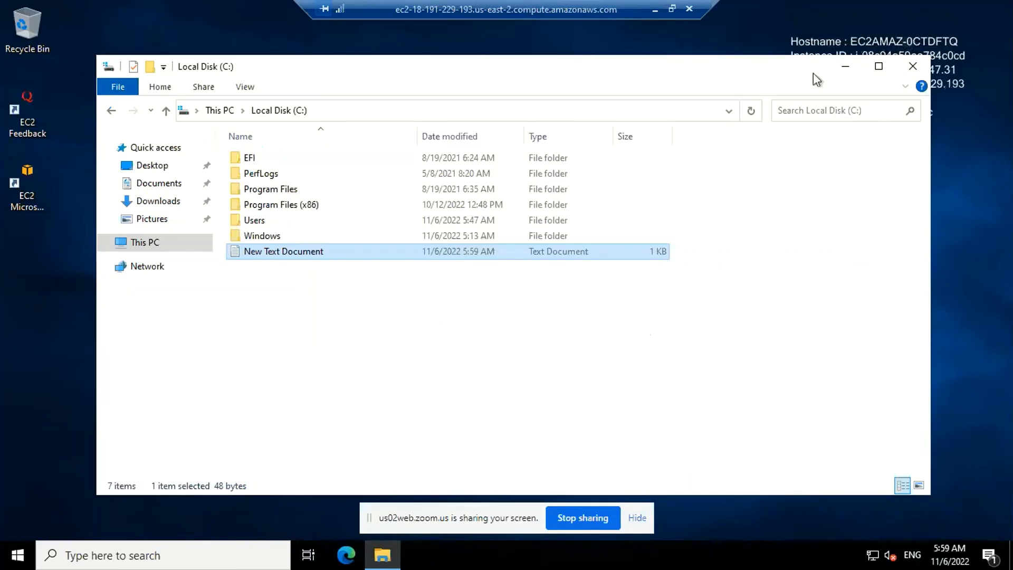
Minimize File Explorer and the administrator session, and switch to the other user's remote session on the same instance
left_click(853, 68)
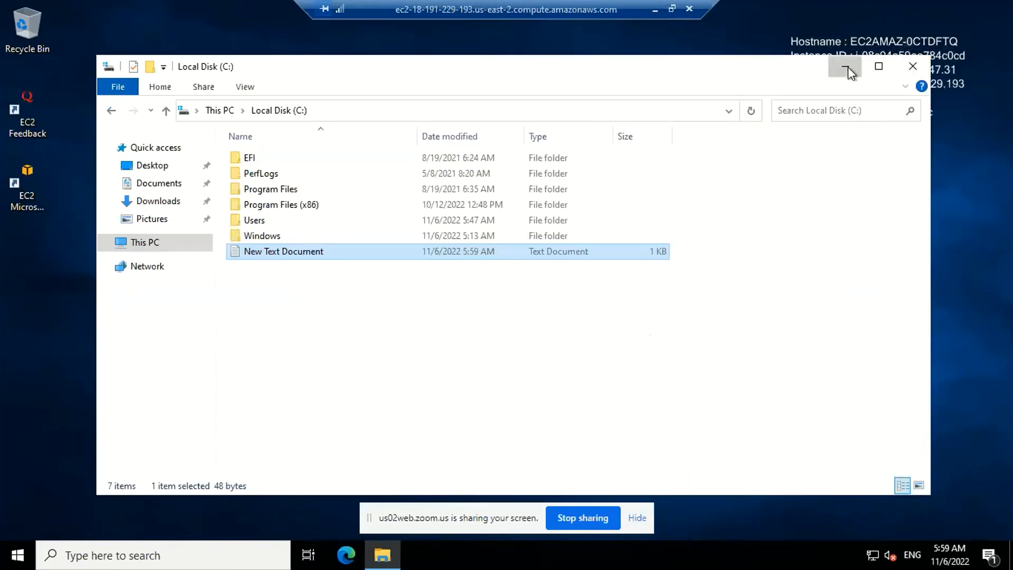
left_click(655, 10)
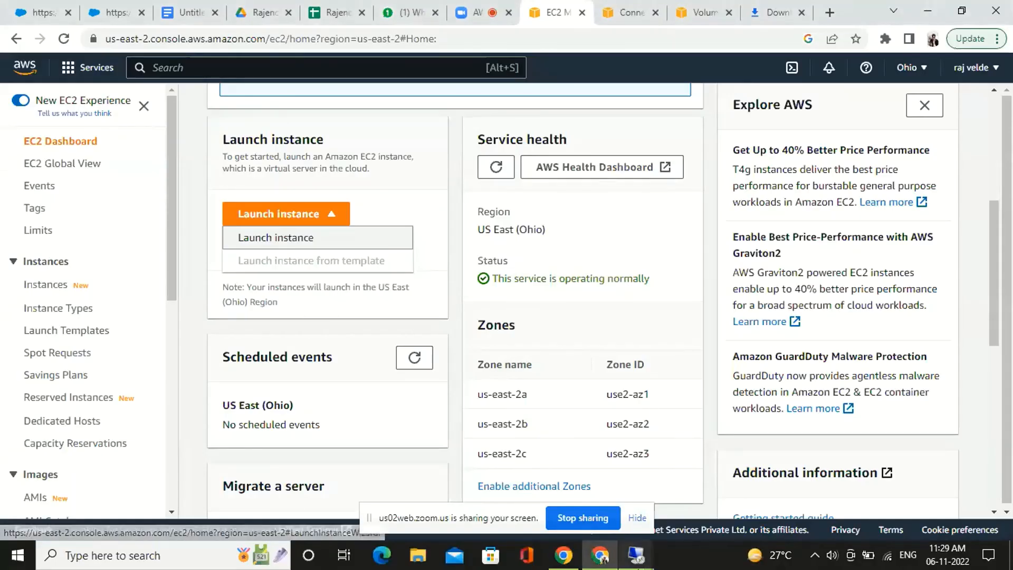
left_click(637, 561)
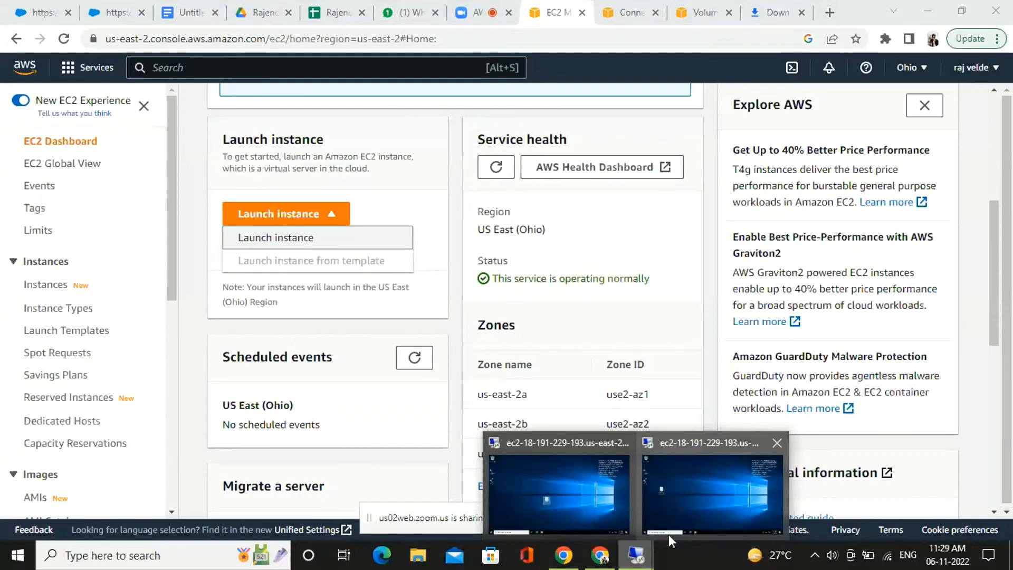
left_click(600, 505)
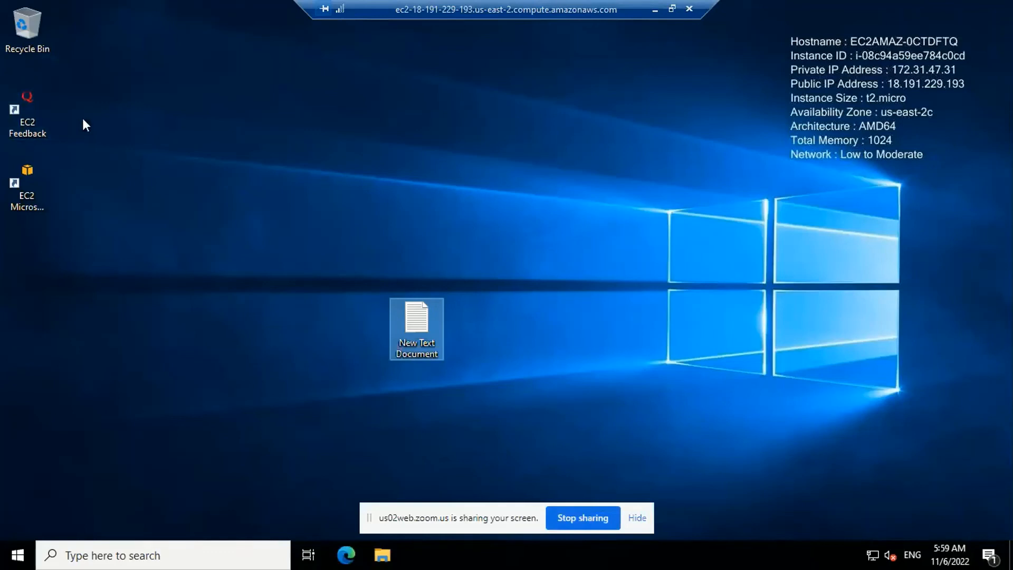
Open the text document on this user's desktop to check its content, and close it
left_click(146, 555)
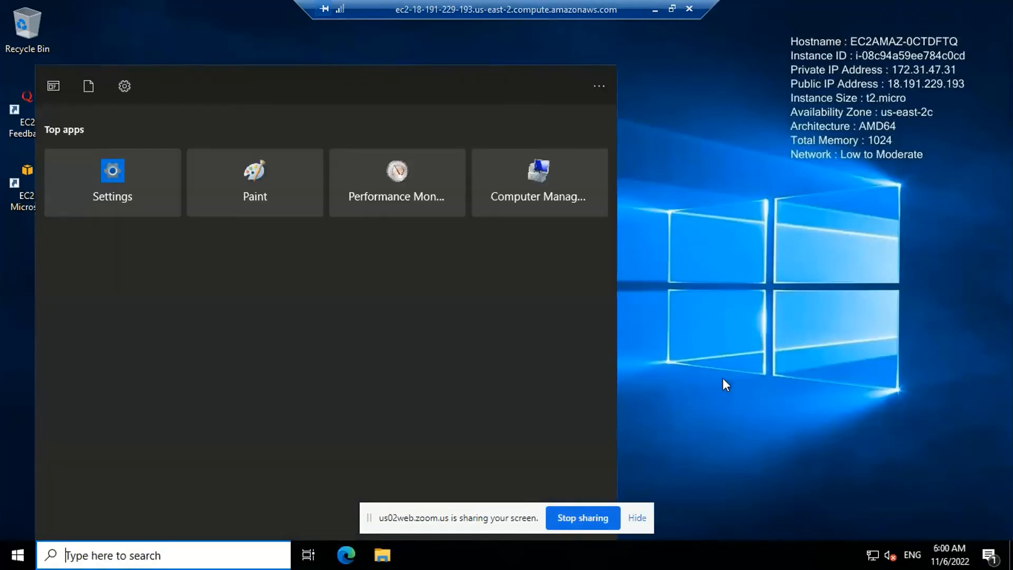
left_click(723, 378)
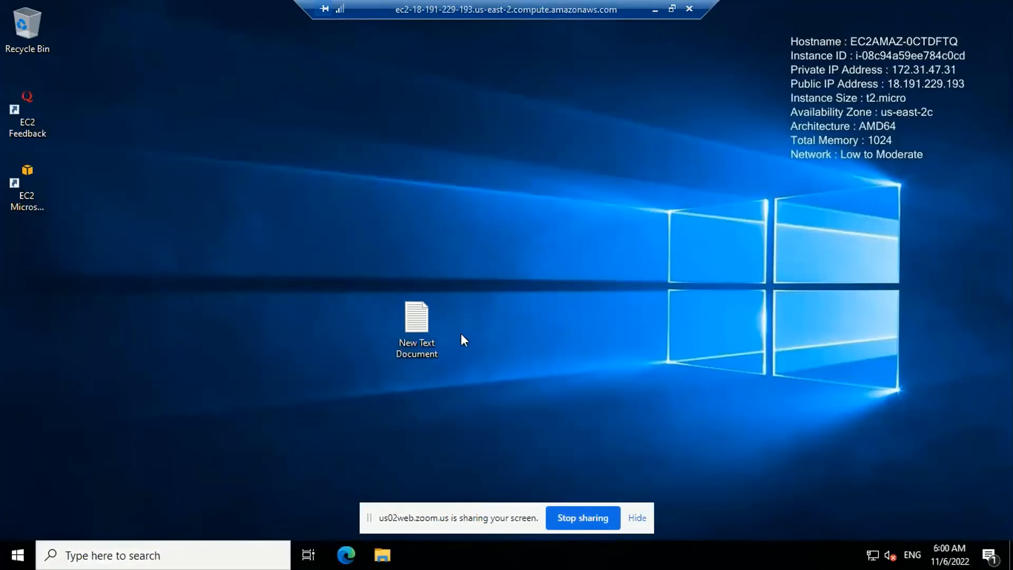
double_click(417, 319)
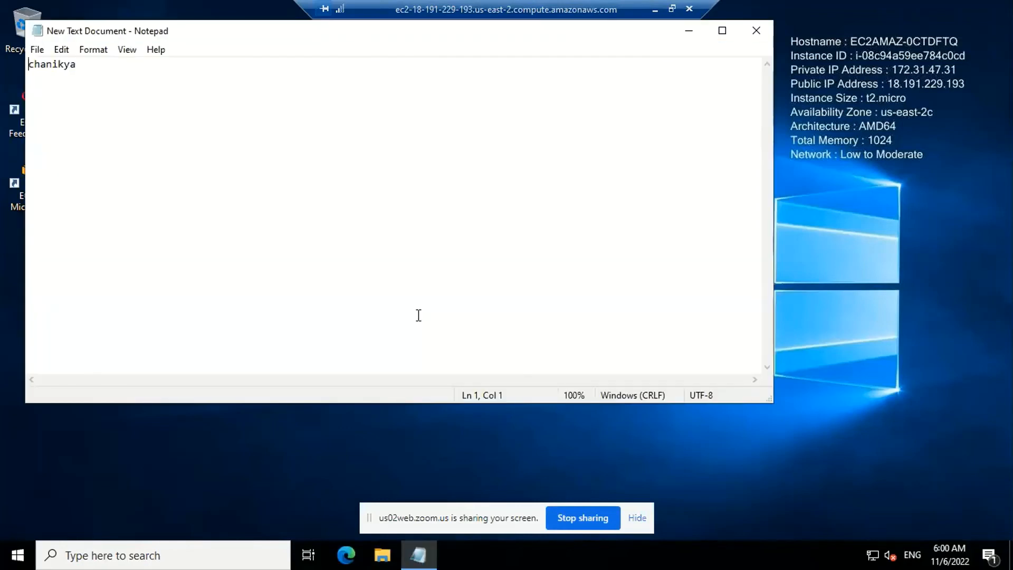
left_click(761, 32)
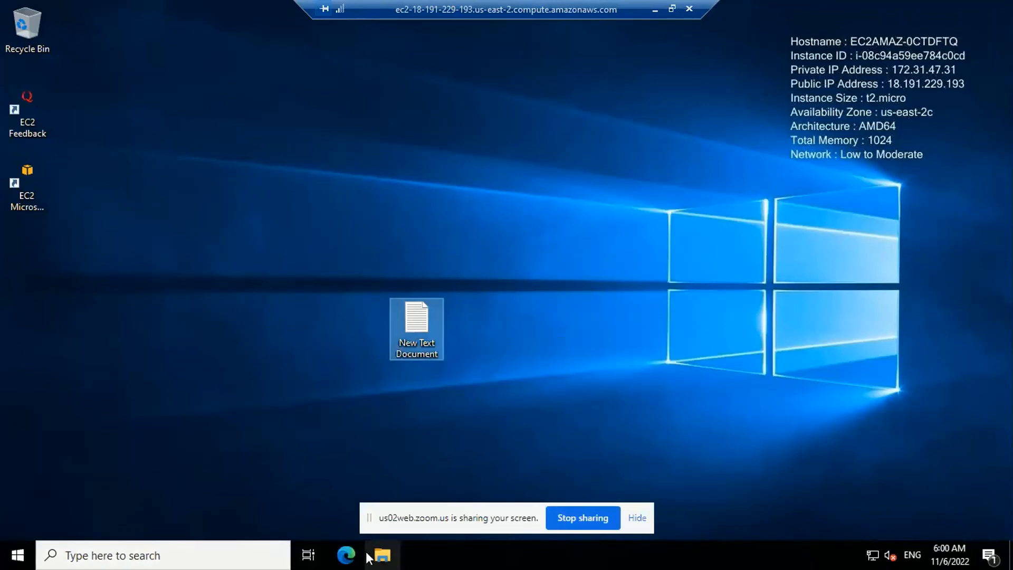
Browse to Local Disk (C:) in File Explorer and open the New Text Document stored there
left_click(384, 554)
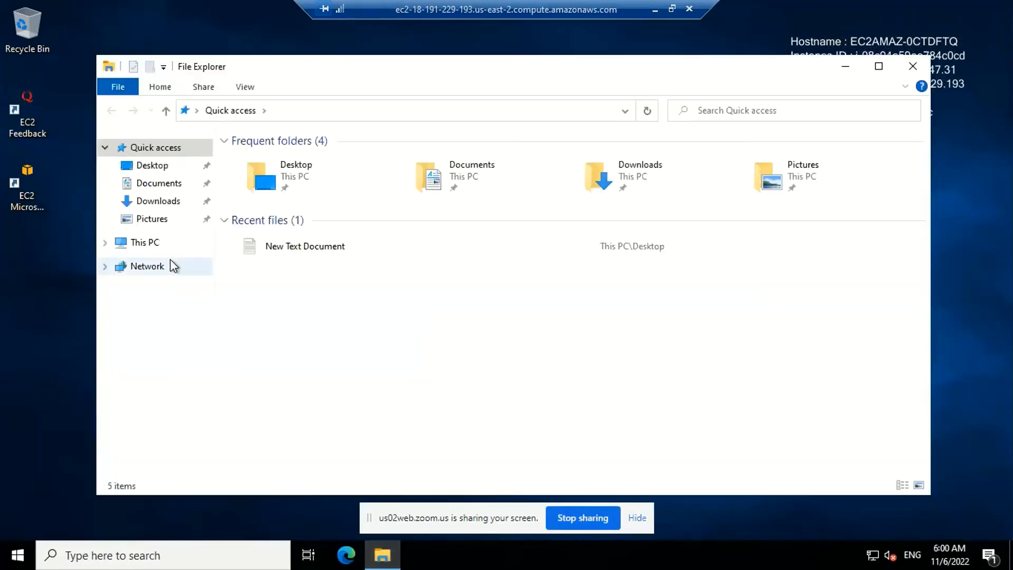
left_click(159, 244)
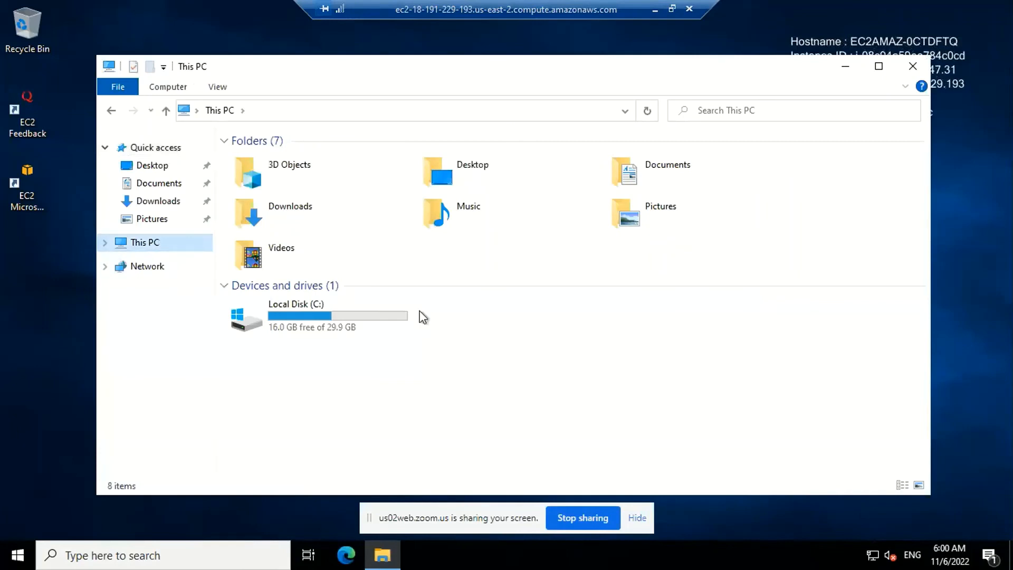
double_click(359, 321)
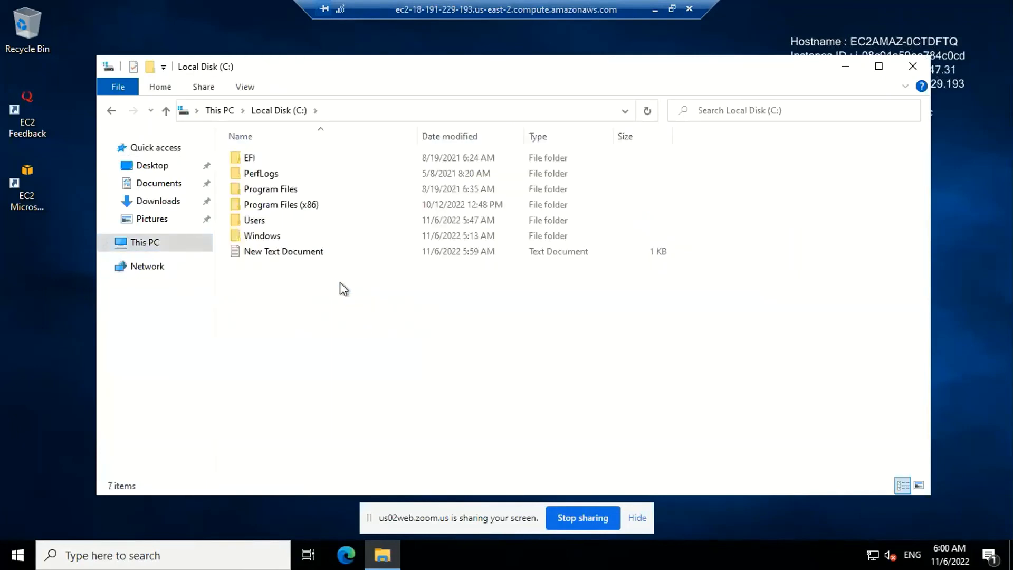
double_click(336, 253)
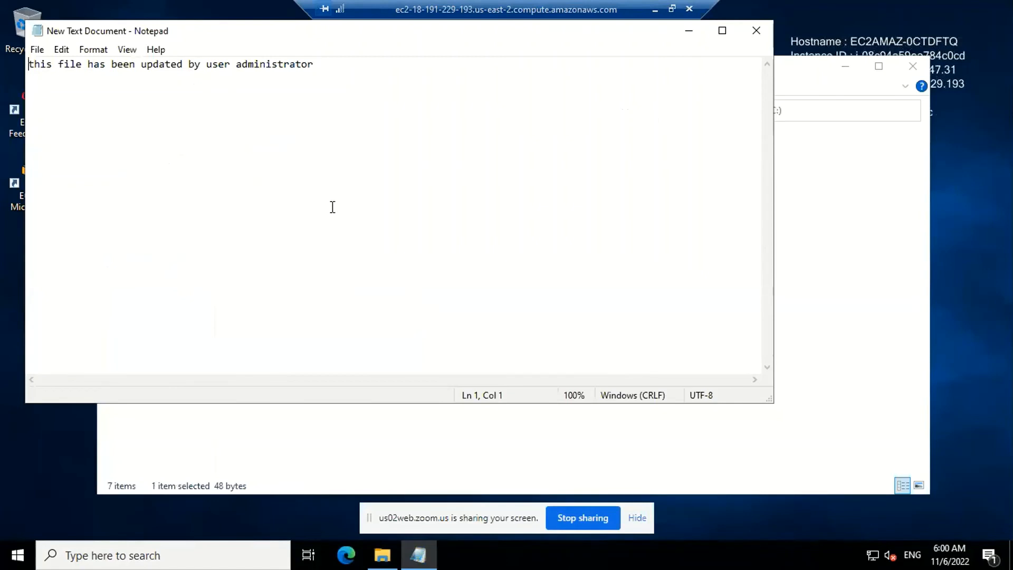
Replace the word "updated" with "modified" in the shared document's sentence
left_click(184, 64)
key("BackSpace")
key("BackSpace")
key("BackSpace")
key("BackSpace")
key("BackSpace")
key("BackSpace")
key("BackSpace")
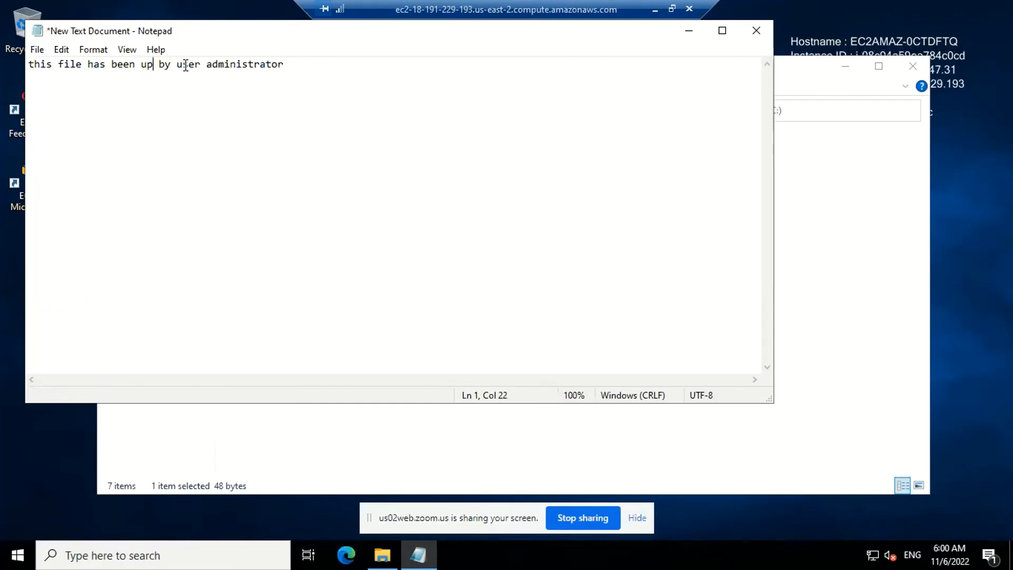
type("m")
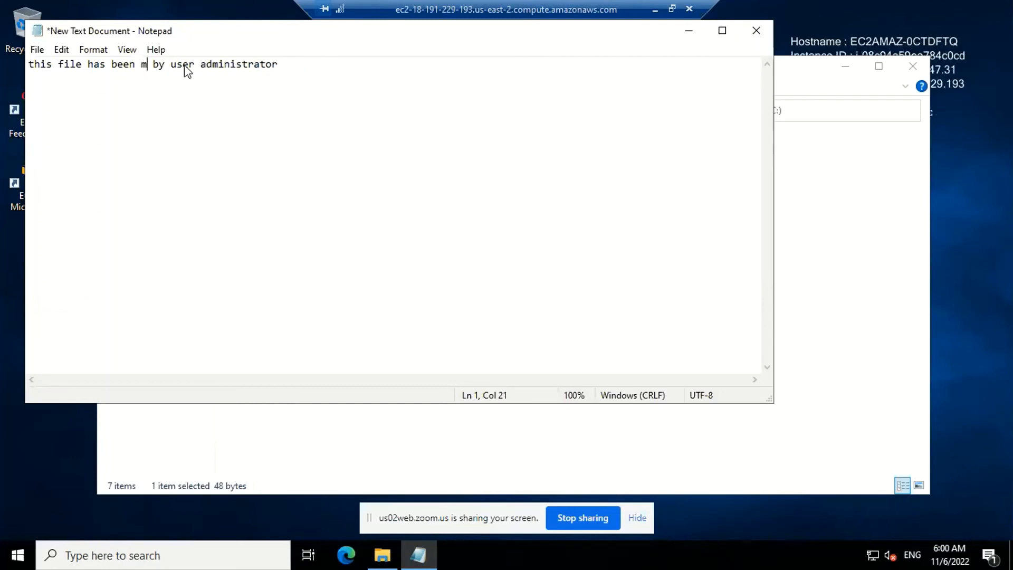
type("odified")
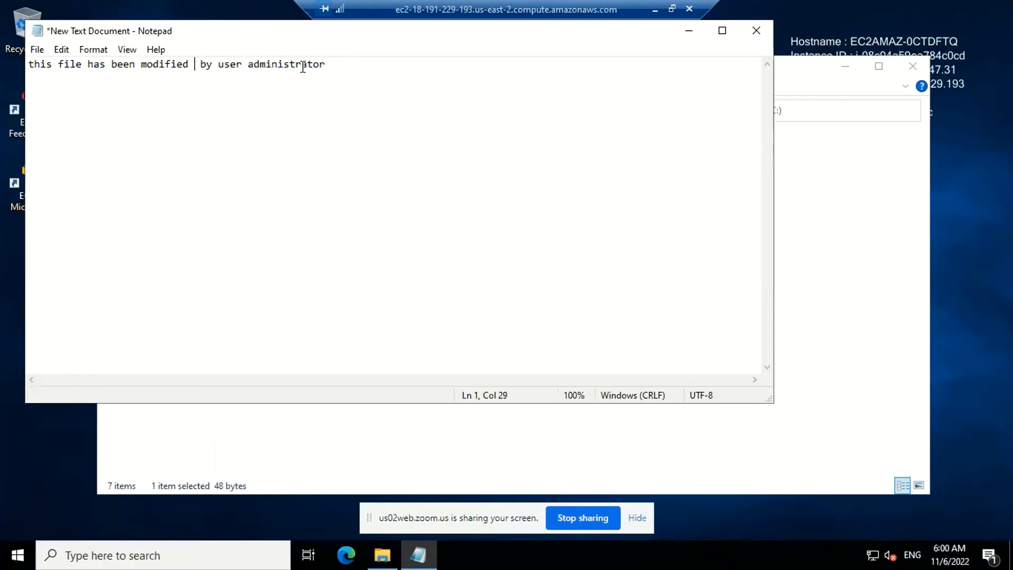
Replace "user administrator" at the end of the shared document's sentence with the current user's first name
left_click_drag(335, 65, 224, 60)
key("BackSpace")
key("BackSpace")
type("raj")
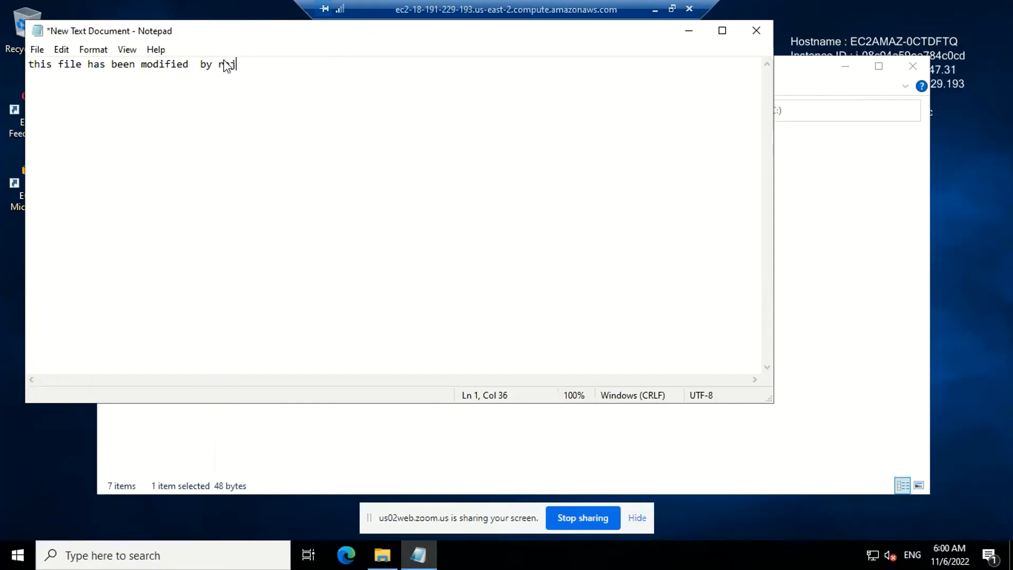
Try to save the edited text as New Text Document on Local Disk (C:), replacing the existing file
key("ctrl+s")
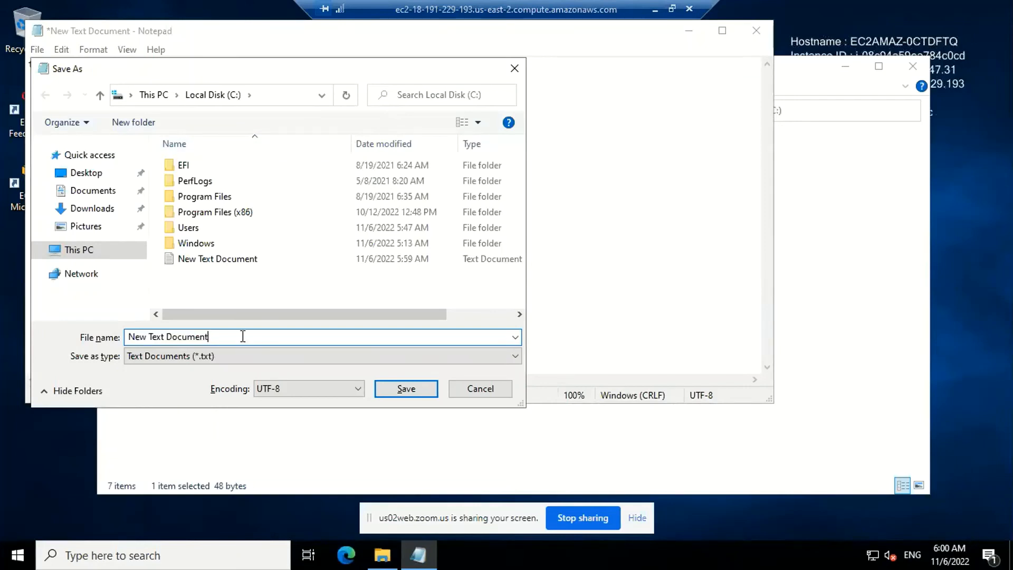
left_click(410, 396)
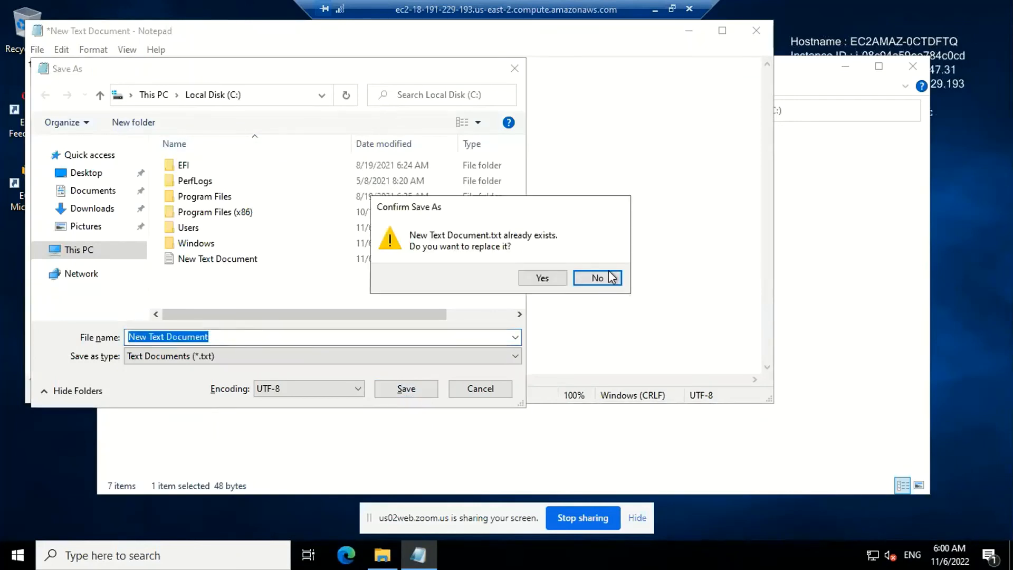
left_click(556, 278)
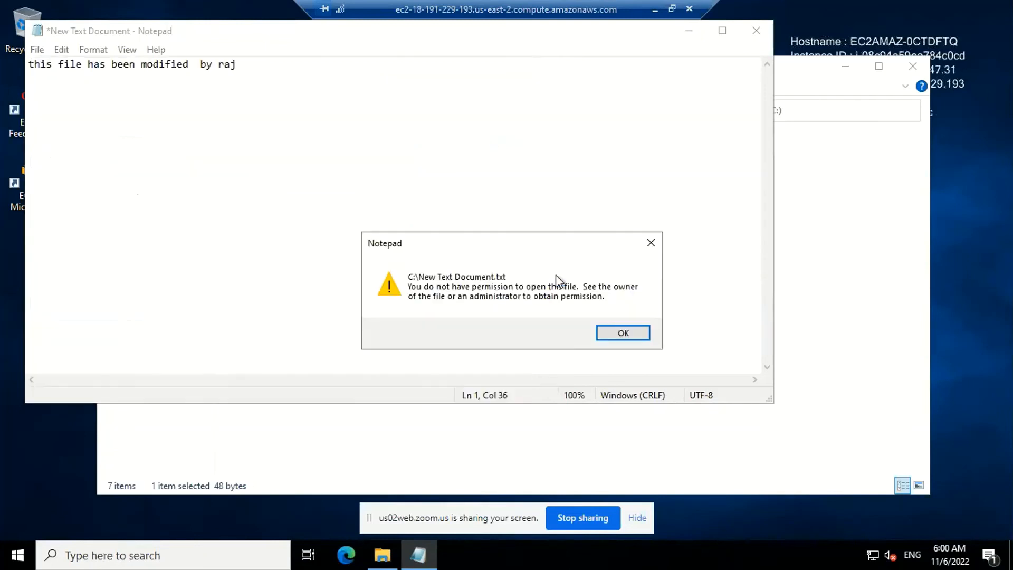
left_click(622, 333)
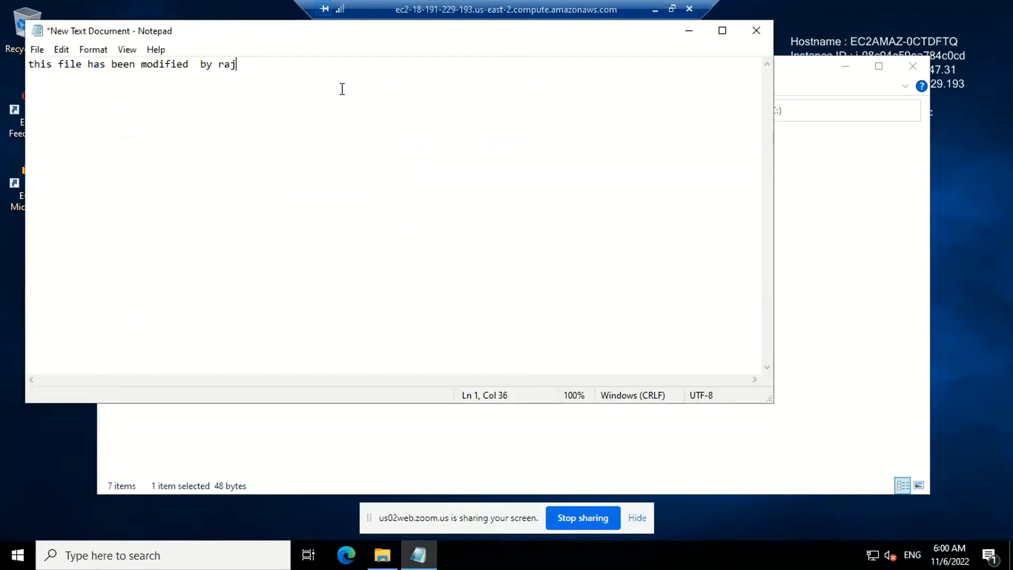
left_click(32, 49)
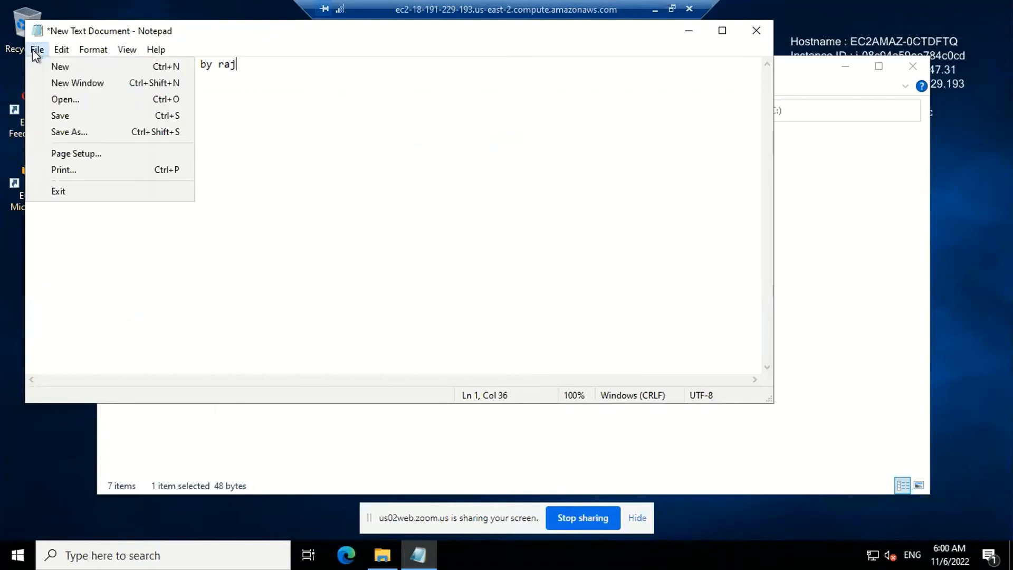
left_click(69, 116)
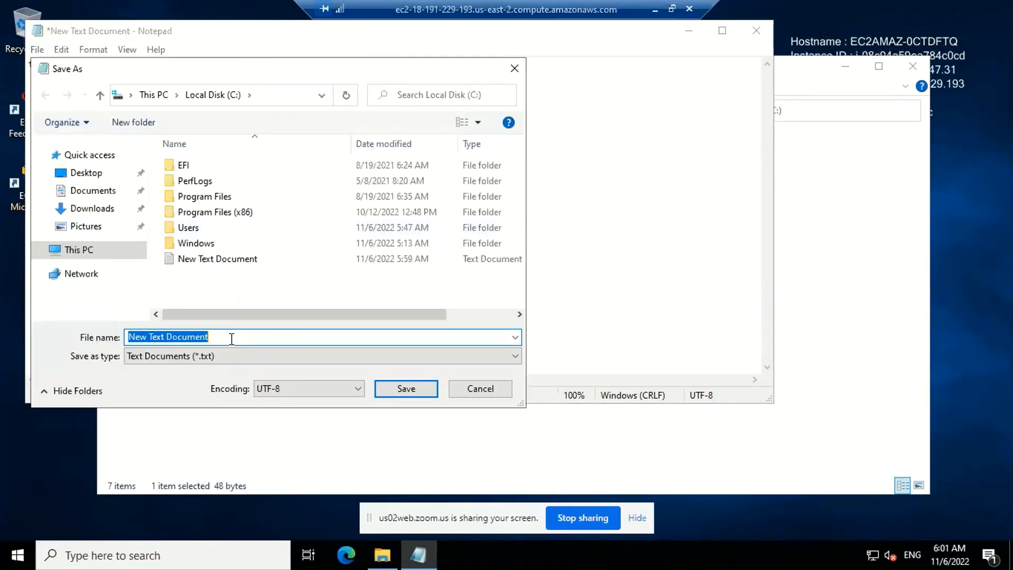
left_click(232, 339)
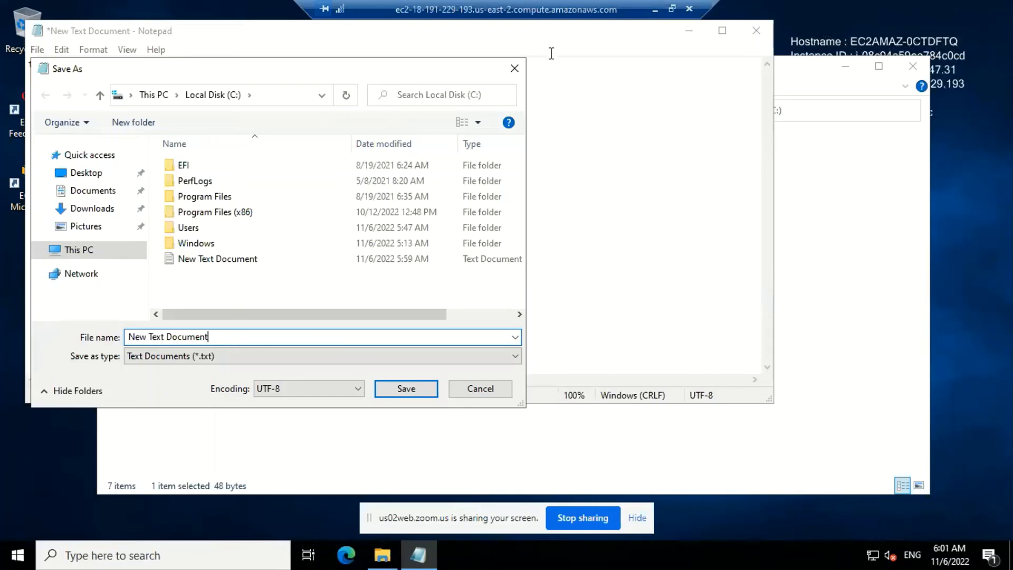
left_click(514, 69)
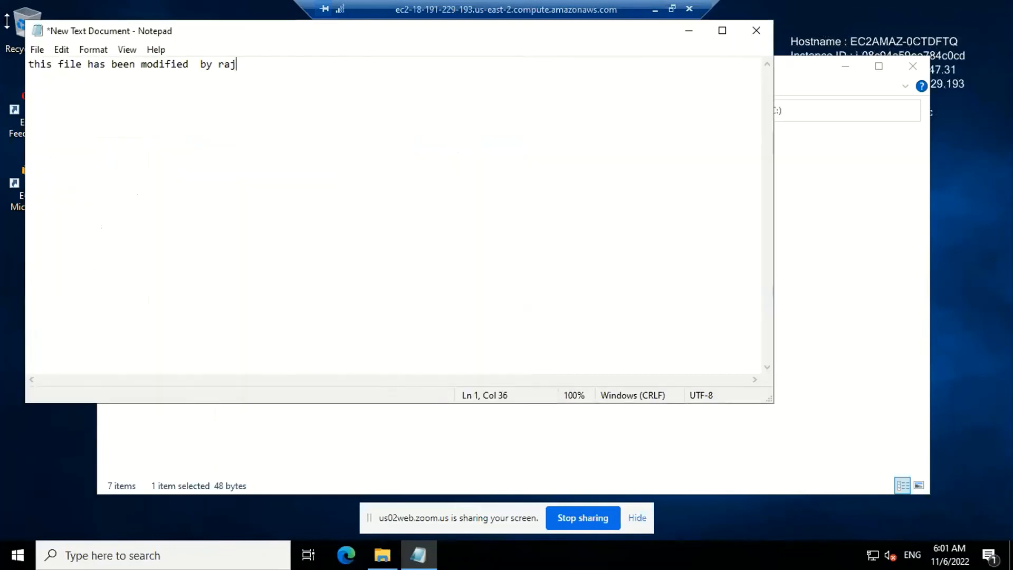
left_click(38, 51)
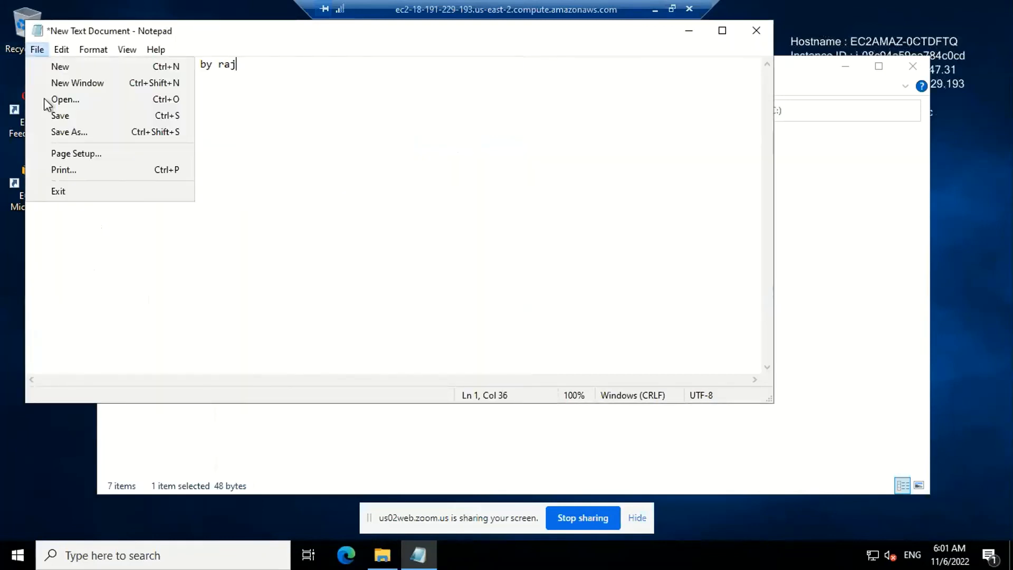
left_click(71, 115)
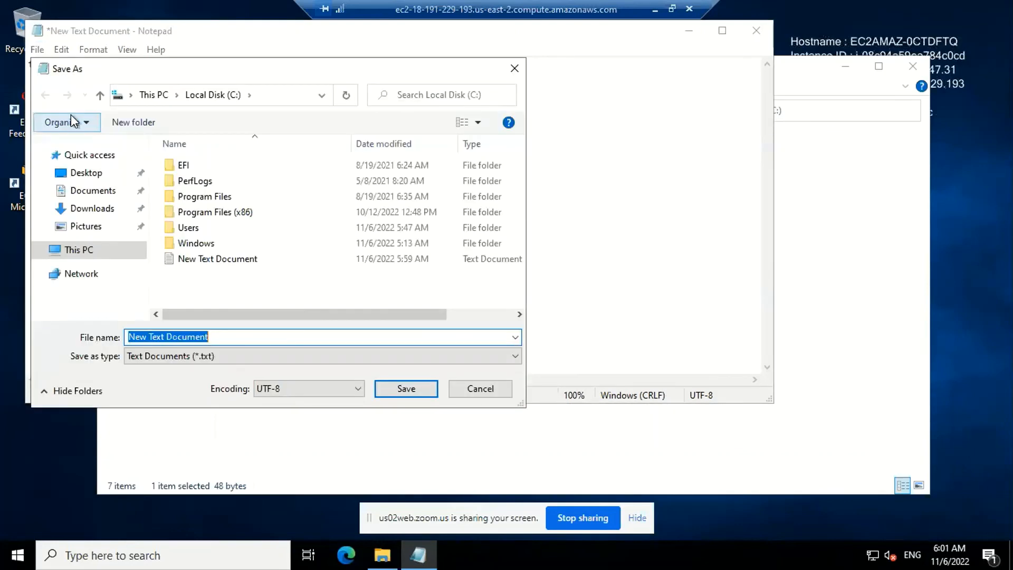
left_click(242, 336)
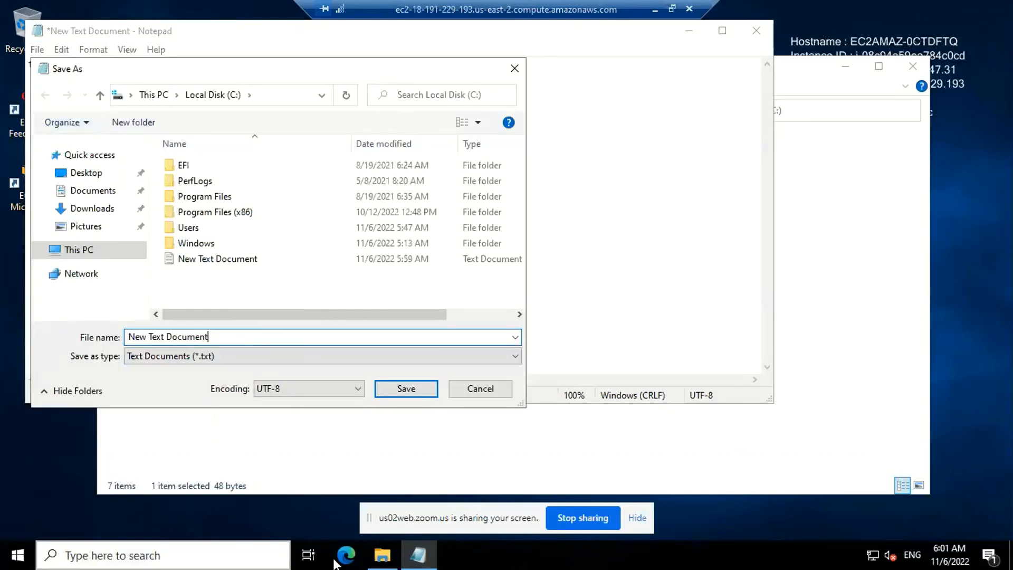
left_click(429, 559)
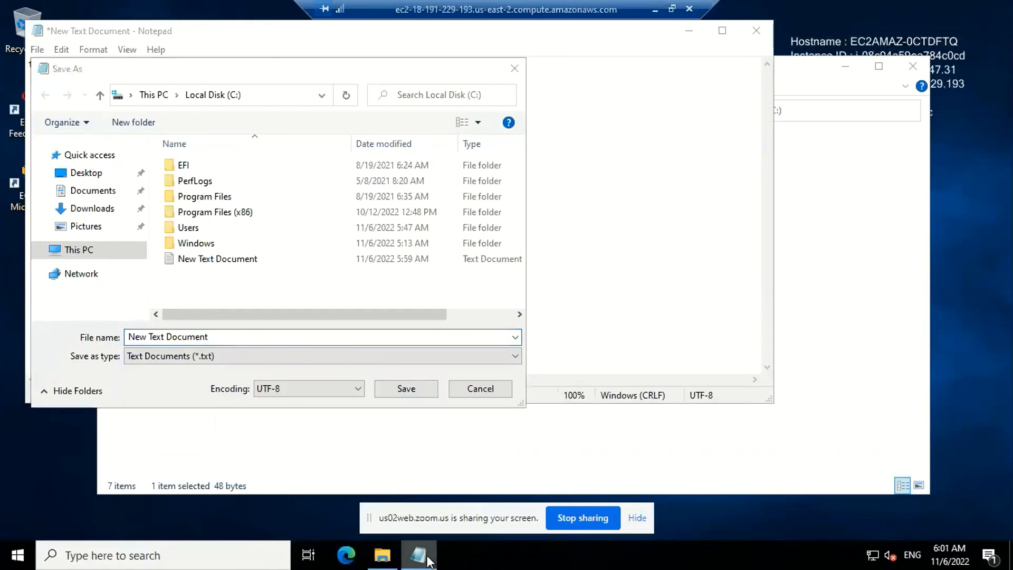
left_click(904, 310)
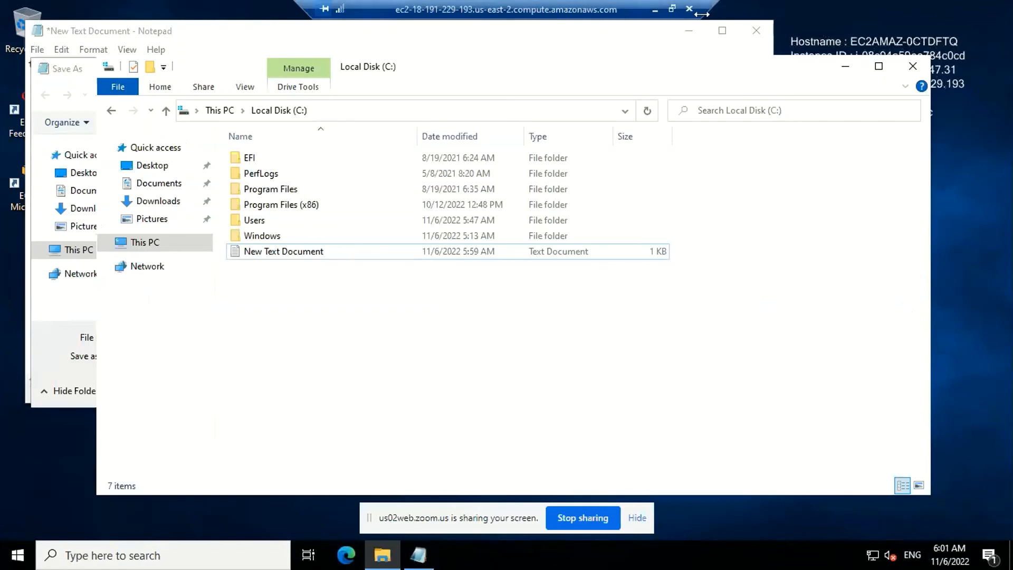
left_click(688, 35)
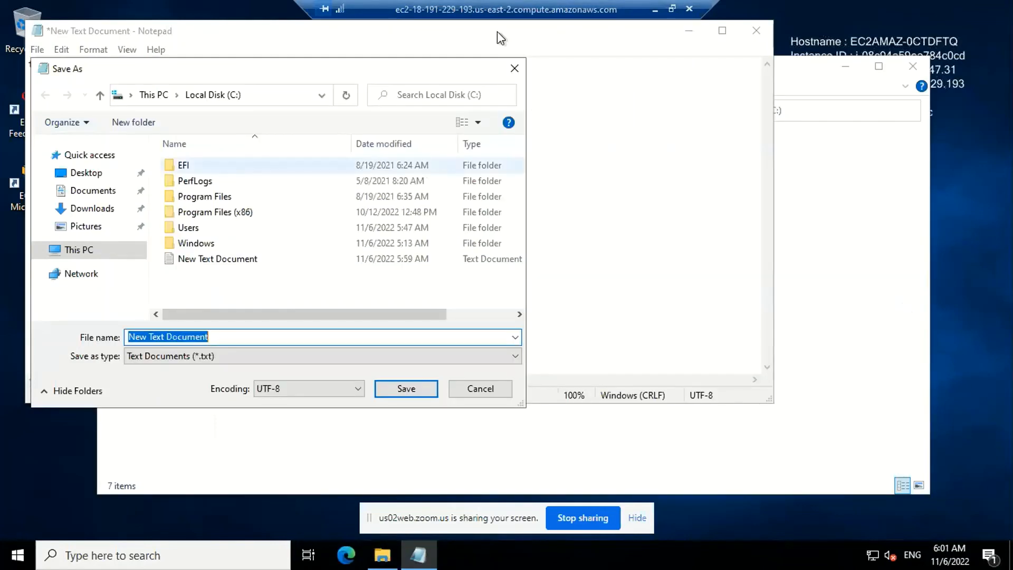
left_click(511, 71)
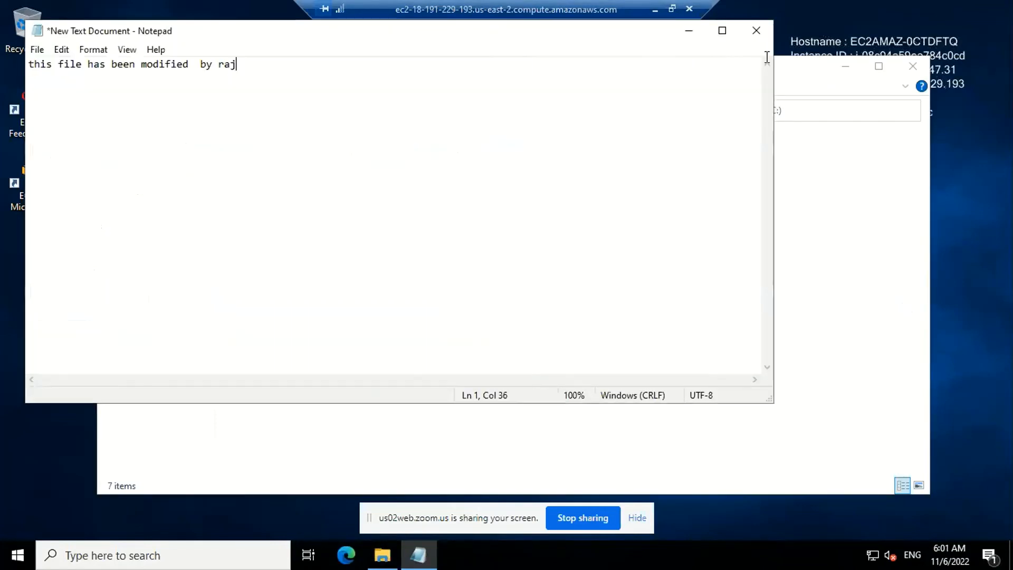
Minimize this session, switch to the administrator's remote session, and close its File Explorer window showing Local Disk (C:)
left_click(656, 10)
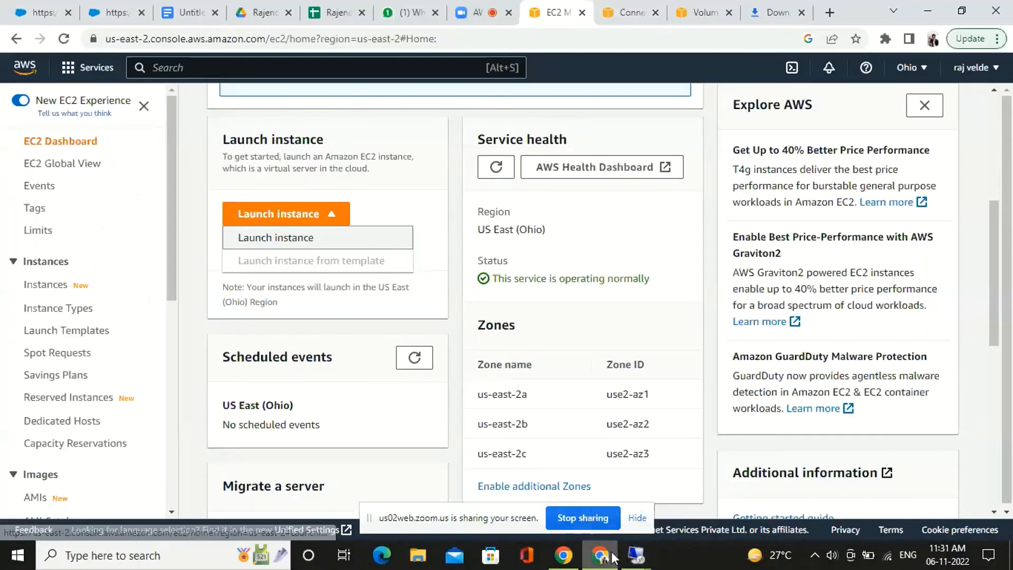
mouse_move(637, 554)
left_click(703, 523)
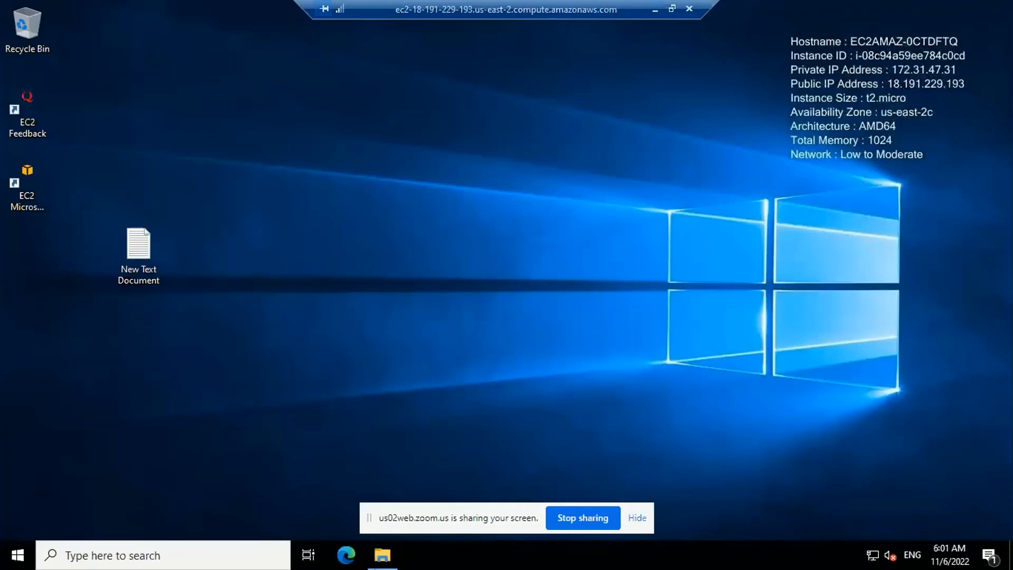
left_click(382, 554)
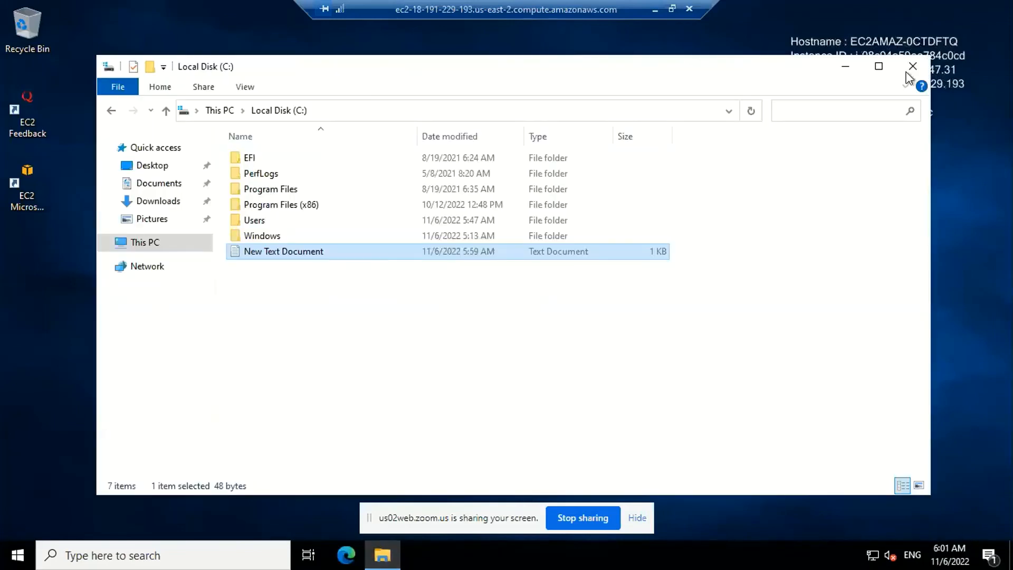
left_click(912, 66)
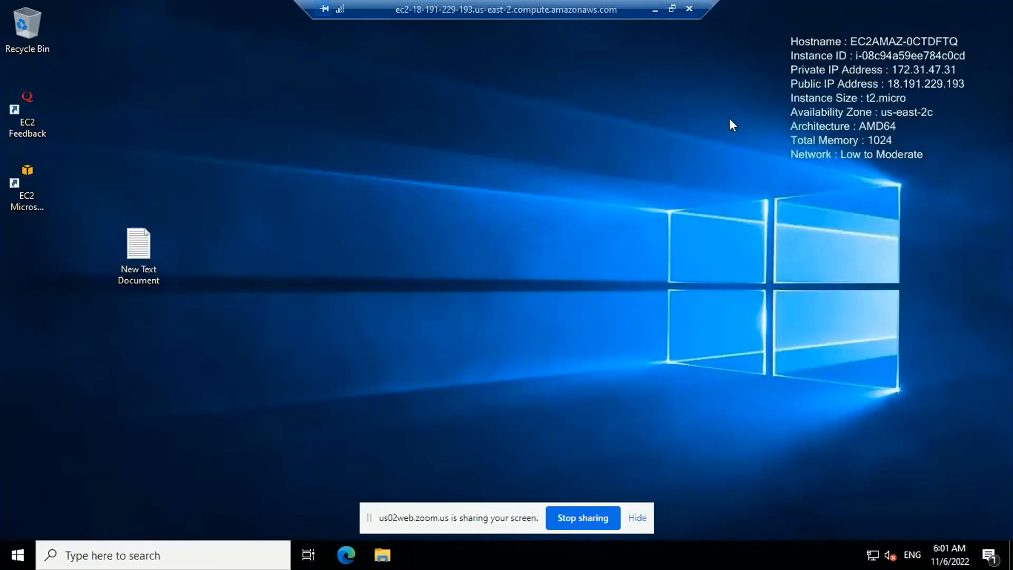
Minimize the administrator session and switch back to the other user's remote session with the edited document
left_click(657, 13)
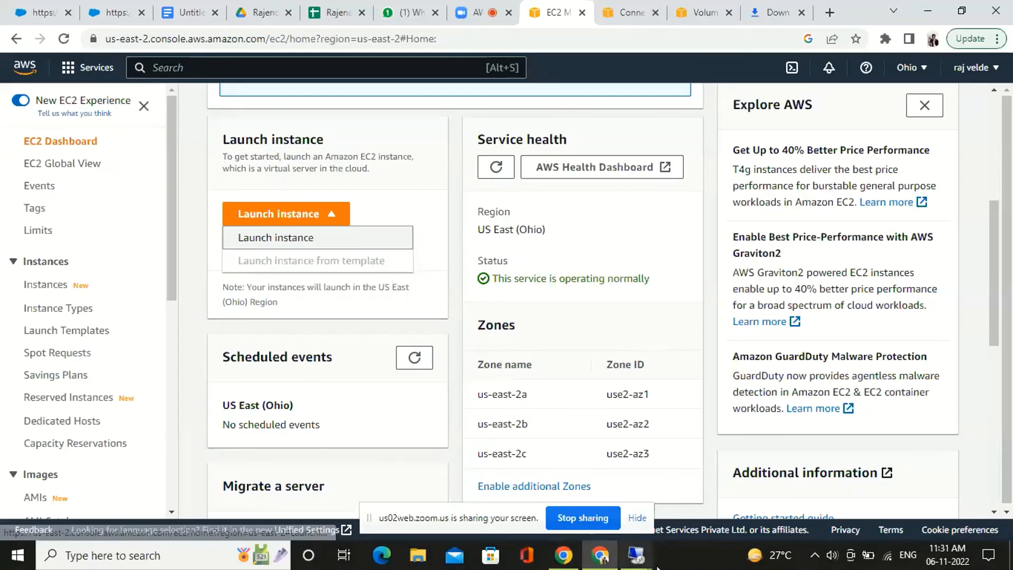
mouse_move(636, 555)
left_click(612, 484)
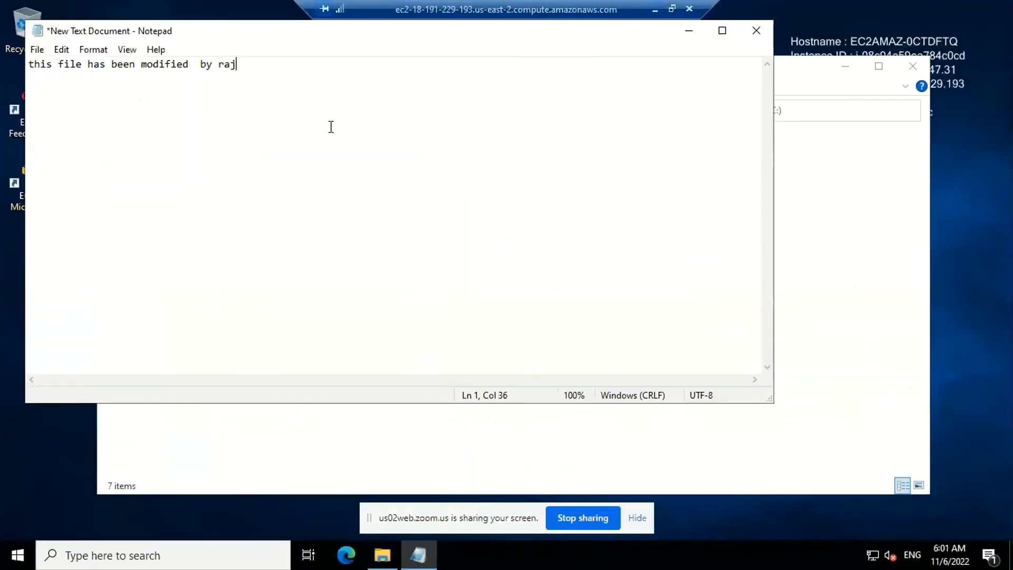
Retry saving the edited document as New Text Document.txt on Local Disk (C:), overwriting the existing file
left_click(38, 49)
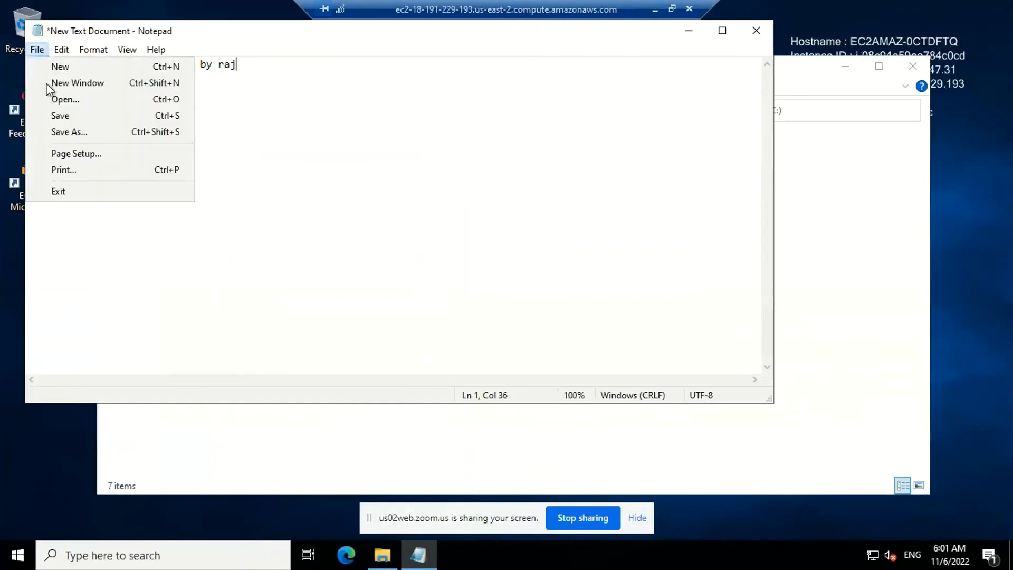
left_click(65, 121)
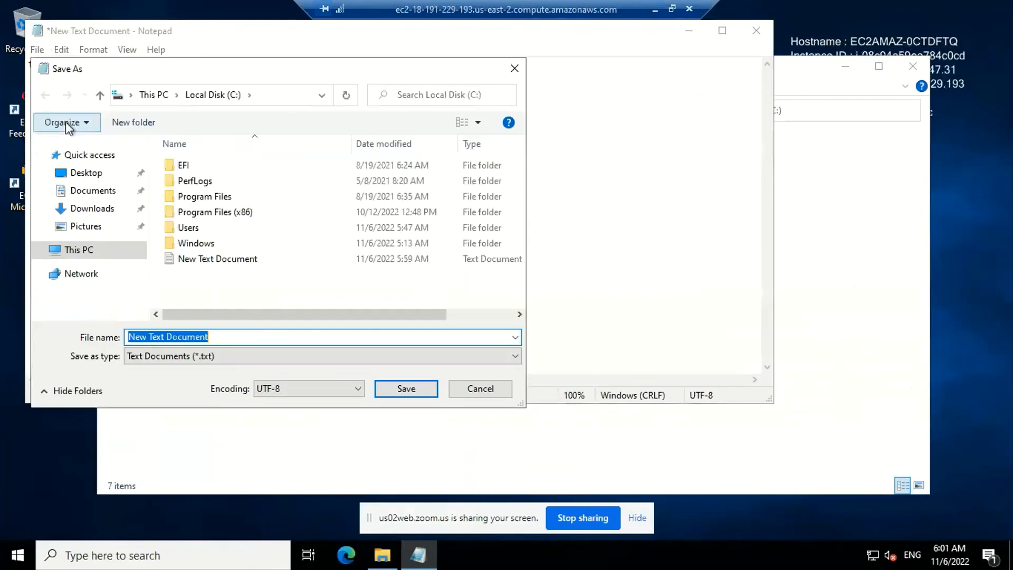
left_click(221, 337)
type("_")
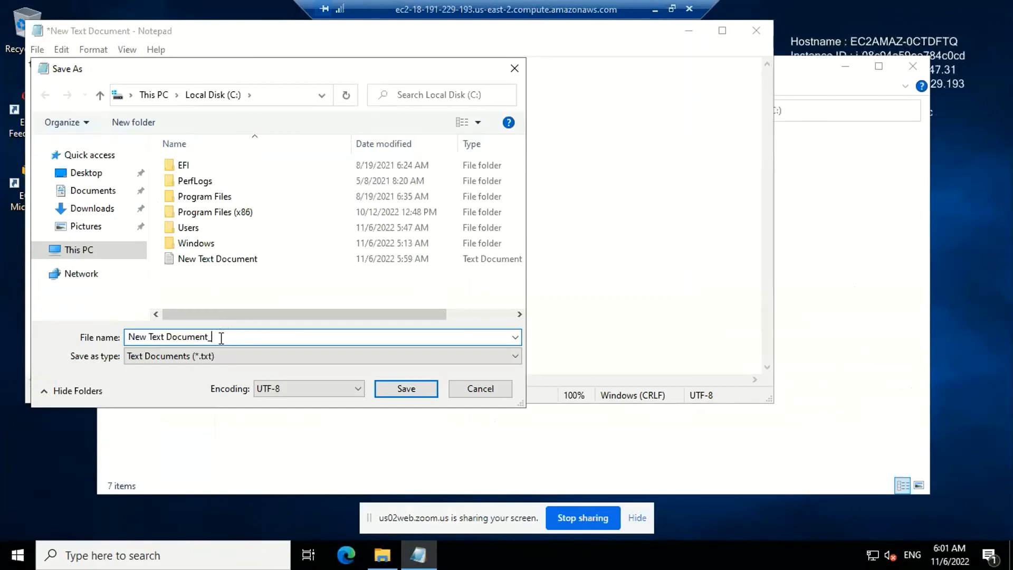
type("1")
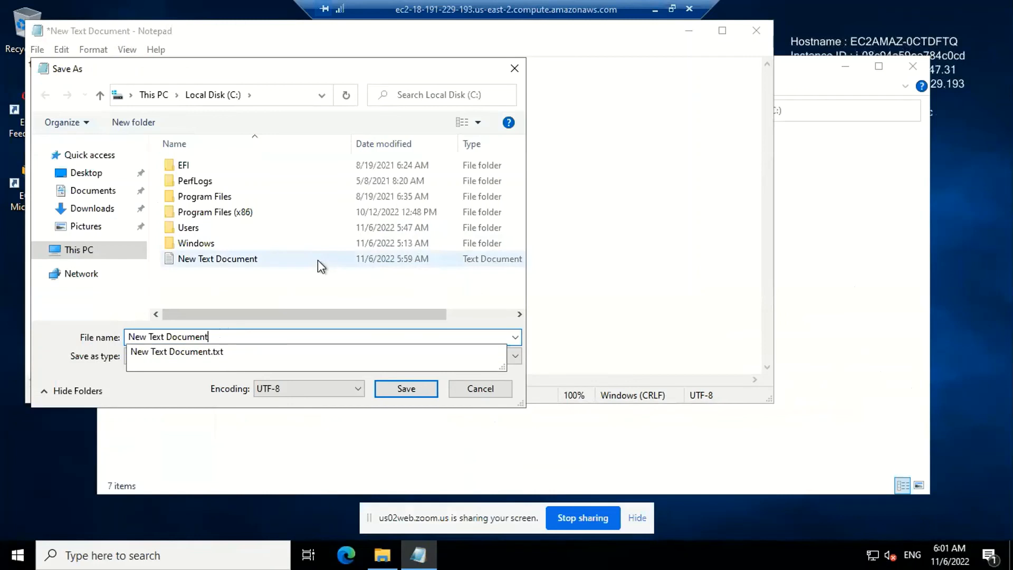
left_click(265, 351)
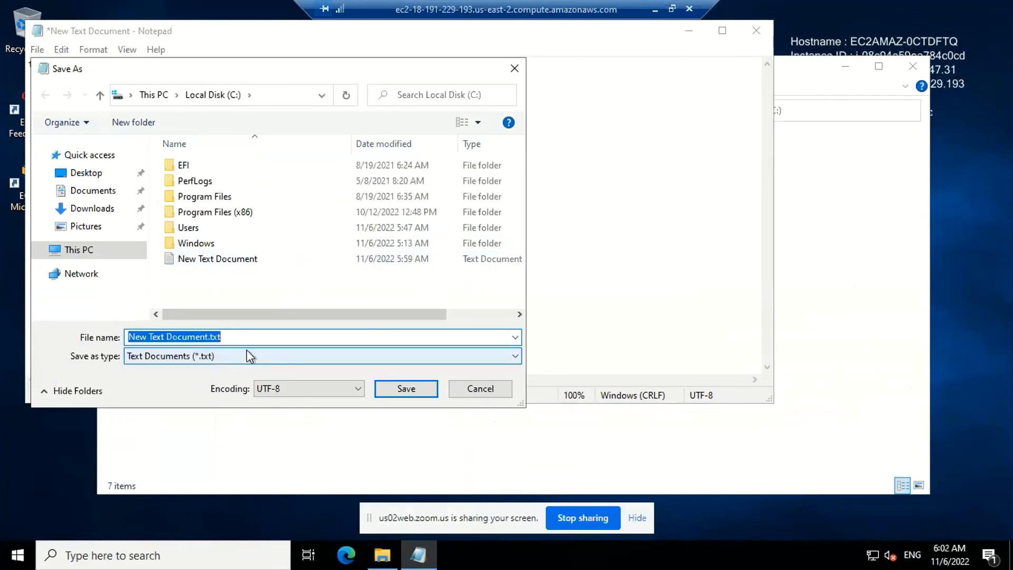
left_click(404, 387)
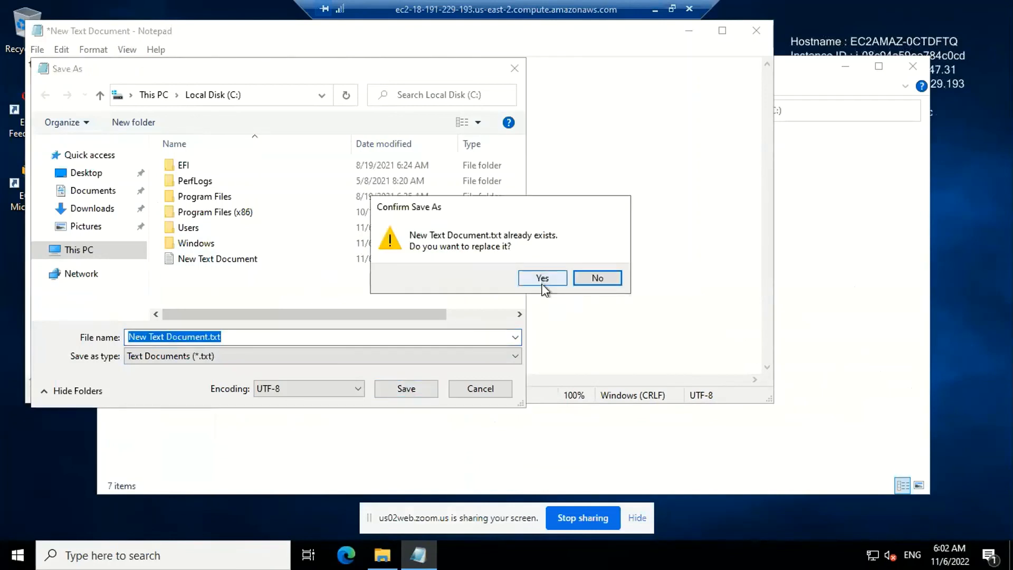
left_click(543, 279)
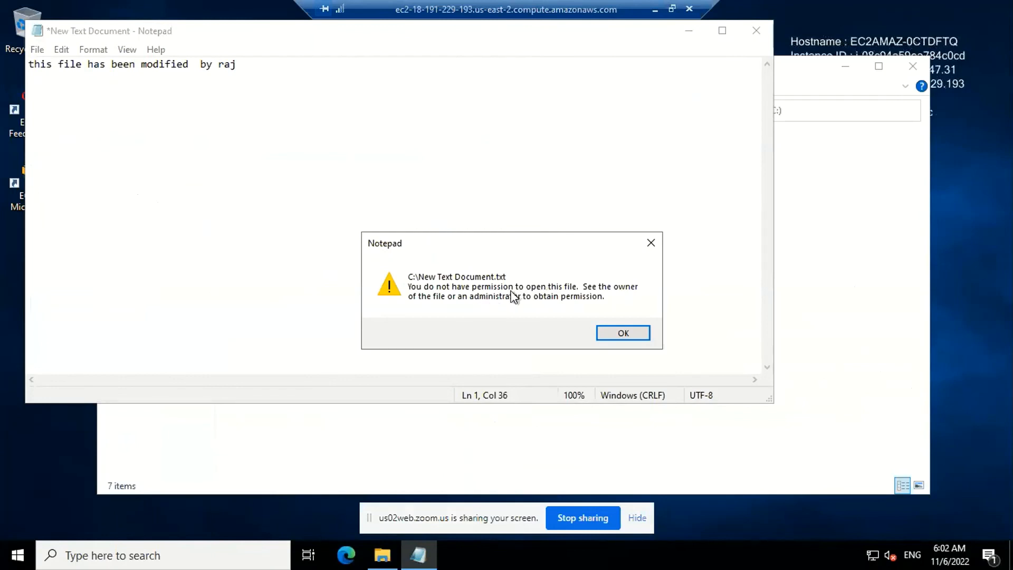
left_click(626, 333)
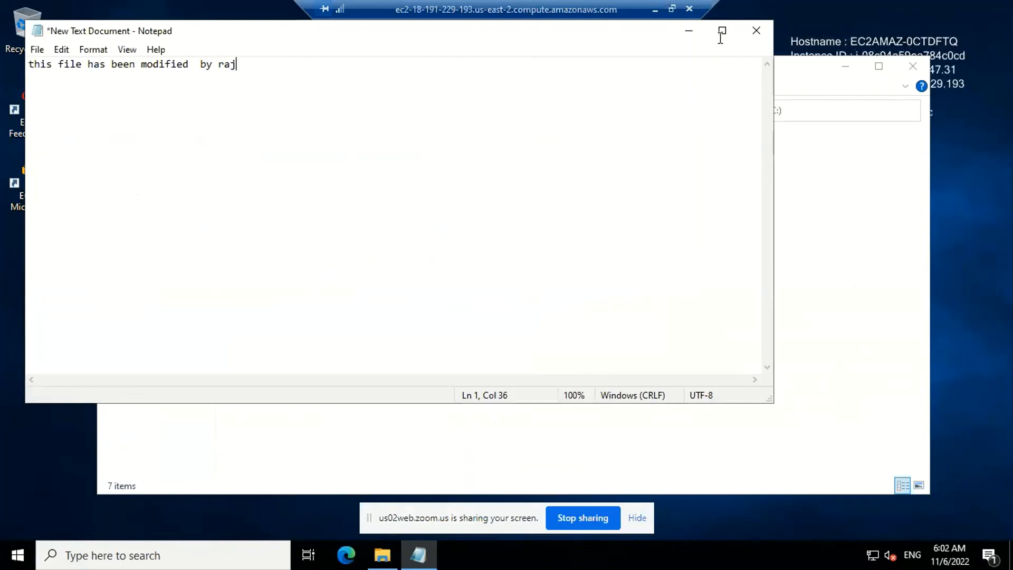
Close the shared New Text Document in Notepad, discarding its unsaved changes
left_click(759, 31)
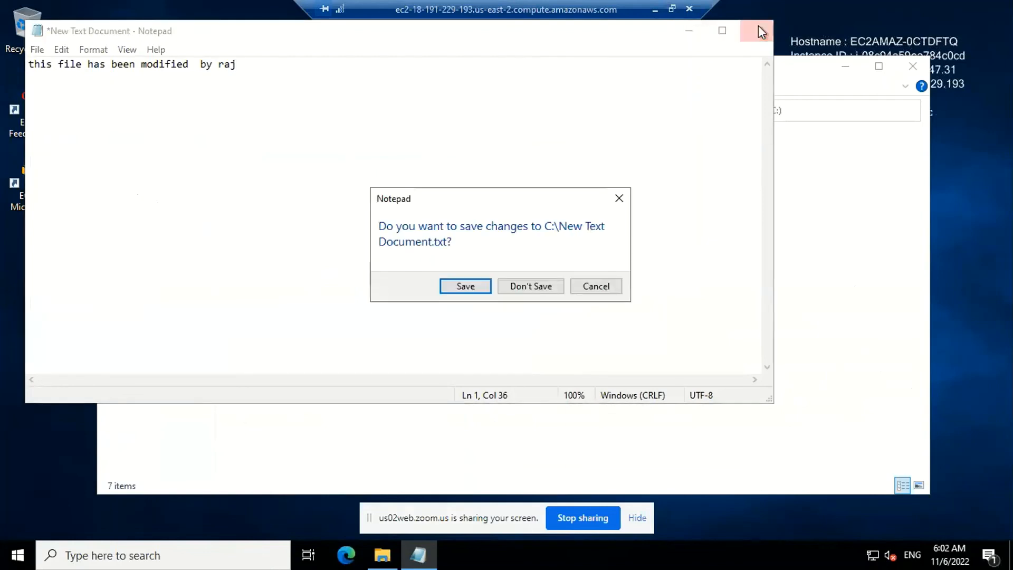
left_click(528, 282)
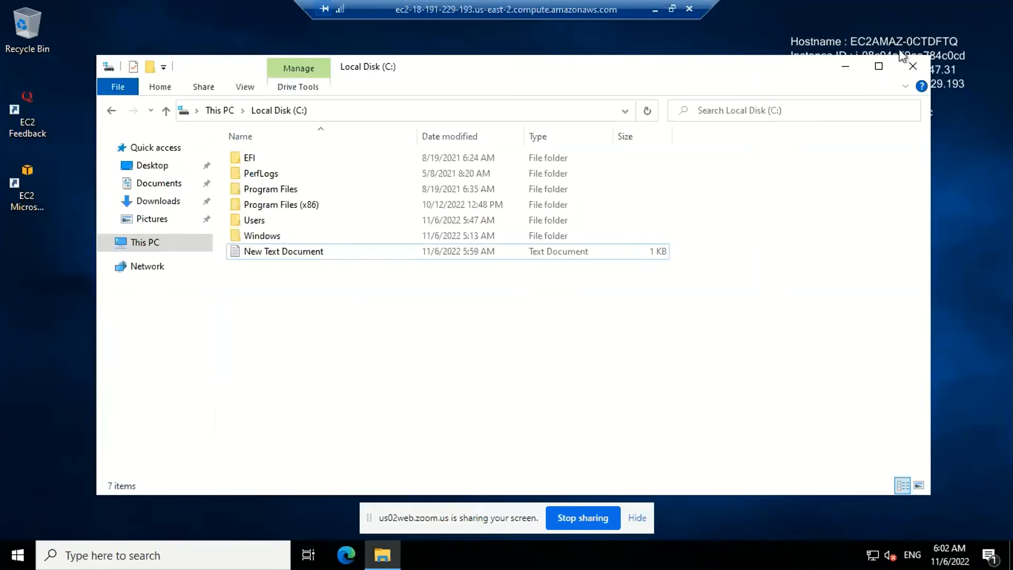
right_click(640, 288)
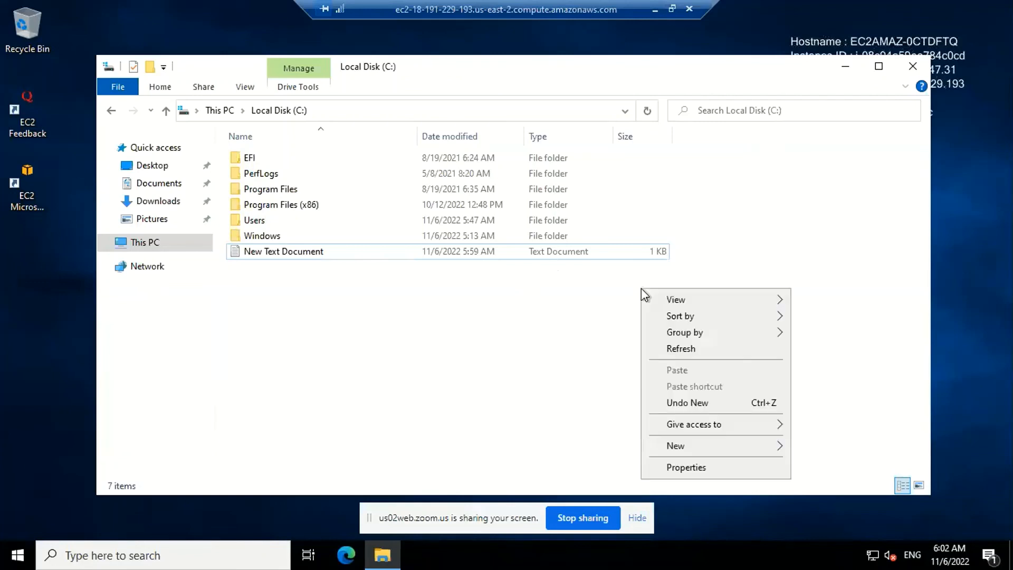
left_click(526, 254)
right_click(527, 253)
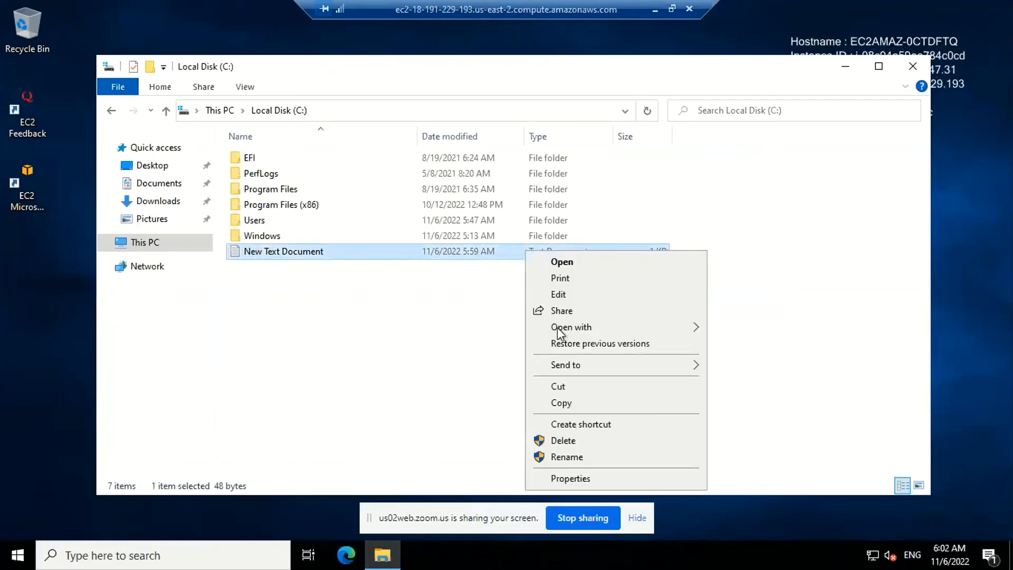
mouse_move(556, 331)
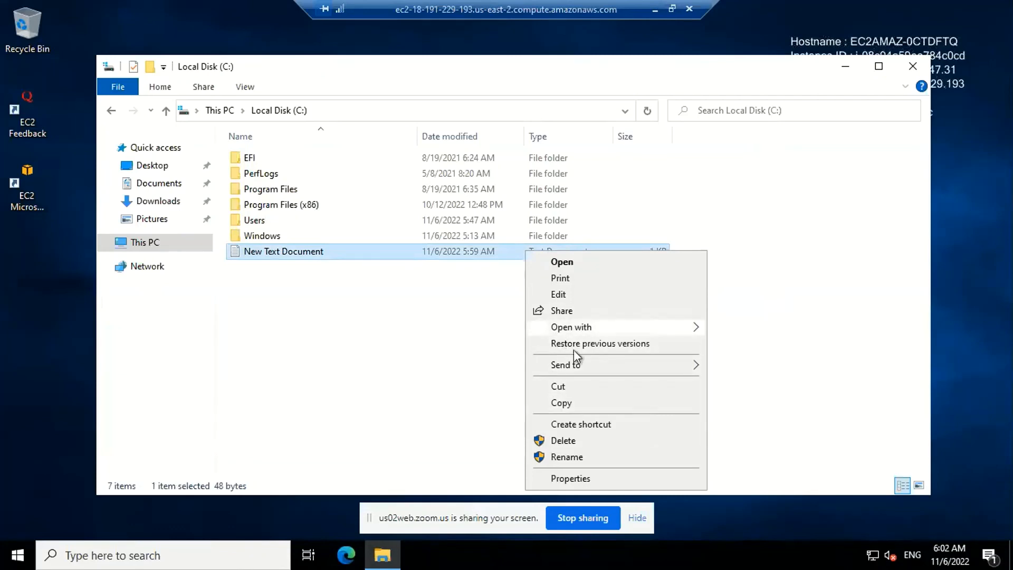
mouse_move(633, 329)
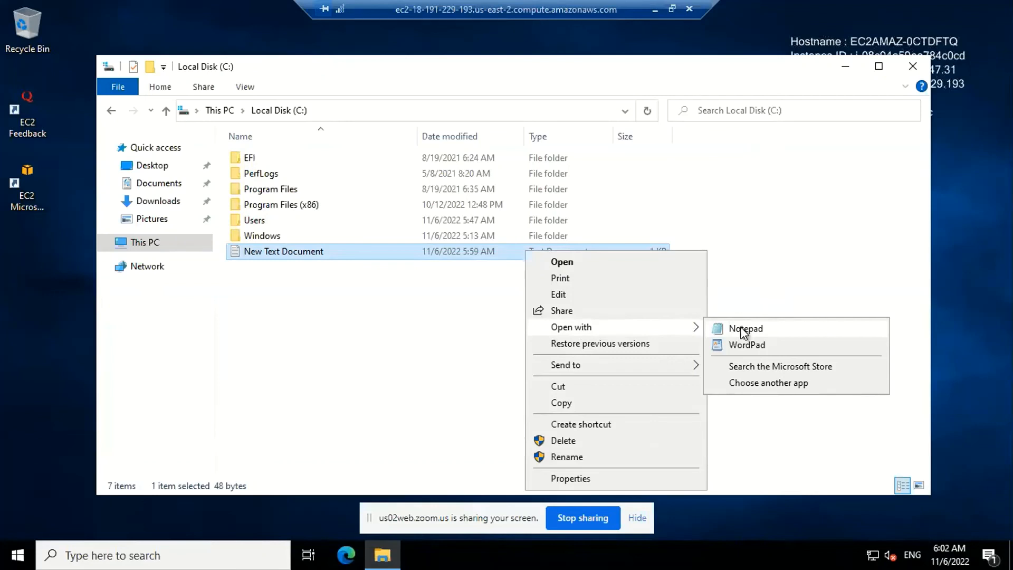
Search for Notepad, run it as administrator, and approve the User Account Control request
left_click(200, 562)
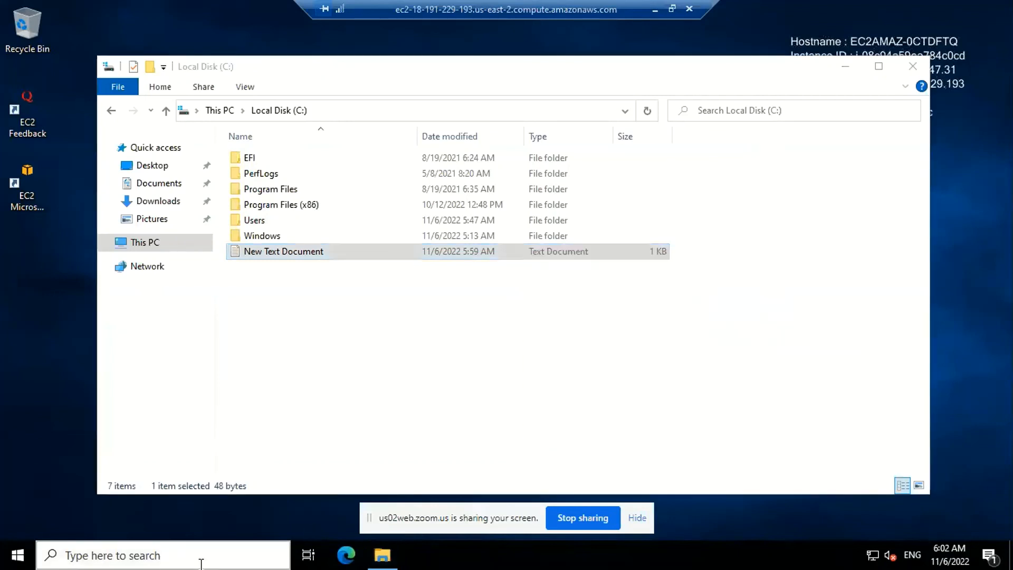
type("n")
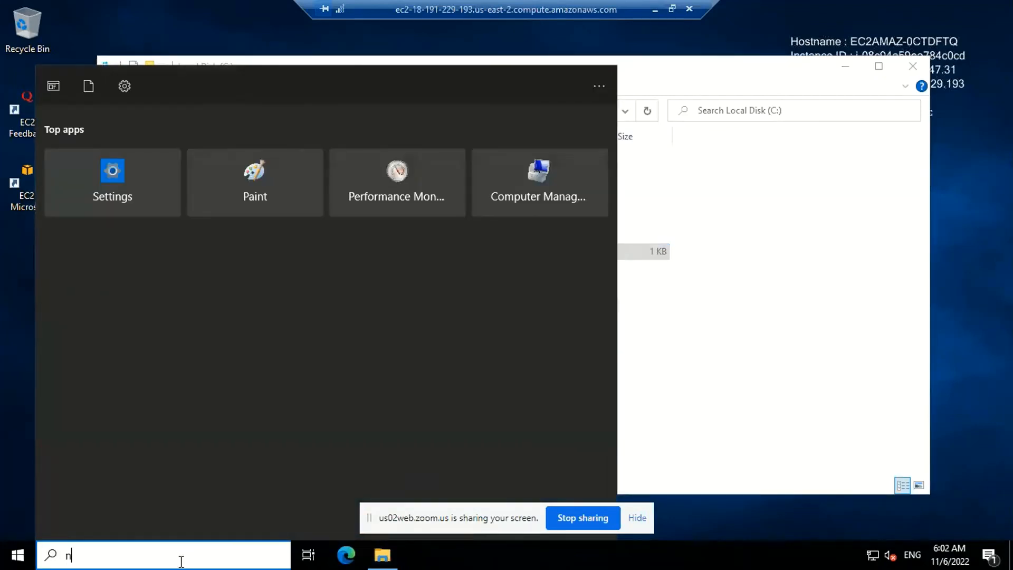
type("otepad")
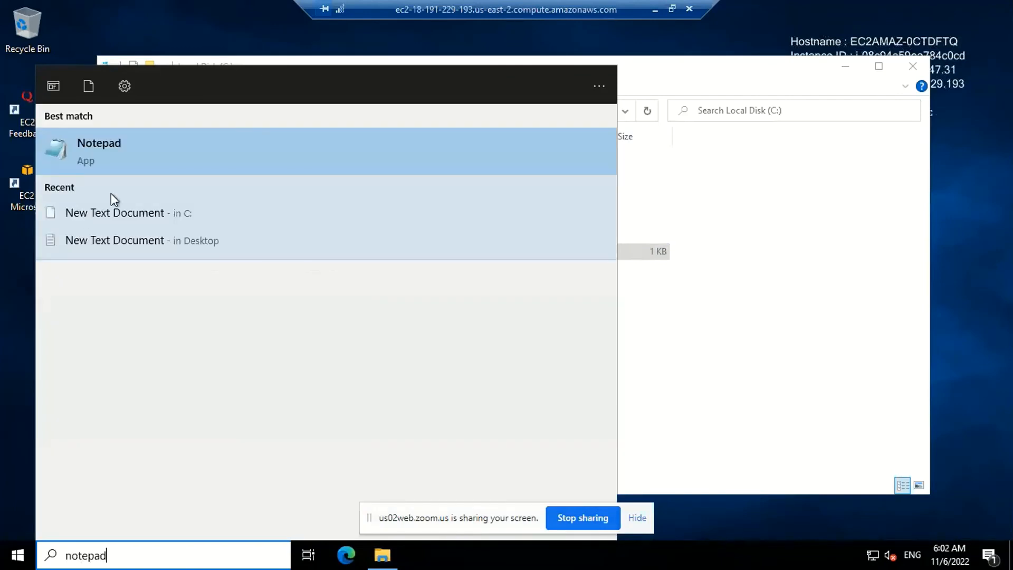
right_click(120, 159)
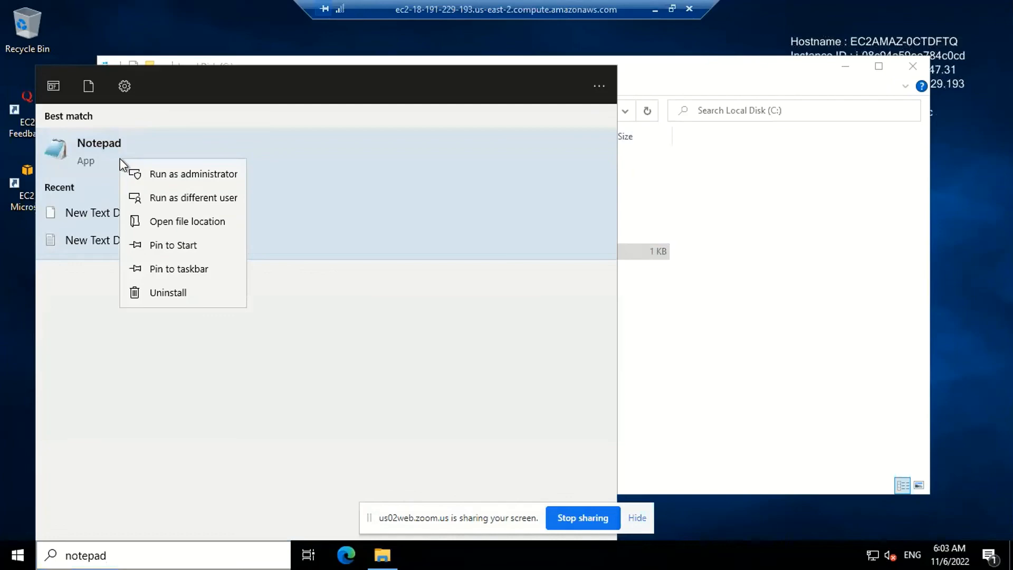
left_click(188, 172)
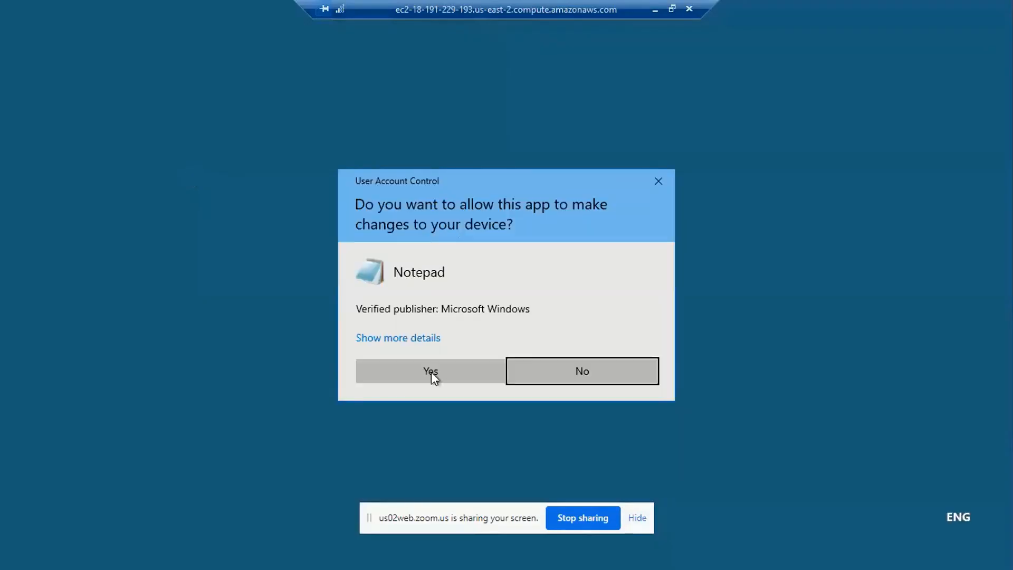
left_click(431, 372)
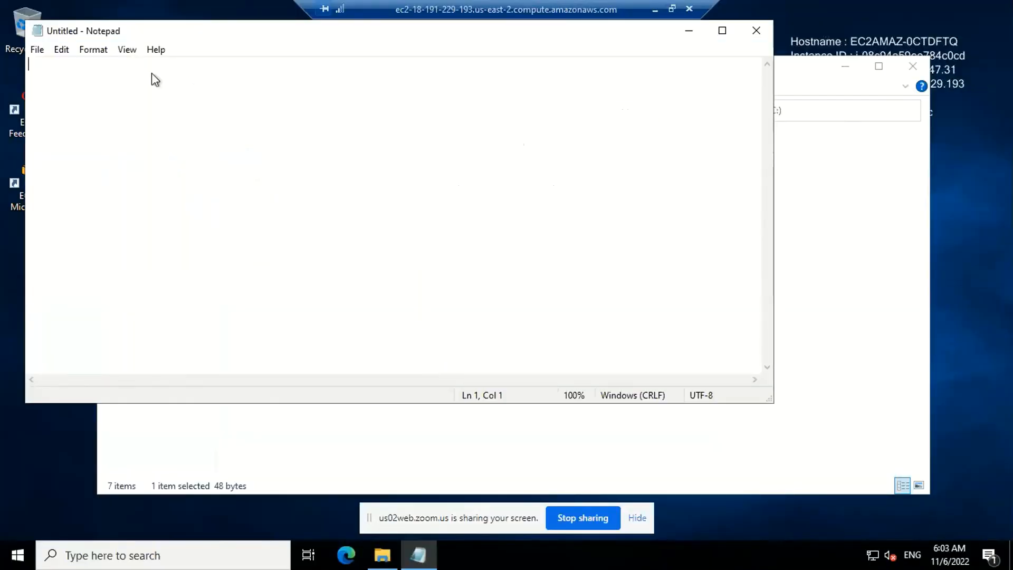
Open New Text Document from Local Disk (C:) in the elevated Notepad window
left_click(37, 50)
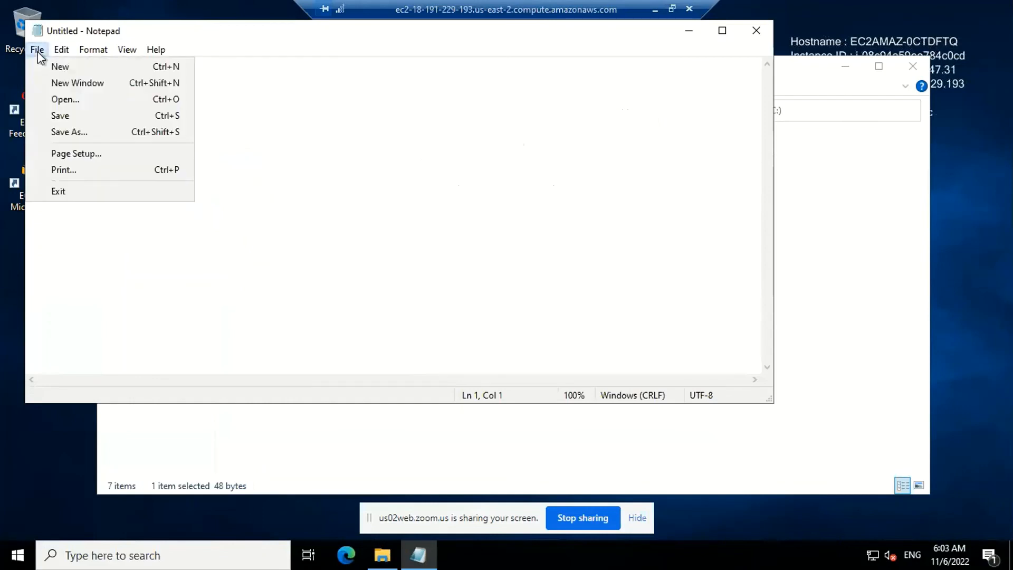
left_click(97, 100)
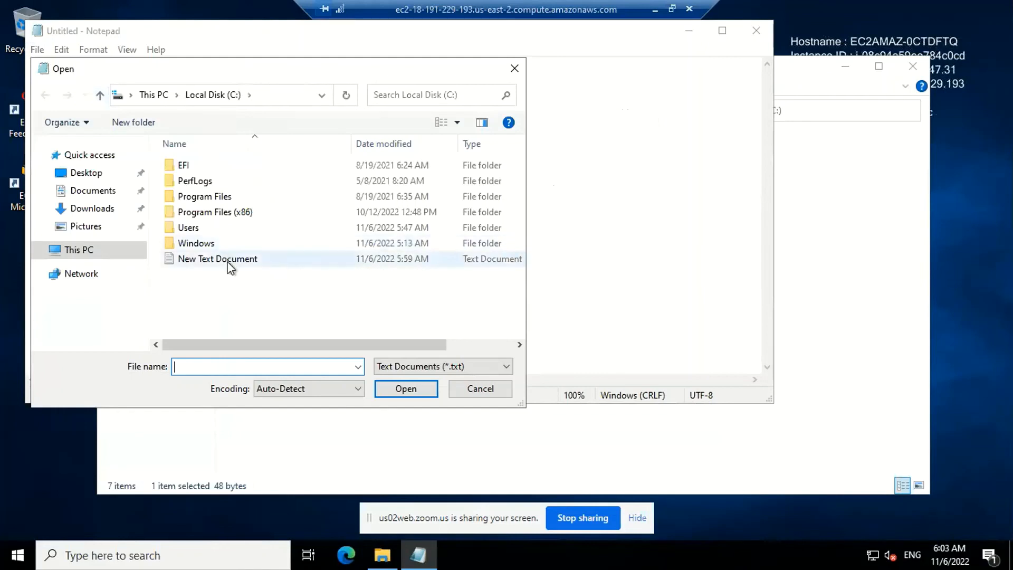
left_click(228, 262)
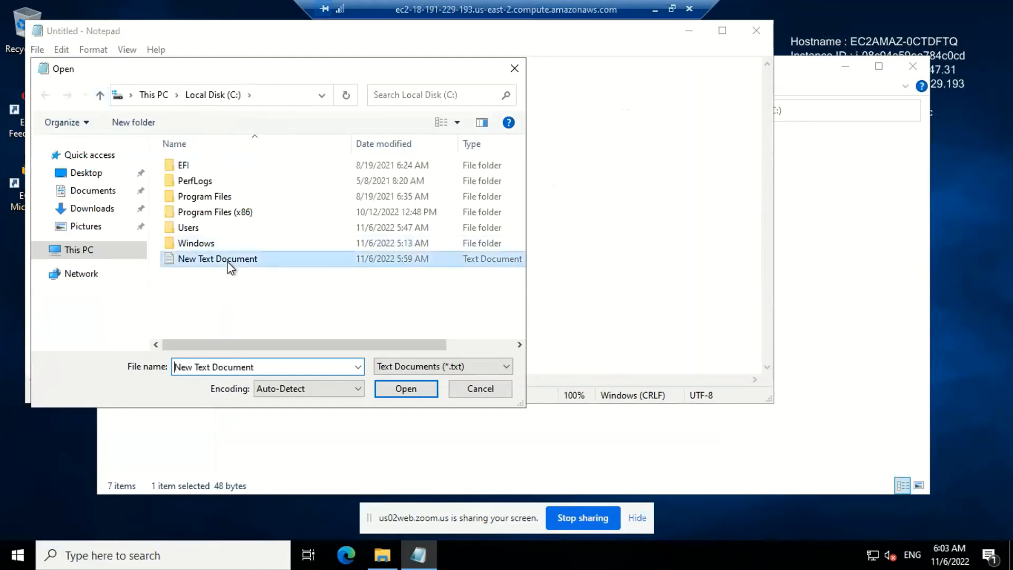
left_click(407, 388)
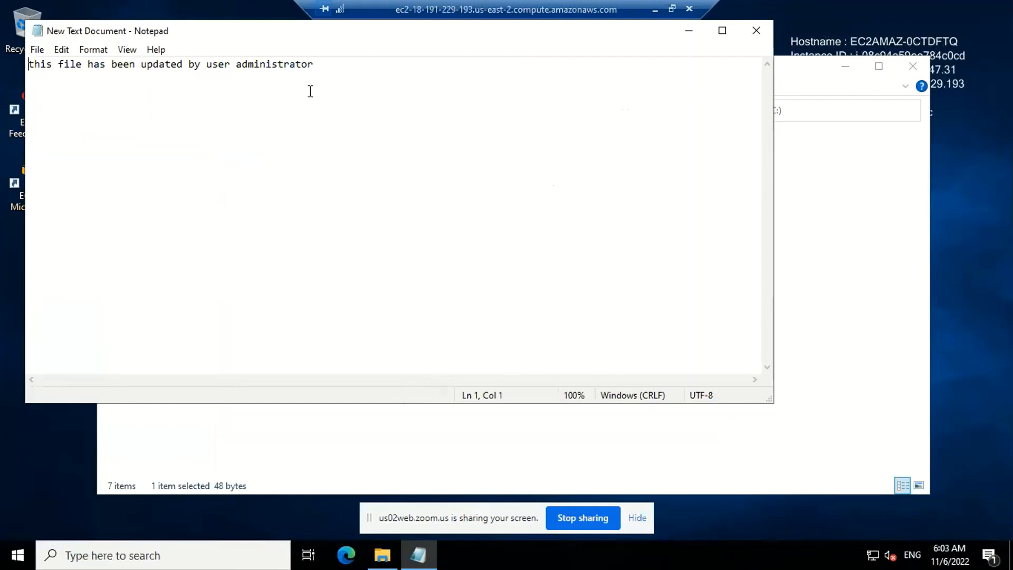
Replace the word "updated" with "modified" in the document's sentence
left_click(181, 63)
key("BackSpace")
key("BackSpace")
key("BackSpace")
key("BackSpace")
key("BackSpace")
key("BackSpace")
key("BackSpace")
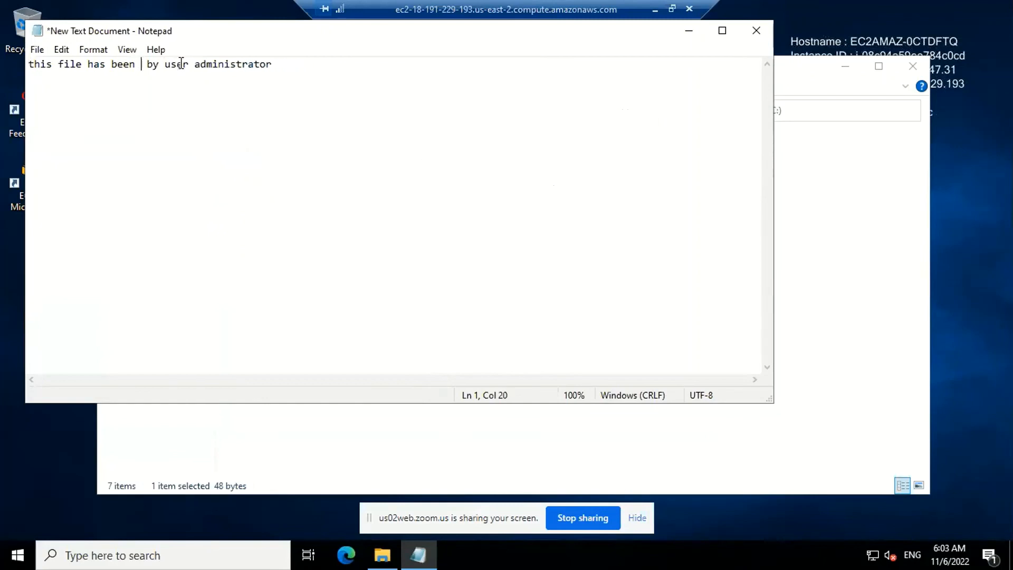
type("modified")
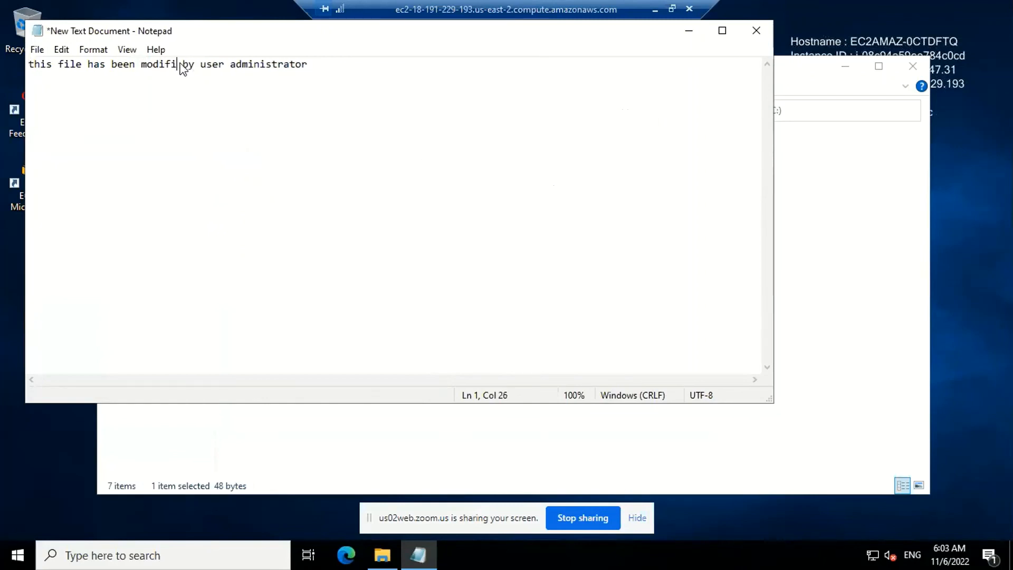
Replace the sentence's ending "by user administrator" with "by" and the second user's name, and save the document
left_click(338, 66)
key("BackSpace")
key("BackSpace")
key("BackSpace")
key("BackSpace")
key("BackSpace")
key("BackSpace")
key("BackSpace")
key("BackSpace")
key("BackSpace")
key("BackSpace")
key("BackSpace")
key("BackSpace")
key("BackSpace")
key("BackSpace")
key("BackSpace")
key("BackSpace")
key("BackSpace")
key("BackSpace")
key("BackSpace")
key("BackSpace")
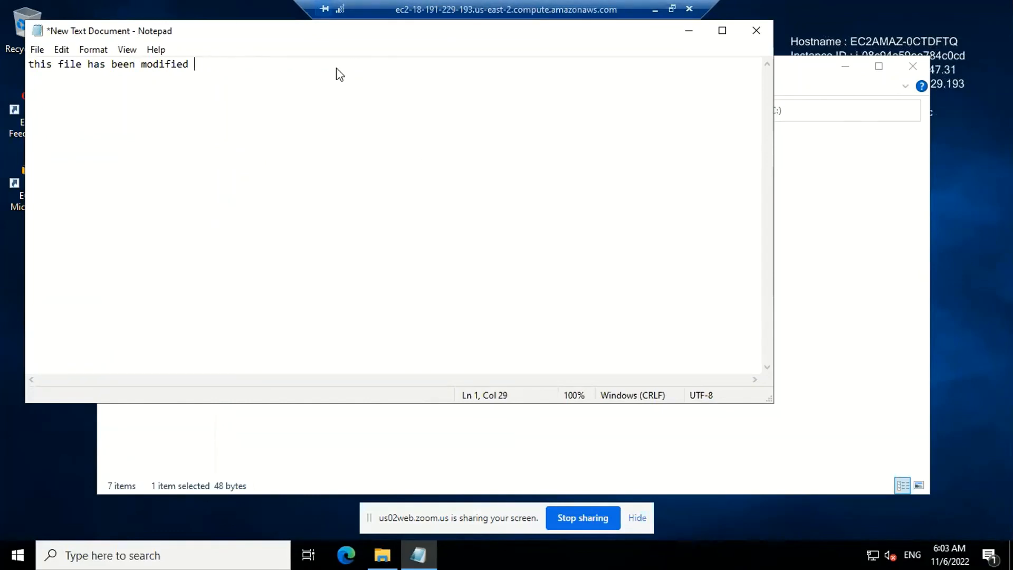
type("by raj")
key("ctrl+s")
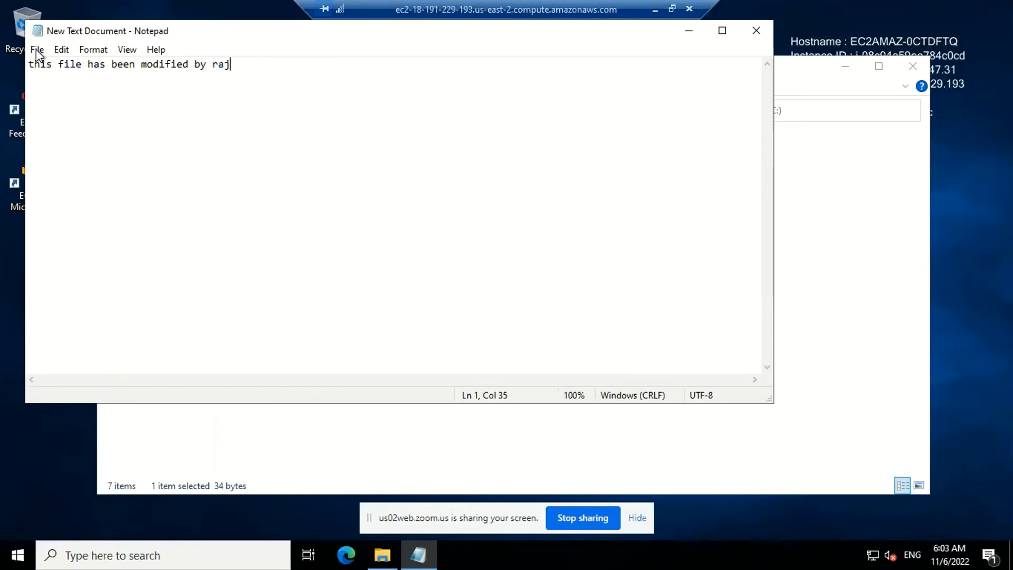
left_click(37, 49)
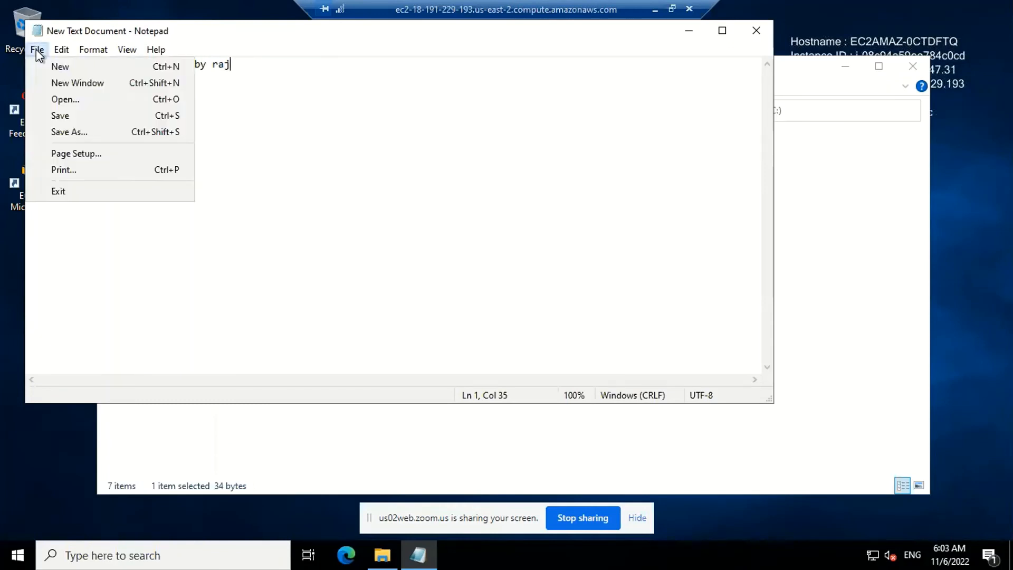
left_click(76, 114)
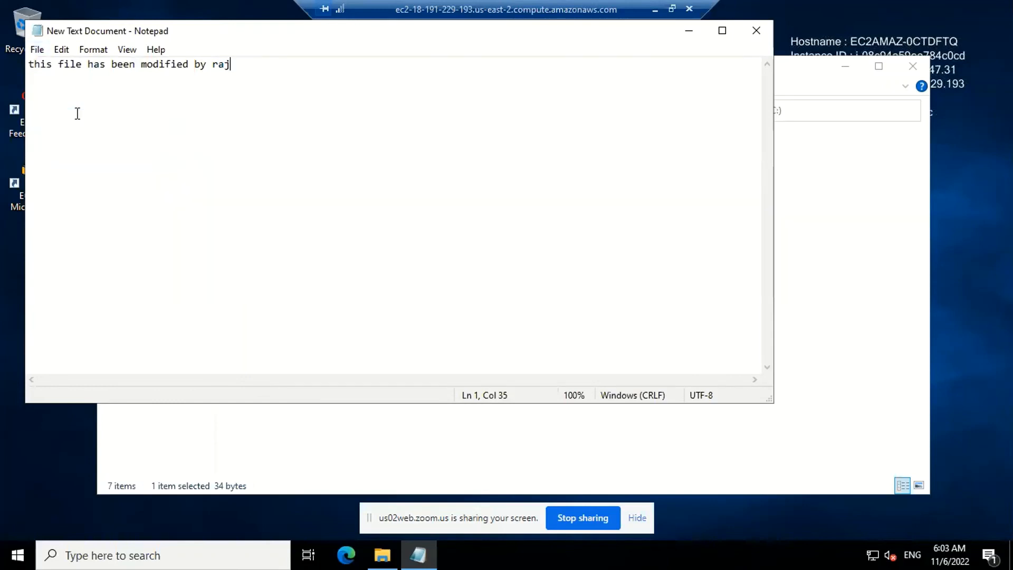
Close the Notepad and File Explorer windows, and switch to the administrator's remote session
left_click(757, 31)
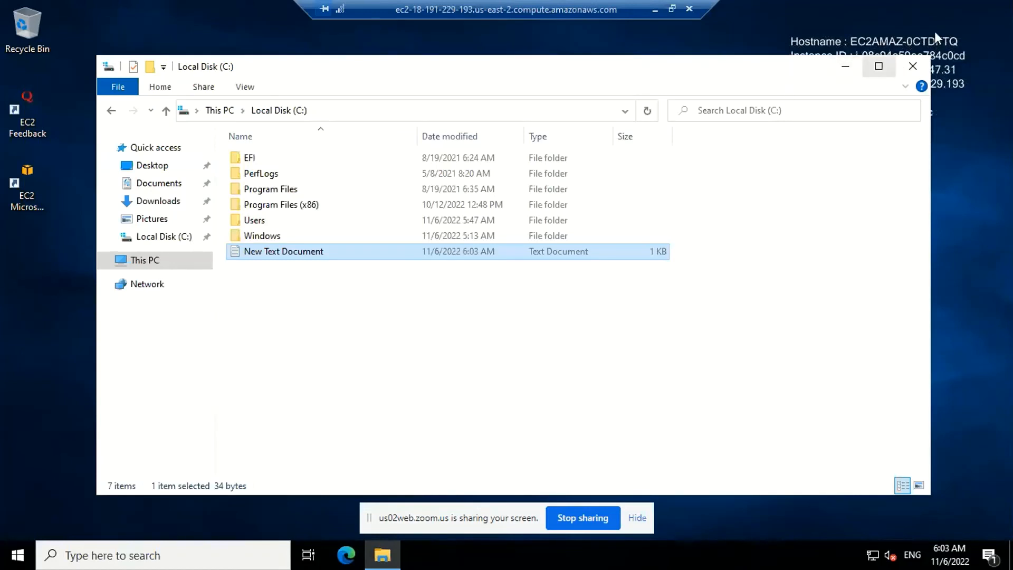
left_click(912, 67)
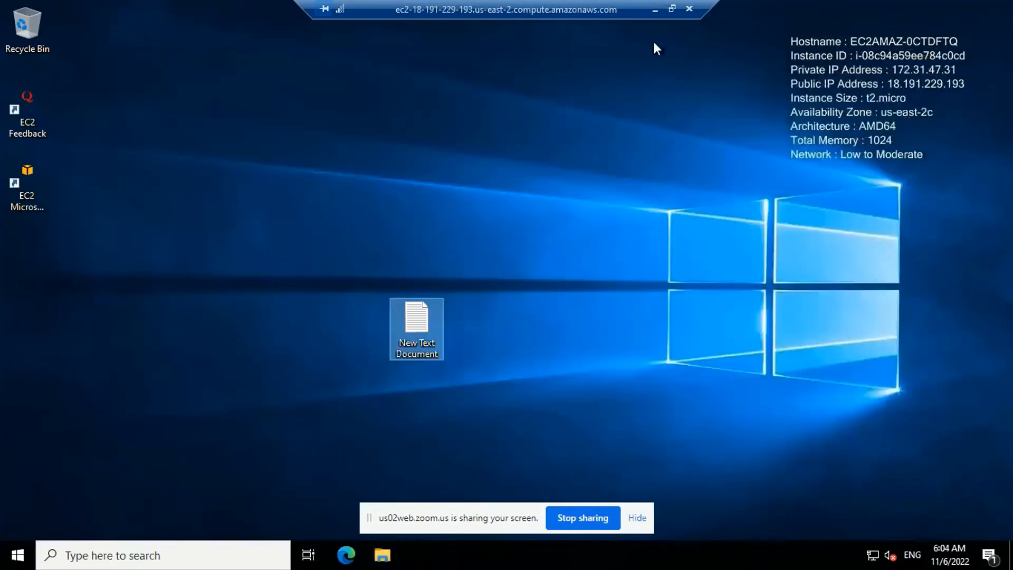
left_click(654, 13)
mouse_move(637, 558)
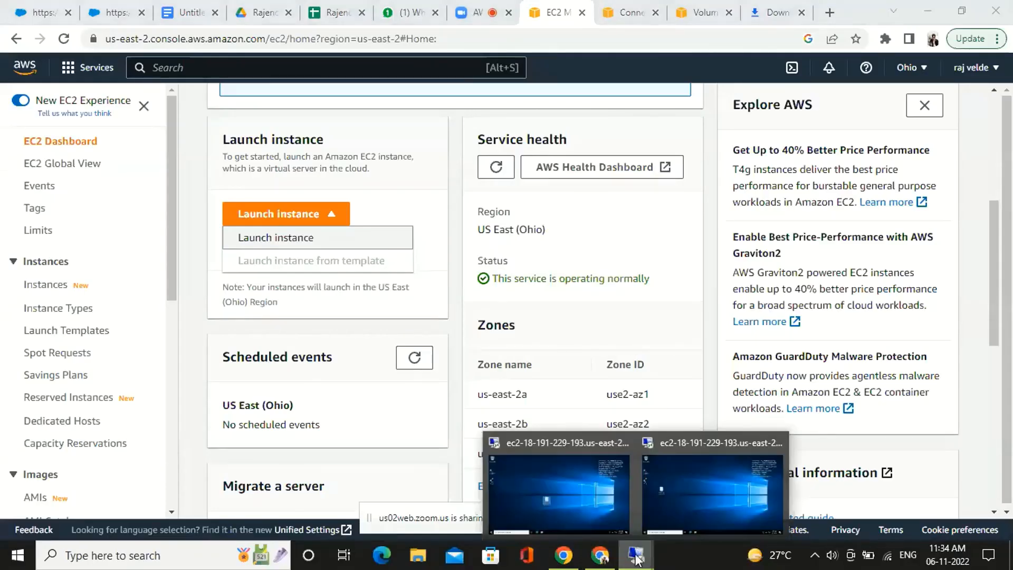
left_click(692, 499)
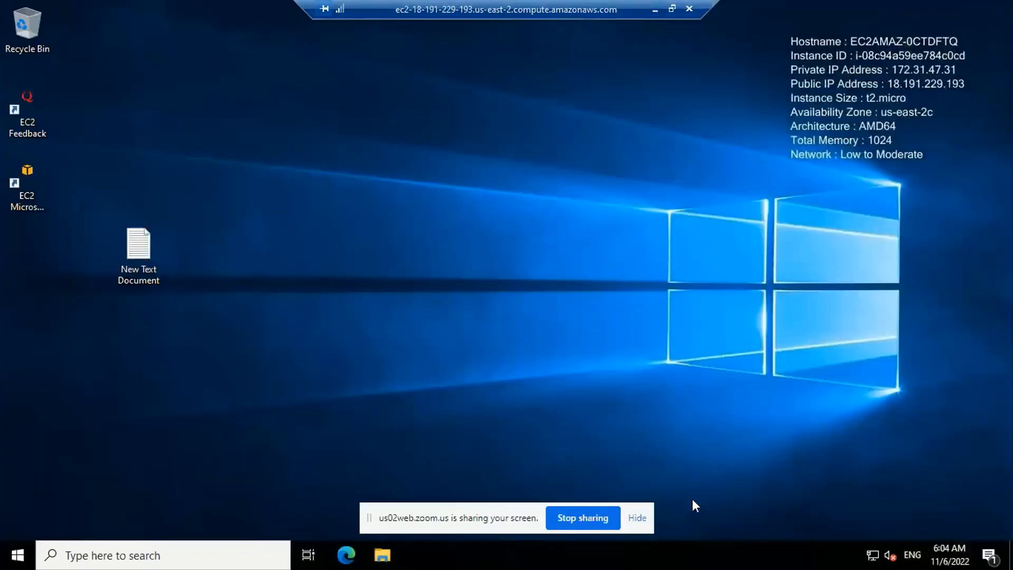
Browse to Local Disk (C:) in File Explorer and open New Text Document to check its contents
left_click(382, 557)
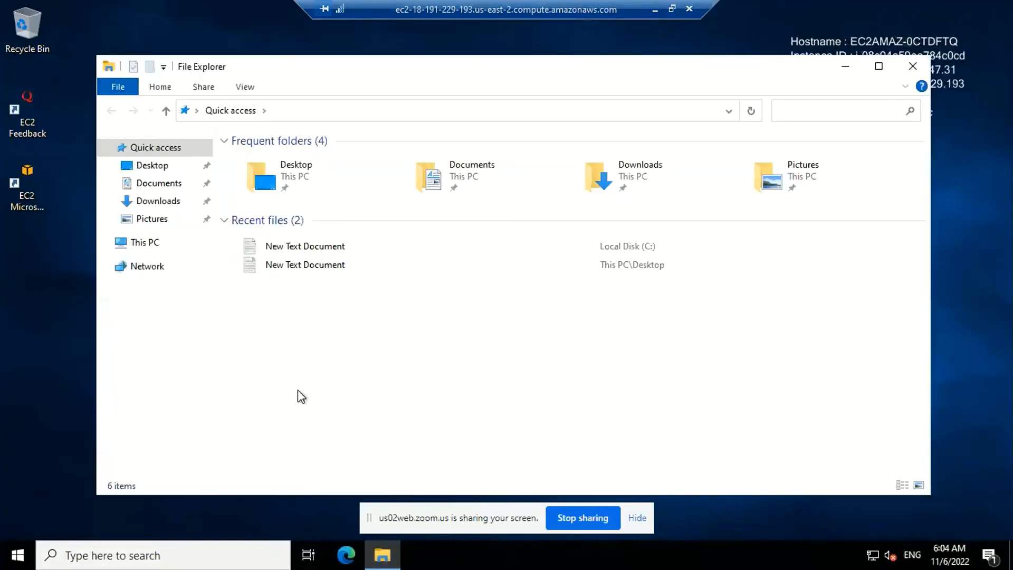
left_click(151, 247)
double_click(341, 317)
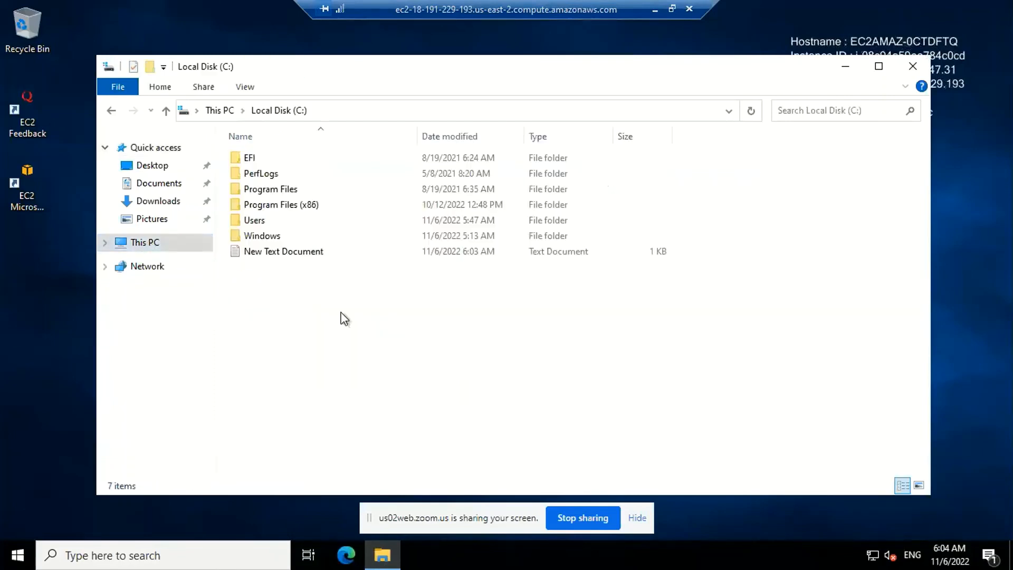
left_click(333, 259)
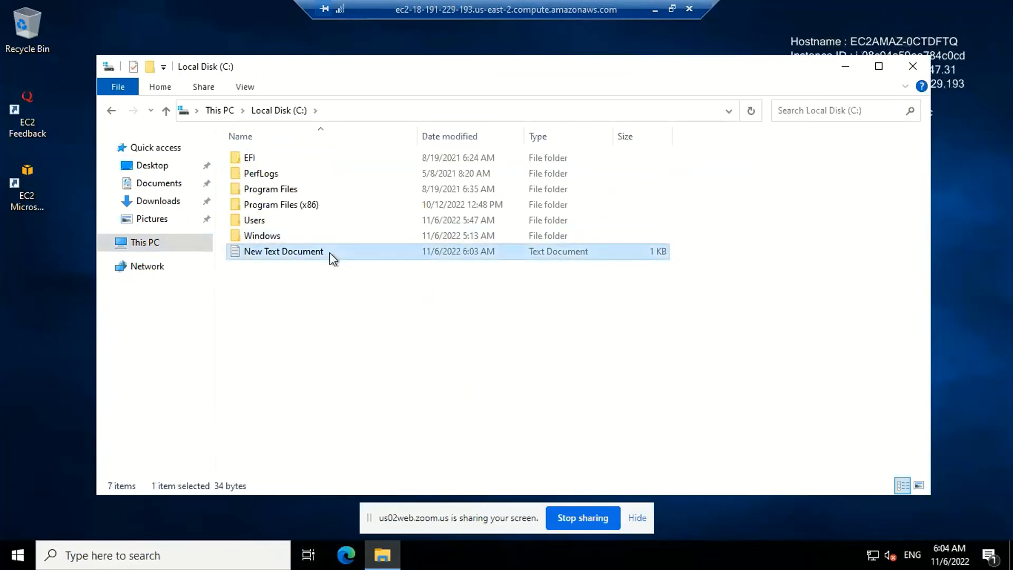
left_click(332, 258)
left_click(357, 278)
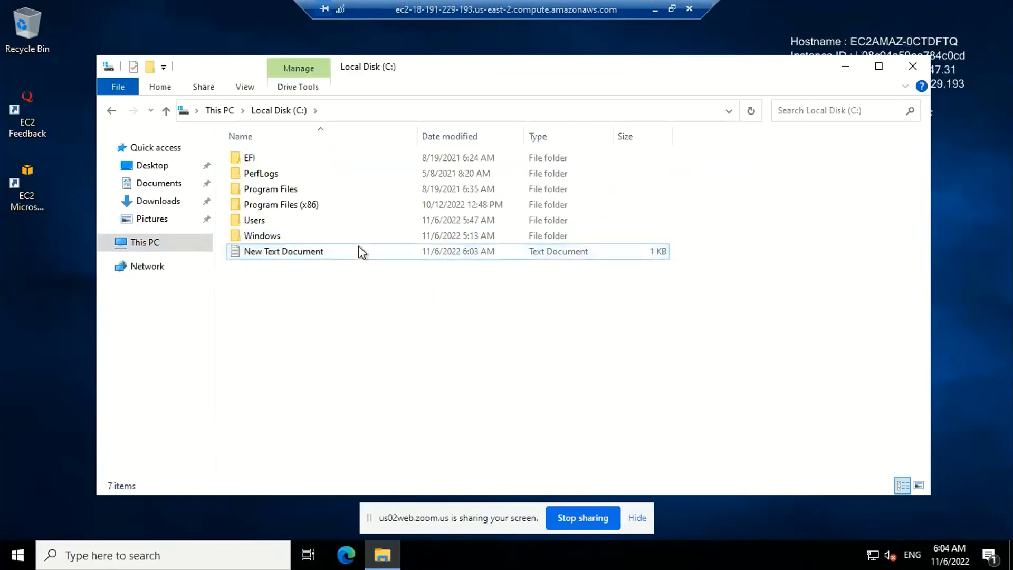
double_click(359, 252)
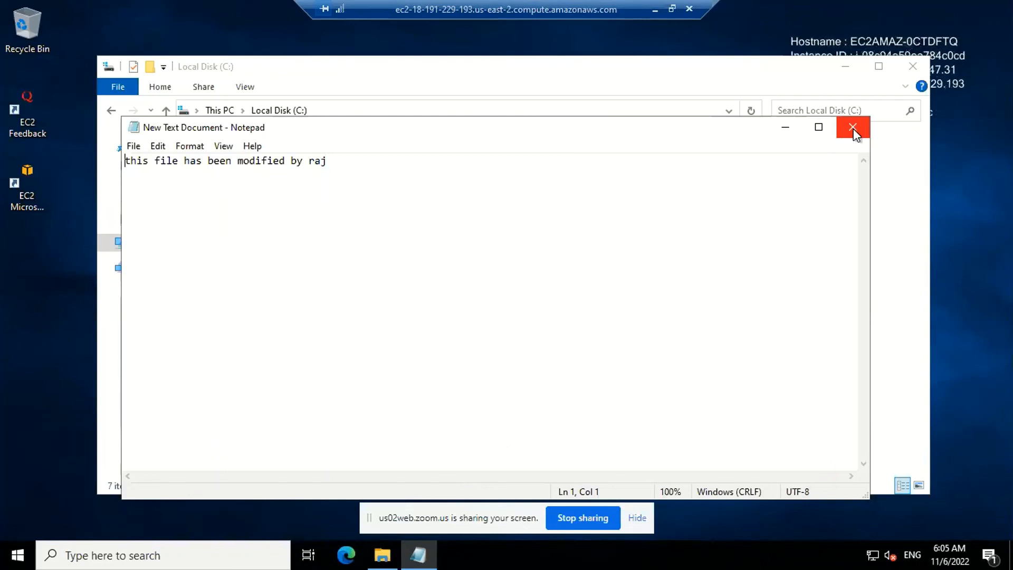
Minimize the Local Disk (C:) window and close New Text Document in the administrator's session
left_click(788, 128)
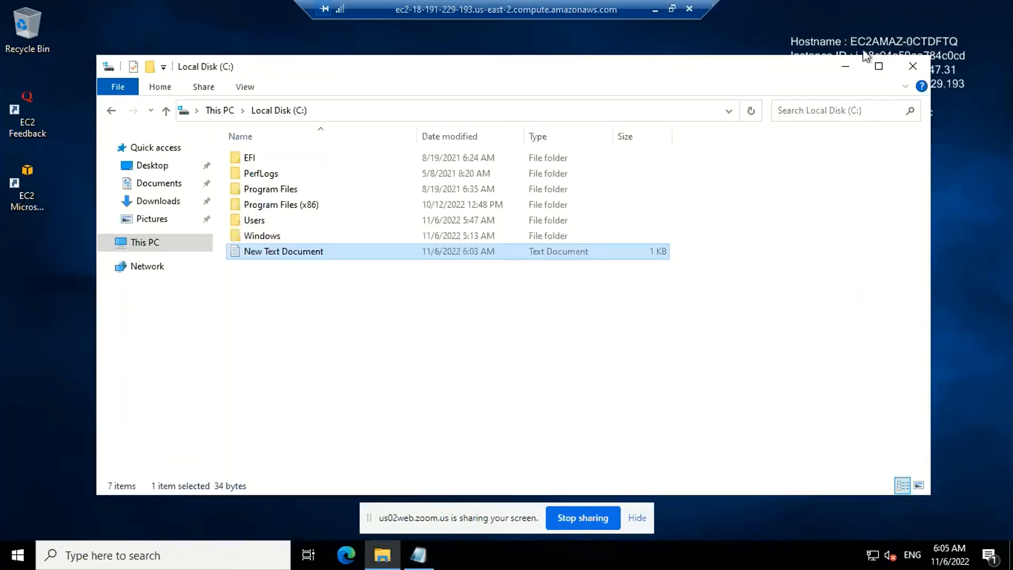
left_click(844, 68)
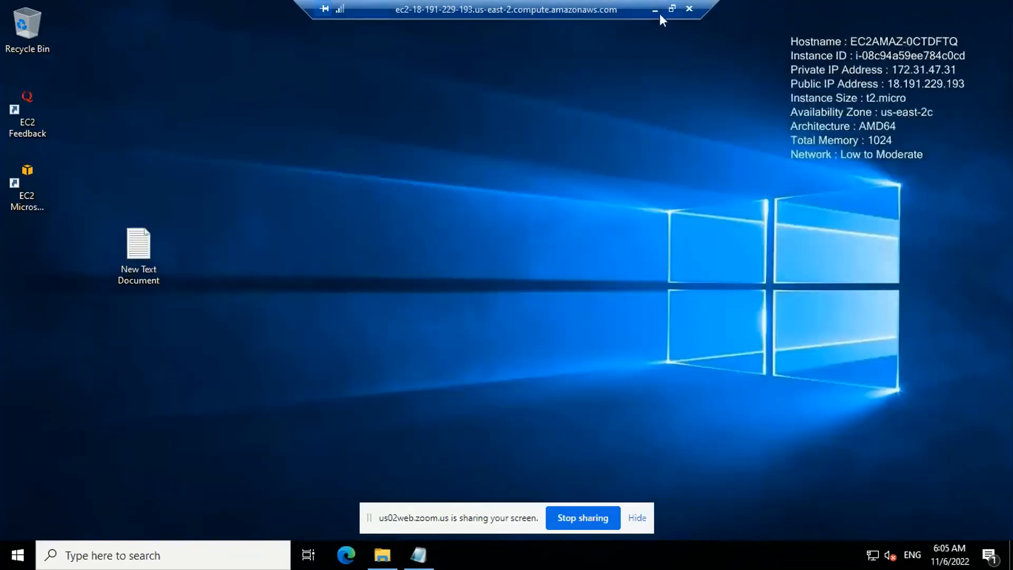
mouse_move(637, 559)
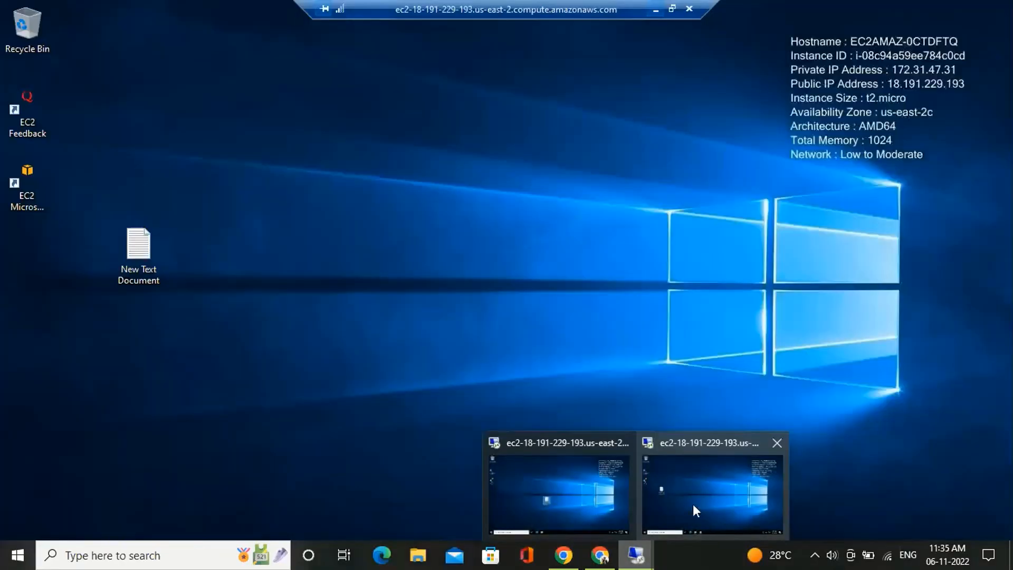
left_click(693, 508)
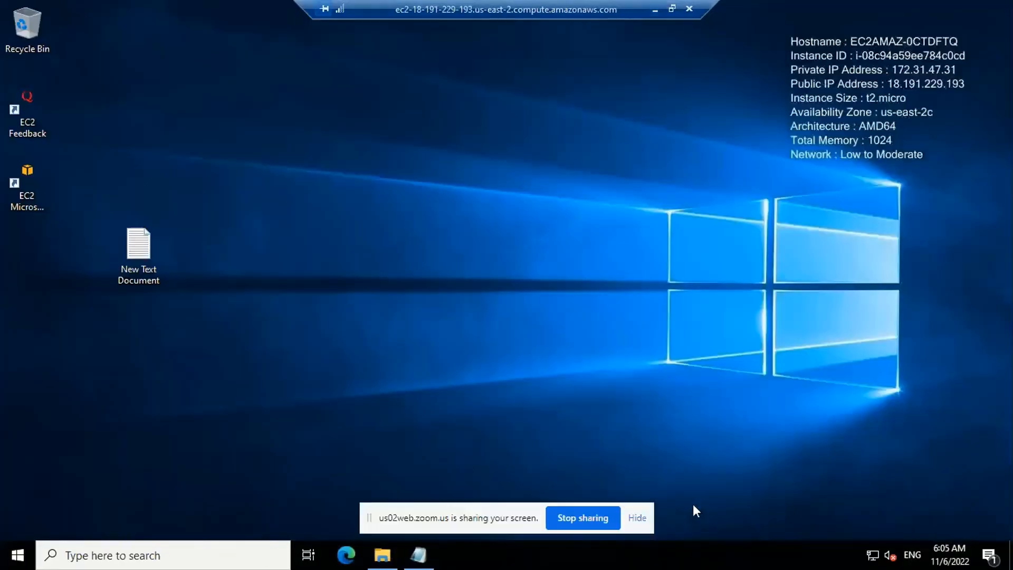
left_click(420, 555)
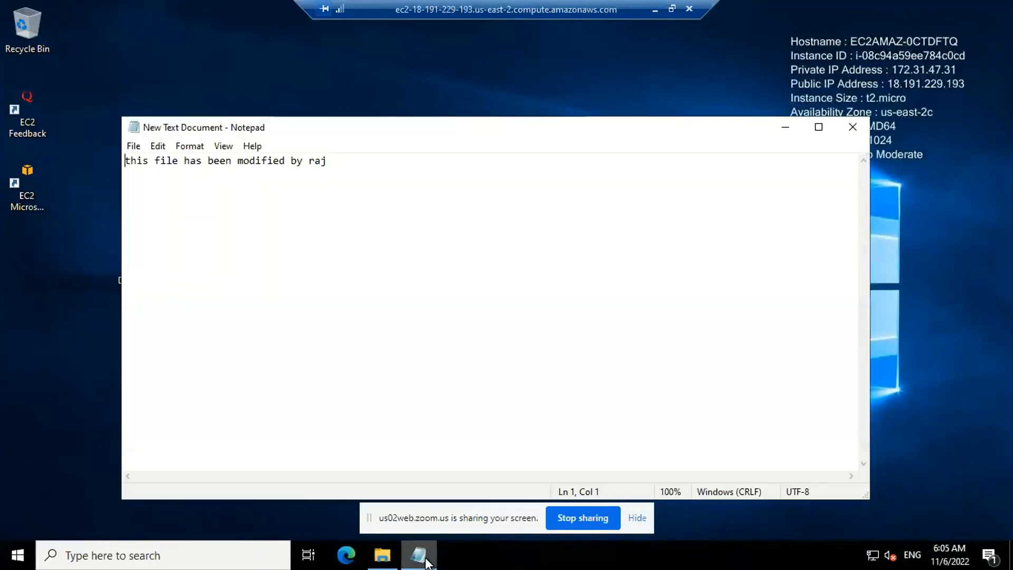
left_click(854, 129)
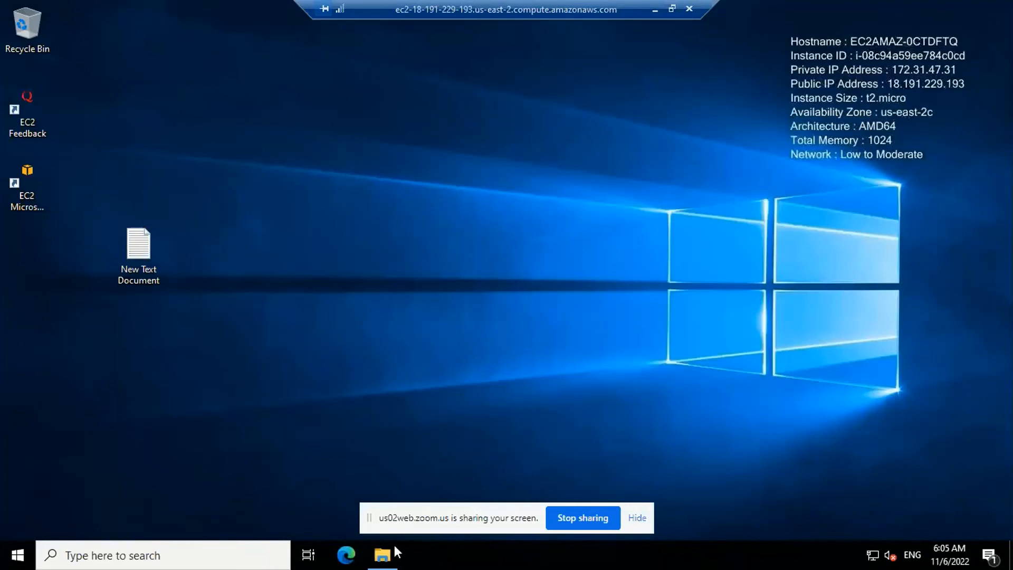
Recheck the contents of New Text Document on Local Disk (C:), and close the Notepad and File Explorer windows
left_click(382, 554)
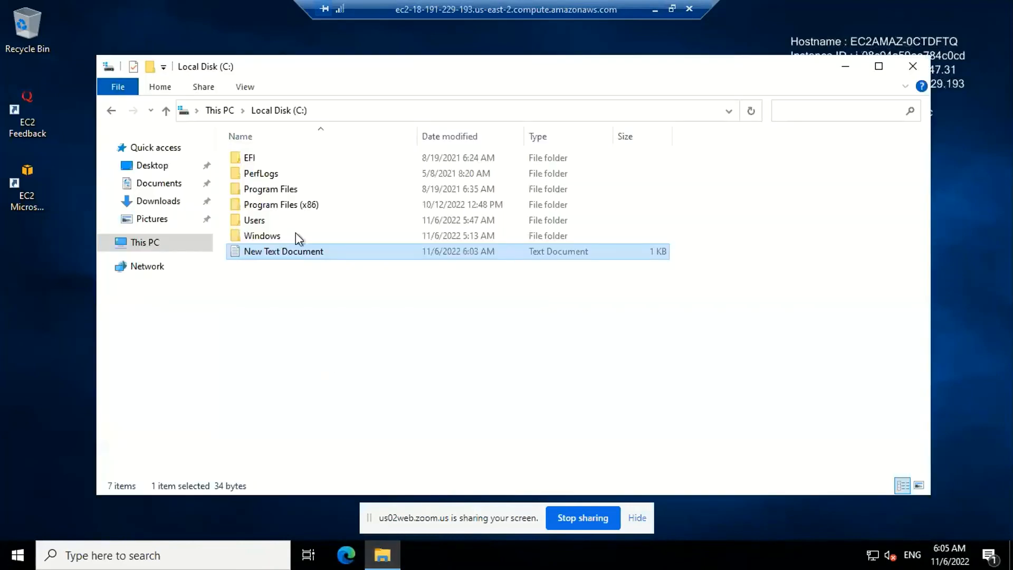
double_click(302, 251)
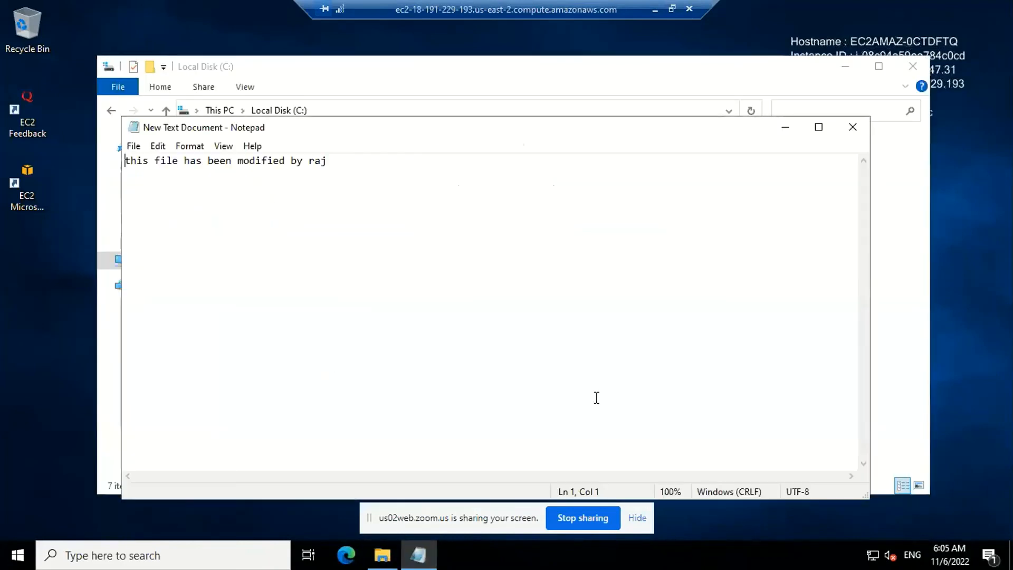
left_click(848, 128)
left_click(912, 67)
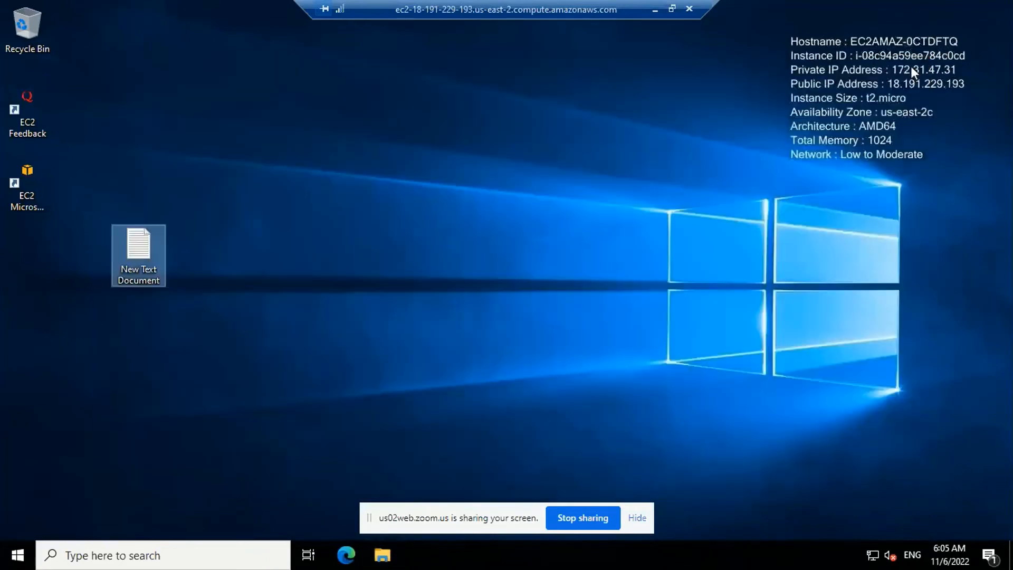
Minimize the administrator's remote session, bring up the other remote session, and minimize it to return to the EC2 console
left_click(654, 8)
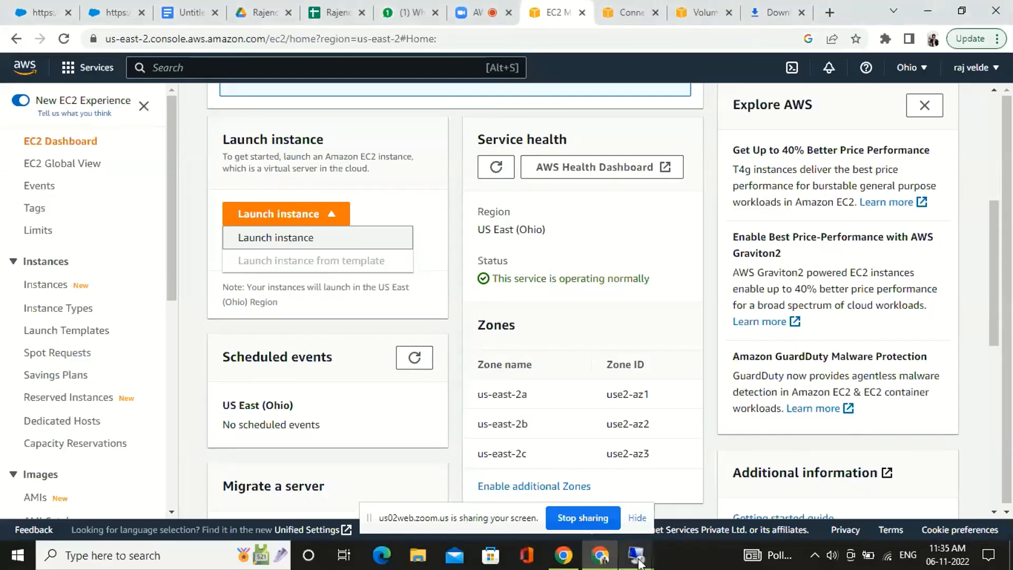
left_click(588, 521)
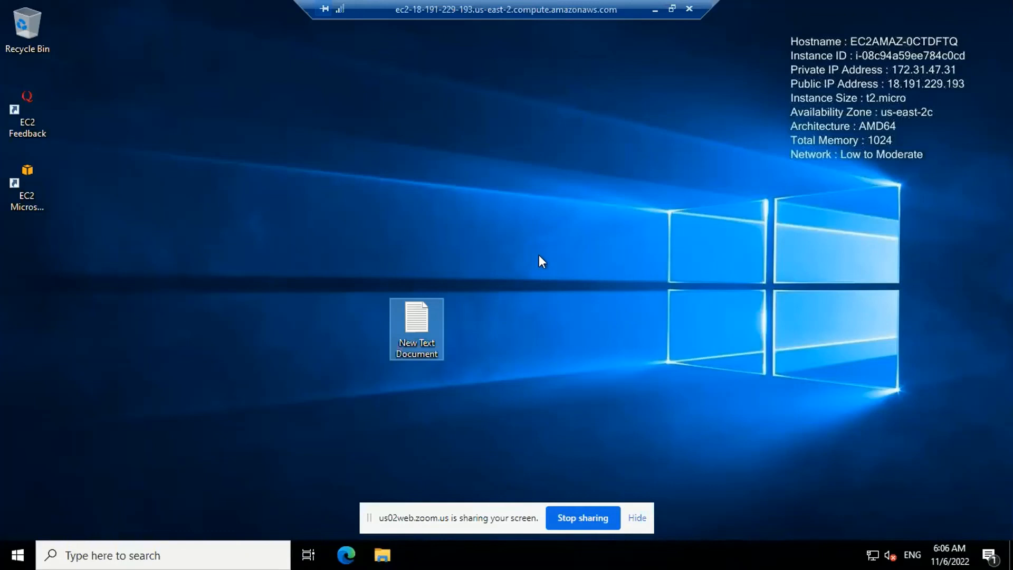
left_click(656, 8)
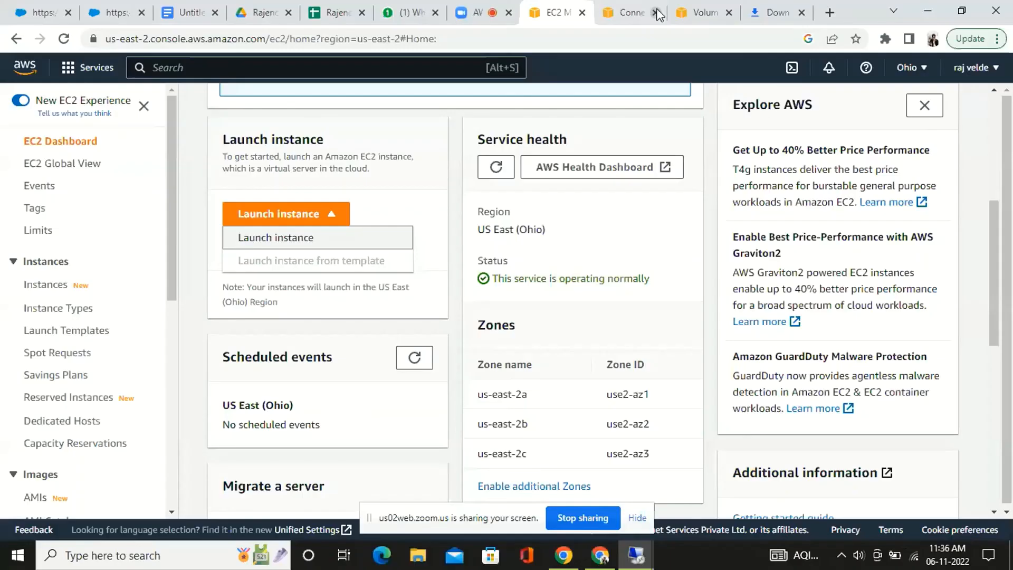